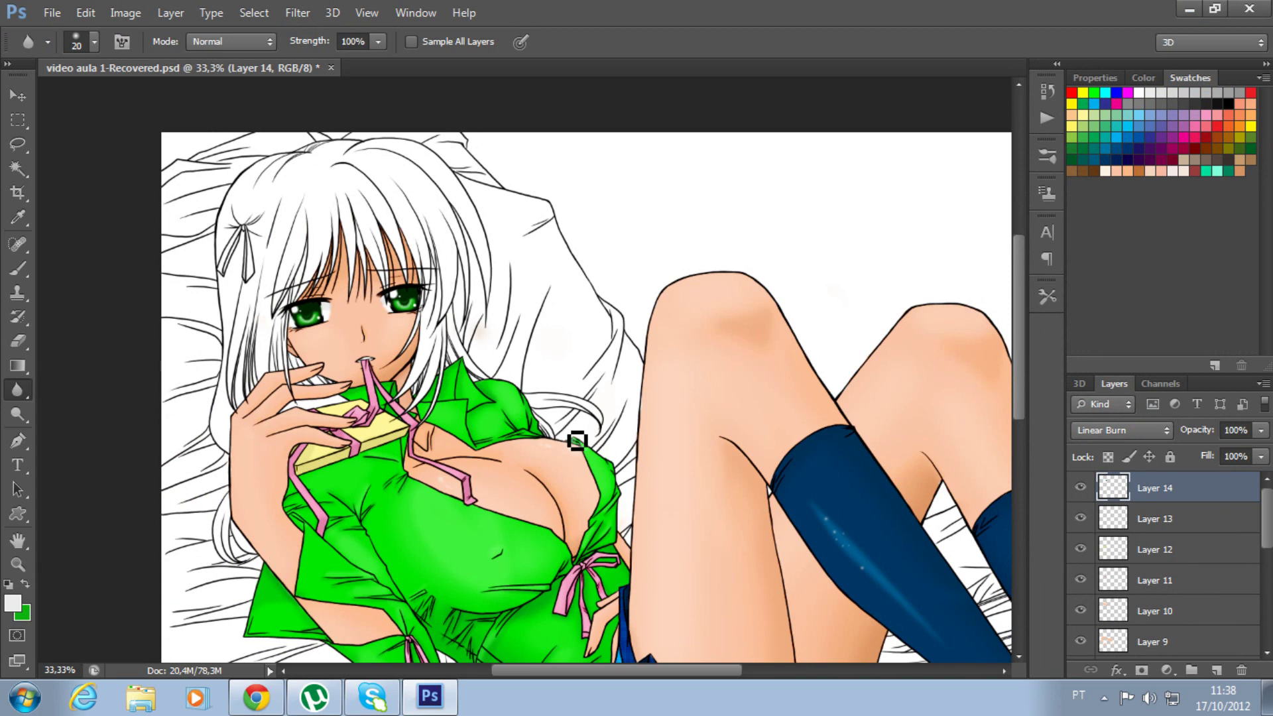
Scroll the canvas sideways and add an empty Layer 15 on top of Layer 14.
left_click(684, 672)
left_click_drag(685, 674, 662, 674)
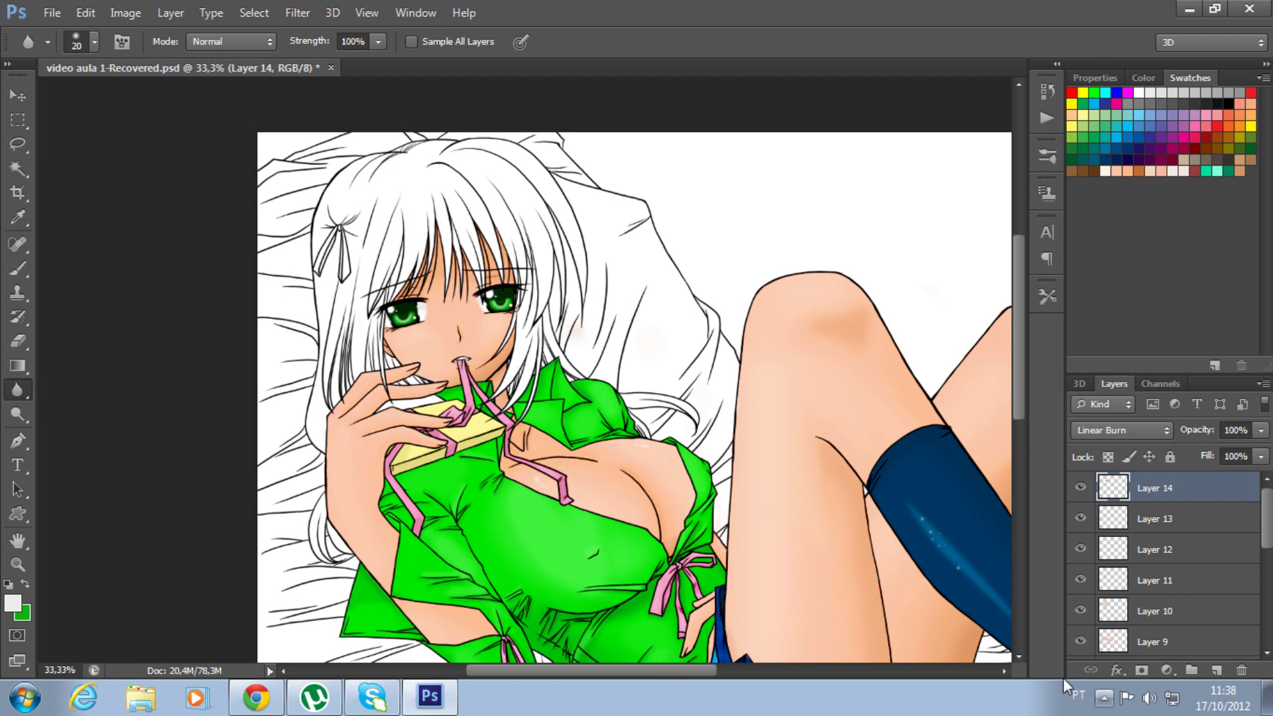
left_click(1217, 670)
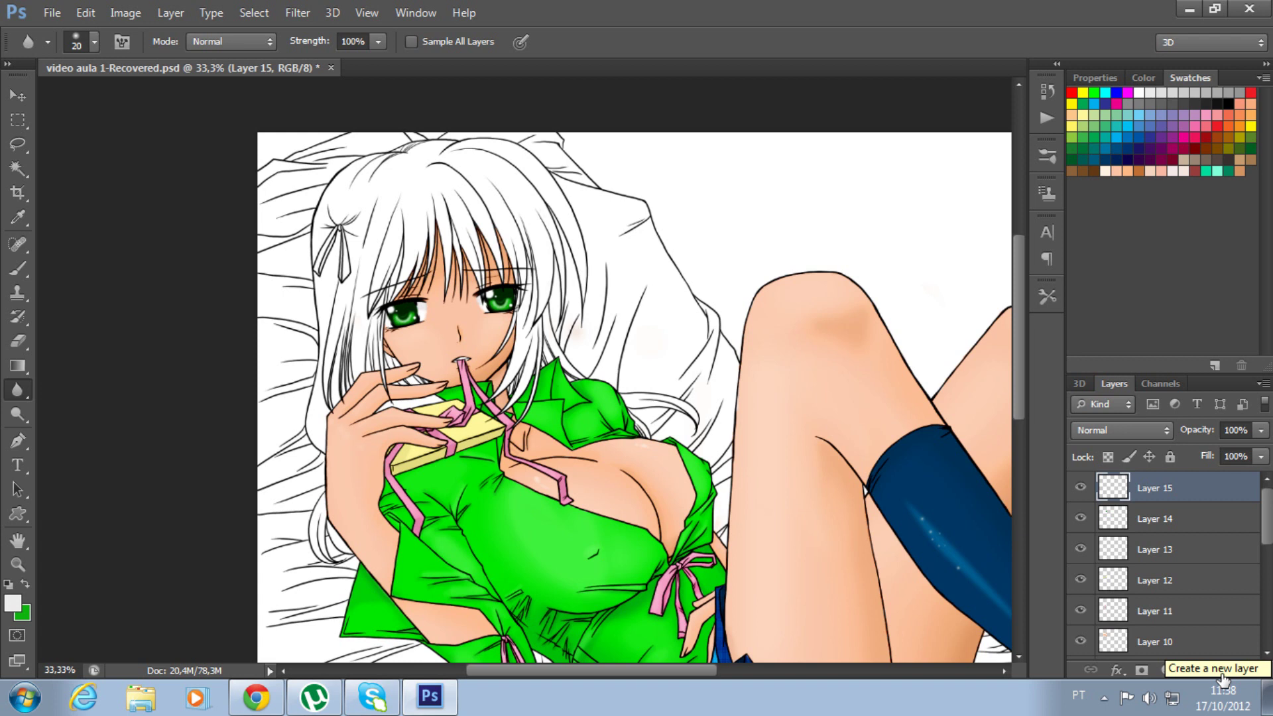
key("ctrl+plus")
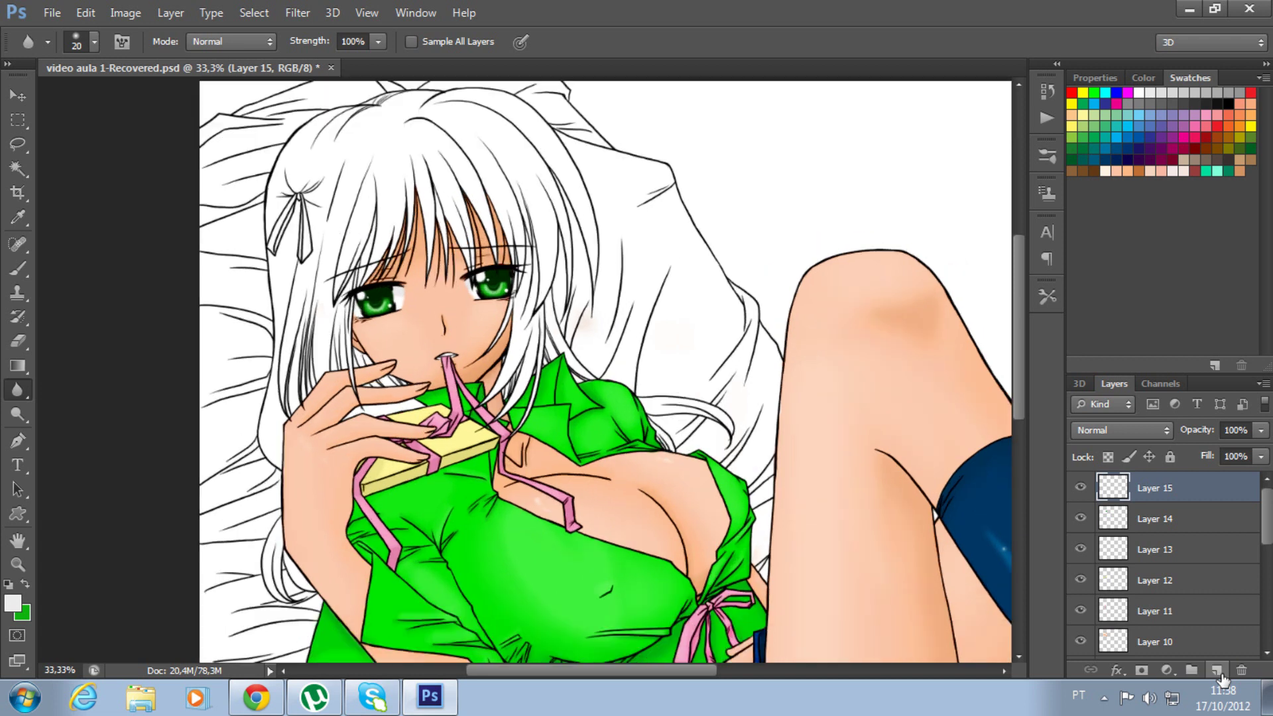
key("ctrl+plus")
mouse_move(373, 410)
left_mouse_down()
mouse_move(393, 414)
mouse_move(465, 577)
left_mouse_up()
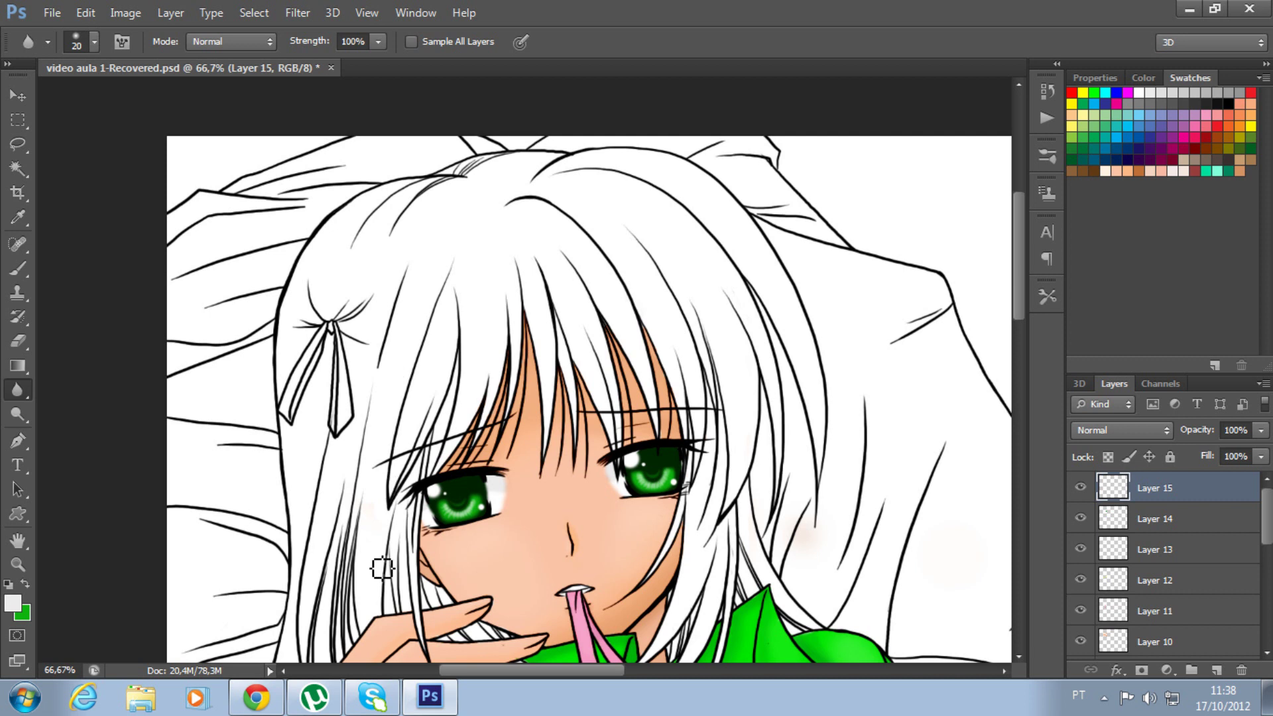
mouse_move(629, 279)
left_mouse_down()
mouse_move(550, 208)
mouse_move(587, 490)
left_mouse_up()
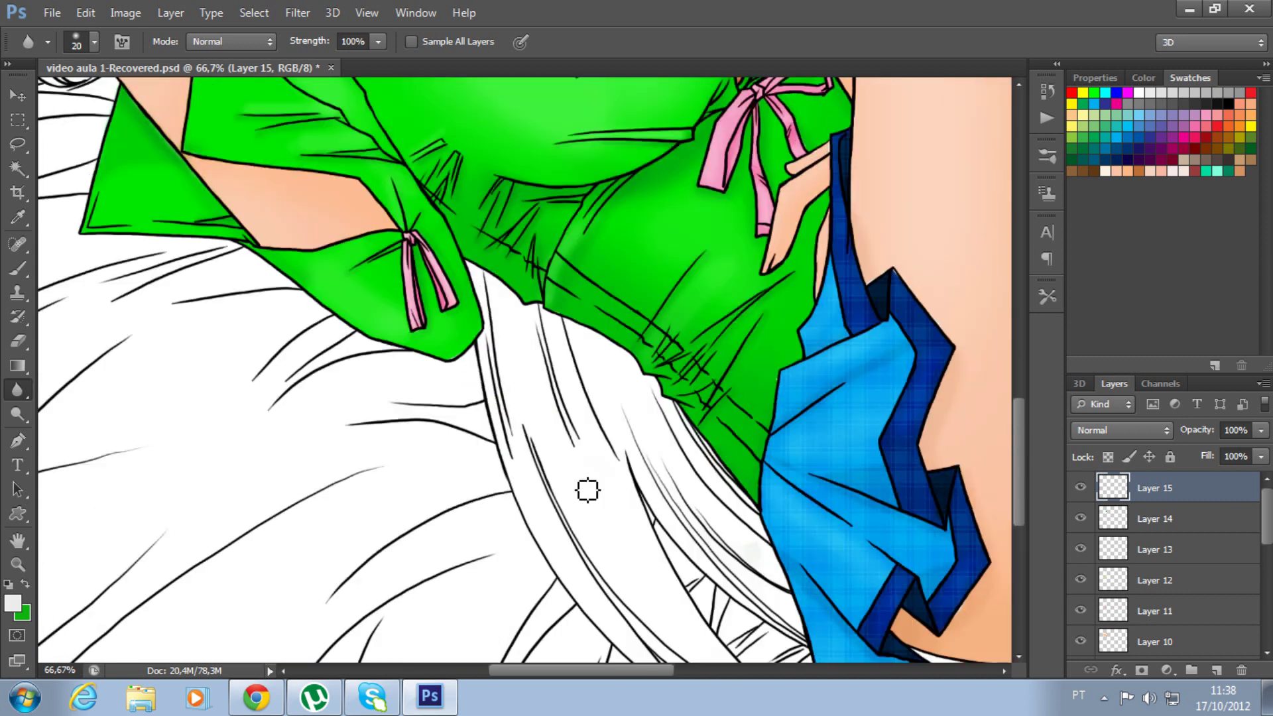
mouse_move(302, 366)
left_mouse_down()
mouse_move(374, 456)
mouse_move(351, 371)
mouse_move(333, 539)
mouse_move(369, 604)
left_mouse_up()
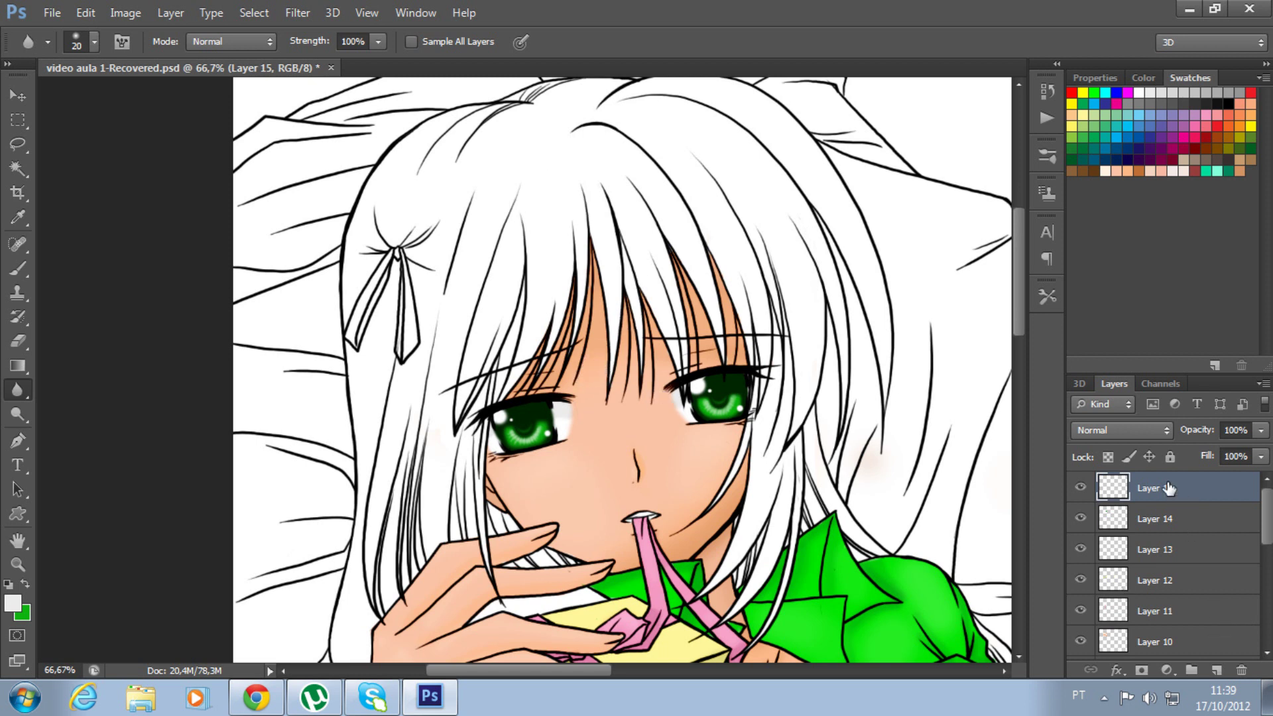
Change Layer 15's blend mode from Normal to Linear Burn, then reposition the artwork view.
left_click(1080, 489)
left_click(1081, 488)
left_click(1136, 430)
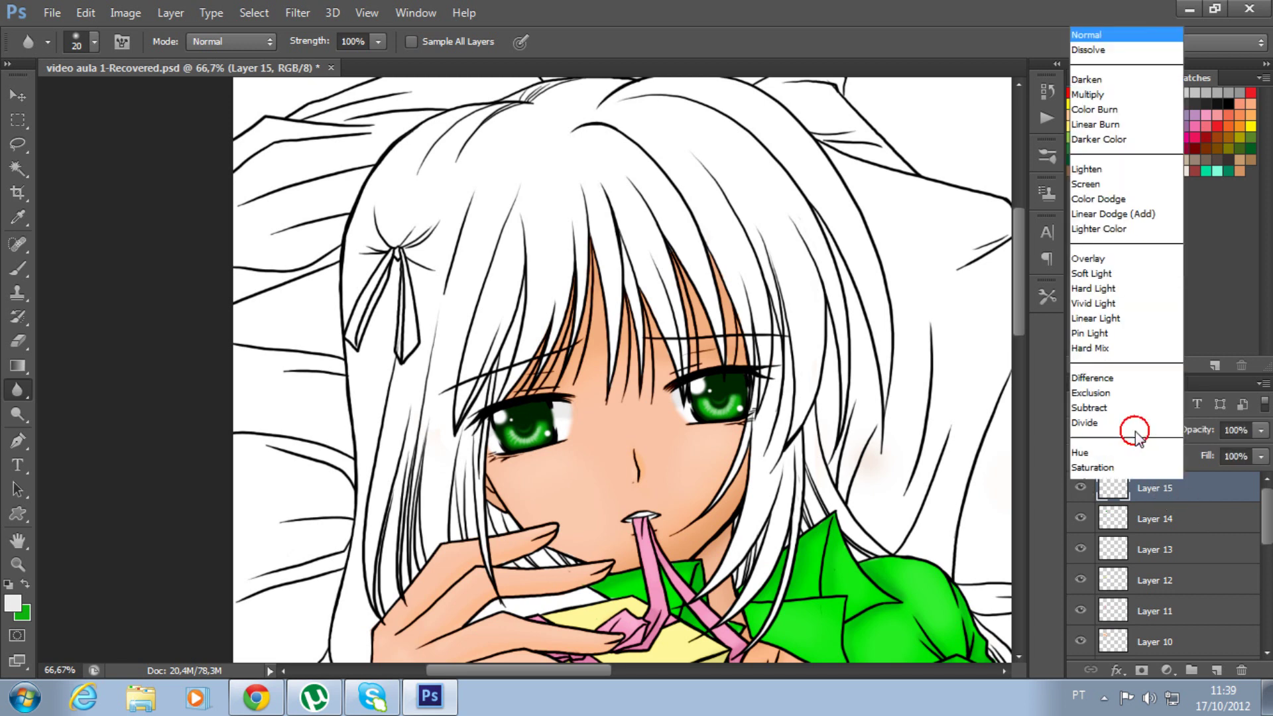
left_click(1097, 98)
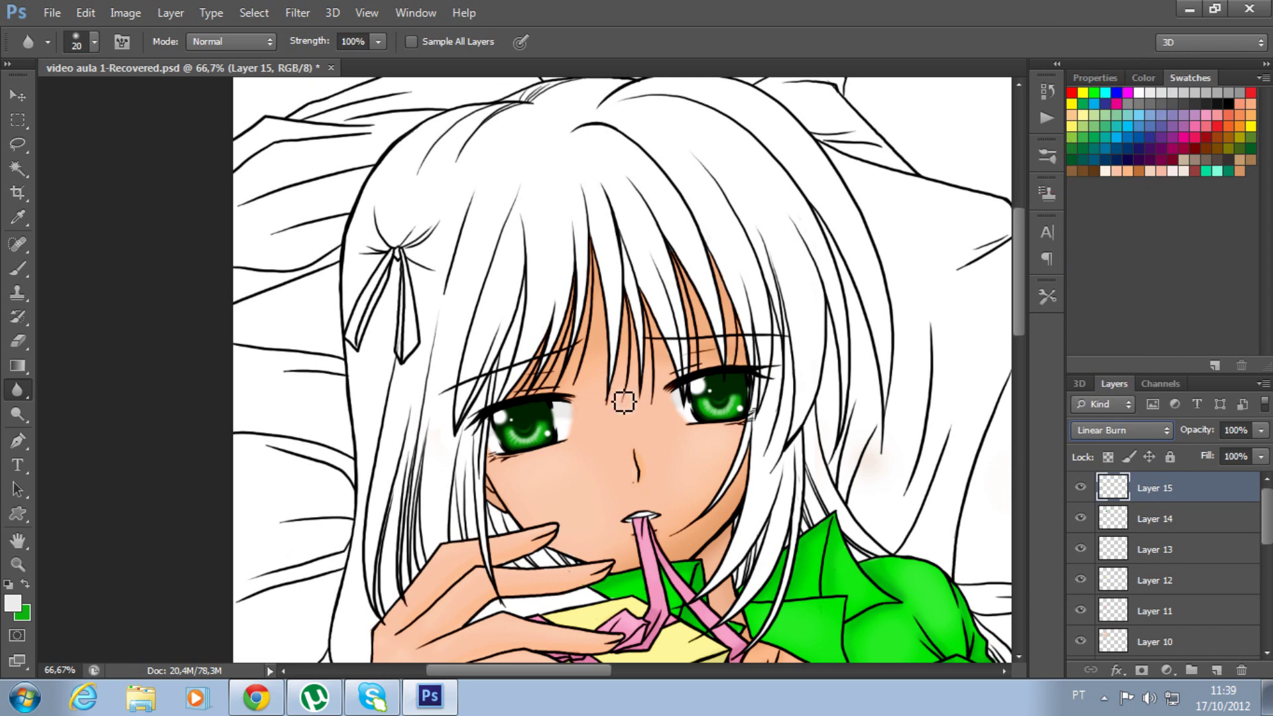
scroll(628, 401, "up", 1)
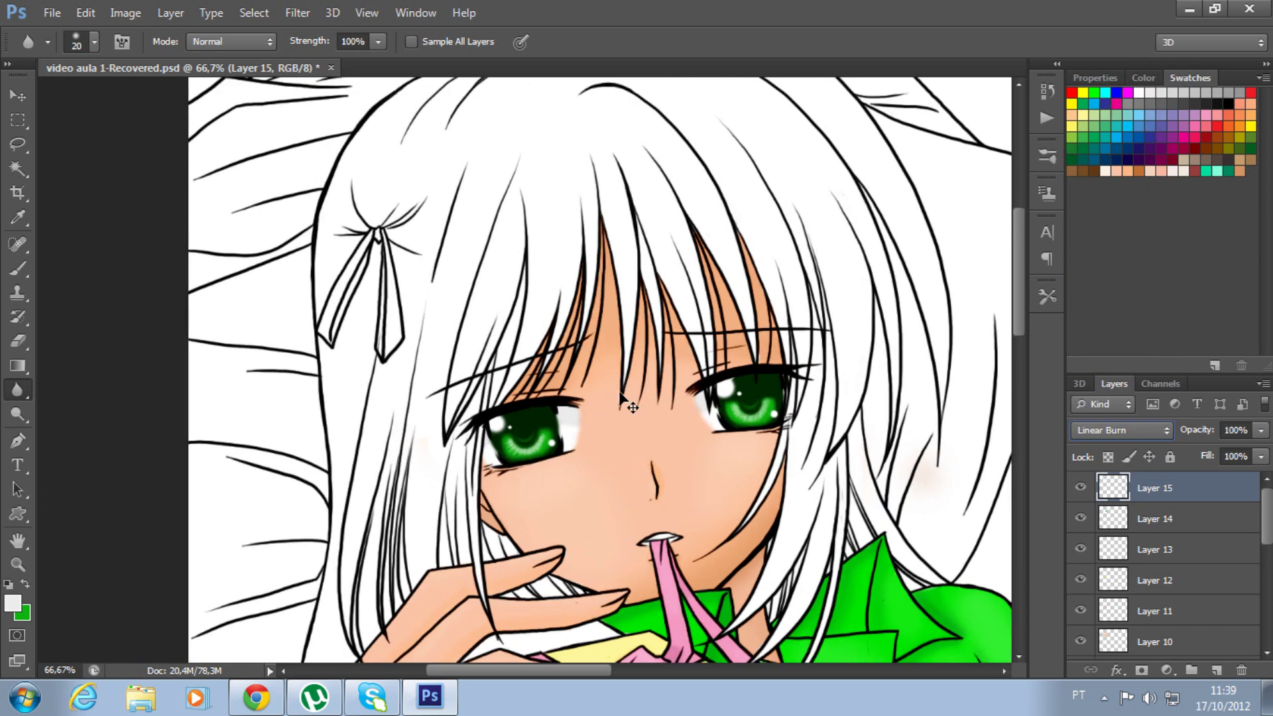
scroll(619, 397, "up", 1)
scroll(620, 396, "down", 2)
scroll(623, 398, "down", 1)
mouse_move(599, 347)
left_mouse_down()
mouse_move(499, 212)
mouse_move(530, 186)
mouse_move(578, 247)
mouse_move(765, 333)
mouse_move(802, 325)
mouse_move(836, 453)
left_mouse_up()
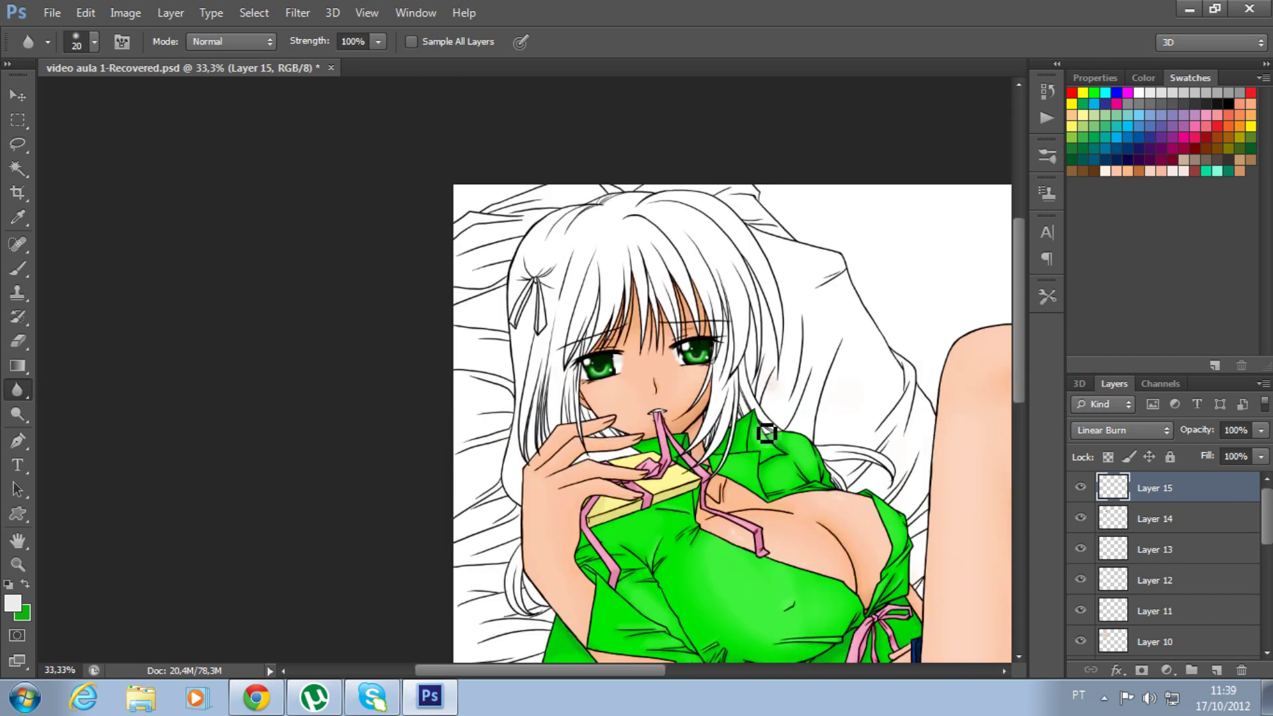
scroll(695, 404, "up", 2)
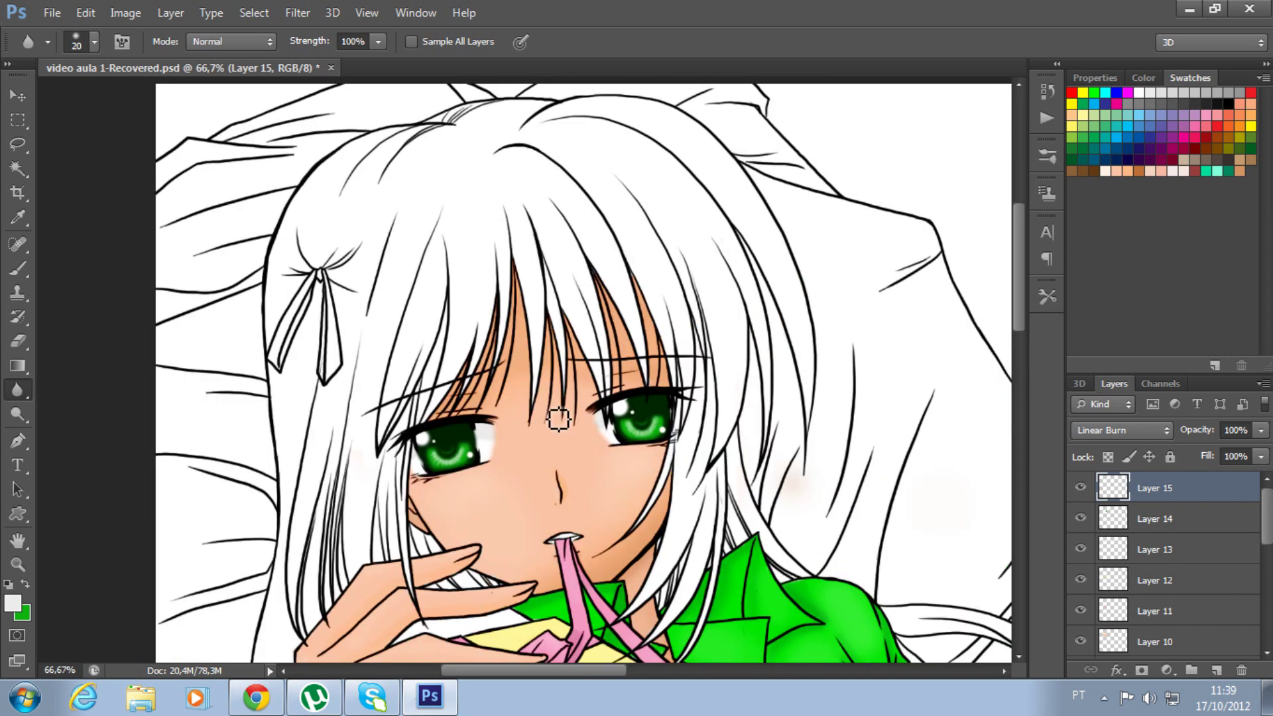
Swap colours and tune the foreground colour to a vivid green, hex 10c602.
left_click(24, 584)
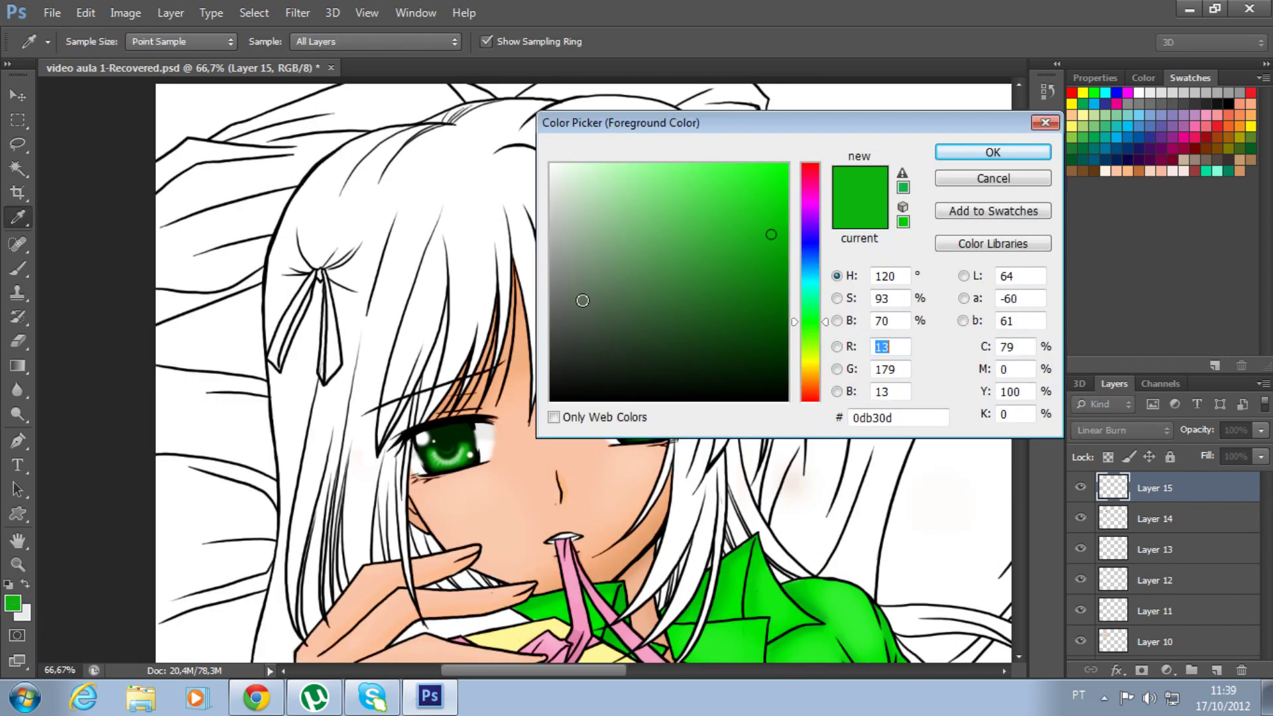
left_click(994, 153)
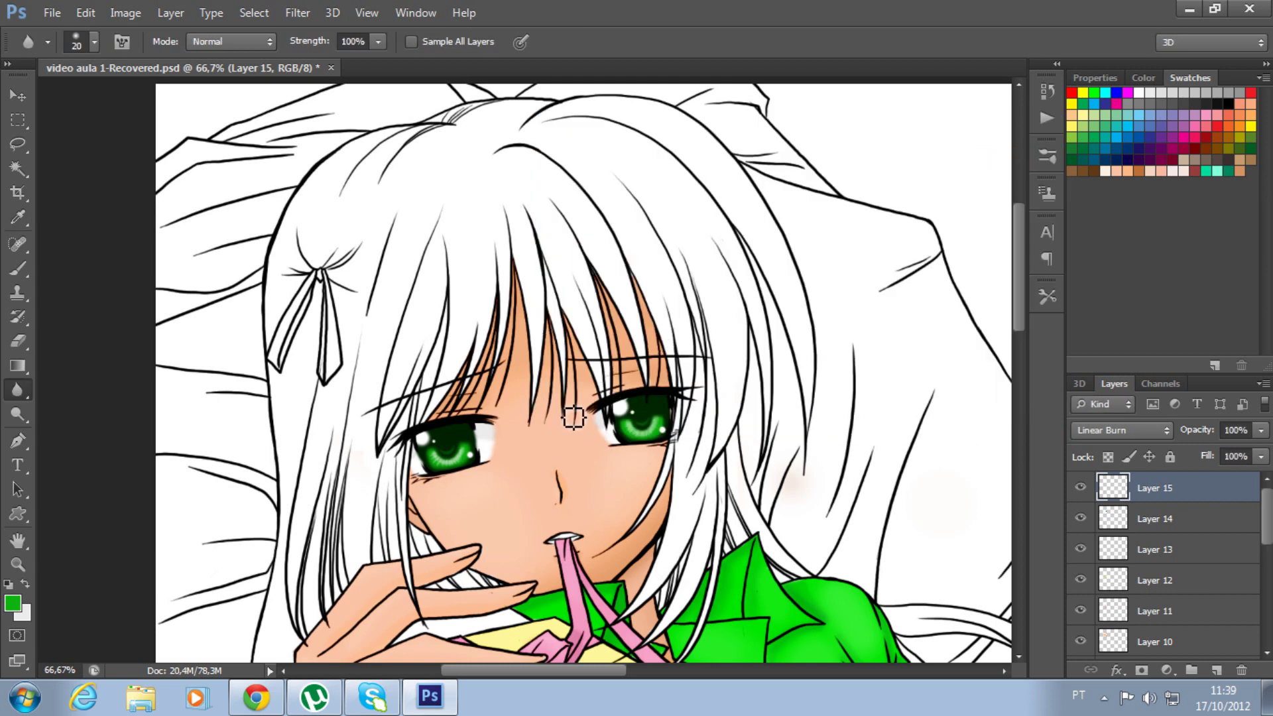
left_click(13, 603)
left_click_drag(822, 326, 823, 342)
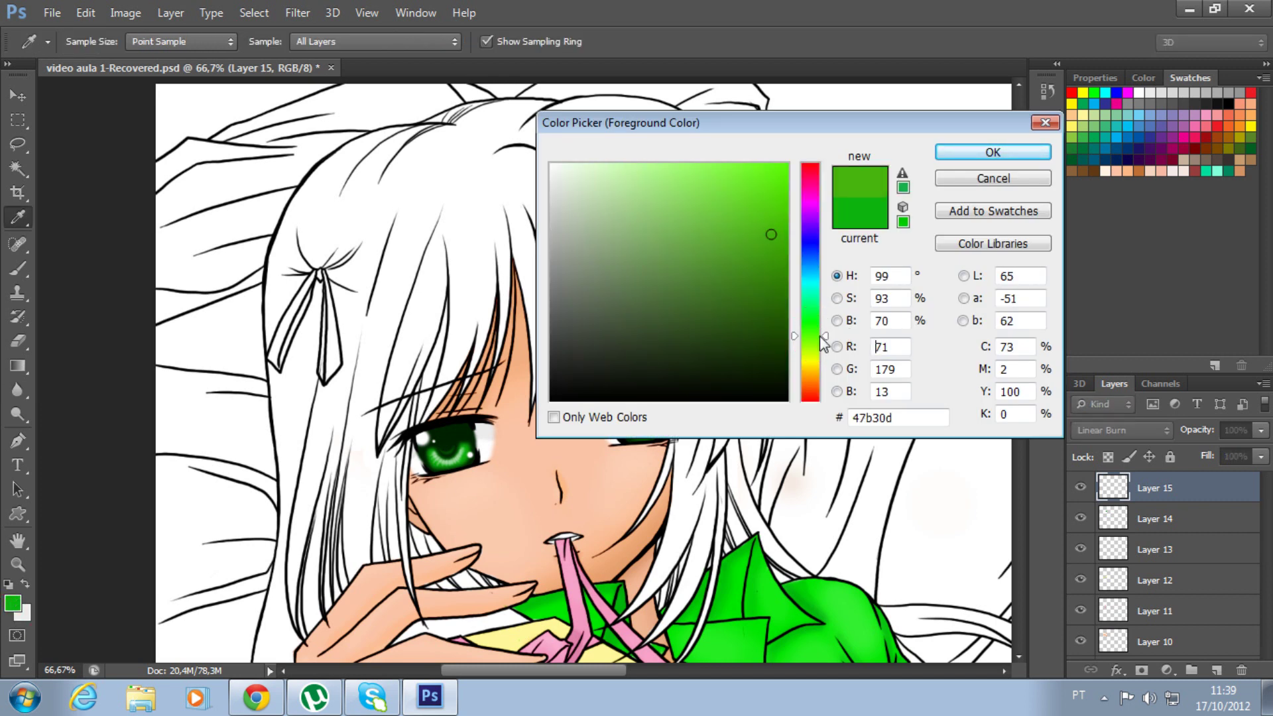
mouse_move(767, 219)
left_mouse_down()
mouse_move(743, 215)
mouse_move(785, 217)
left_mouse_up()
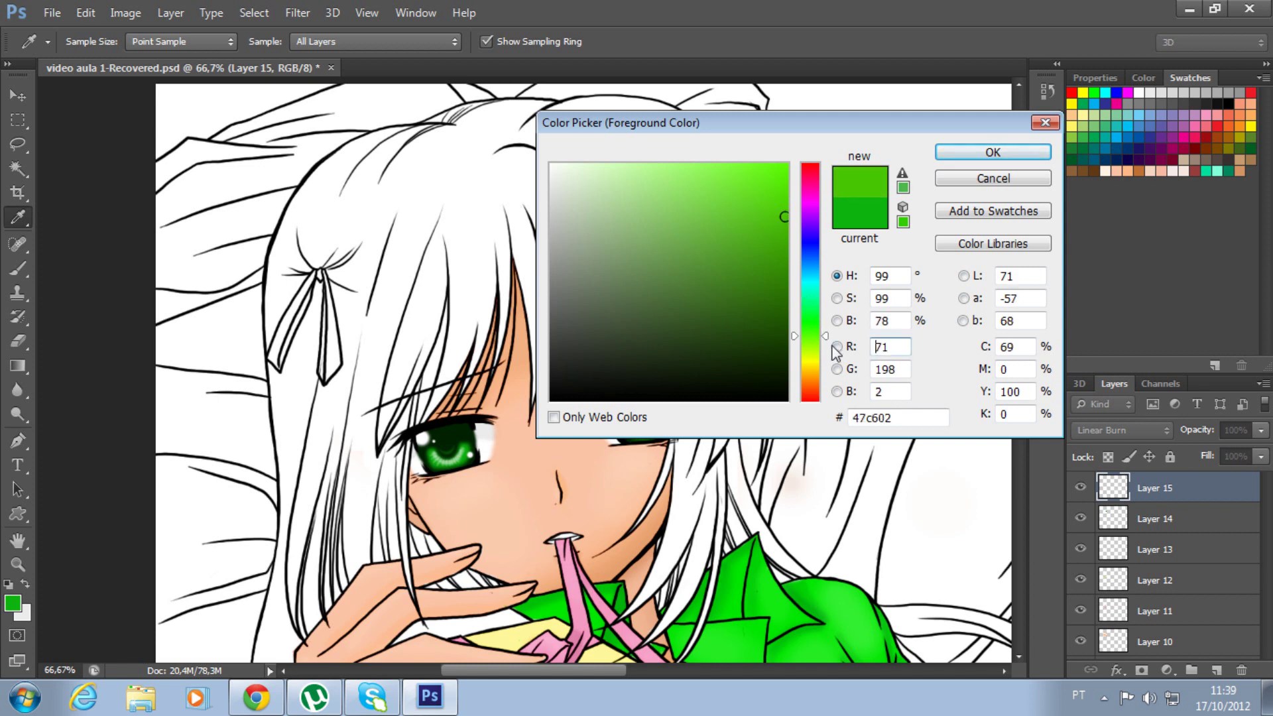
left_click_drag(822, 336, 820, 325)
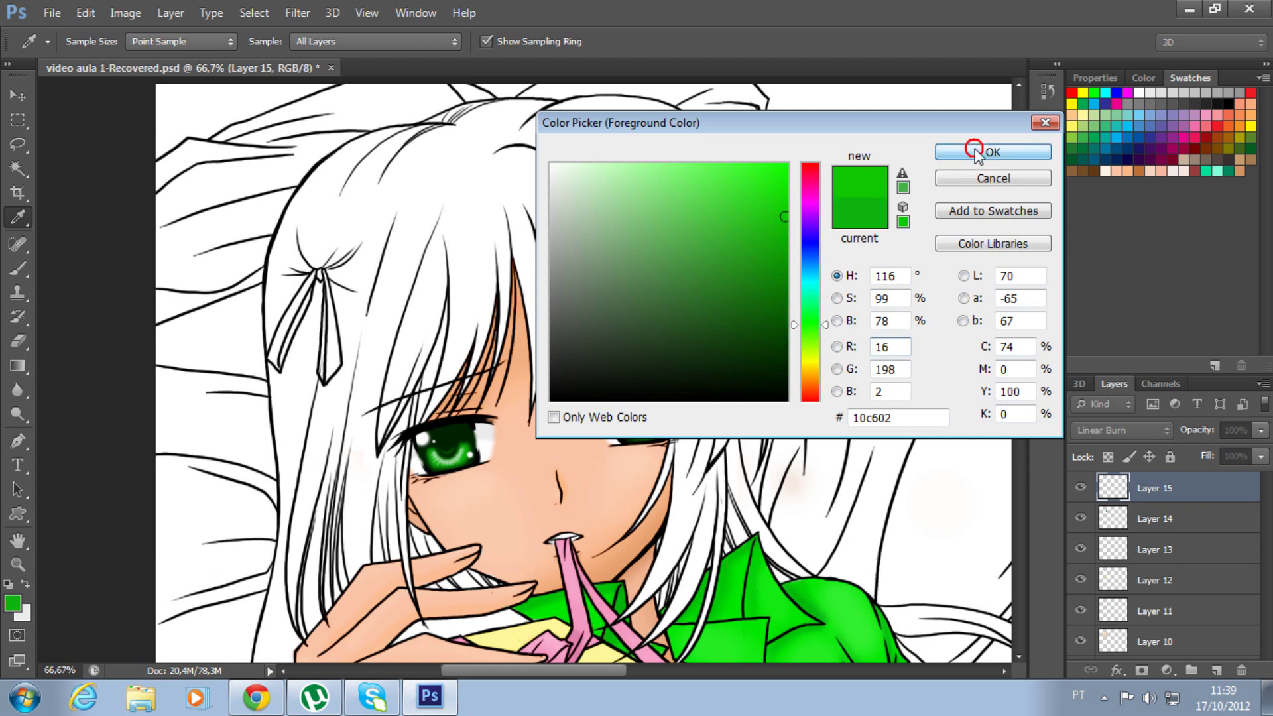
left_click(980, 152)
Enlarge the brush and bring up the hard-edged painting tool.
key("r")
key("bracketright")
key("bracketright")
key("bracketright")
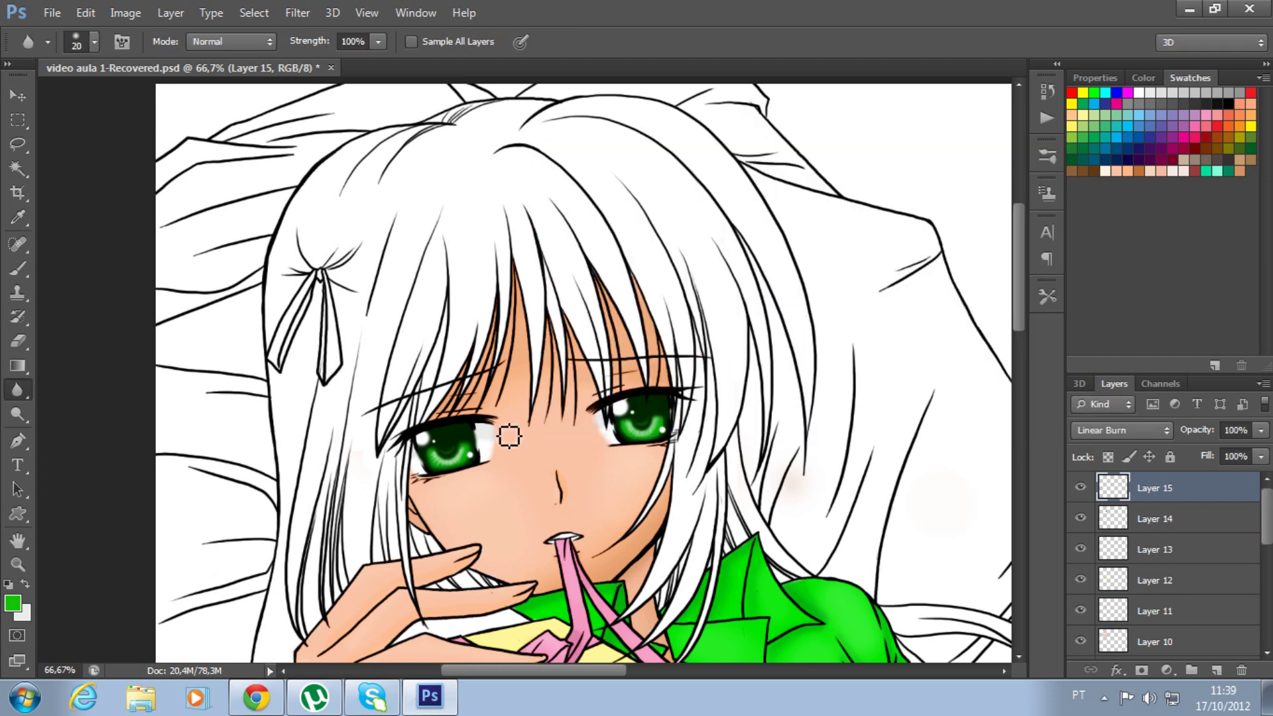
left_click(26, 273)
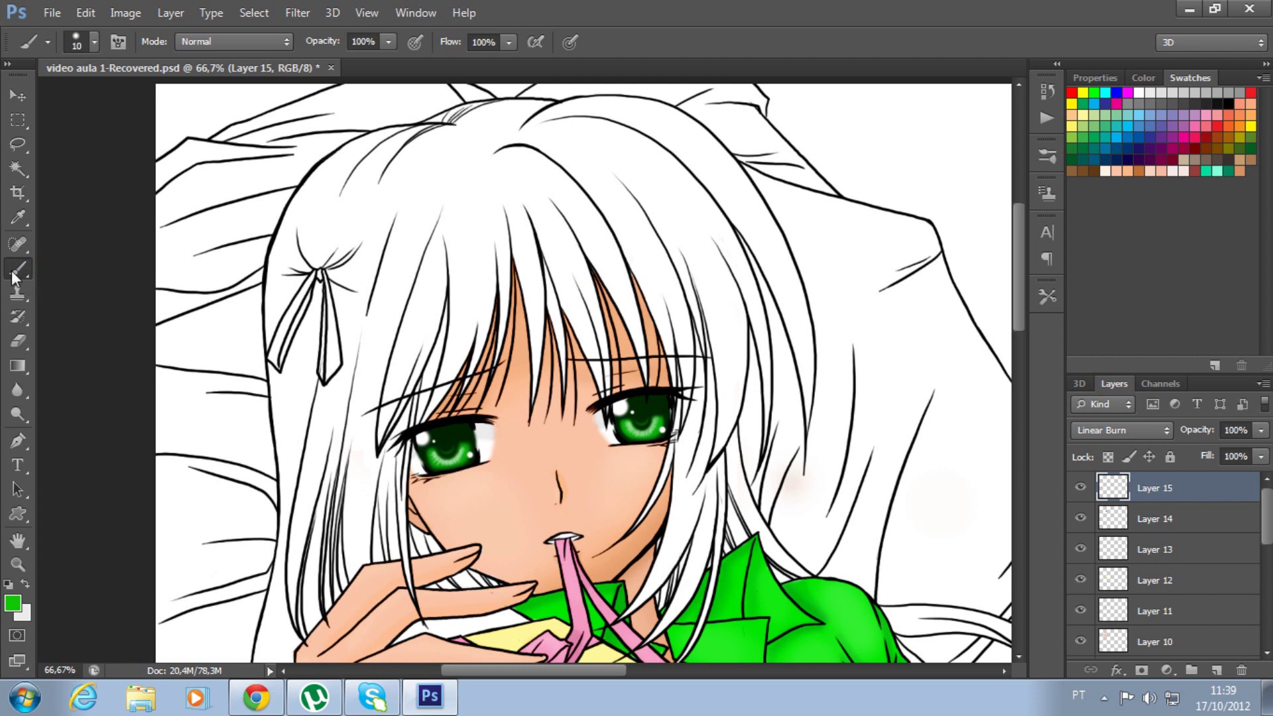
Select the Pencil at size 150 and paint the top and left hair and bow green.
left_click_drag(18, 275, 61, 291)
key("bracketright")
key("bracketright")
key("bracketright")
left_click_drag(511, 238, 493, 275)
mouse_move(422, 321)
left_mouse_down()
mouse_move(457, 192)
mouse_move(236, 411)
mouse_move(291, 172)
mouse_move(336, 138)
mouse_move(586, 287)
mouse_move(597, 411)
mouse_move(504, 418)
mouse_move(464, 186)
mouse_move(317, 262)
mouse_move(391, 577)
mouse_move(342, 522)
mouse_move(279, 650)
left_mouse_up()
scroll(398, 430, "down", 5)
mouse_move(464, 398)
left_mouse_down()
mouse_move(429, 419)
mouse_move(464, 464)
mouse_move(530, 431)
mouse_move(397, 490)
mouse_move(466, 410)
mouse_move(431, 457)
mouse_move(279, 570)
mouse_move(268, 455)
left_mouse_up()
scroll(267, 455, "down", 4)
scroll(267, 455, "down", 4)
mouse_move(285, 372)
left_mouse_down()
mouse_move(282, 478)
mouse_move(358, 503)
left_mouse_up()
Fill the hair strands below the collar down to the canvas bottom with green.
scroll(539, 582, "down", 4)
scroll(545, 583, "up", 2)
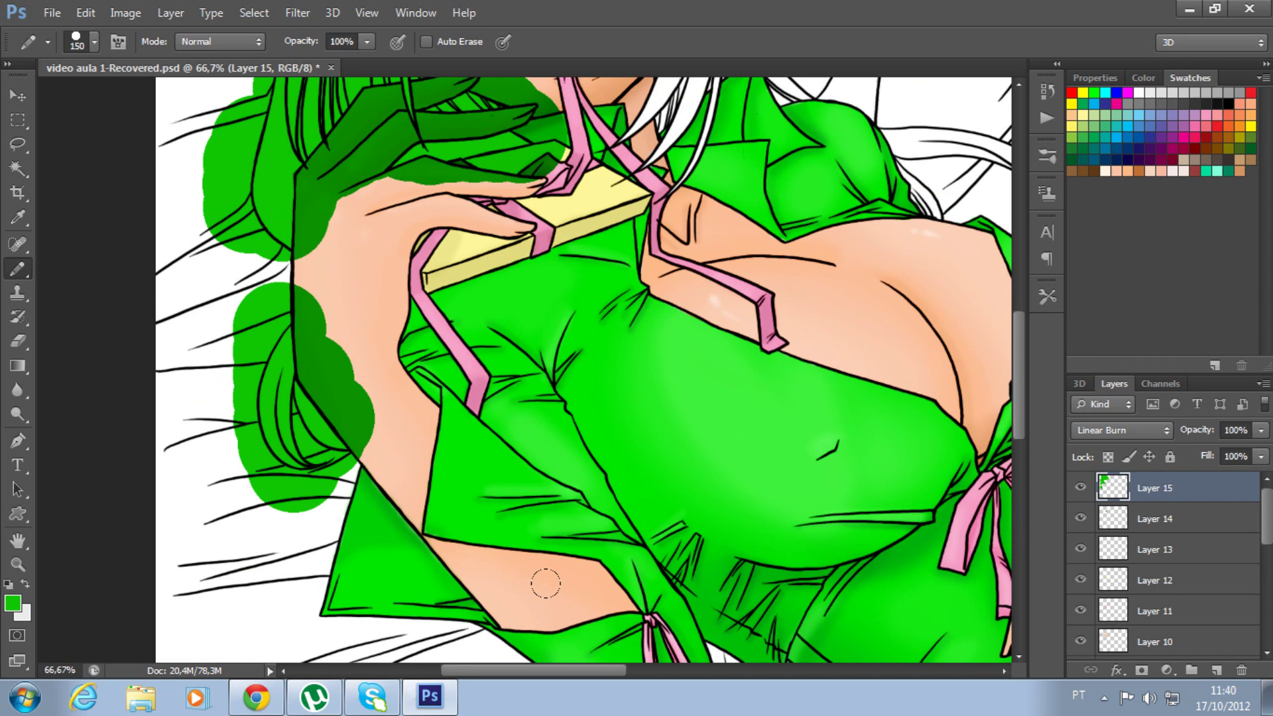
scroll(545, 583, "down", 3)
scroll(545, 583, "down", 1)
scroll(570, 623, "down", 1)
left_click_drag(588, 671, 649, 674)
scroll(521, 511, "down", 1)
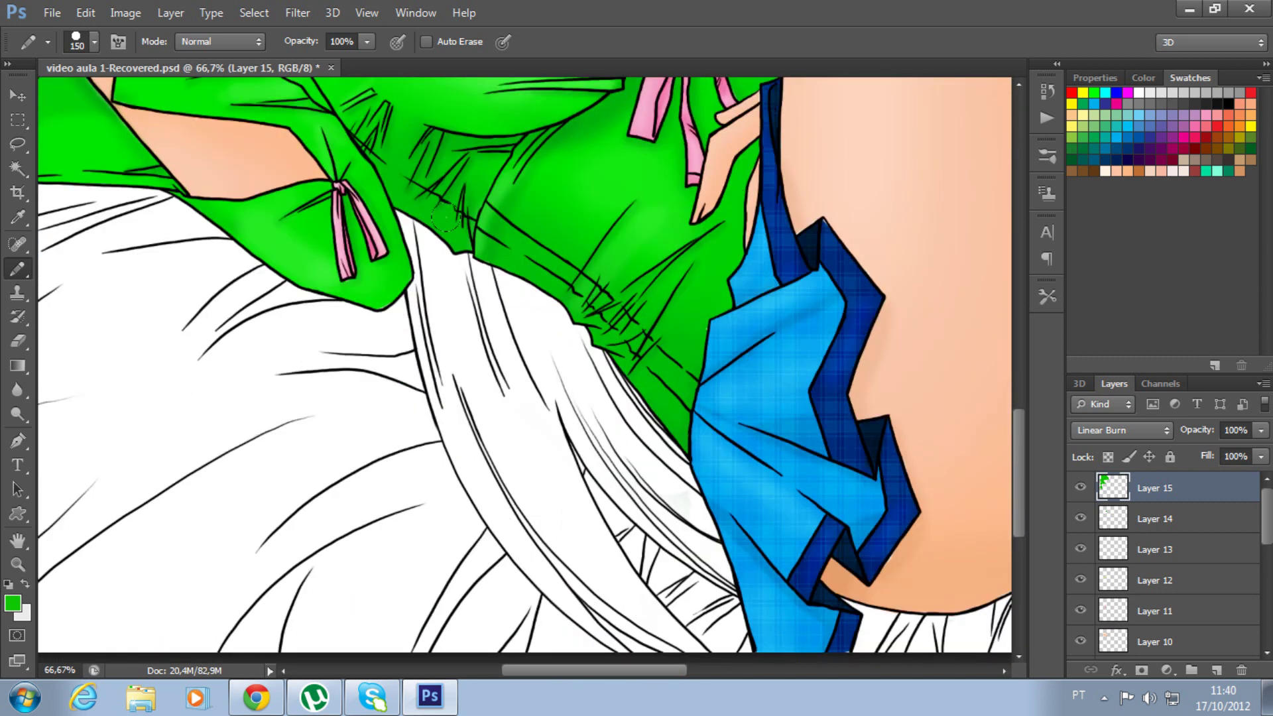
left_click_drag(444, 215, 464, 328)
mouse_move(507, 542)
left_mouse_down()
mouse_move(477, 623)
mouse_move(663, 570)
mouse_move(583, 318)
mouse_move(646, 468)
mouse_move(742, 603)
left_mouse_up()
Add darker green shading to the hair beside the face and the skirt.
left_click_drag(543, 262, 437, 252)
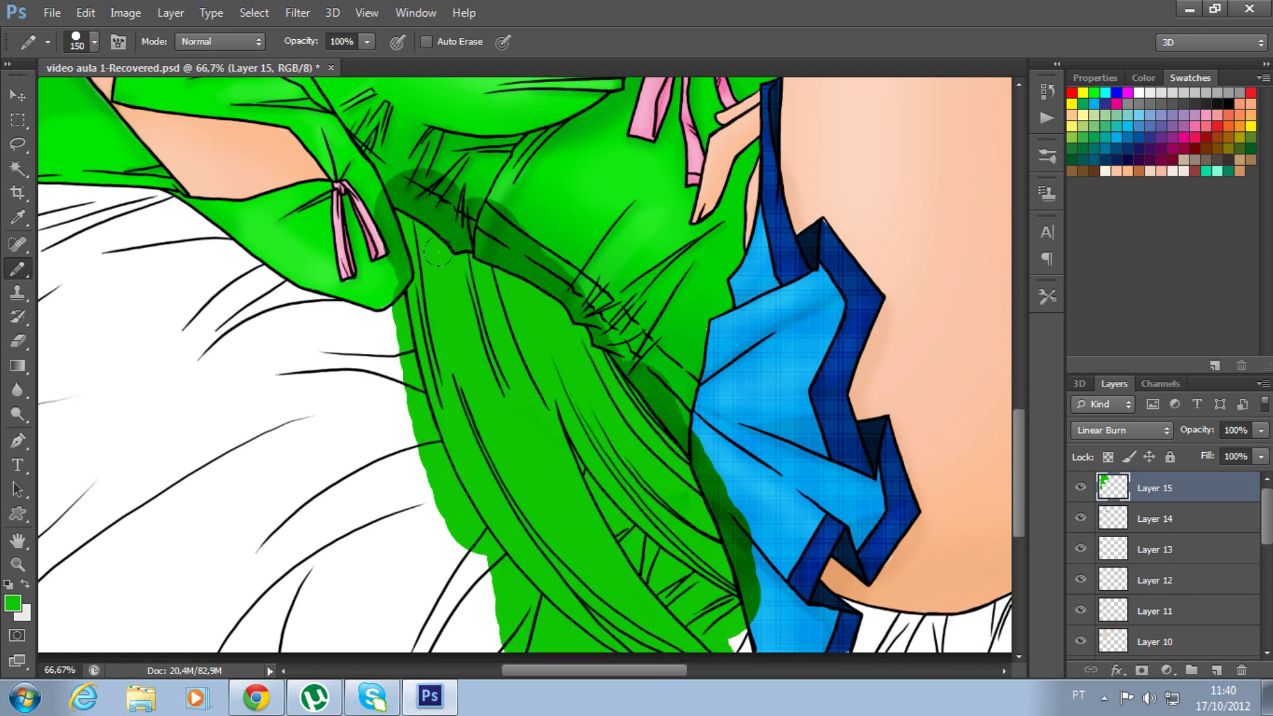
left_click_drag(592, 212, 621, 635)
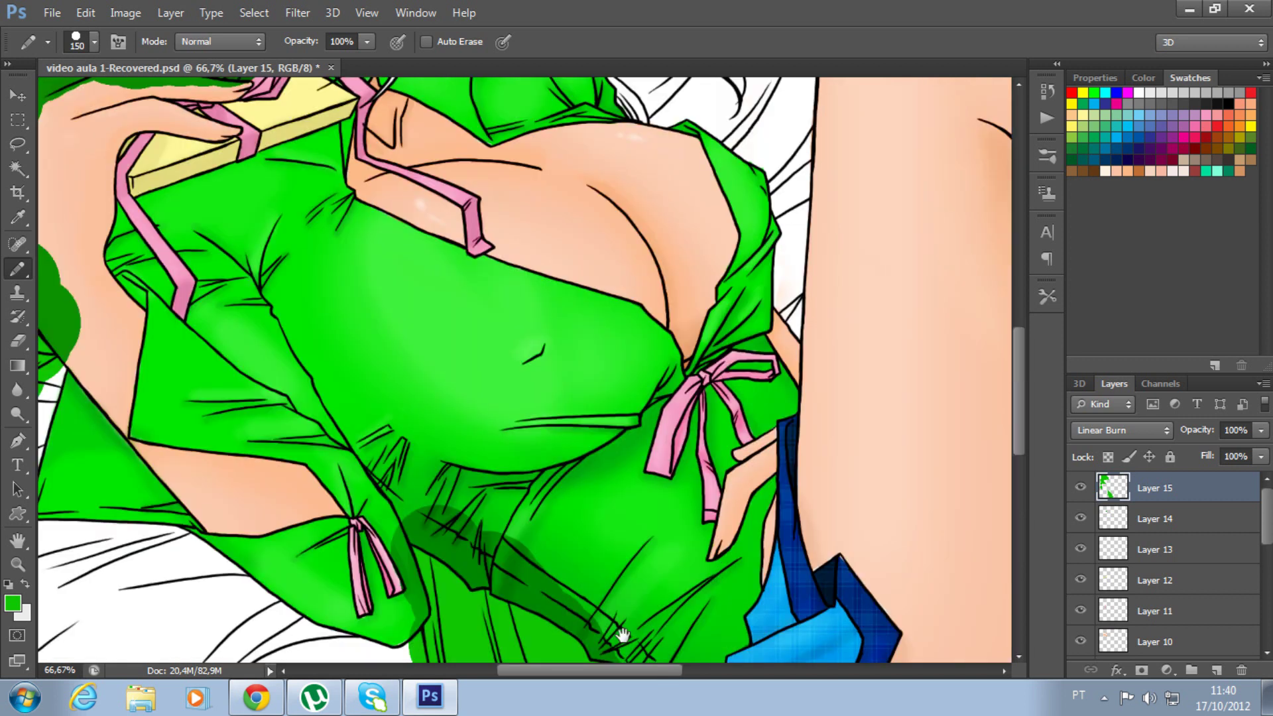
left_click_drag(597, 172, 622, 635)
left_click_drag(477, 252, 430, 358)
left_click_drag(464, 305, 398, 544)
mouse_move(417, 458)
left_mouse_down()
mouse_move(358, 564)
mouse_move(716, 464)
mouse_move(663, 596)
mouse_move(809, 517)
left_mouse_up()
Paint green over the hair across the shoulder and along the hair's right edge.
mouse_move(718, 429)
left_mouse_down()
mouse_move(499, 138)
mouse_move(498, 85)
mouse_move(653, 545)
left_mouse_up()
mouse_move(79, 133)
left_mouse_down()
mouse_move(335, 292)
mouse_move(486, 412)
mouse_move(570, 657)
left_mouse_up()
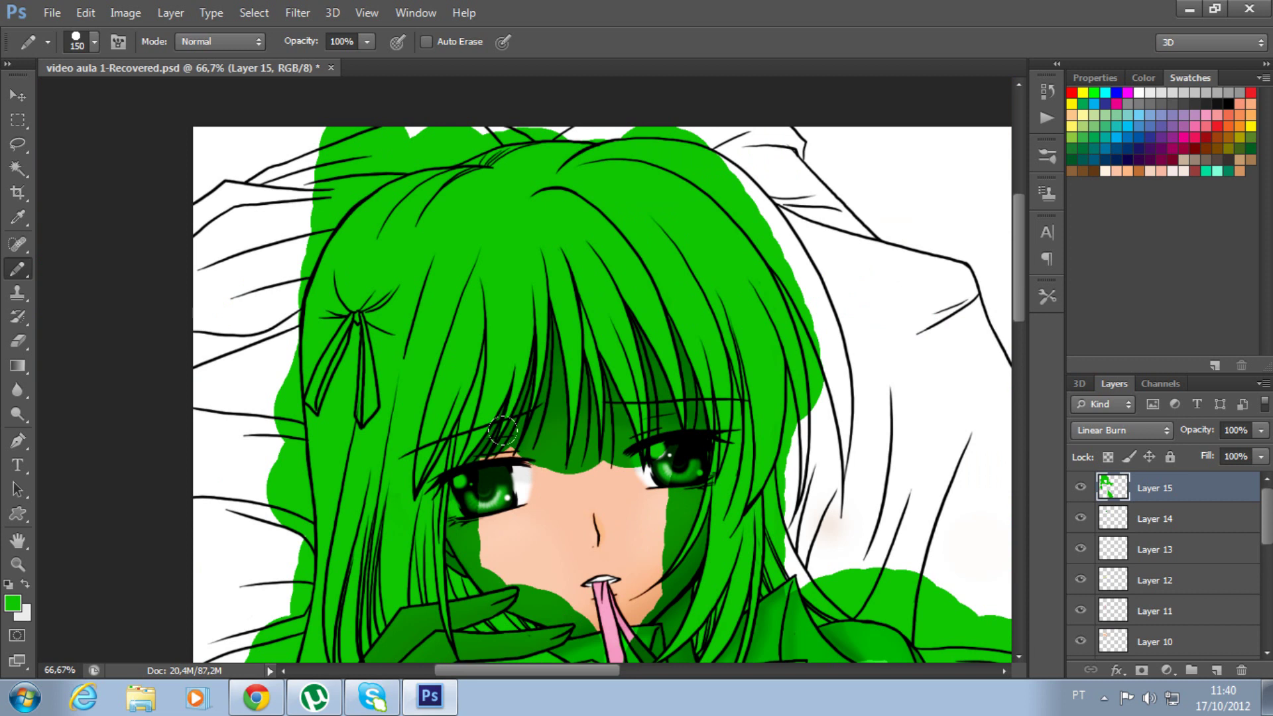
mouse_move(506, 303)
left_mouse_down()
mouse_move(515, 410)
mouse_move(508, 315)
left_mouse_up()
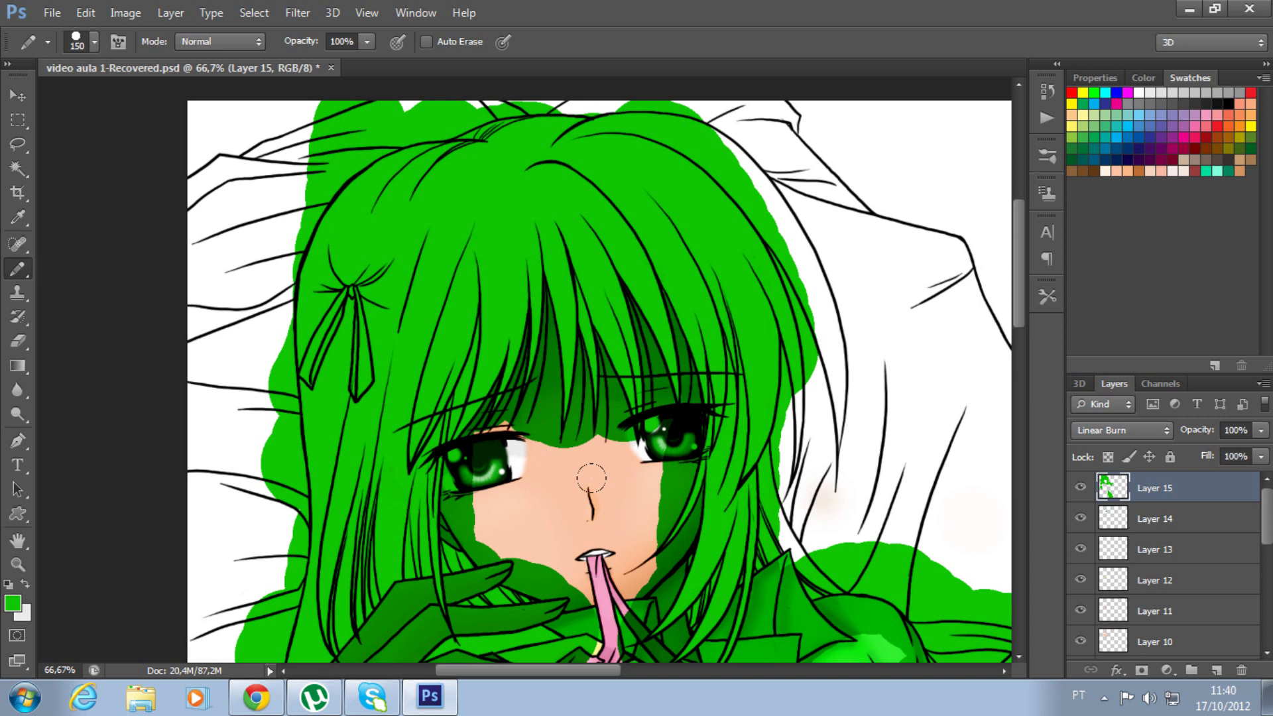
mouse_move(729, 133)
left_mouse_down()
mouse_move(794, 404)
mouse_move(914, 451)
left_mouse_up()
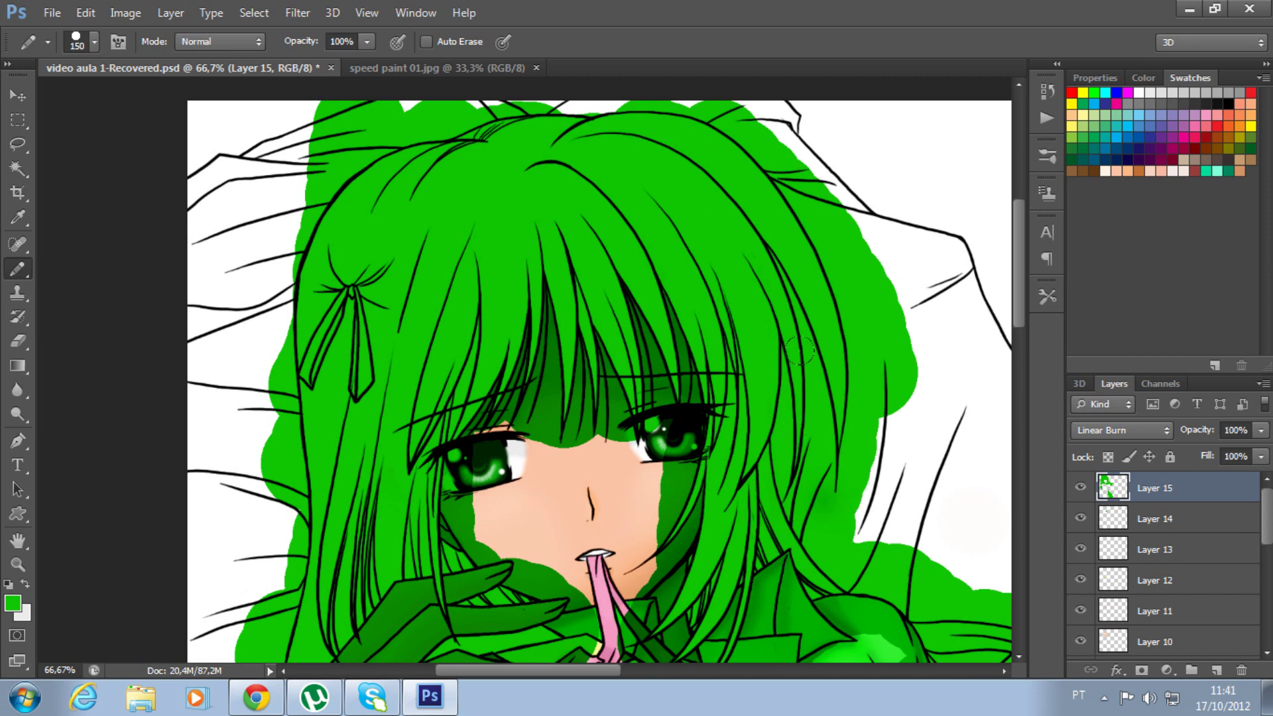
mouse_move(775, 328)
left_mouse_down()
mouse_move(751, 288)
mouse_move(919, 490)
left_mouse_up()
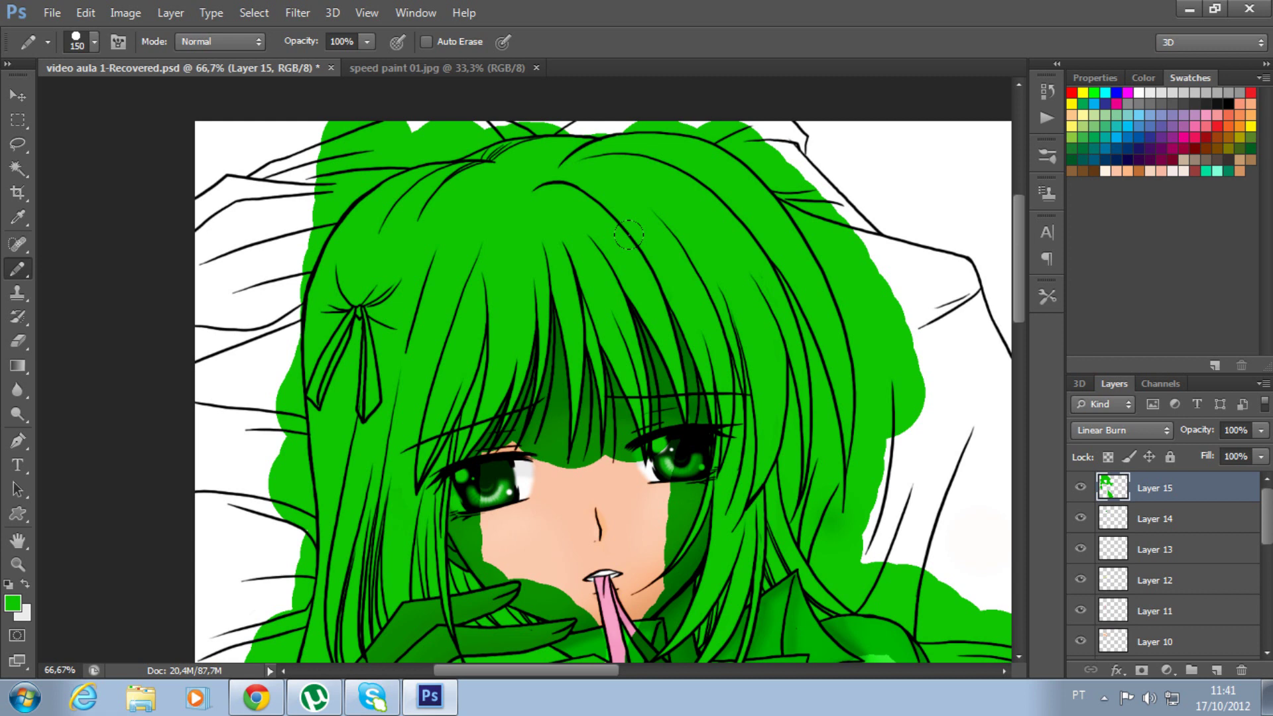
Zoom into speed paint 01.jpg to study the face and hair highlights, then return to the PSD.
left_click(389, 69)
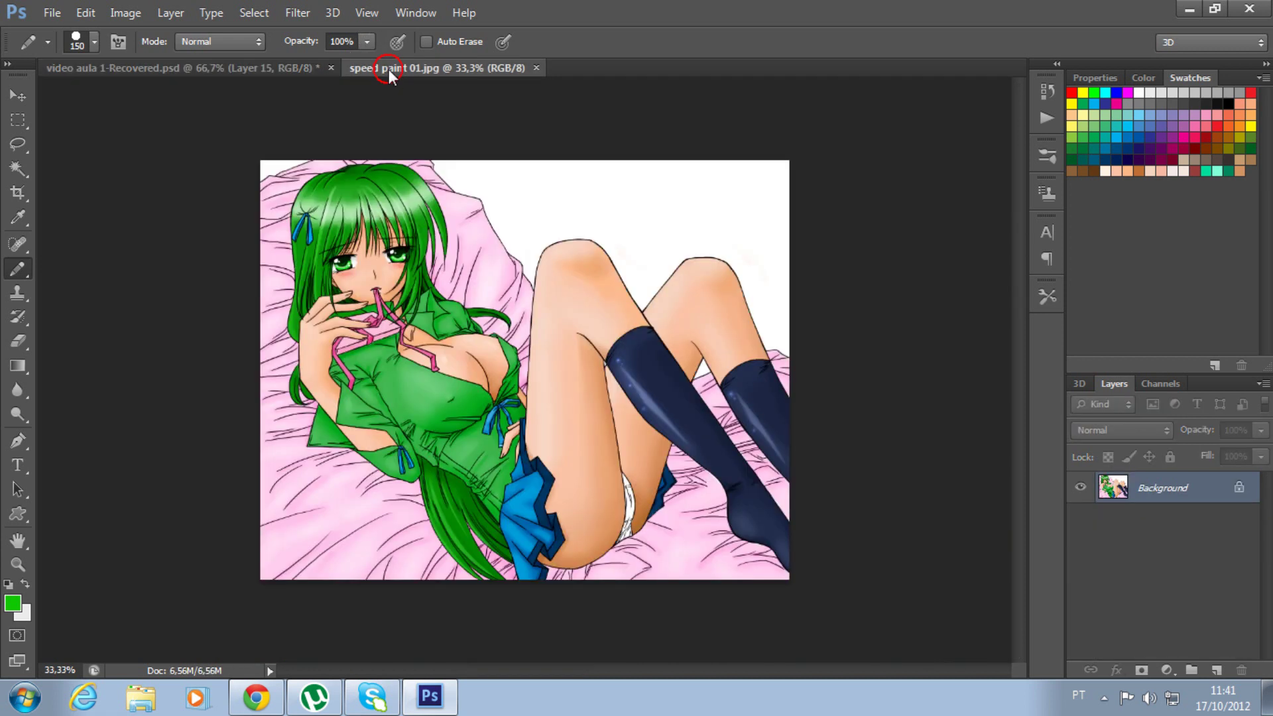
key("ctrl+plus")
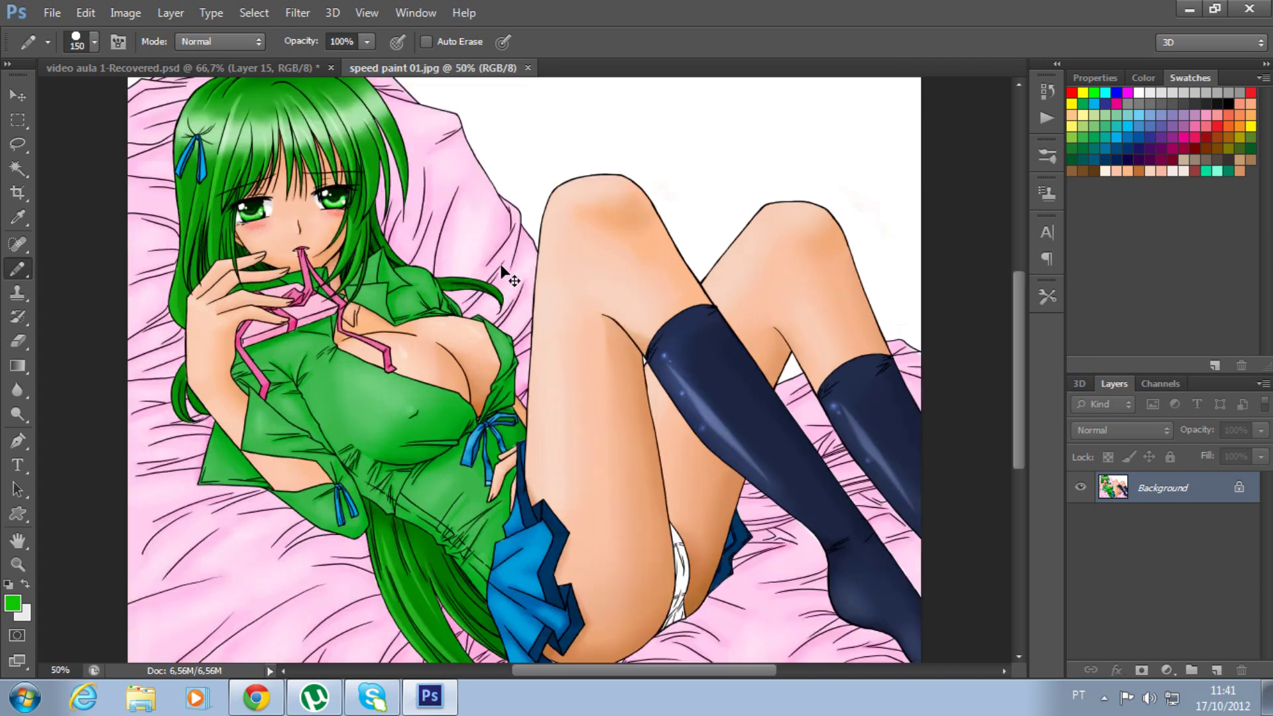
key("ctrl+plus")
mouse_move(364, 322)
left_mouse_down()
mouse_move(576, 234)
mouse_move(644, 354)
left_mouse_up()
key("ctrl+plus")
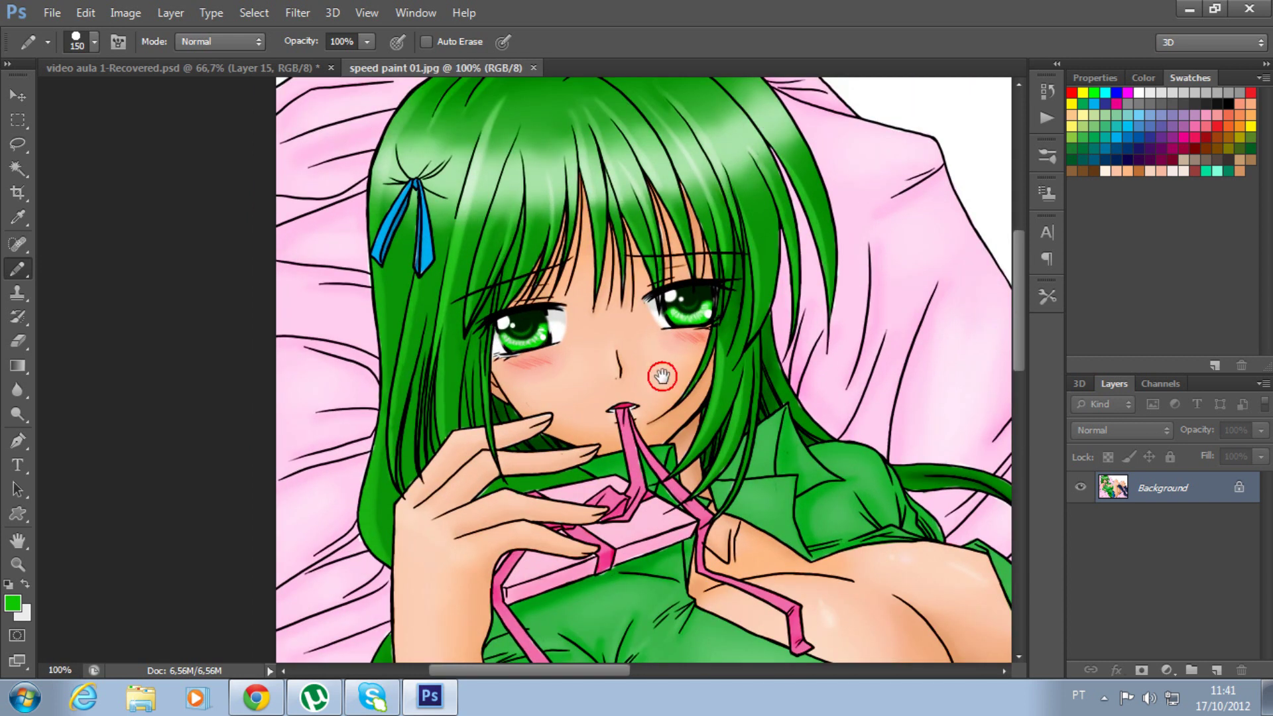
mouse_move(661, 377)
left_mouse_down()
mouse_move(673, 434)
mouse_move(467, 345)
left_mouse_up()
key("ctrl+plus")
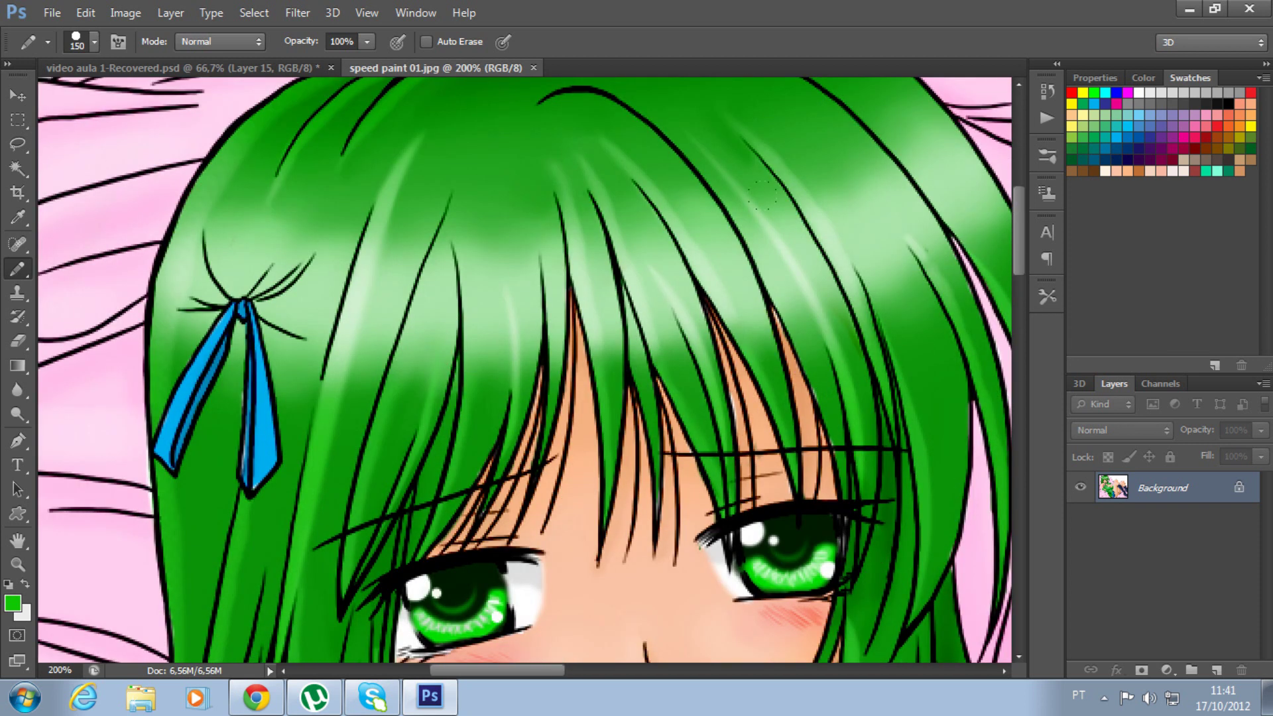
key("ctrl+minus")
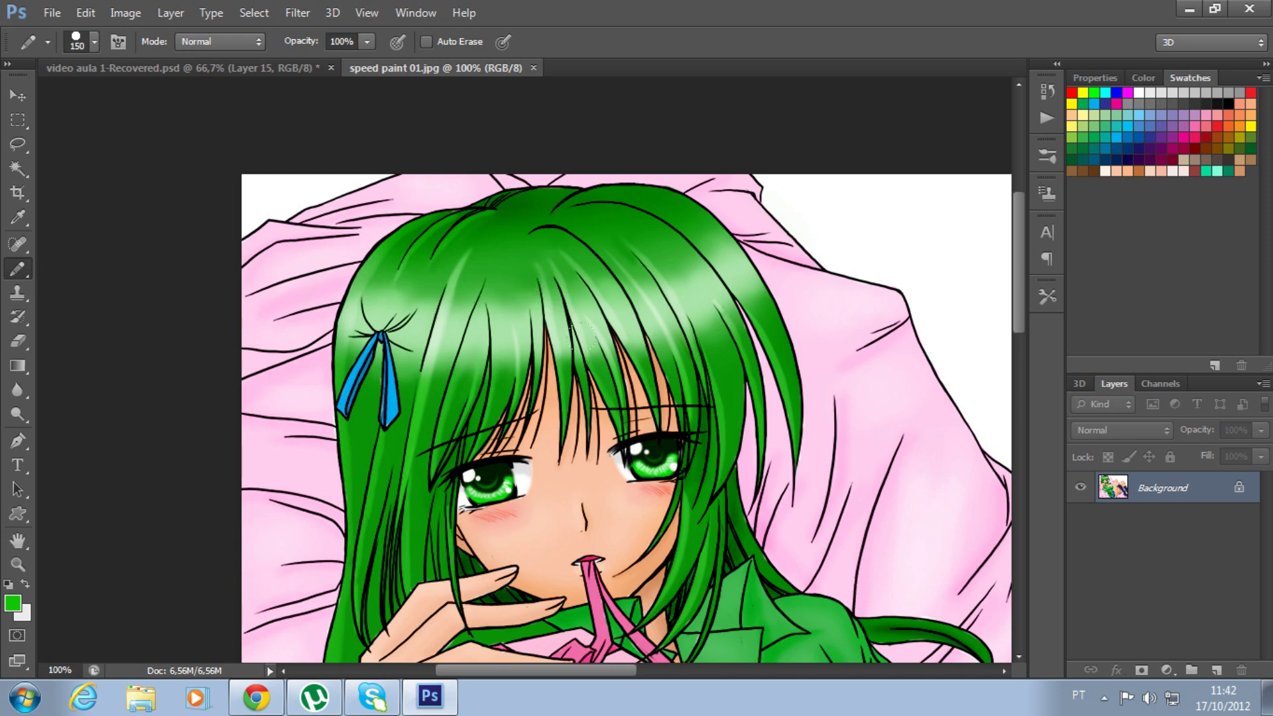
left_click(226, 65)
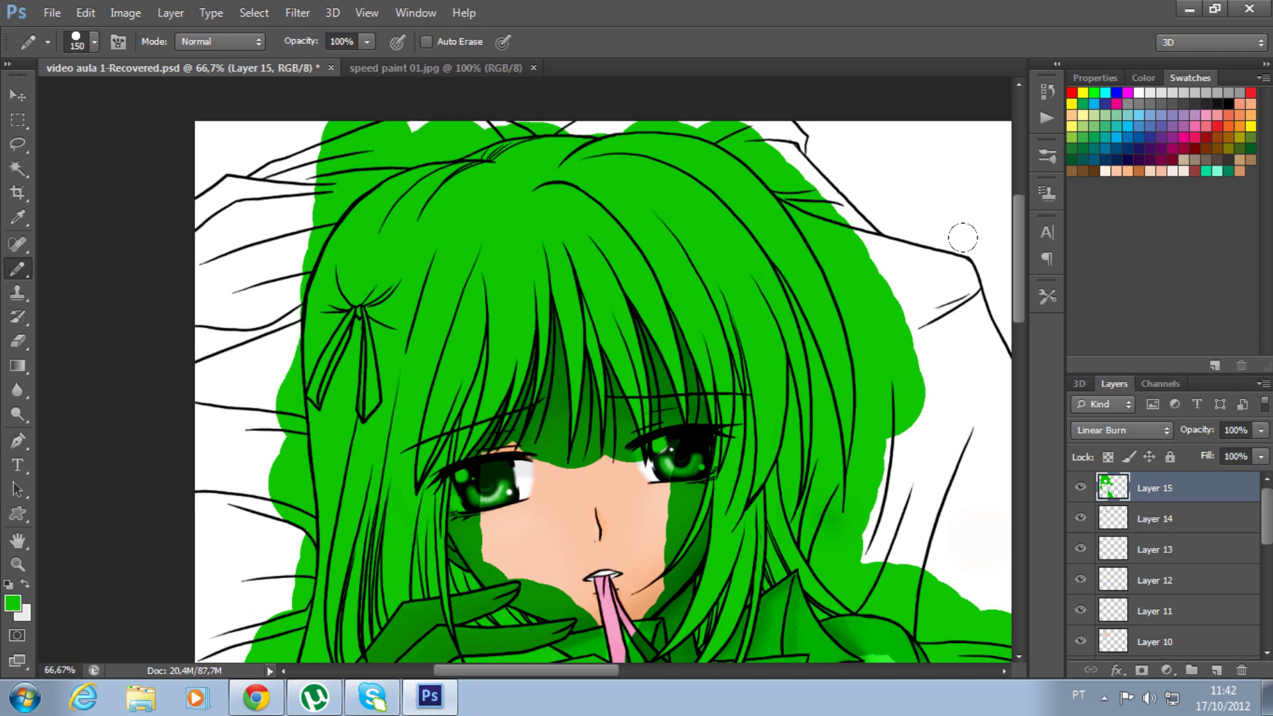
Zoom to 100% on the green hair and choose the Pen Tool from its flyout.
mouse_move(586, 671)
left_mouse_down()
mouse_move(602, 673)
mouse_move(585, 677)
left_mouse_up()
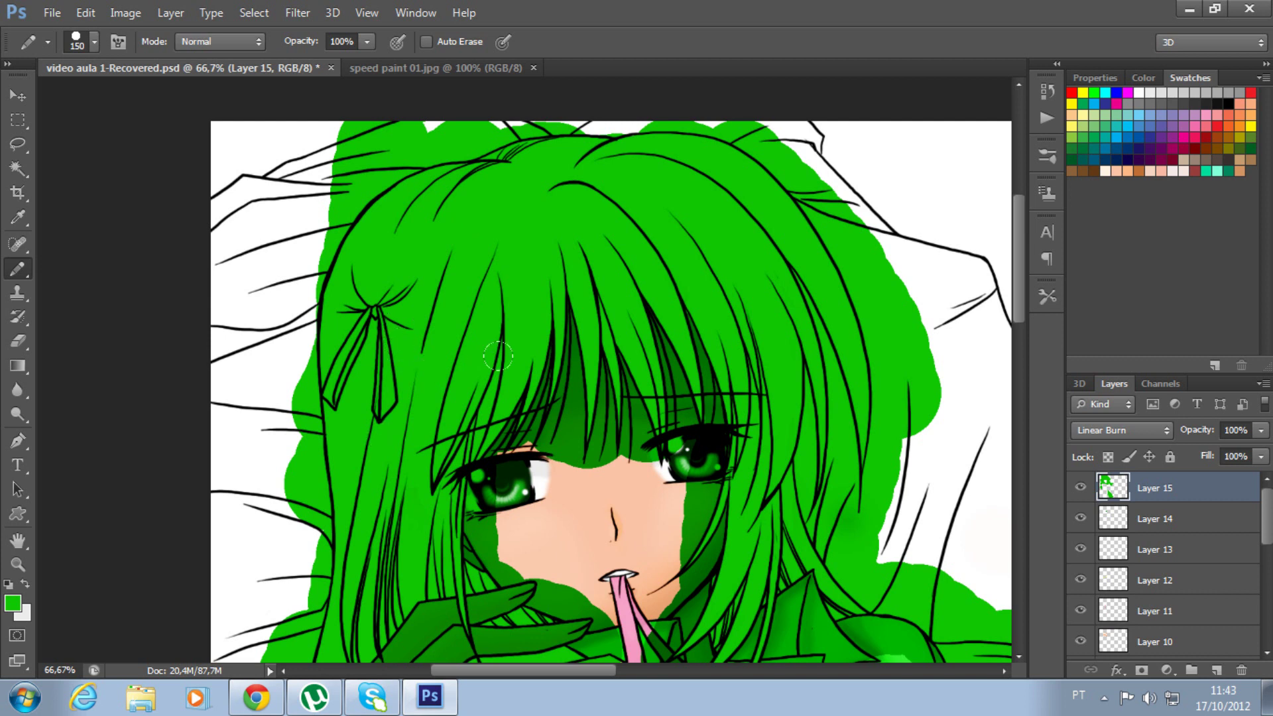
scroll(530, 384, "up", 1)
mouse_move(546, 375)
left_mouse_down()
mouse_move(577, 380)
mouse_move(648, 341)
left_mouse_up()
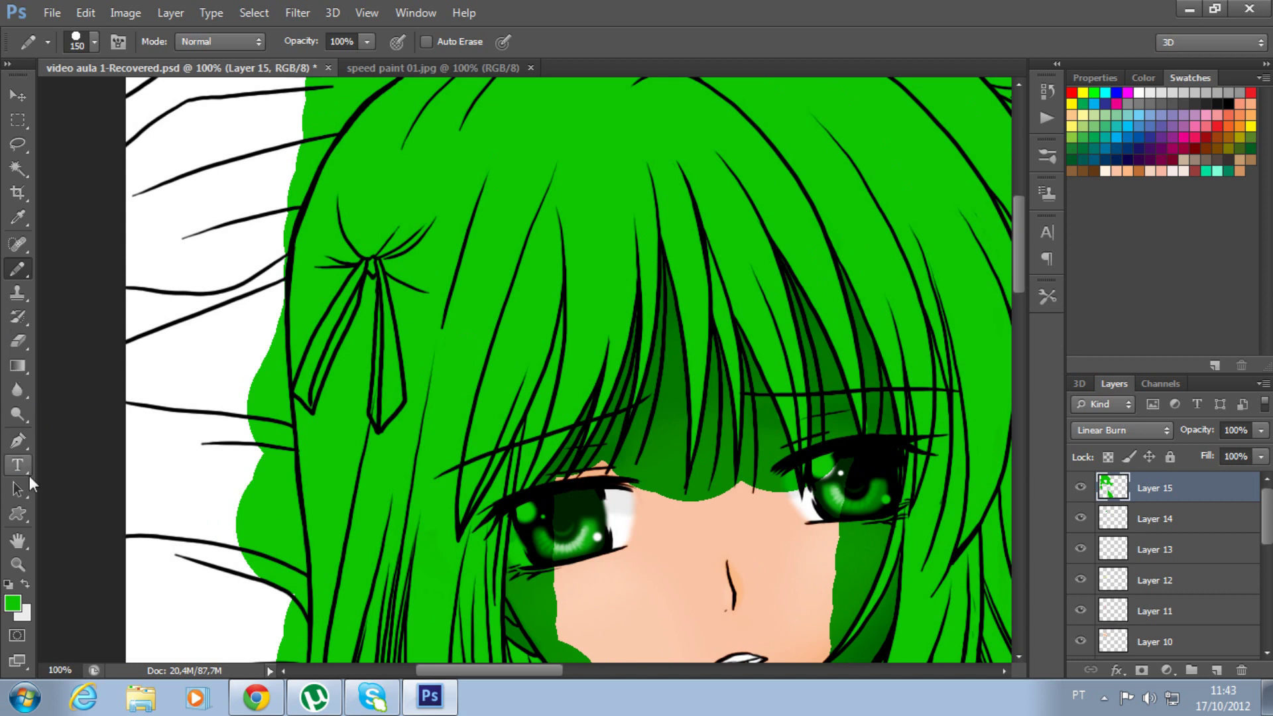
left_click(23, 439)
left_click(23, 439)
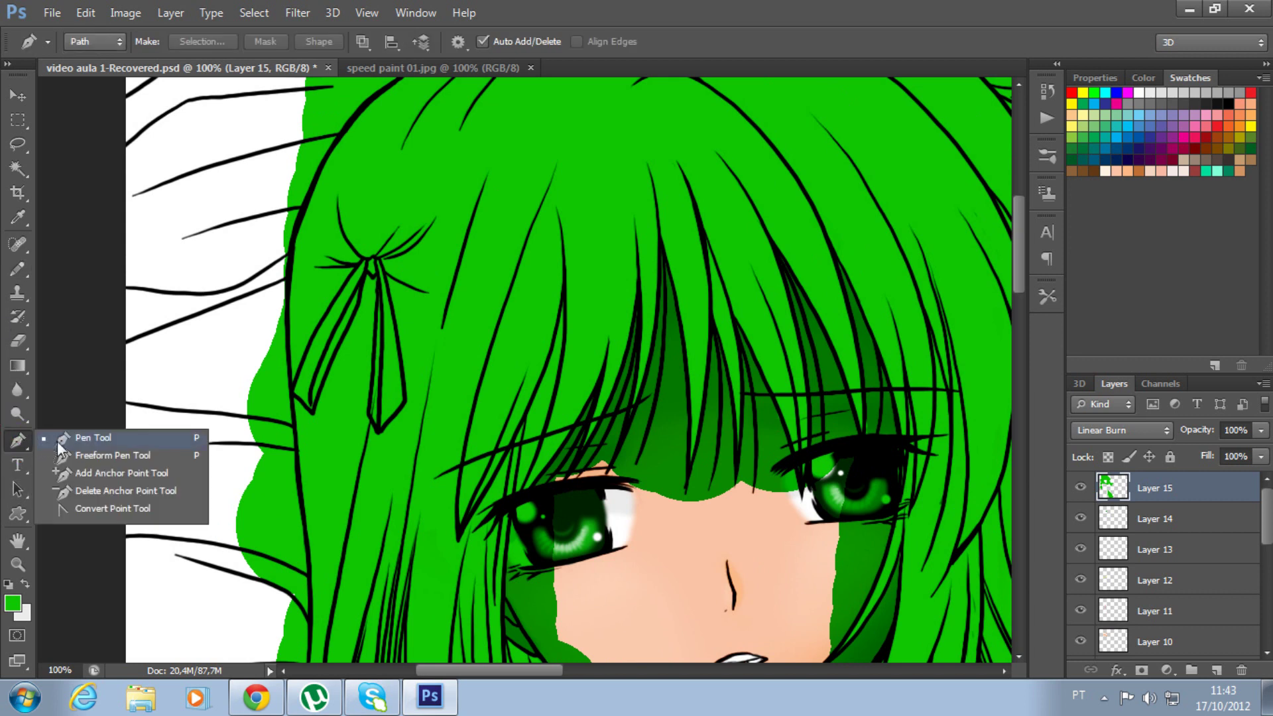
Keep the standard Pen Tool and compare the hair with the reference at 200%.
left_click(57, 440)
mouse_move(651, 510)
left_mouse_down()
mouse_move(648, 304)
mouse_move(636, 579)
mouse_move(578, 428)
mouse_move(591, 512)
mouse_move(569, 540)
mouse_move(568, 438)
left_mouse_up()
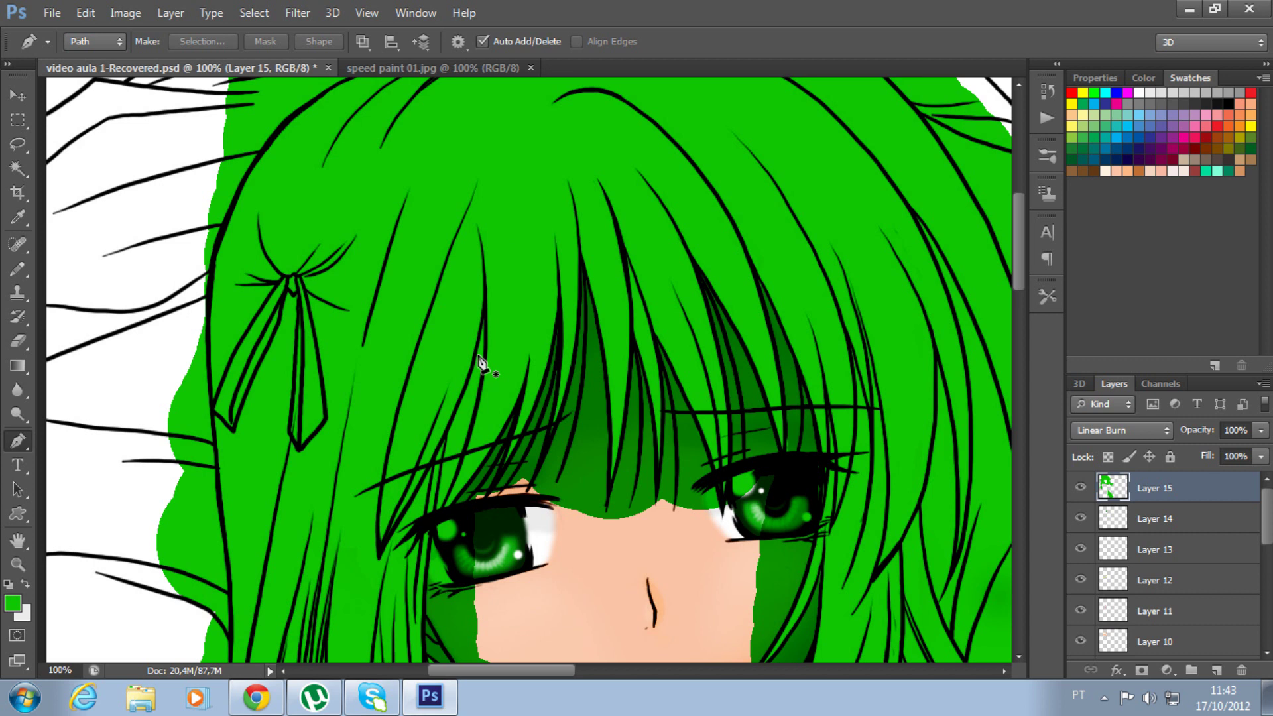
left_click(416, 66)
key("ctrl+plus")
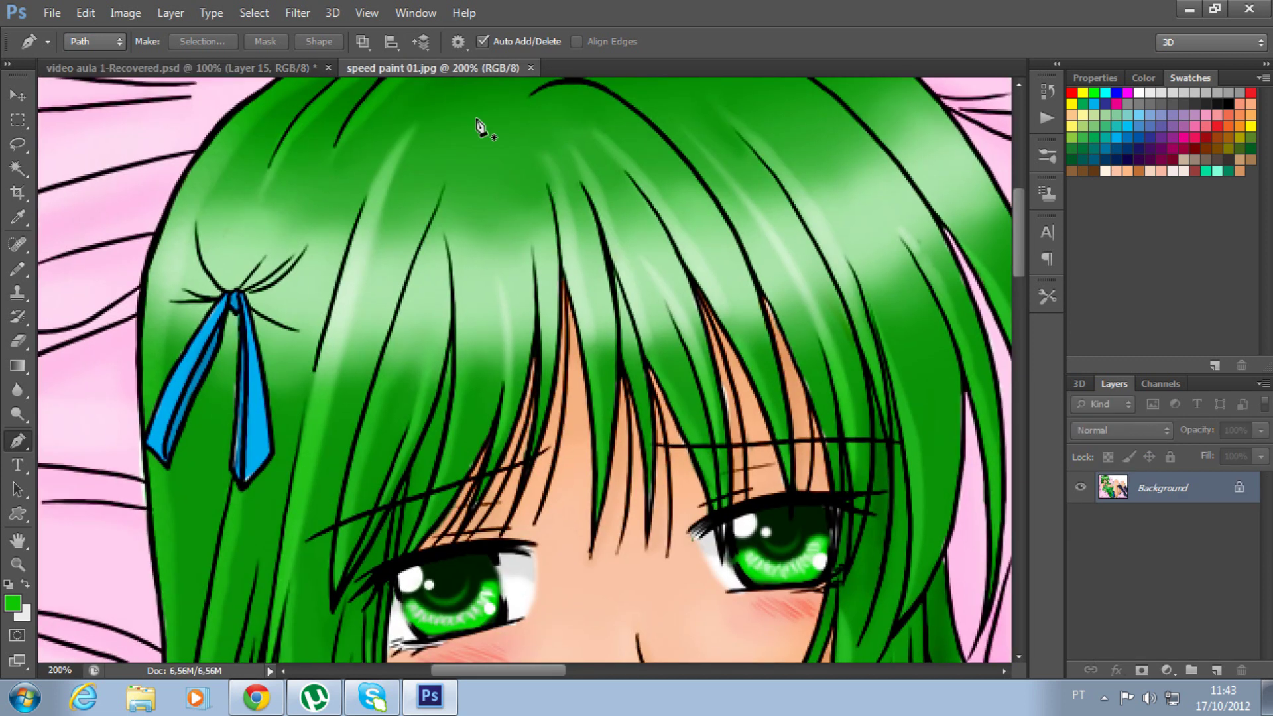
left_click(166, 67)
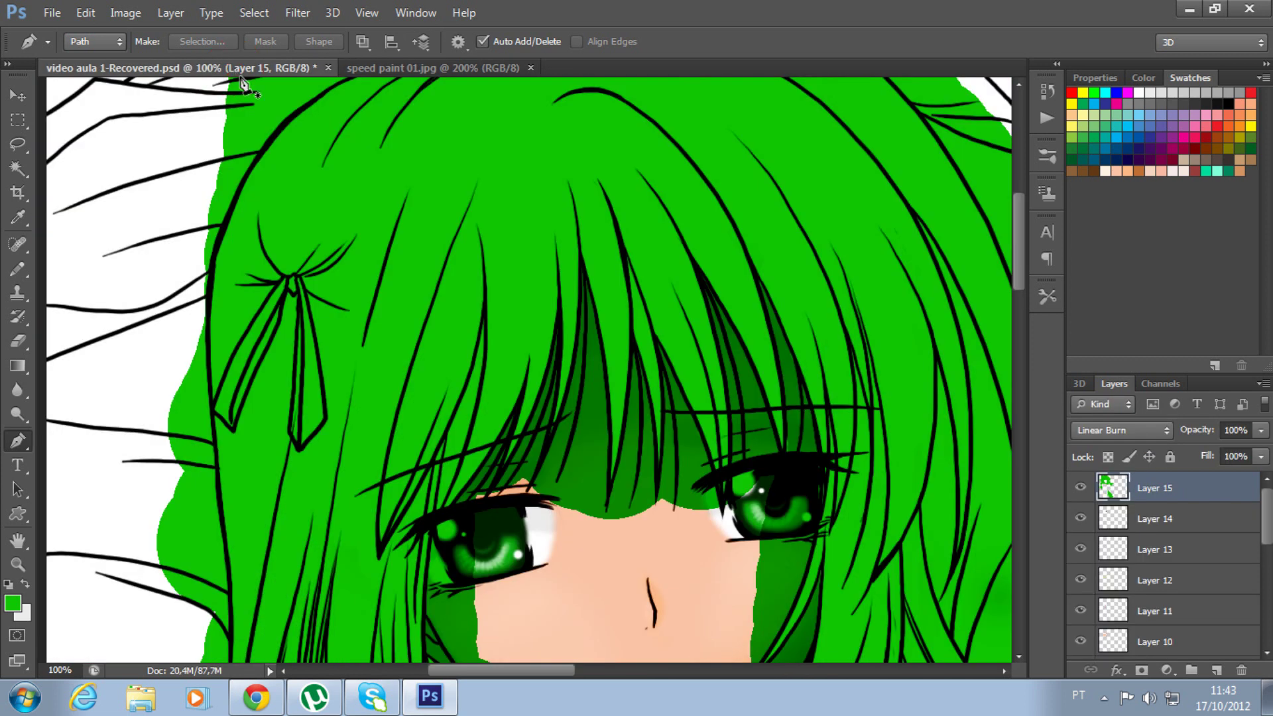
key("ctrl+minus")
key("ctrl+minus")
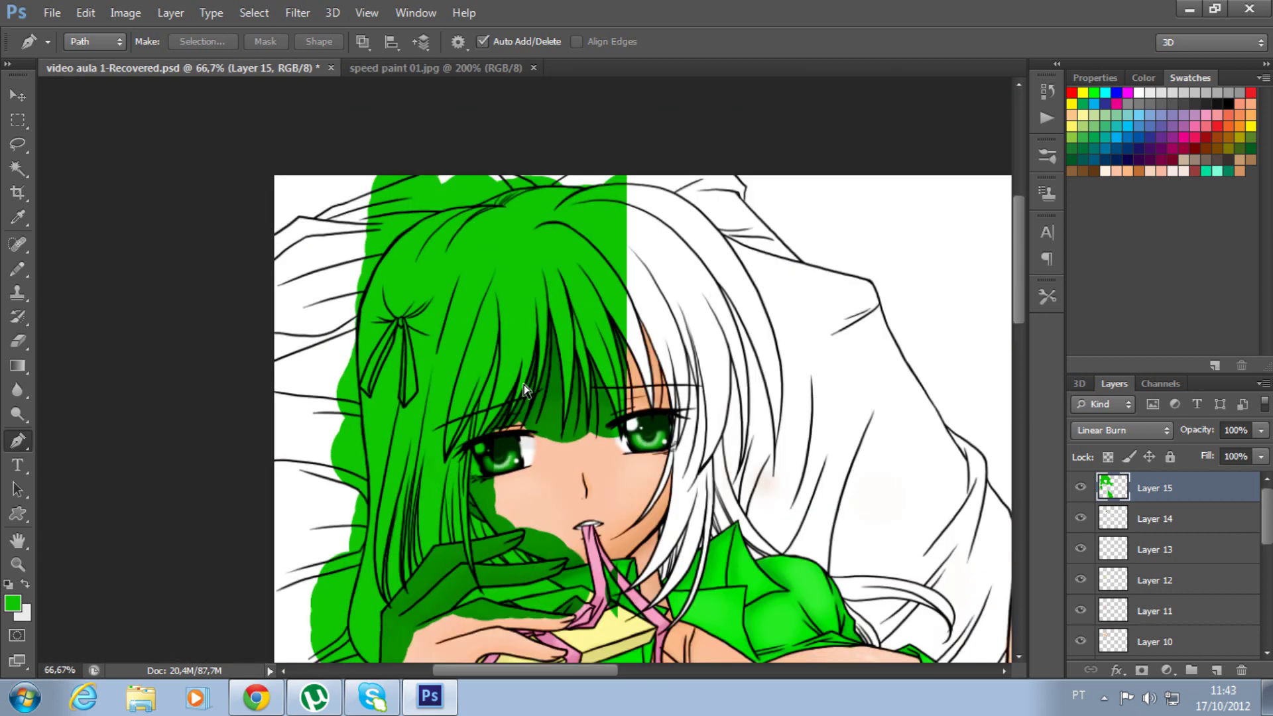
Pick a darker hair green near #129e07 in the foreground Color Picker.
left_click(12, 603)
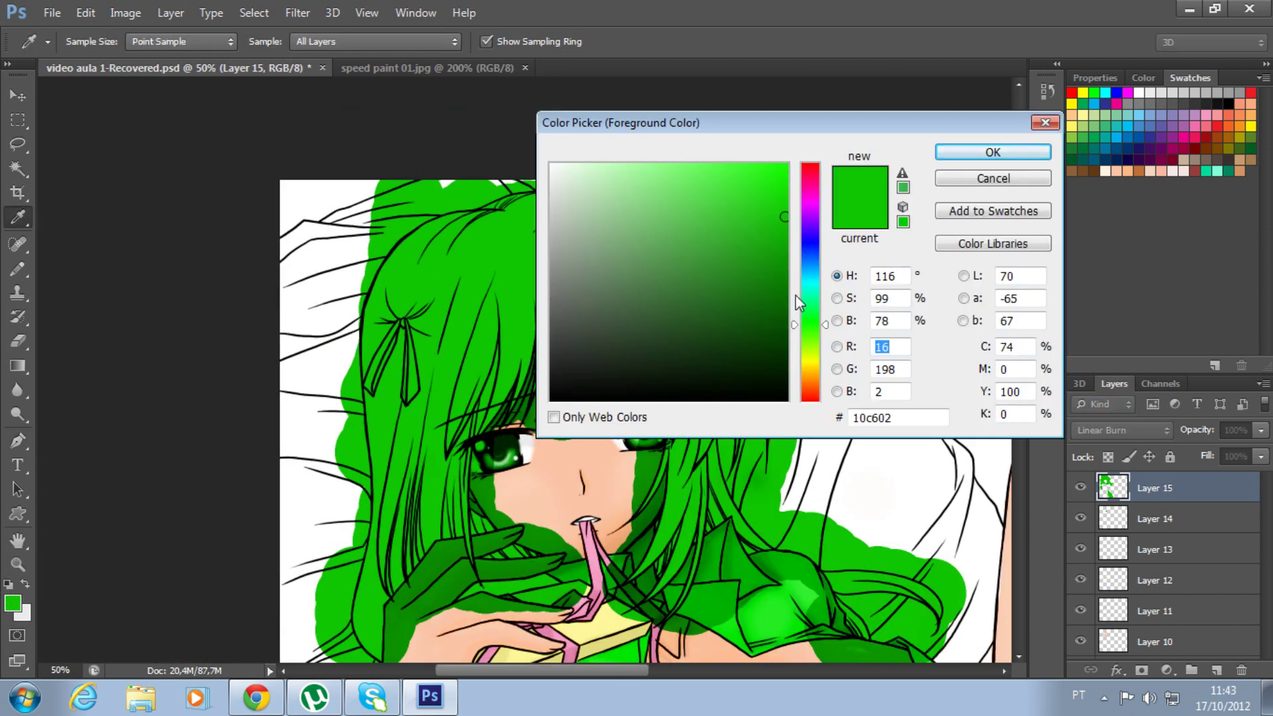
left_click(776, 260)
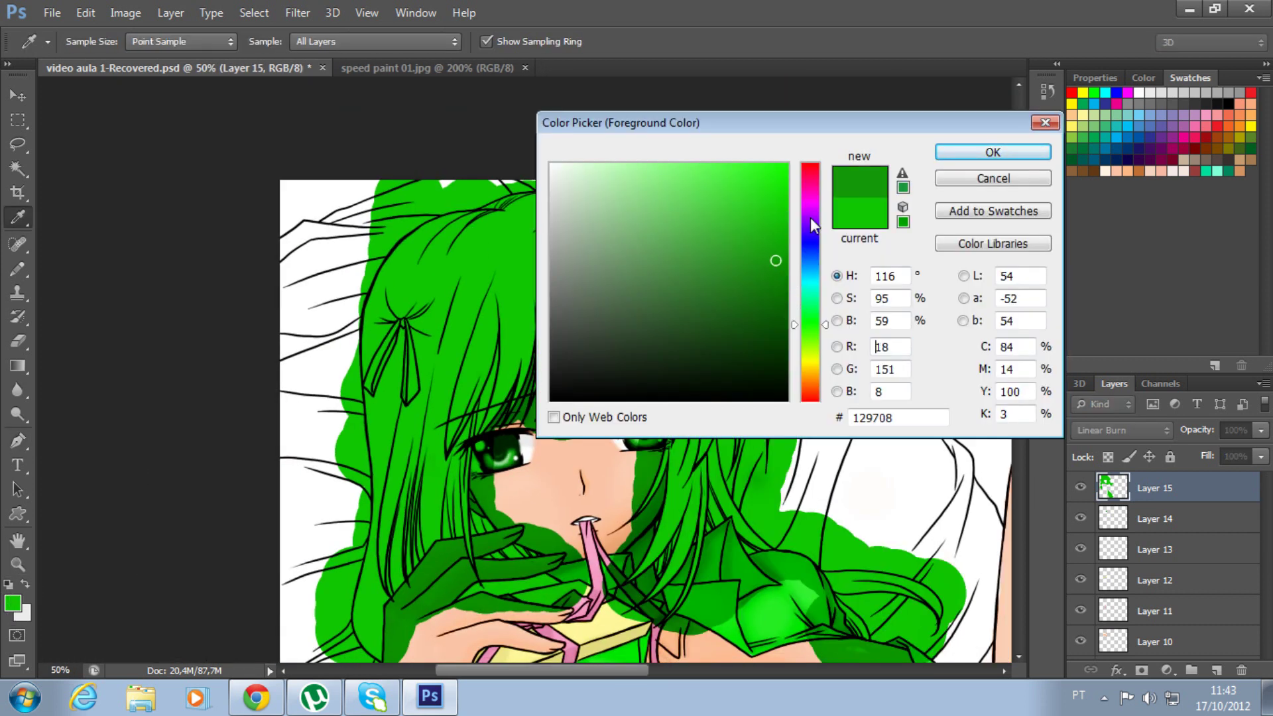
left_click(776, 259)
Confirm #129e07 and darken the upper hair, bangs and right-side strands with the brush.
left_click(775, 254)
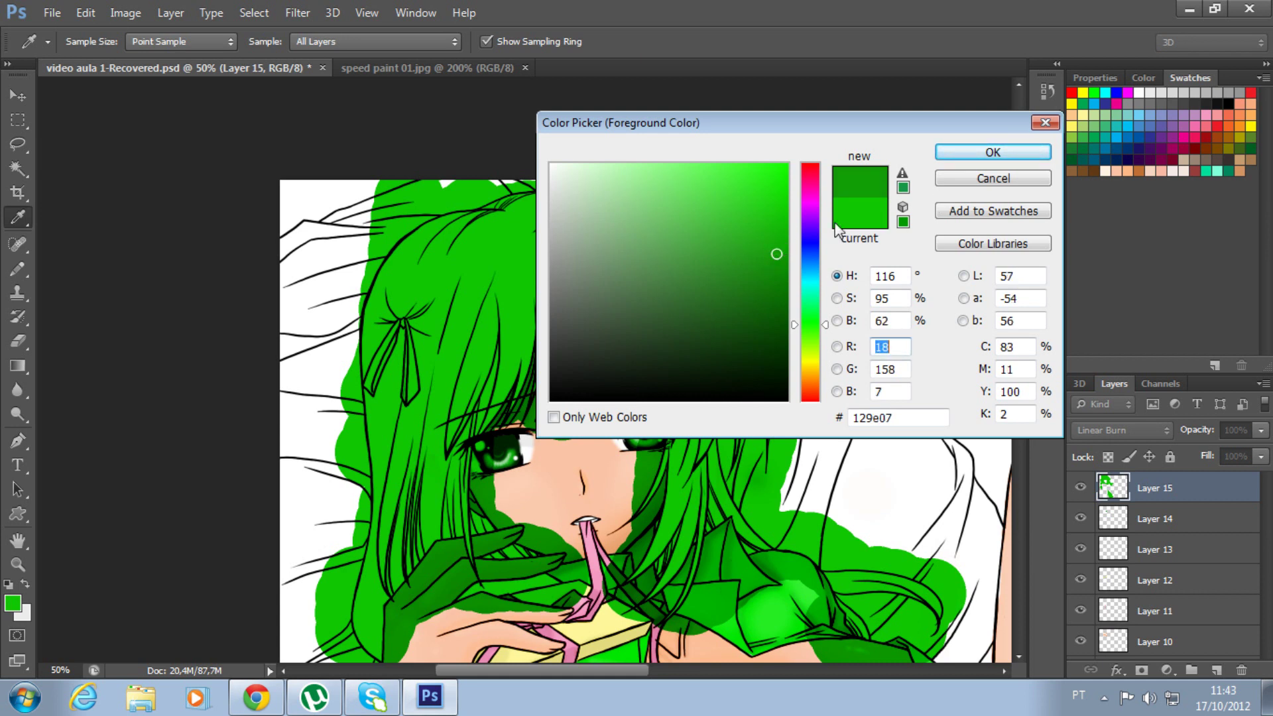
left_click(992, 152)
key("p")
left_click(17, 269)
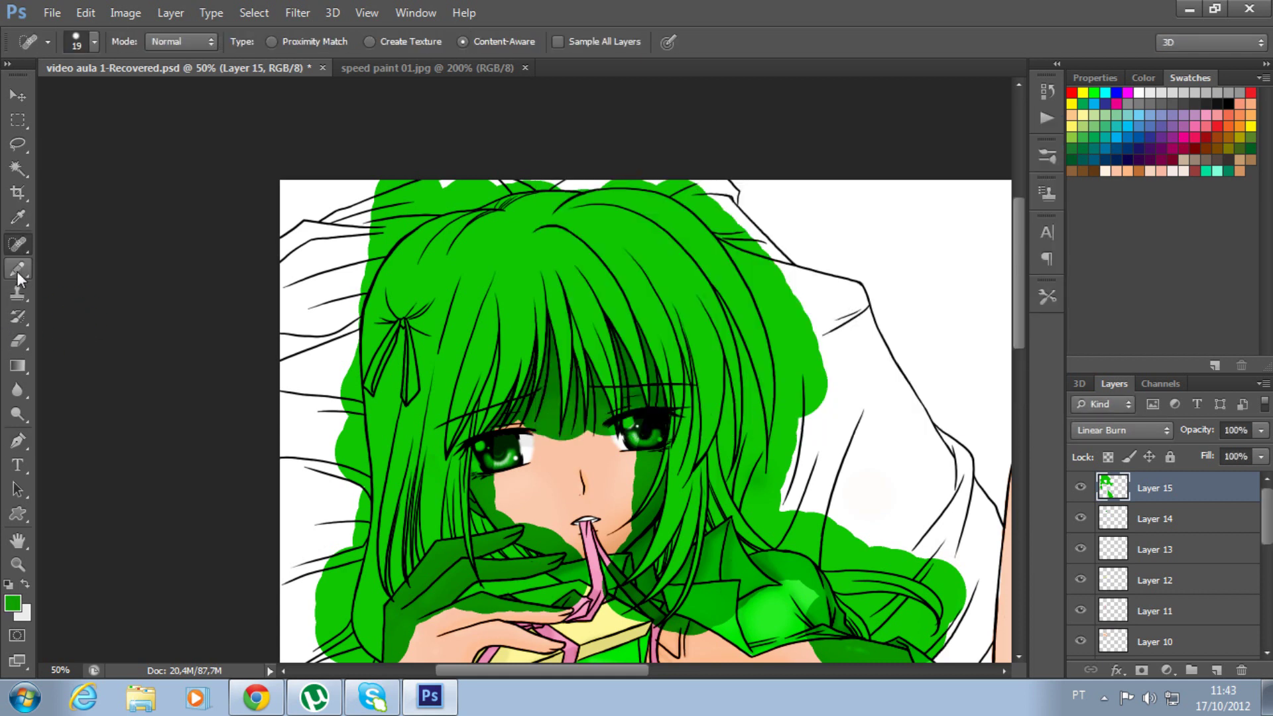
mouse_move(411, 278)
left_mouse_down()
mouse_move(391, 303)
mouse_move(550, 199)
mouse_move(636, 252)
mouse_move(702, 371)
mouse_move(644, 217)
mouse_move(789, 371)
left_mouse_up()
left_click_drag(763, 418, 689, 504)
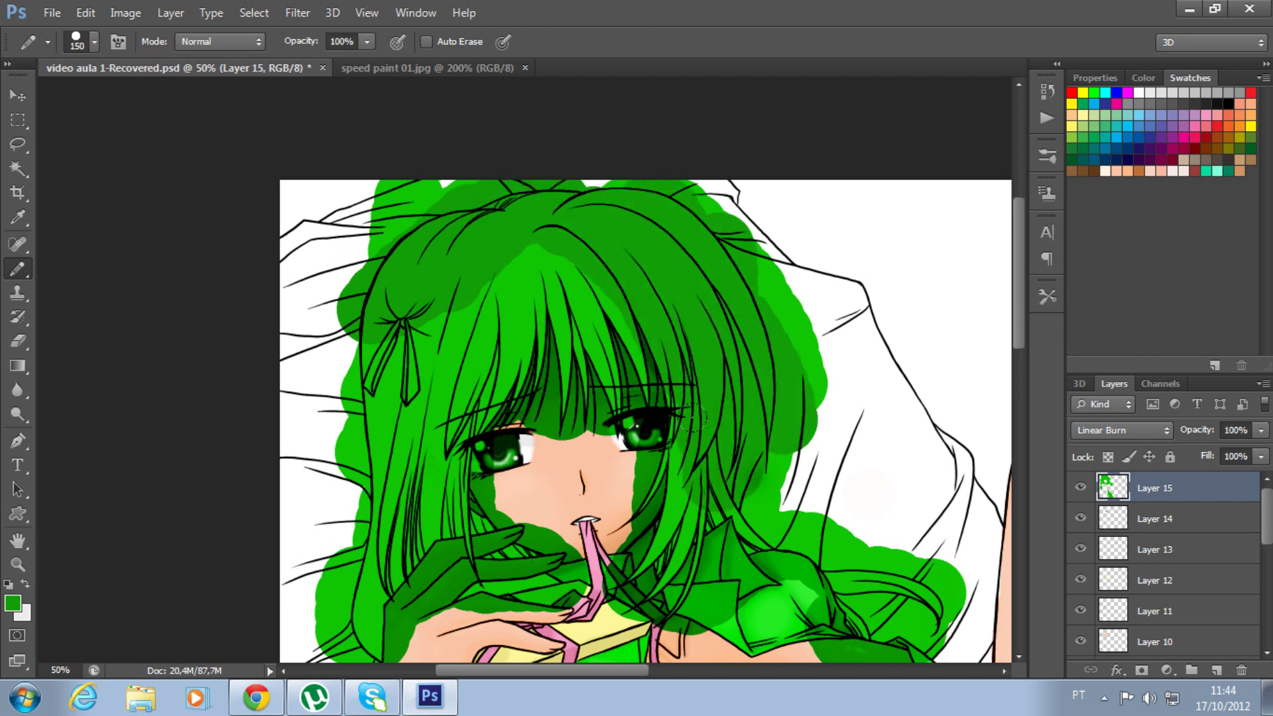
mouse_move(683, 431)
left_mouse_down()
mouse_move(681, 533)
mouse_move(742, 563)
mouse_move(928, 583)
mouse_move(862, 636)
left_mouse_up()
left_click_drag(908, 464, 762, 503)
mouse_move(650, 251)
left_mouse_down()
mouse_move(558, 350)
mouse_move(630, 431)
mouse_move(497, 304)
mouse_move(416, 268)
mouse_move(491, 583)
mouse_move(524, 504)
mouse_move(345, 531)
mouse_move(398, 629)
mouse_move(437, 630)
mouse_move(477, 610)
mouse_move(351, 555)
left_mouse_up()
Shade the long lower hair strands from the ribbon toward the skirt in darker green.
left_click_drag(433, 388, 294, 14)
mouse_move(653, 676)
left_mouse_down()
mouse_move(379, 325)
mouse_move(583, 647)
left_mouse_up()
left_click_drag(557, 484, 616, 623)
mouse_move(385, 308)
left_mouse_down()
mouse_move(527, 471)
mouse_move(570, 411)
left_mouse_up()
left_click_drag(444, 491, 391, 607)
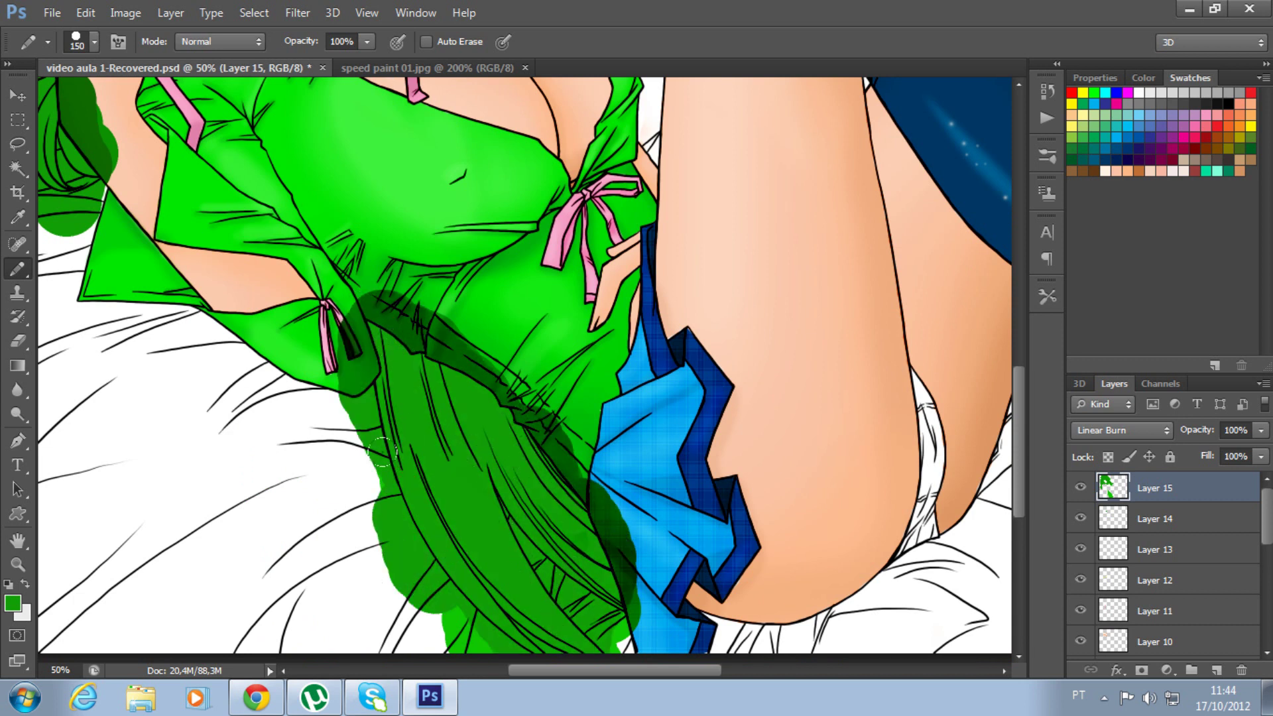
left_click_drag(385, 497, 325, 364)
mouse_move(199, 86)
left_mouse_down()
mouse_move(329, 417)
mouse_move(345, 331)
mouse_move(368, 391)
left_mouse_up()
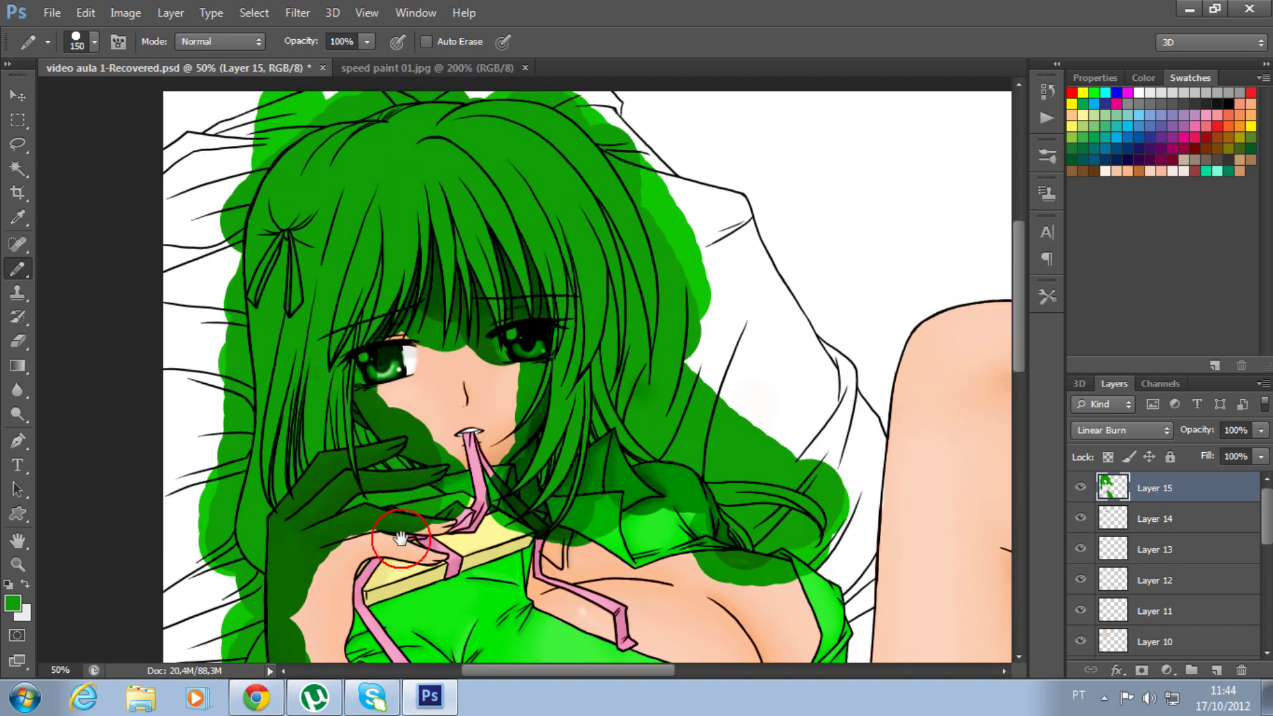
left_click_drag(358, 344, 446, 623)
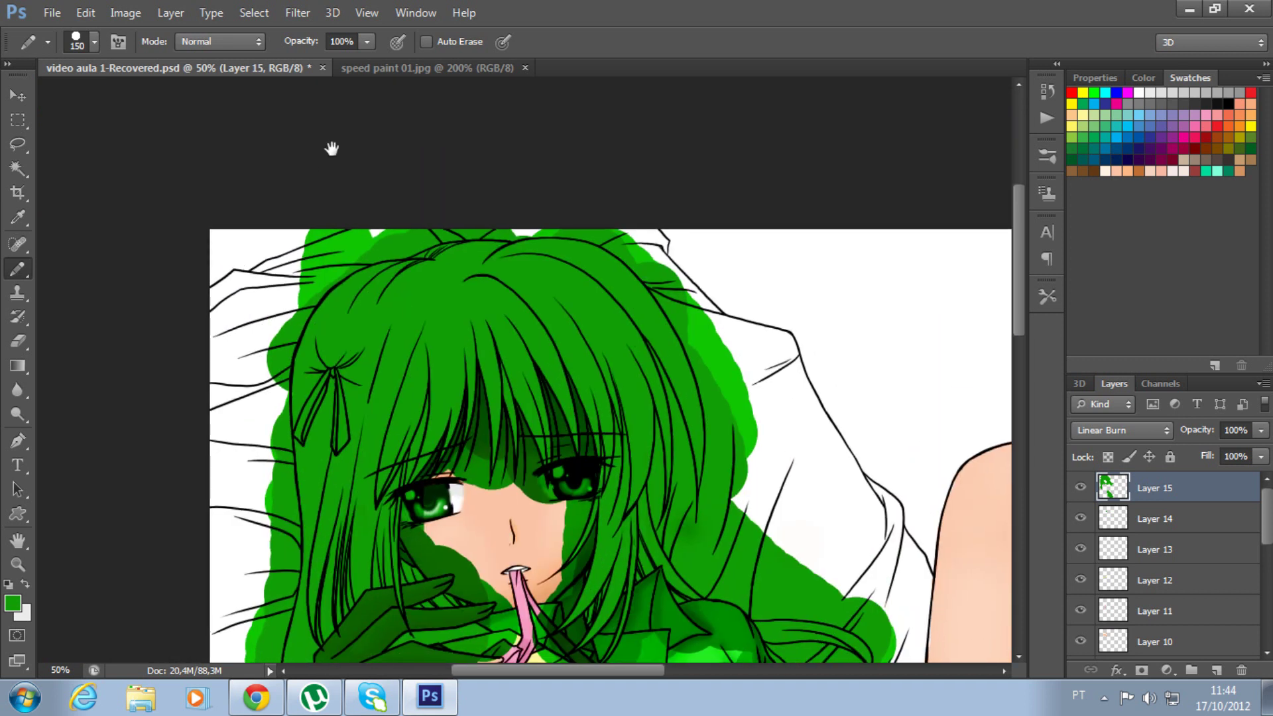
left_click(375, 69)
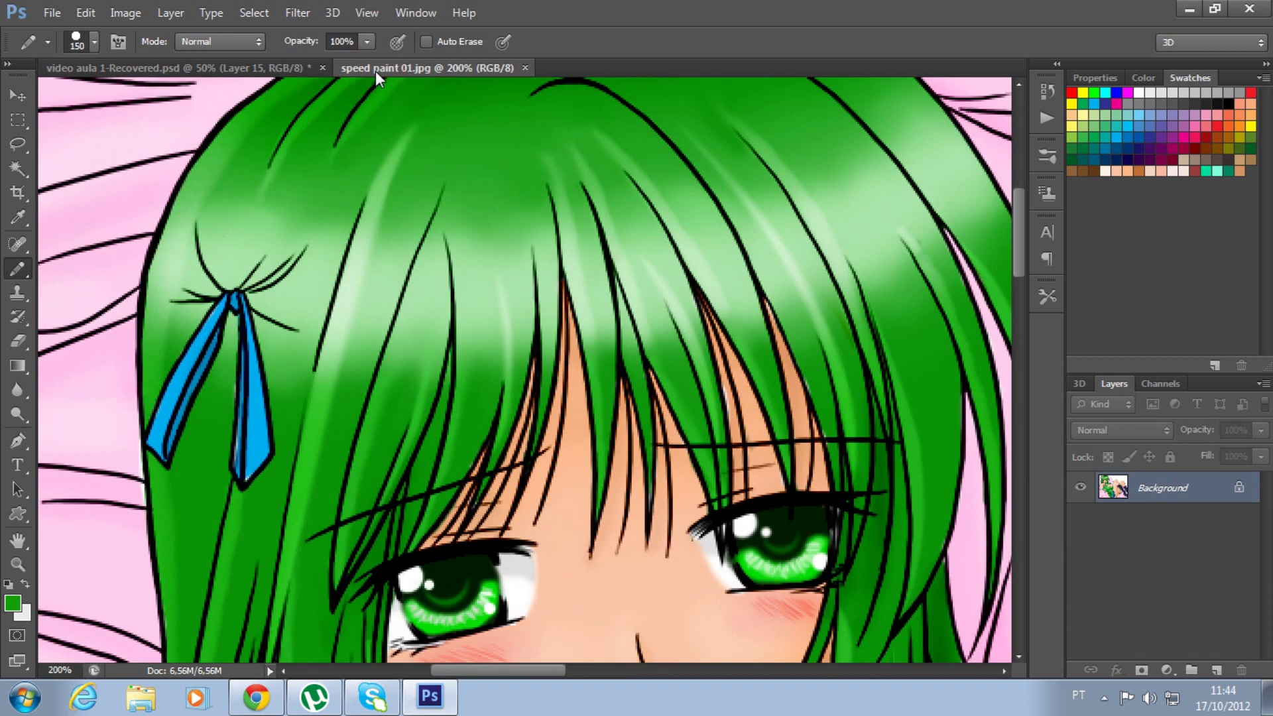
mouse_move(637, 304)
left_mouse_down()
mouse_move(667, 462)
mouse_move(639, 260)
mouse_move(666, 419)
left_mouse_up()
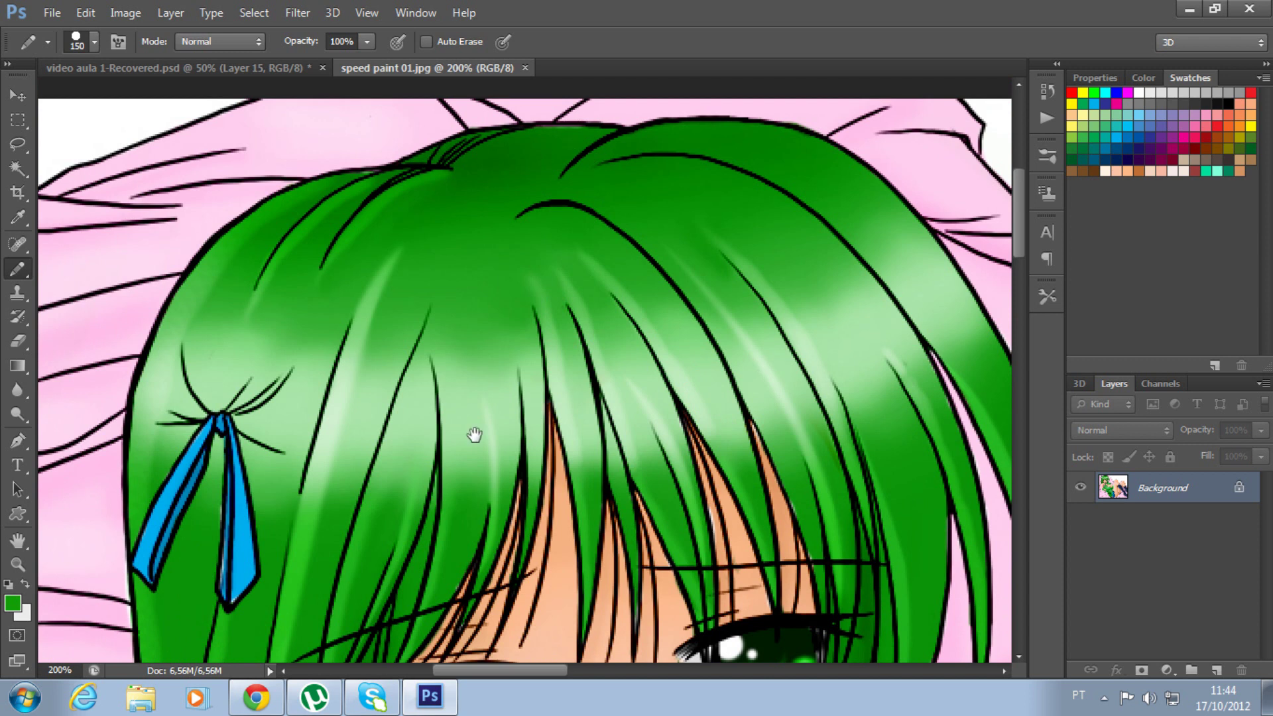
left_click_drag(475, 431, 597, 230)
left_click_drag(760, 364, 574, 208)
mouse_move(545, 339)
left_mouse_down()
mouse_move(575, 195)
mouse_move(551, 476)
mouse_move(489, 596)
left_mouse_up()
left_click_drag(510, 318, 426, 487)
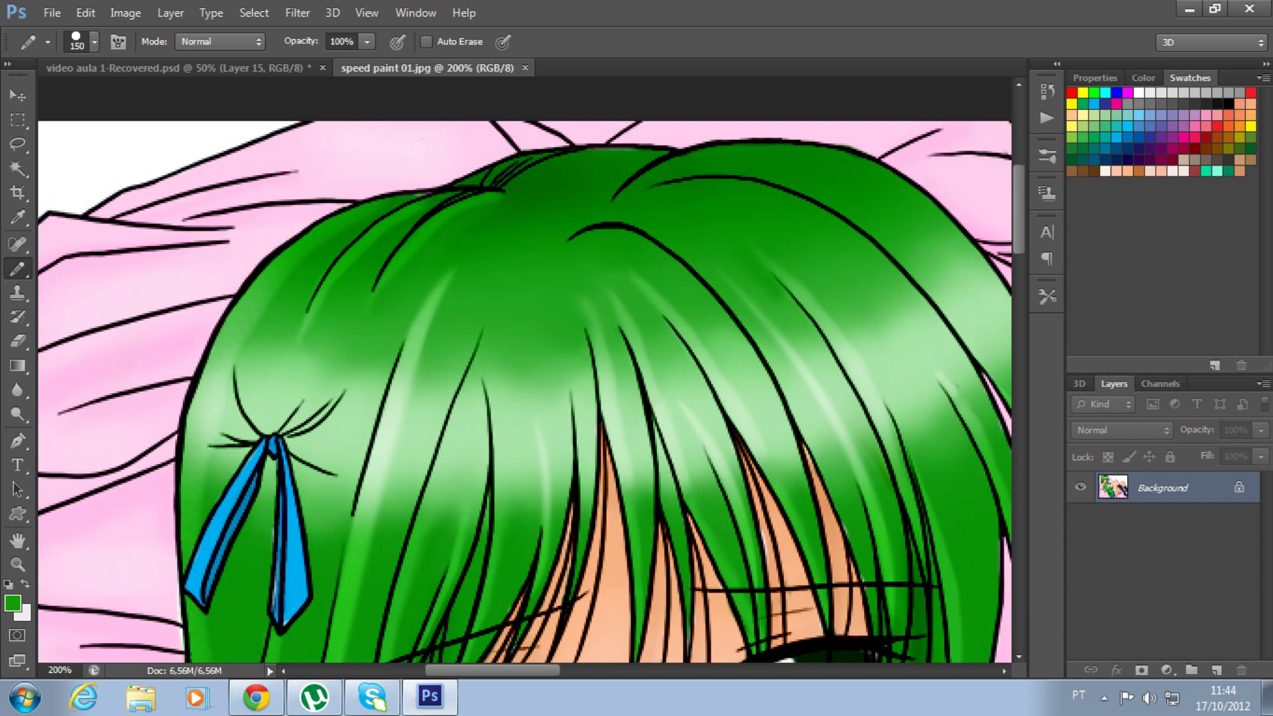
left_click(228, 69)
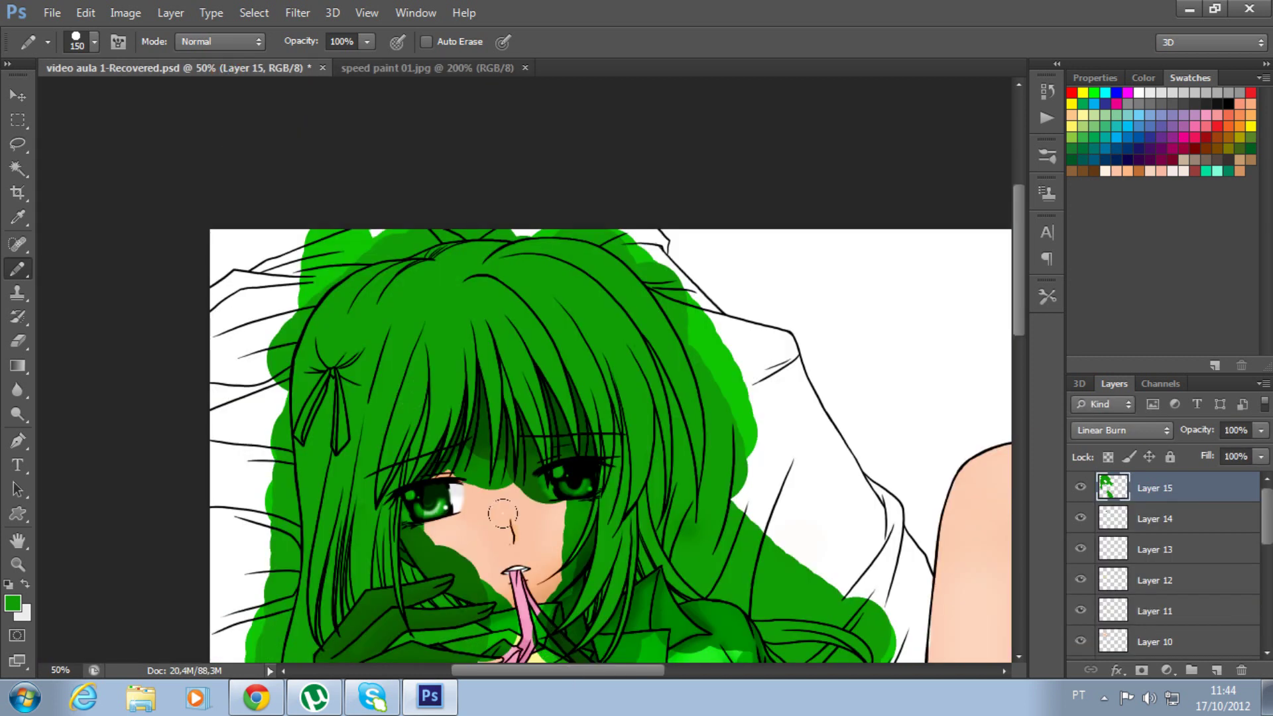
Zoom to 100% on the hair and select the Pen Tool in standard path mode.
key("ctrl+plus")
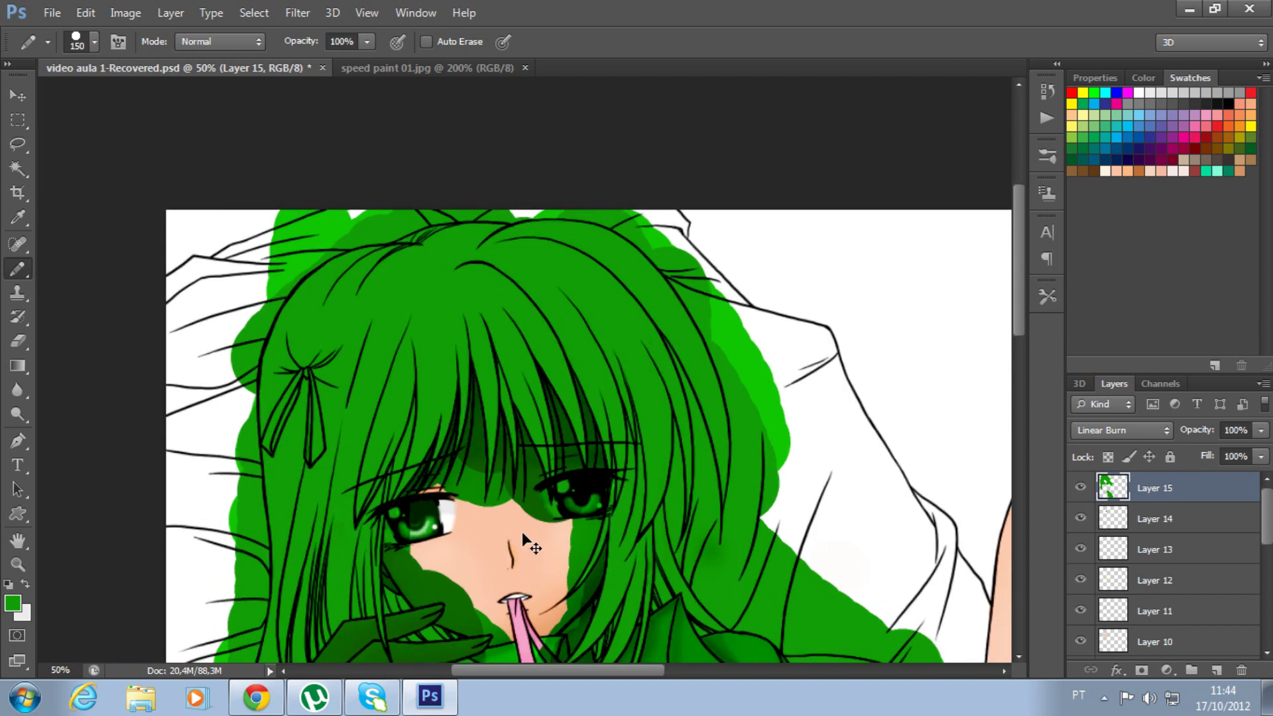
key("ctrl+plus")
left_click_drag(515, 444, 647, 391)
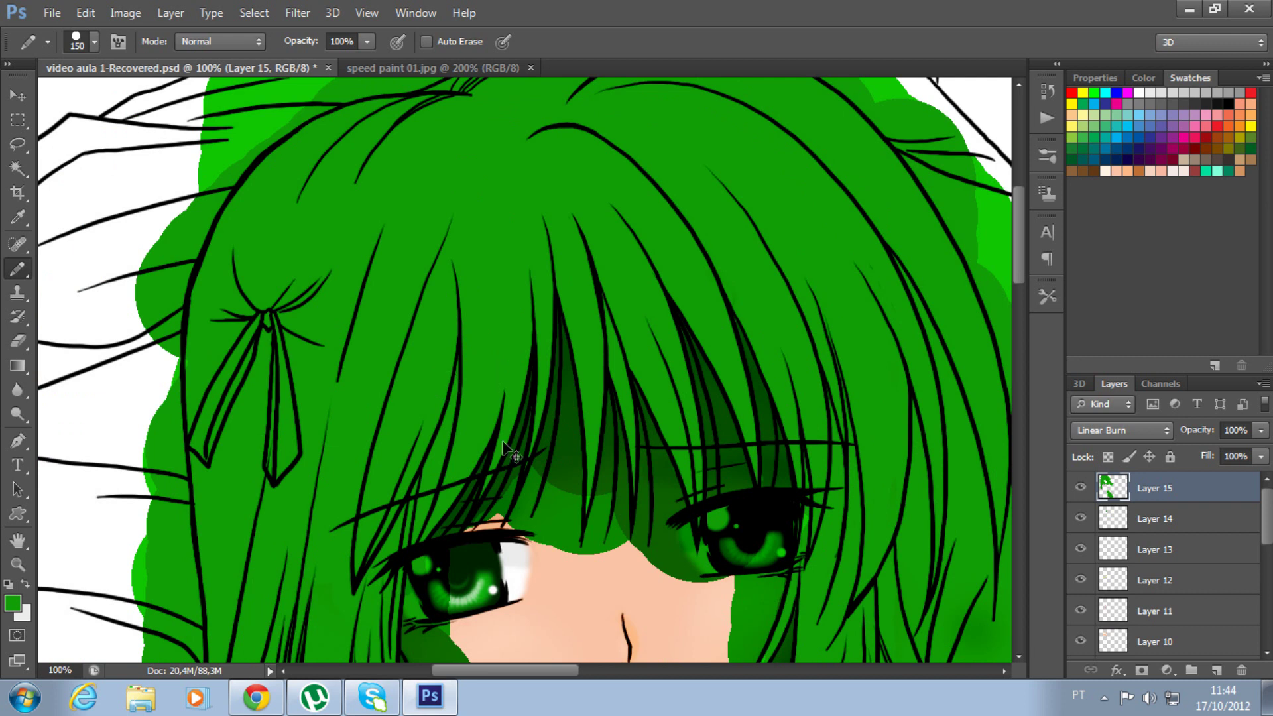
key("ctrl+plus")
key("ctrl+minus")
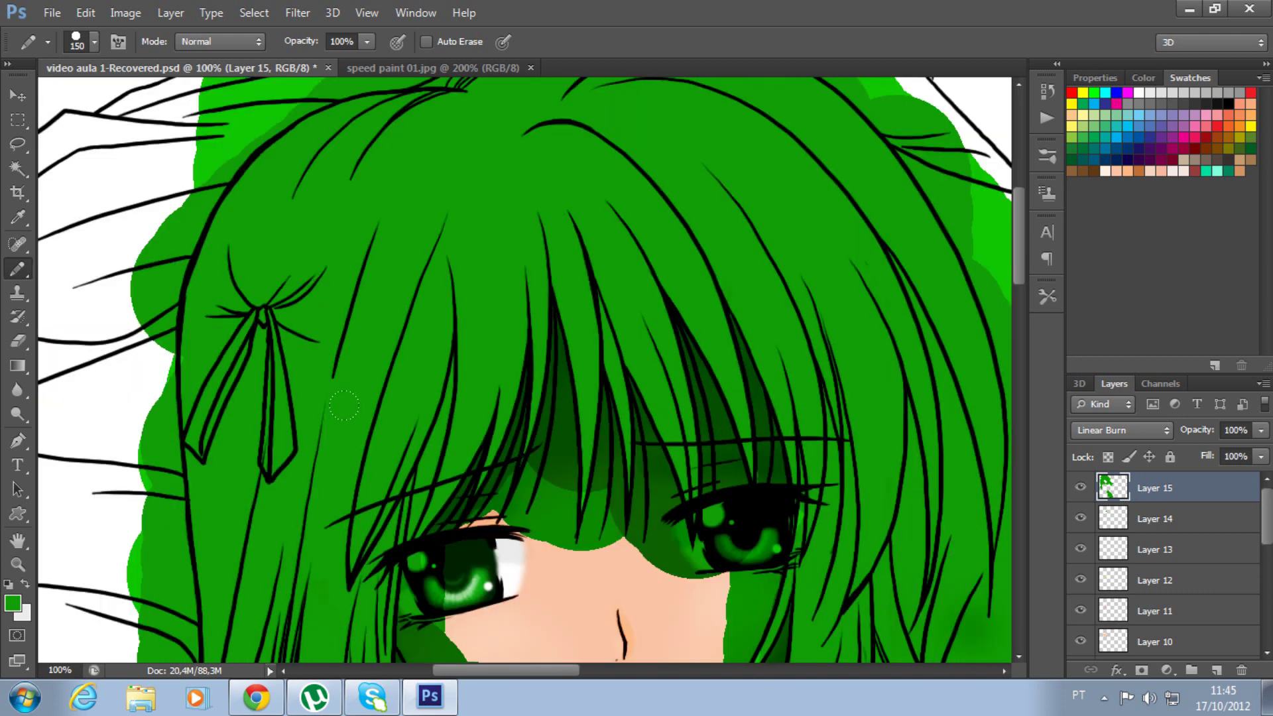
left_click(18, 439)
left_click(62, 440)
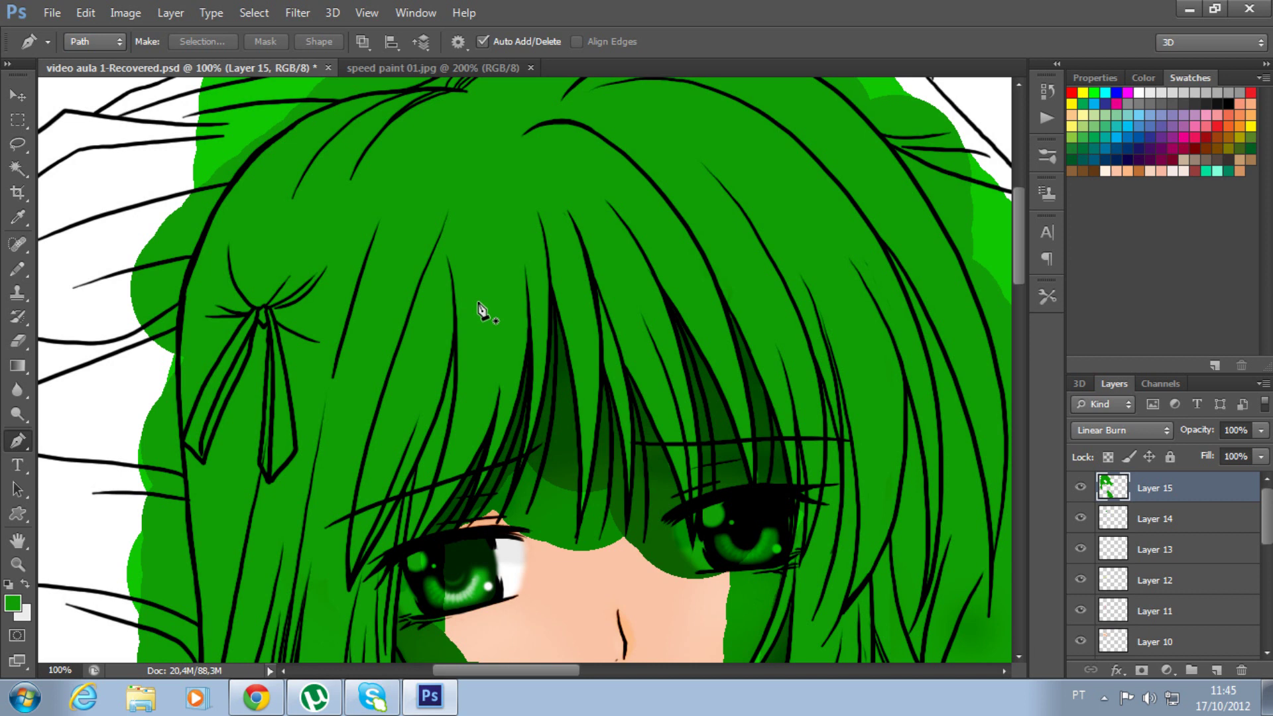
left_click_drag(502, 313, 556, 312)
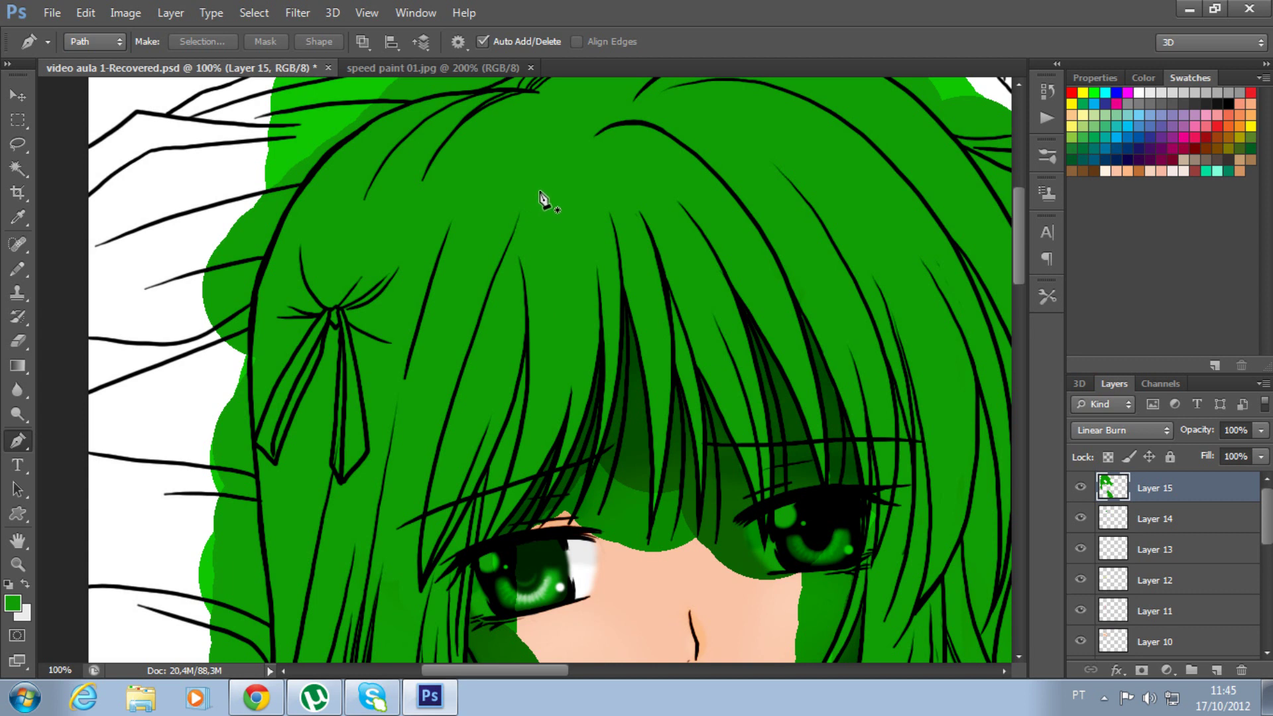
left_click_drag(18, 441, 65, 437)
Start a path at the top of a bangs strand and curve it down along the strand.
left_click(533, 181)
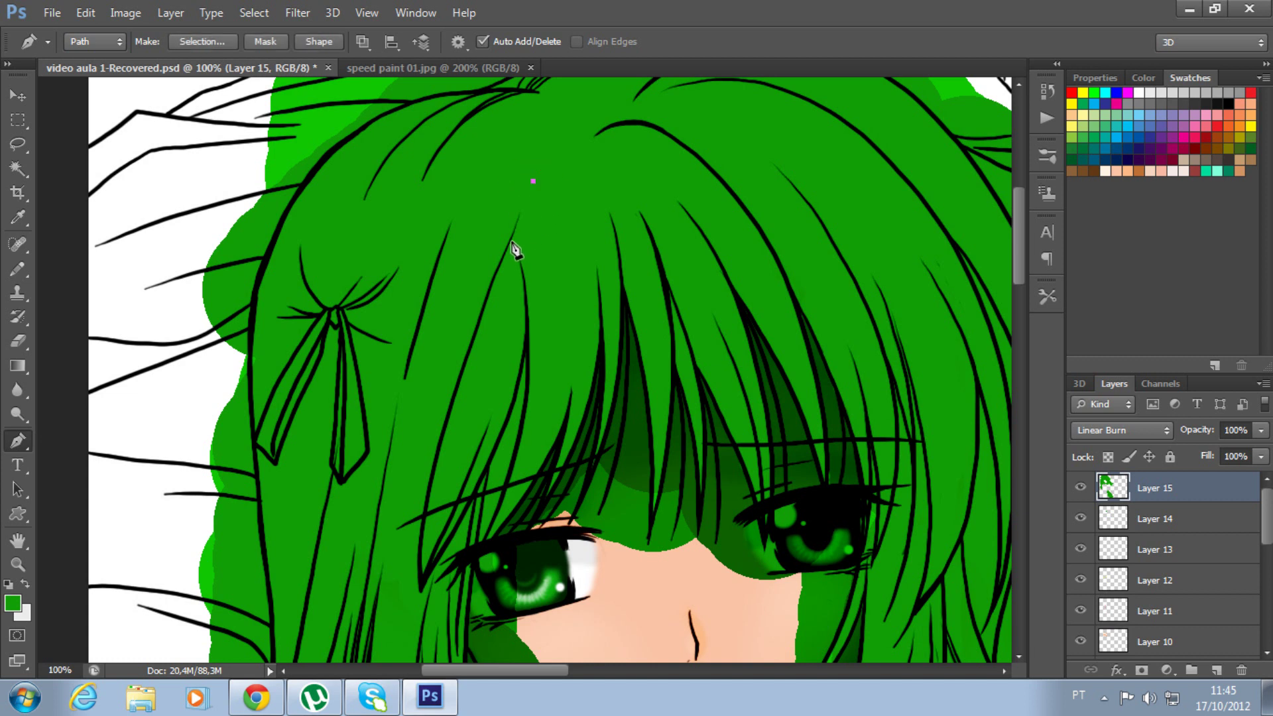
key("ctrl+plus")
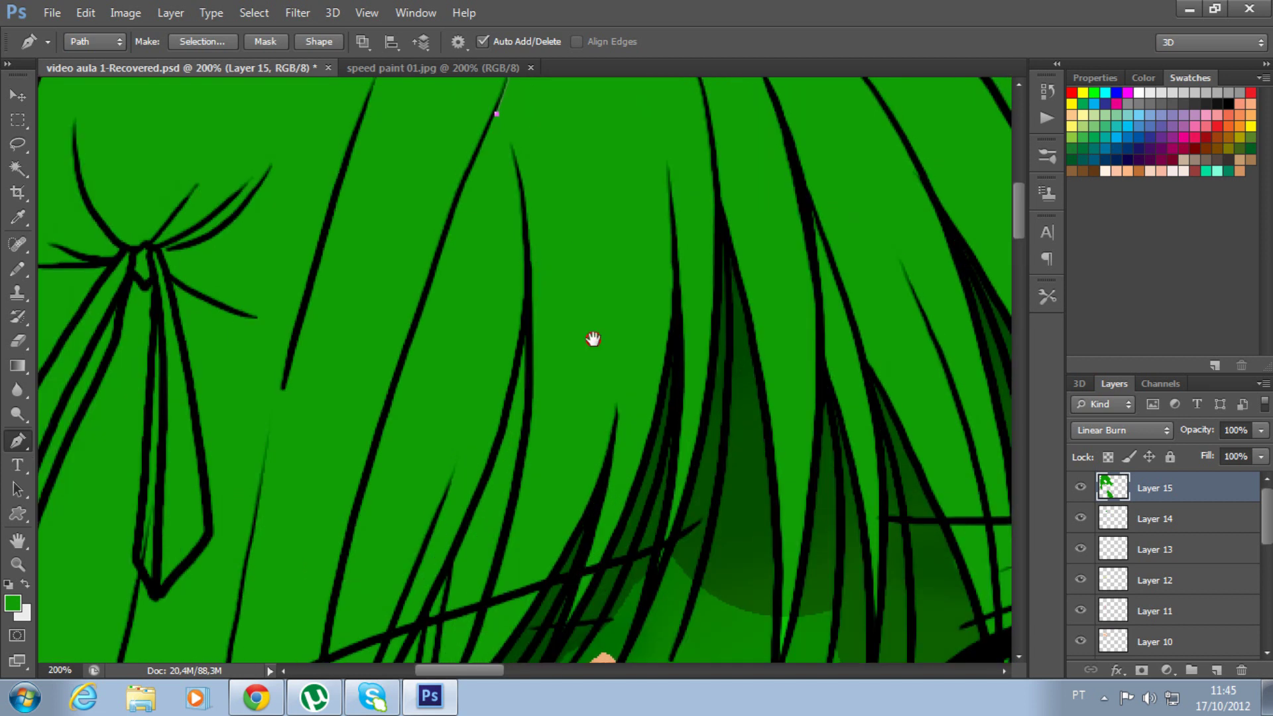
scroll(593, 338, "up", 3)
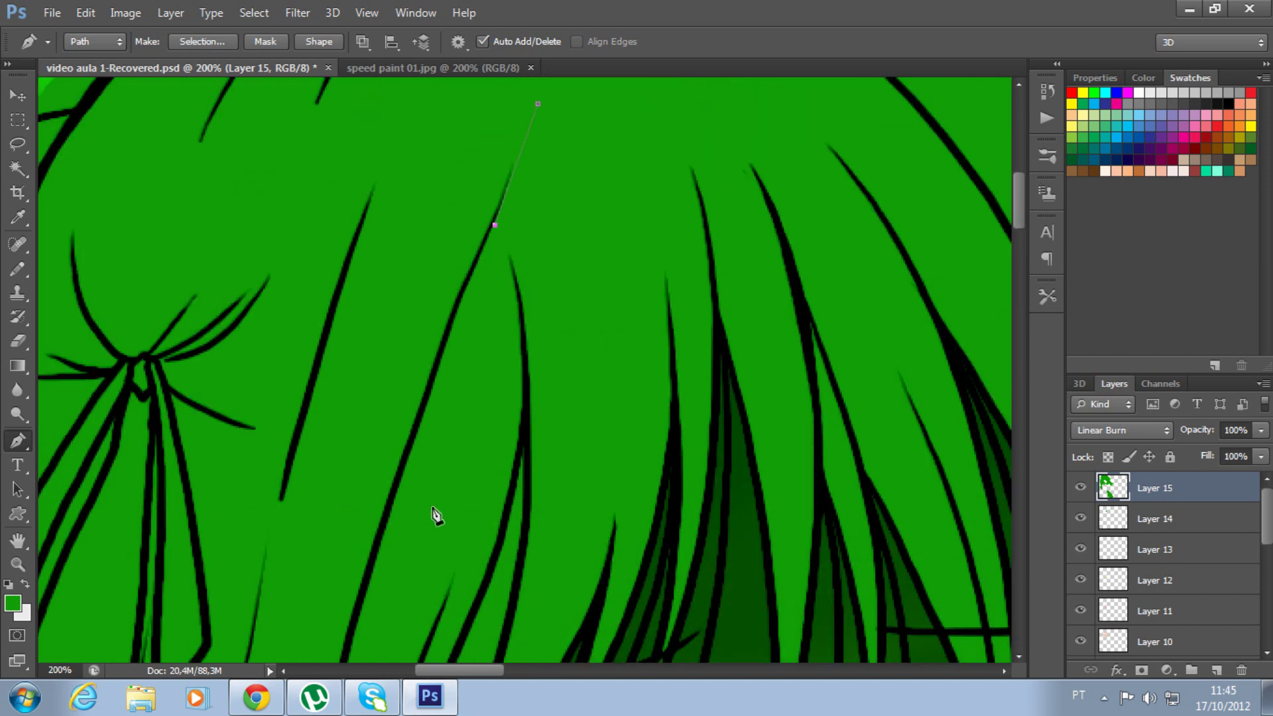
left_click_drag(436, 516, 520, 327)
left_click(447, 364)
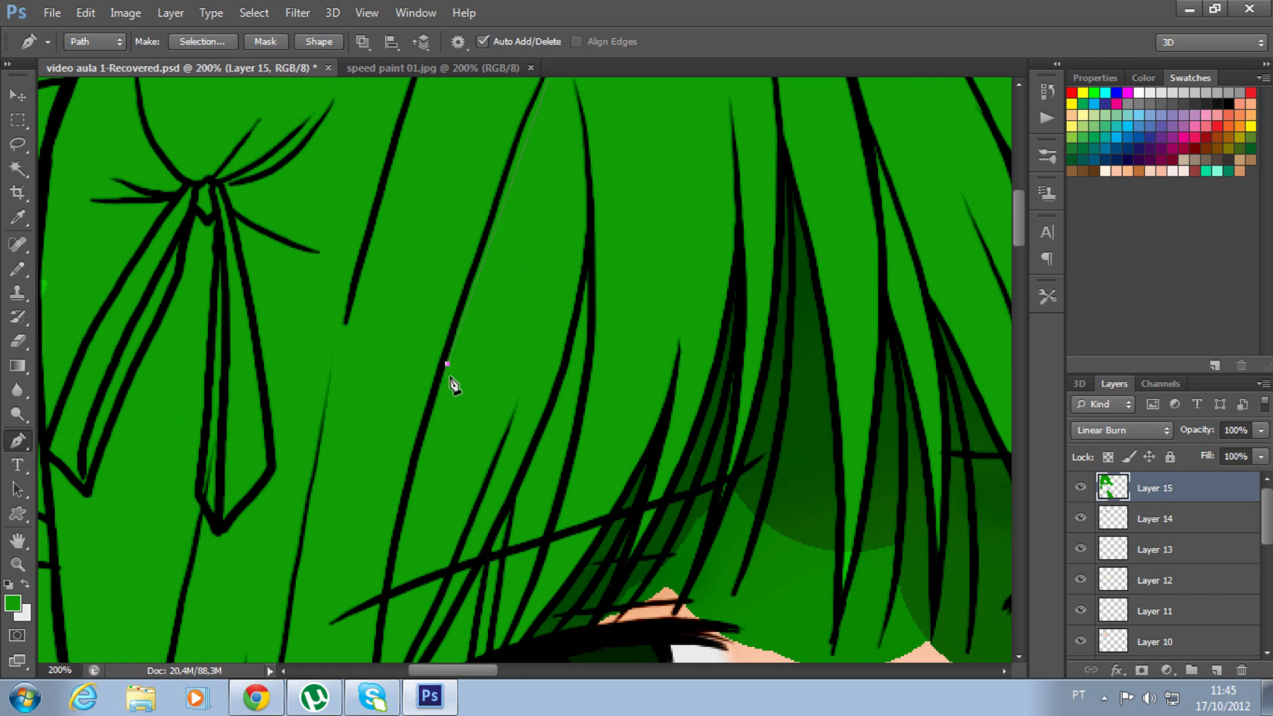
left_click_drag(454, 386, 495, 248)
left_click(425, 573)
left_click_drag(425, 572, 477, 347)
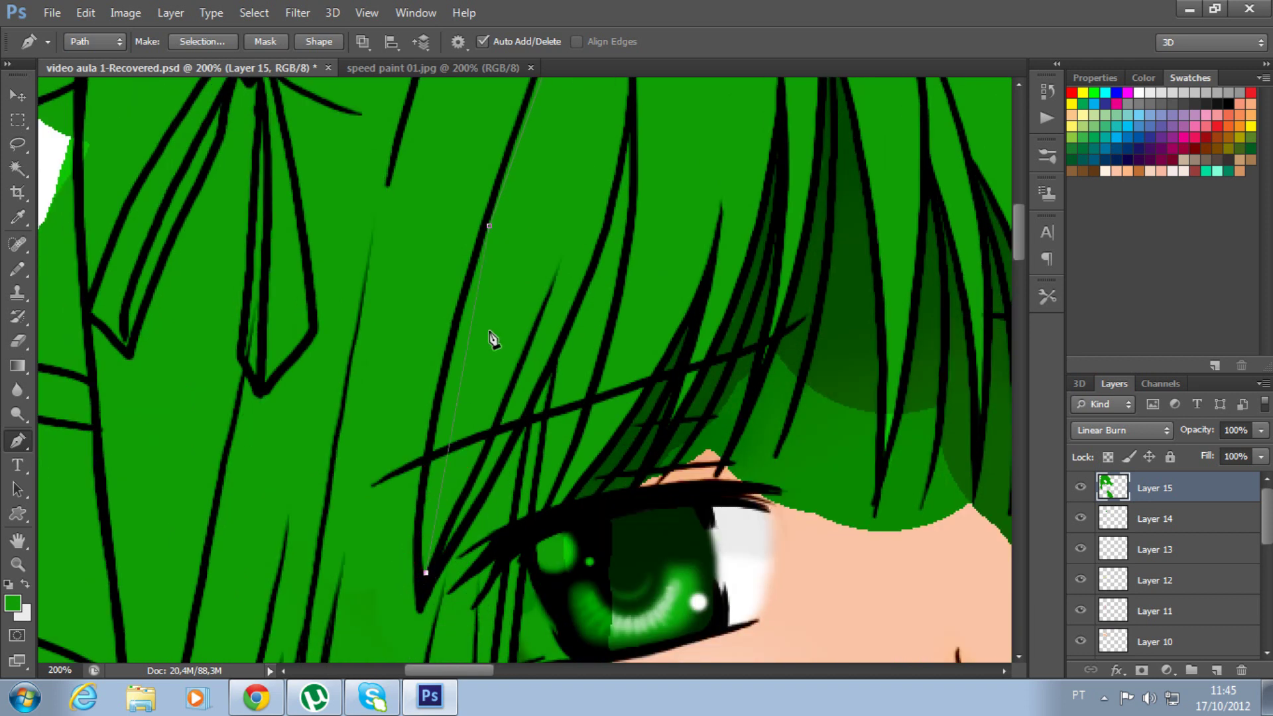
Zoom back out and close the highlight path at its starting anchor.
scroll(560, 275, "up", 3)
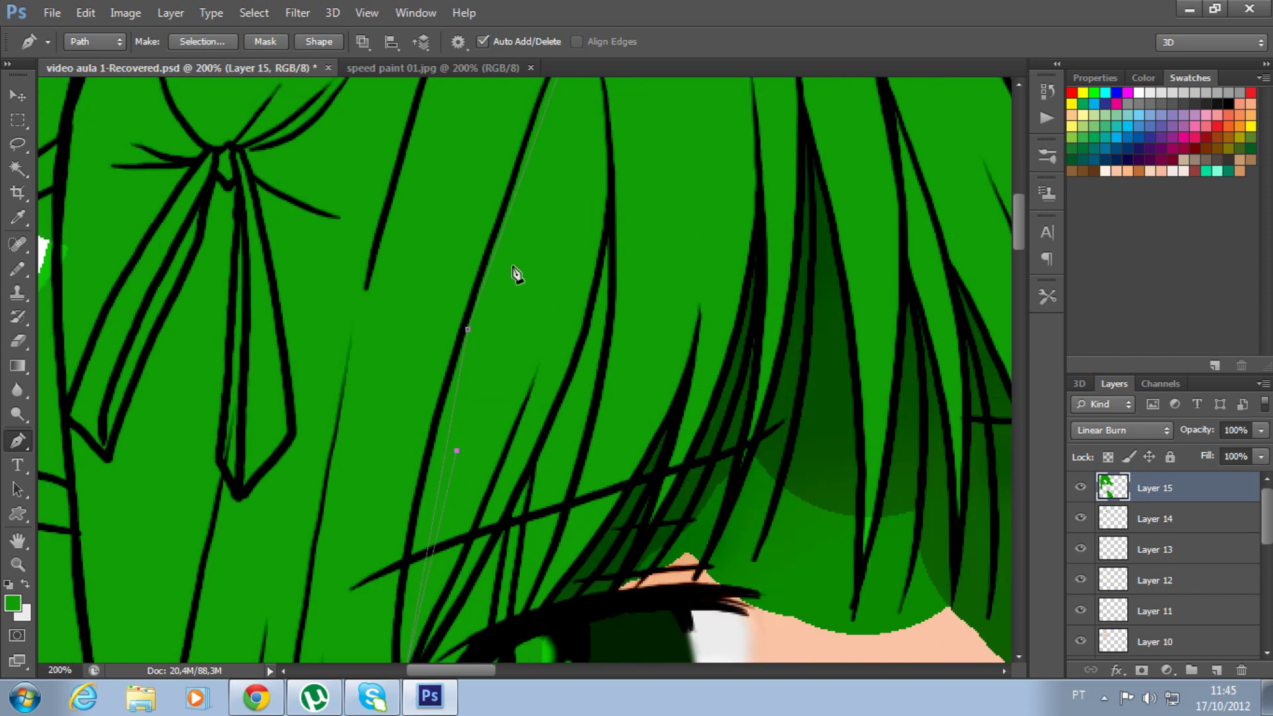
scroll(536, 318, "up", 3)
scroll(557, 382, "up", 3)
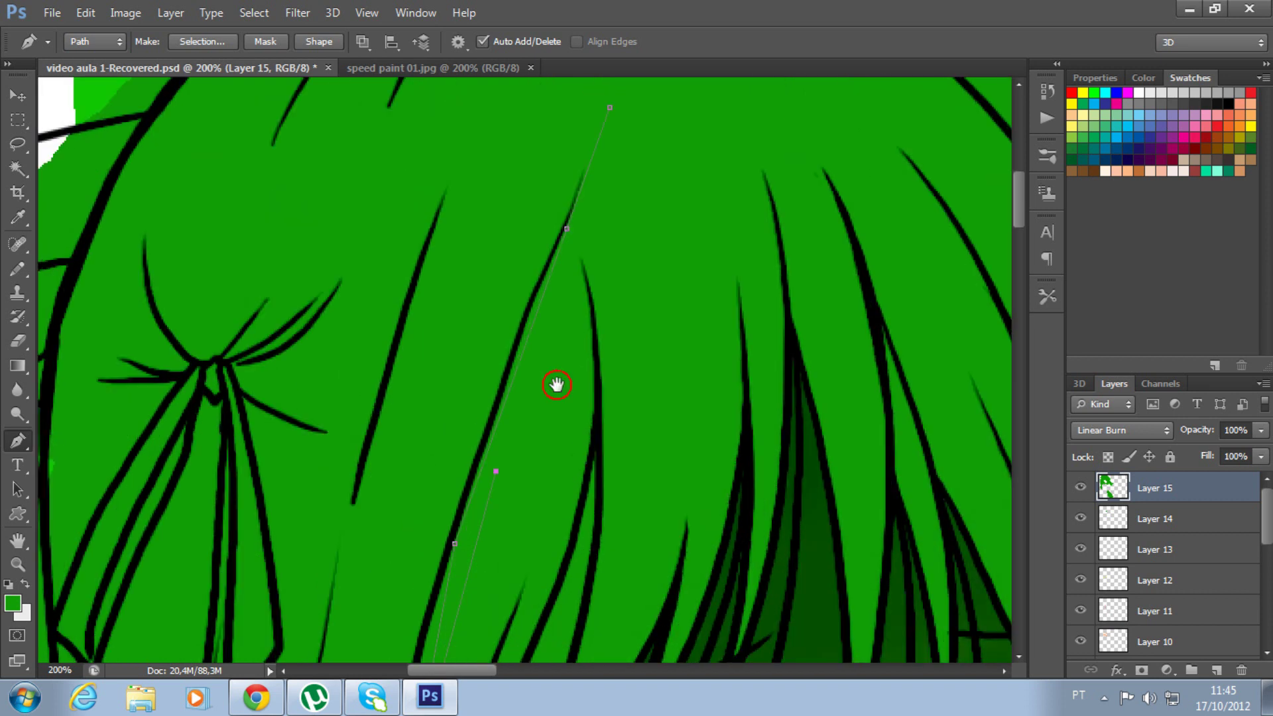
scroll(628, 264, "up", 1)
scroll(627, 264, "up", 1)
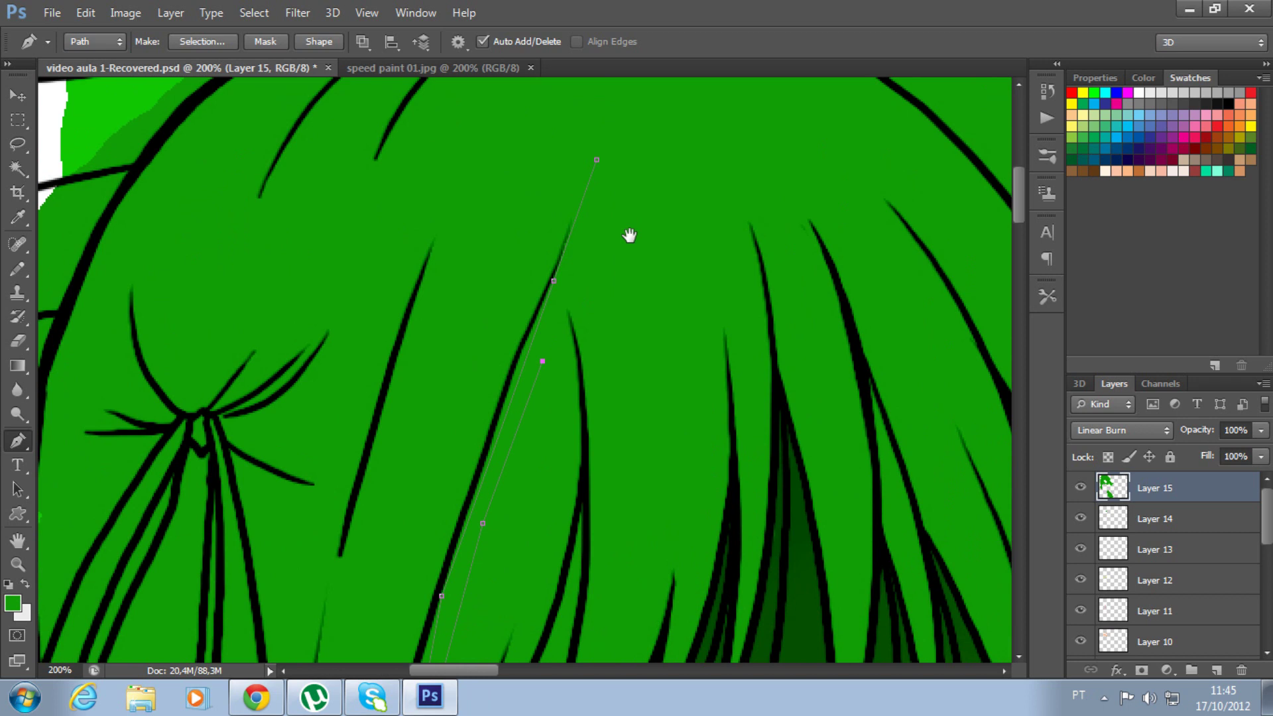
scroll(628, 264, "up", 1)
left_click(587, 207)
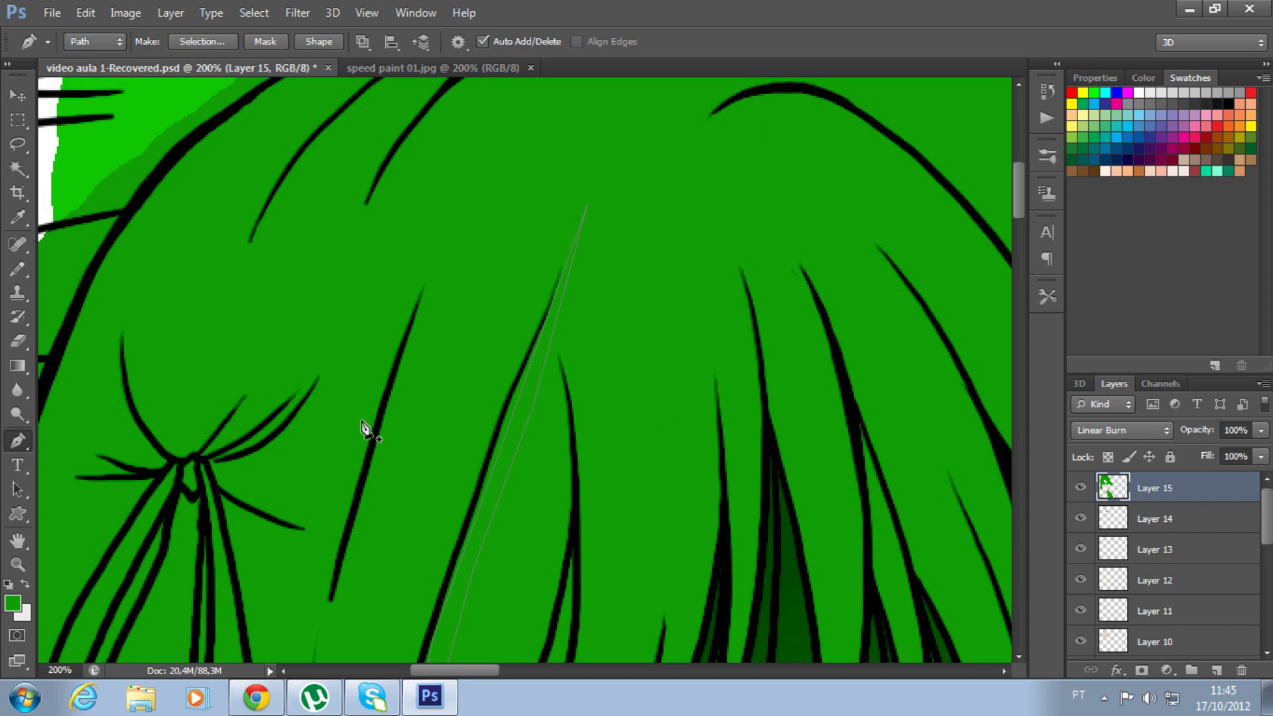
Select the Add Anchor Point Tool and add curved points fitting the upper strand path.
left_click_drag(42, 444, 81, 474)
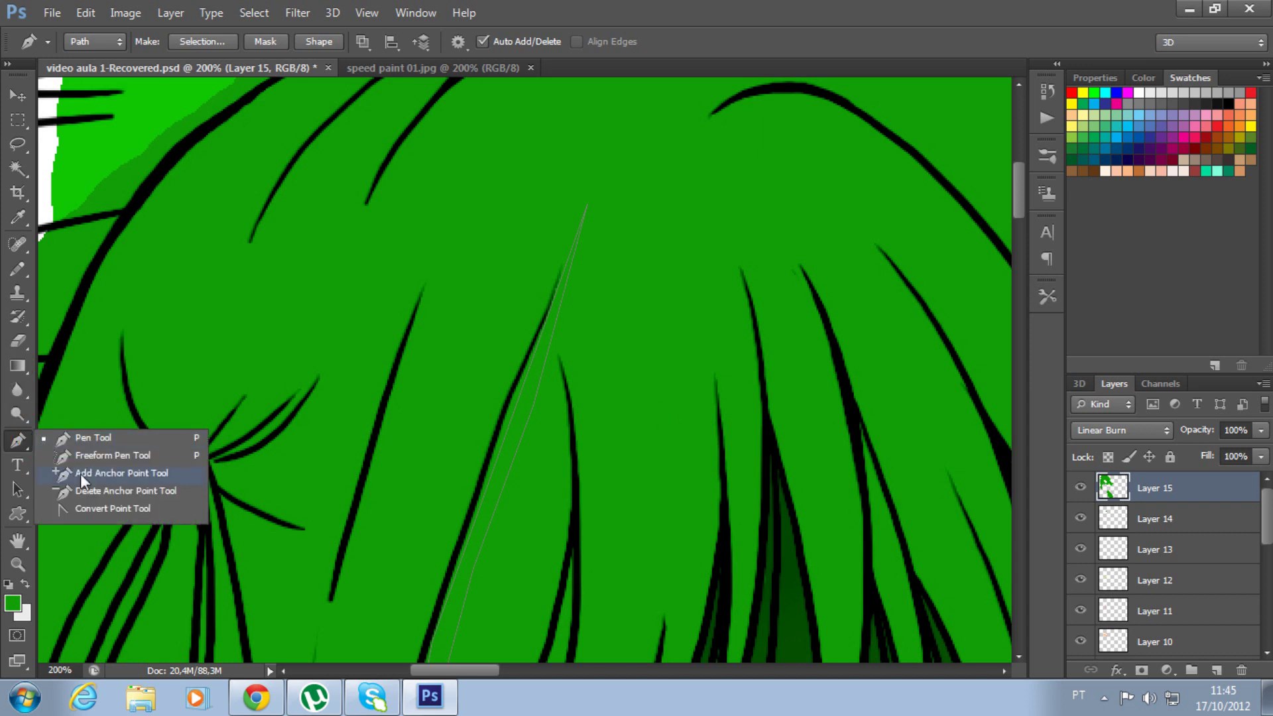
left_click(86, 475)
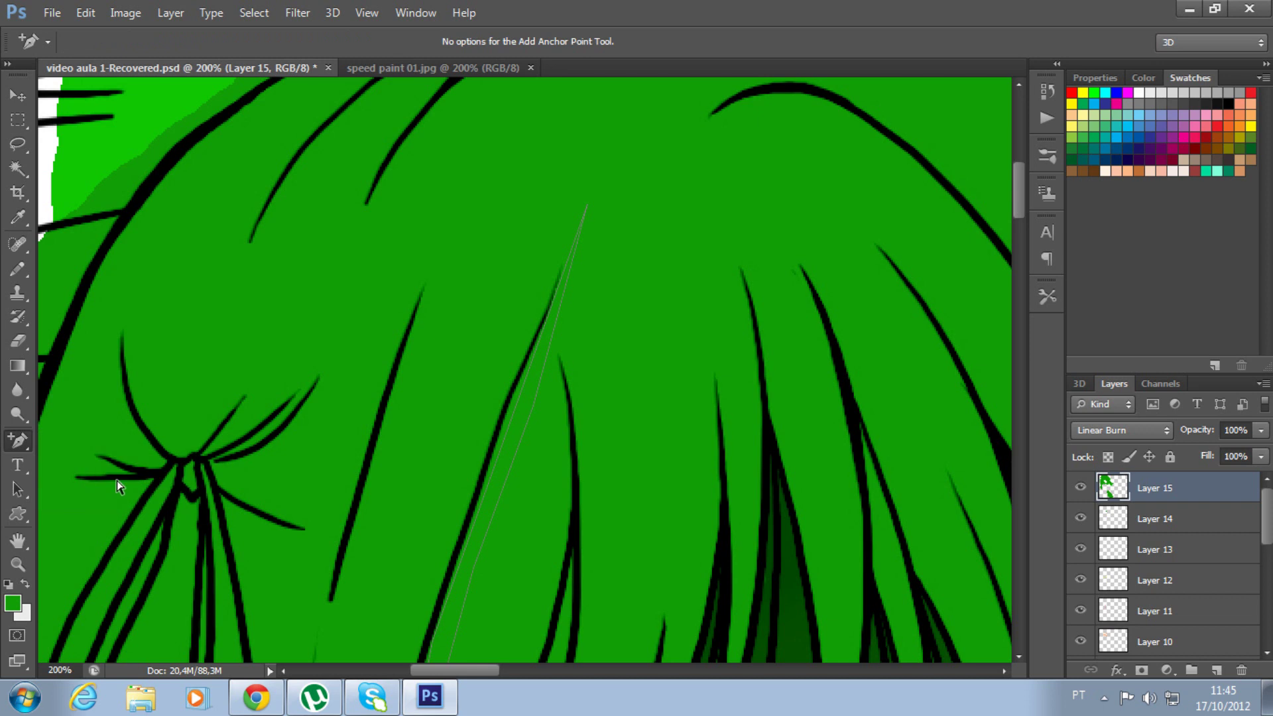
left_click_drag(492, 489, 484, 478)
left_click(565, 266)
left_click_drag(563, 263, 565, 264)
left_click_drag(587, 205, 592, 216)
Add and bend anchors on the lower segment along the black line near the left eye.
scroll(541, 451, "down", 2)
scroll(517, 464, "down", 3)
scroll(478, 473, "down", 2)
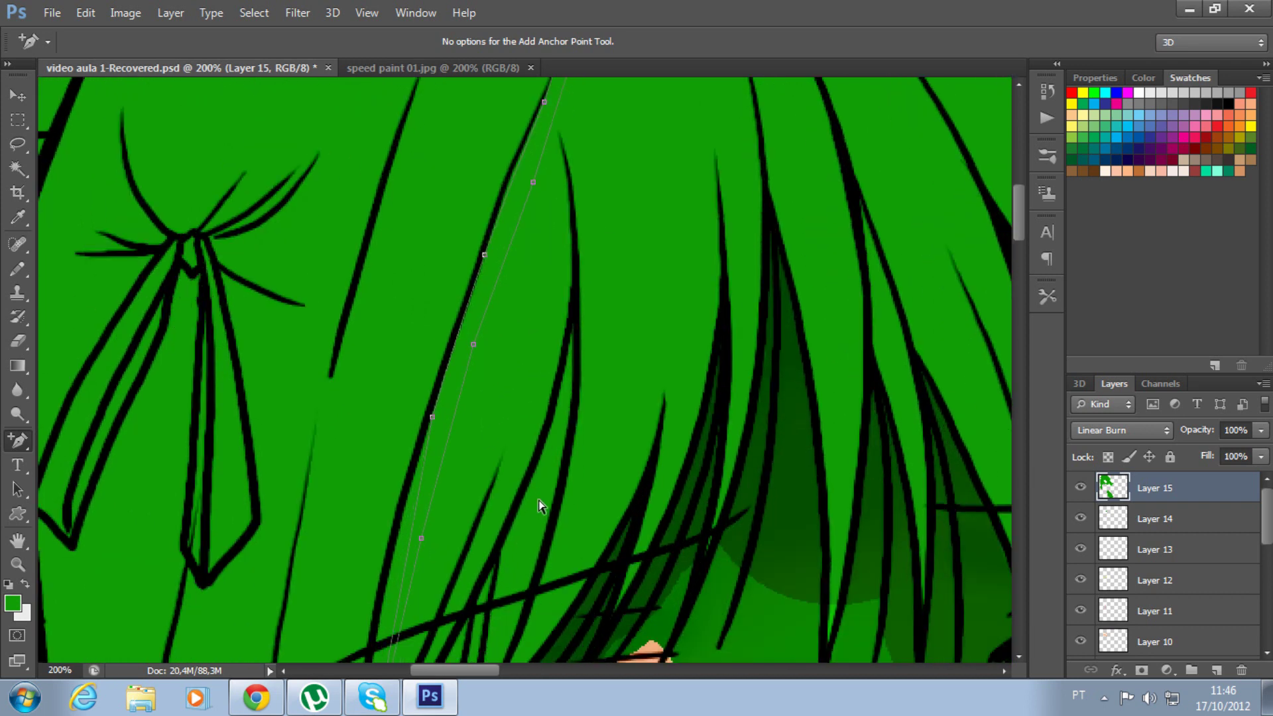
scroll(437, 481, "down", 3)
left_click_drag(416, 501, 394, 496)
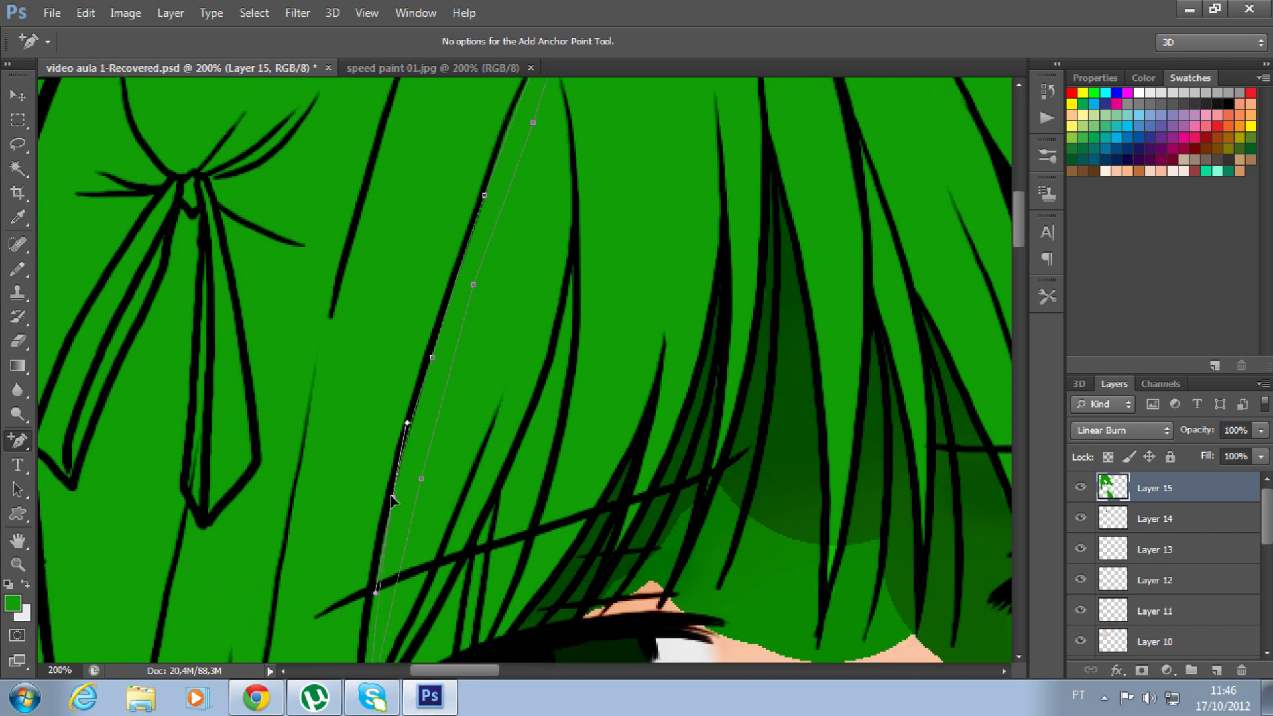
left_click_drag(500, 516, 568, 277)
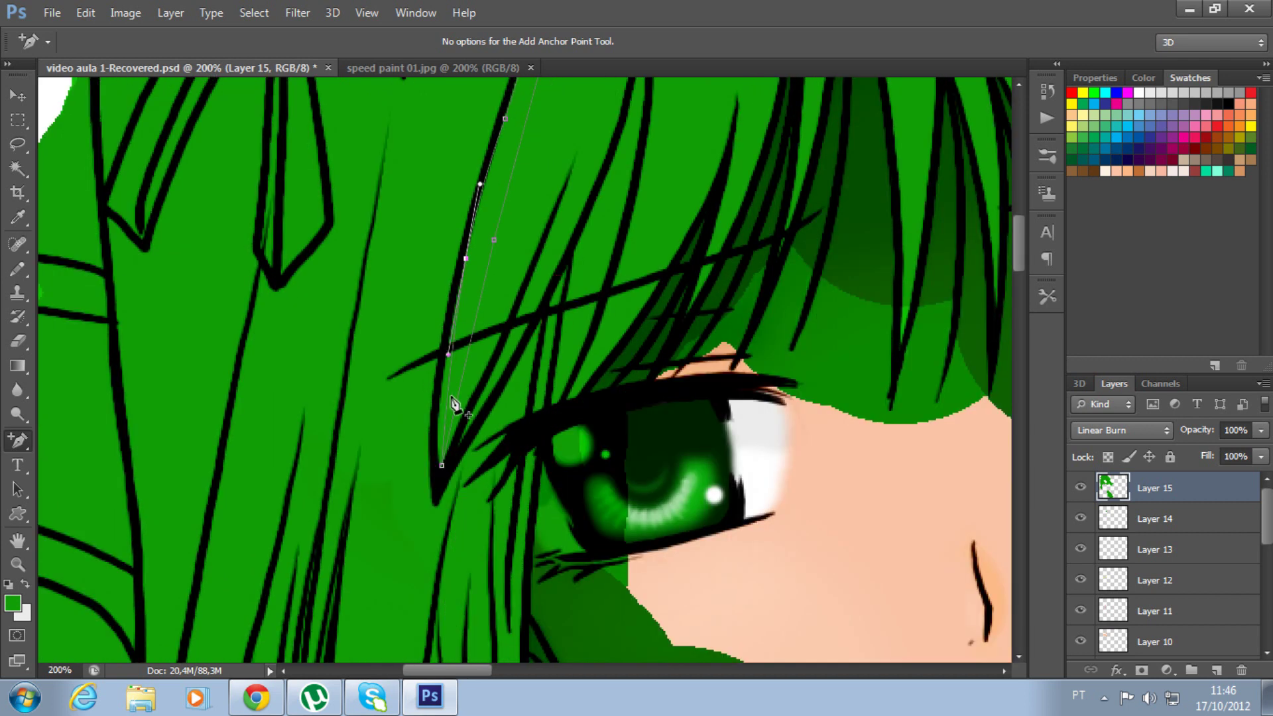
left_click(439, 400)
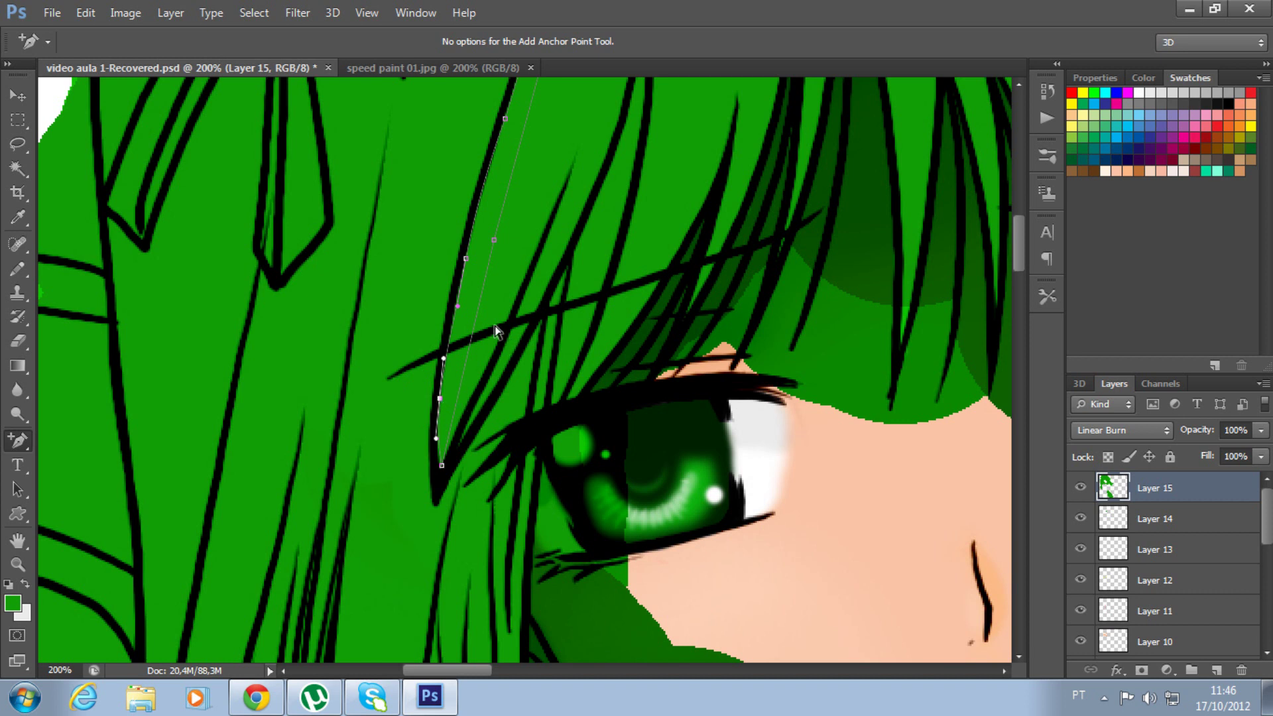
left_click_drag(477, 335, 471, 341)
Zoom out, adjust the last point's curve and finish reshaping the highlight path.
scroll(560, 325, "up", 2)
scroll(561, 325, "up", 2)
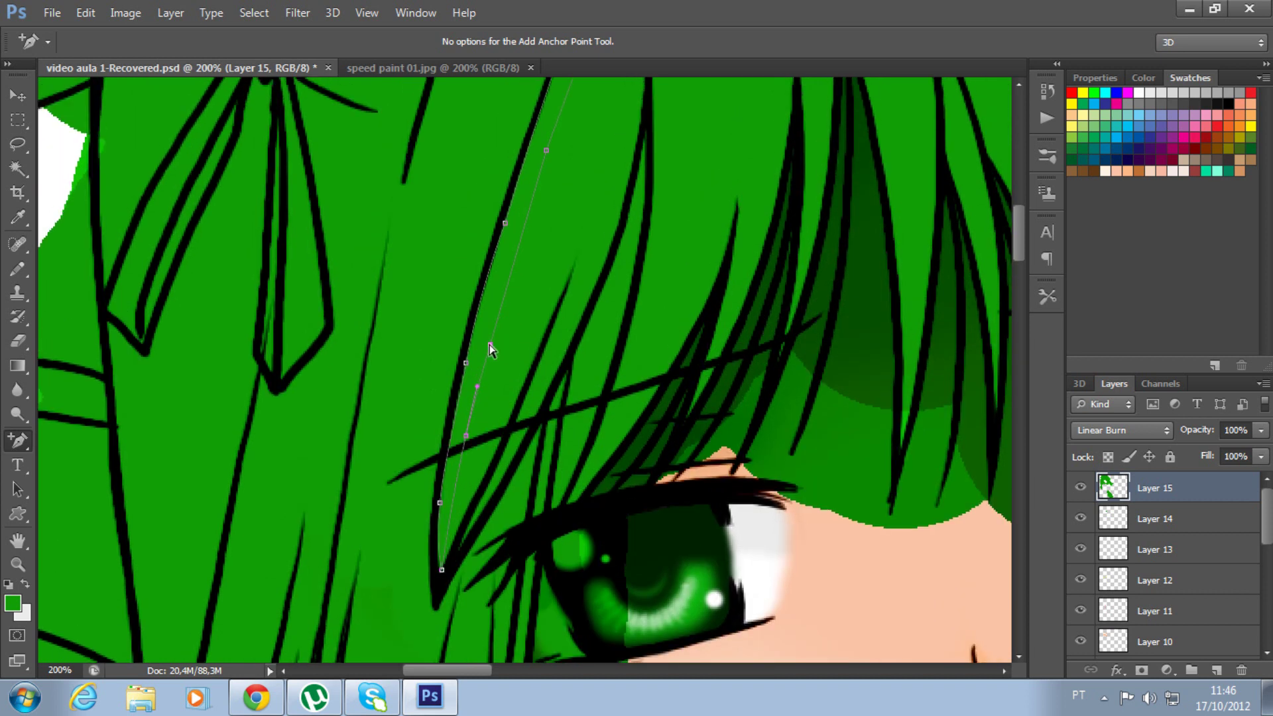
scroll(573, 377, "up", 1)
scroll(571, 378, "up", 1)
scroll(574, 306, "up", 1)
scroll(575, 306, "up", 1)
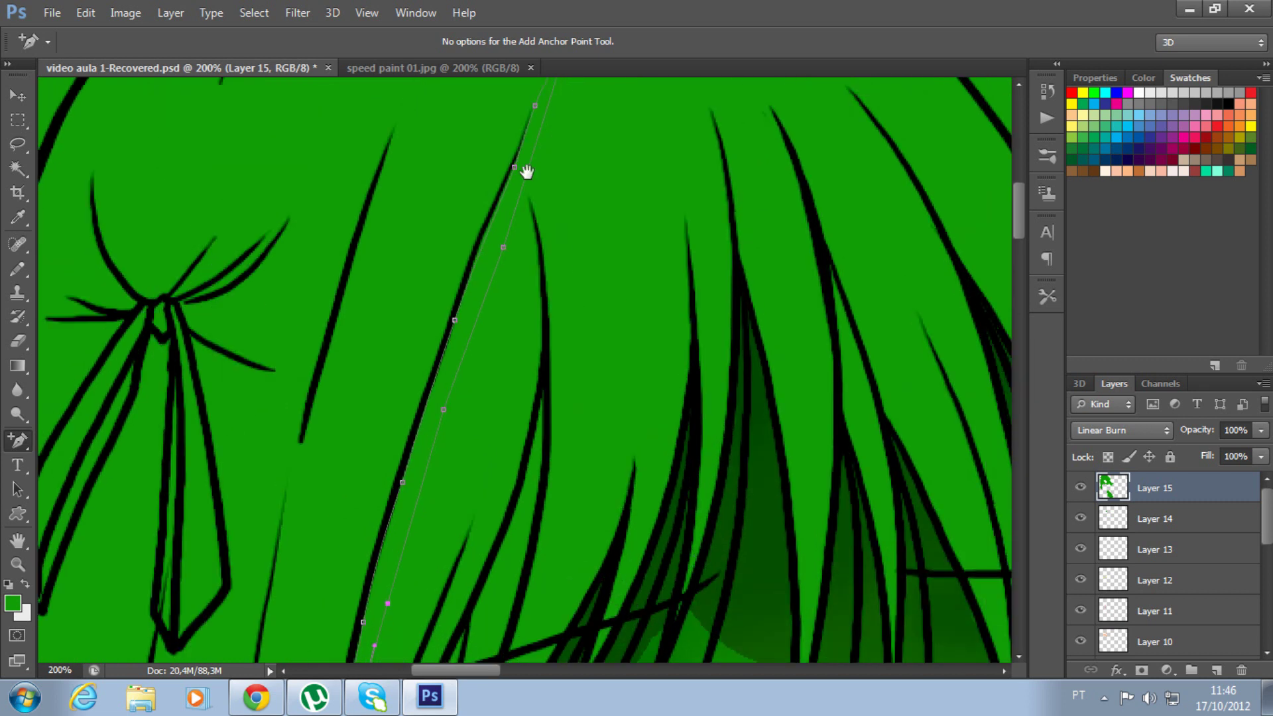
scroll(525, 170, "up", 1)
left_click_drag(474, 278, 467, 277)
left_click(490, 276)
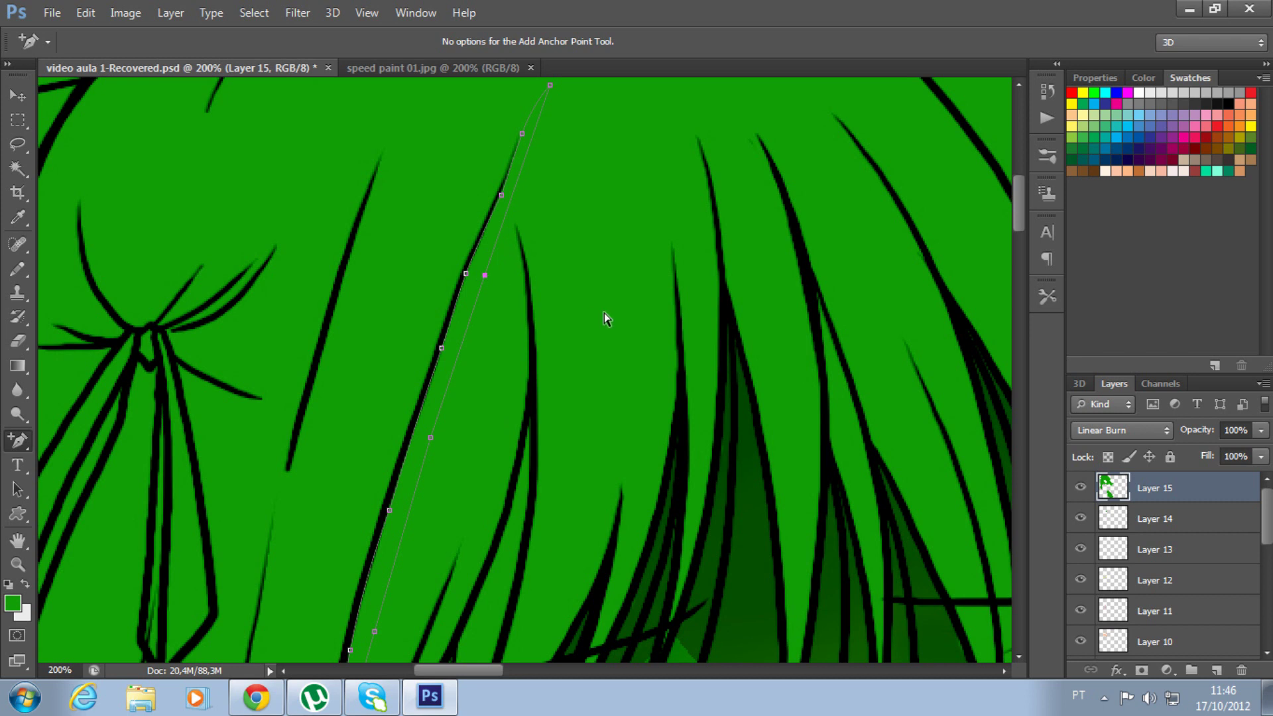
scroll(603, 312, "up", 2)
scroll(603, 312, "down", 2)
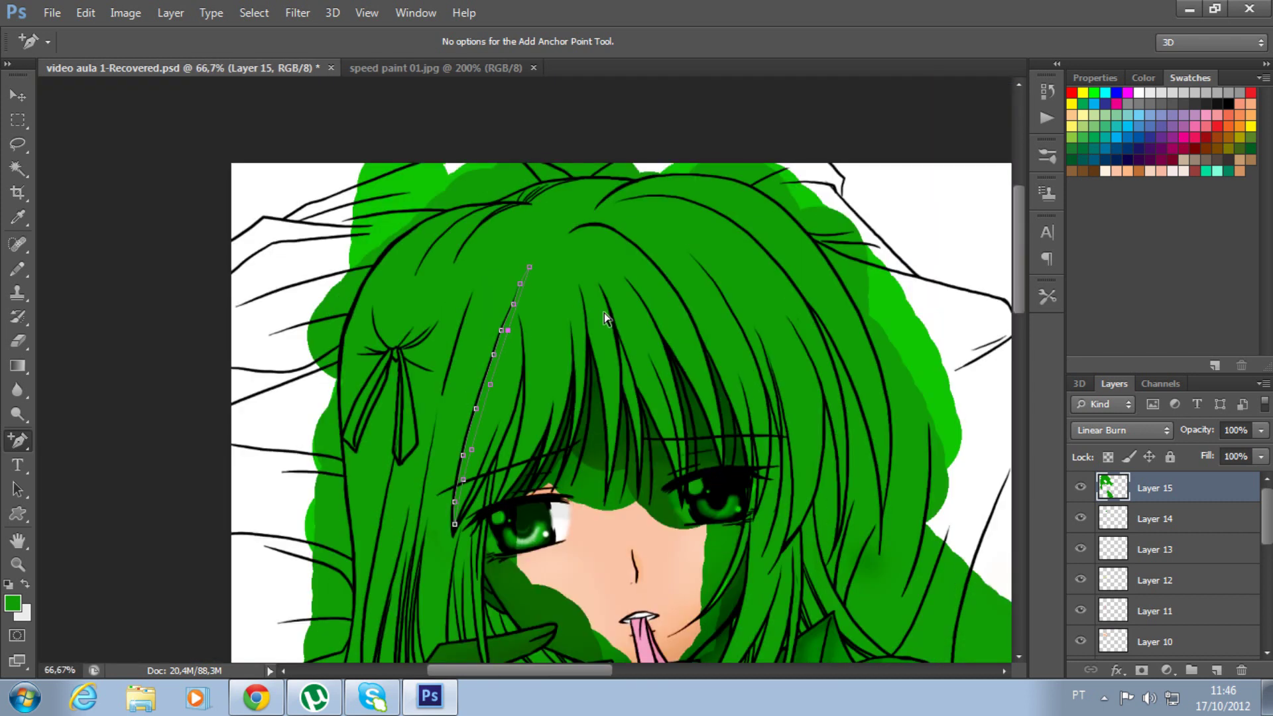
Load the bangs strand path as a selection and choose the Dodge Tool, keeping Midtones range.
key("ctrl+Return")
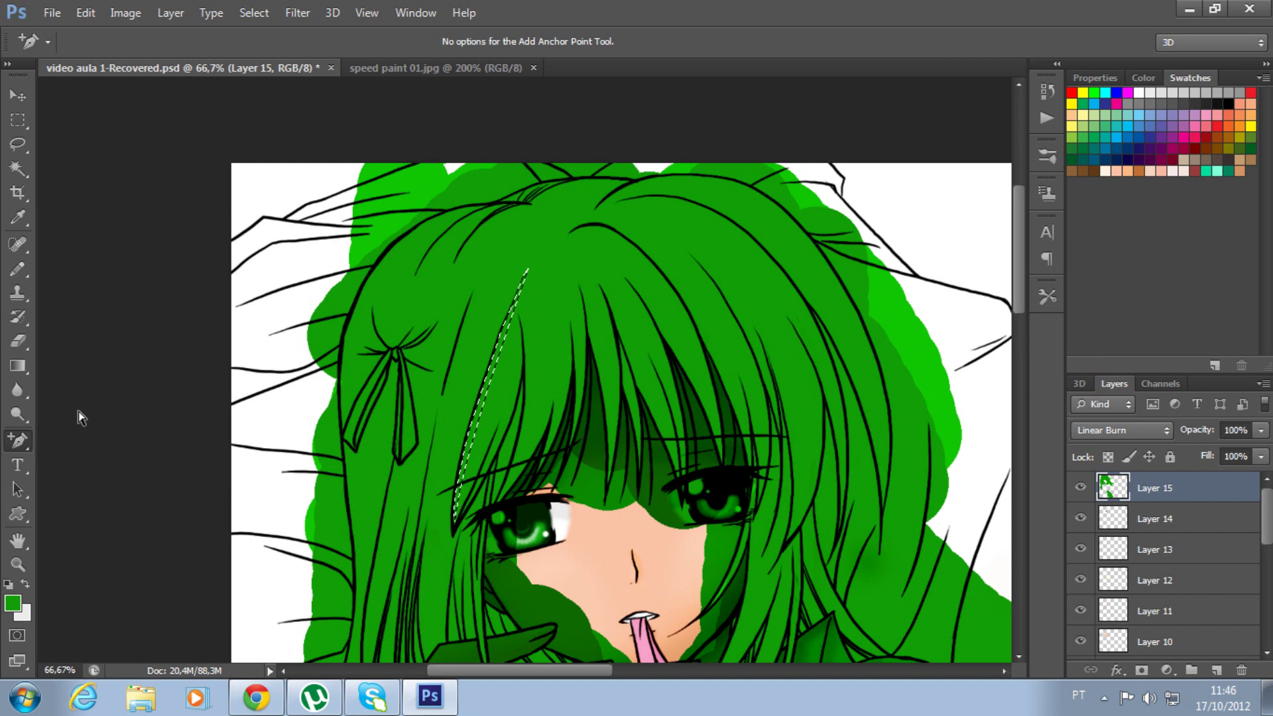
left_click(17, 415)
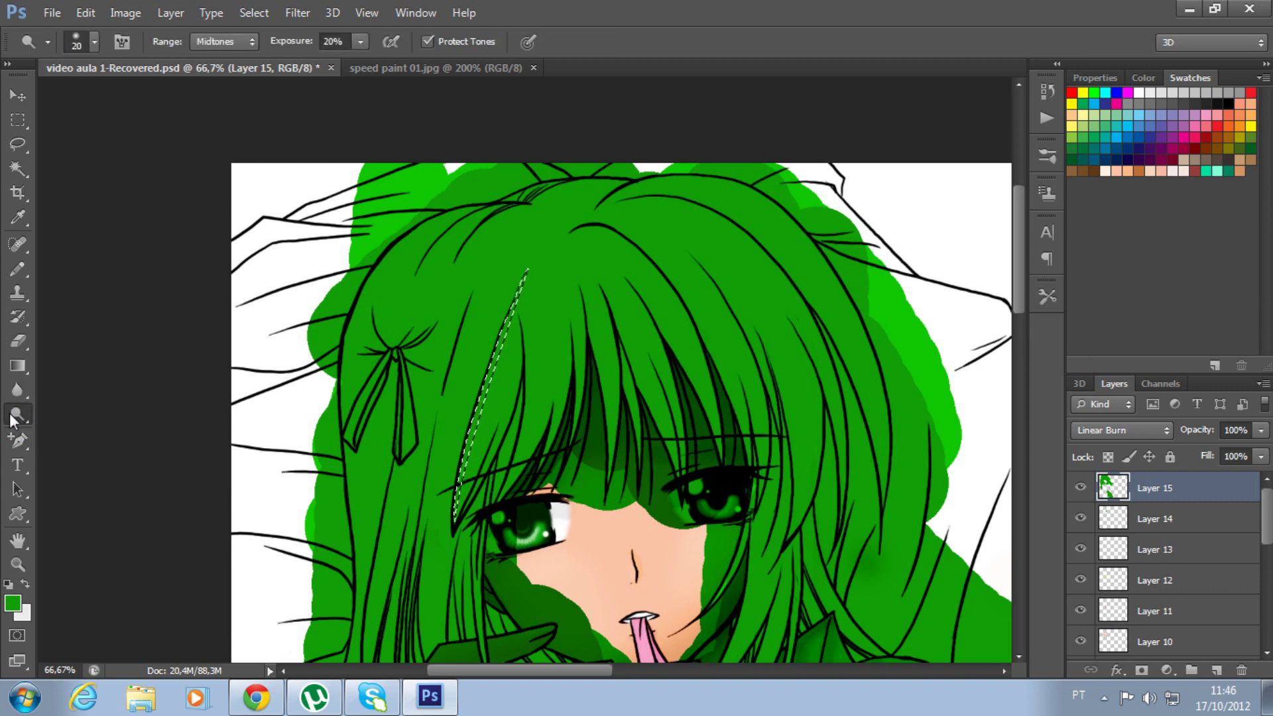
right_click(27, 415)
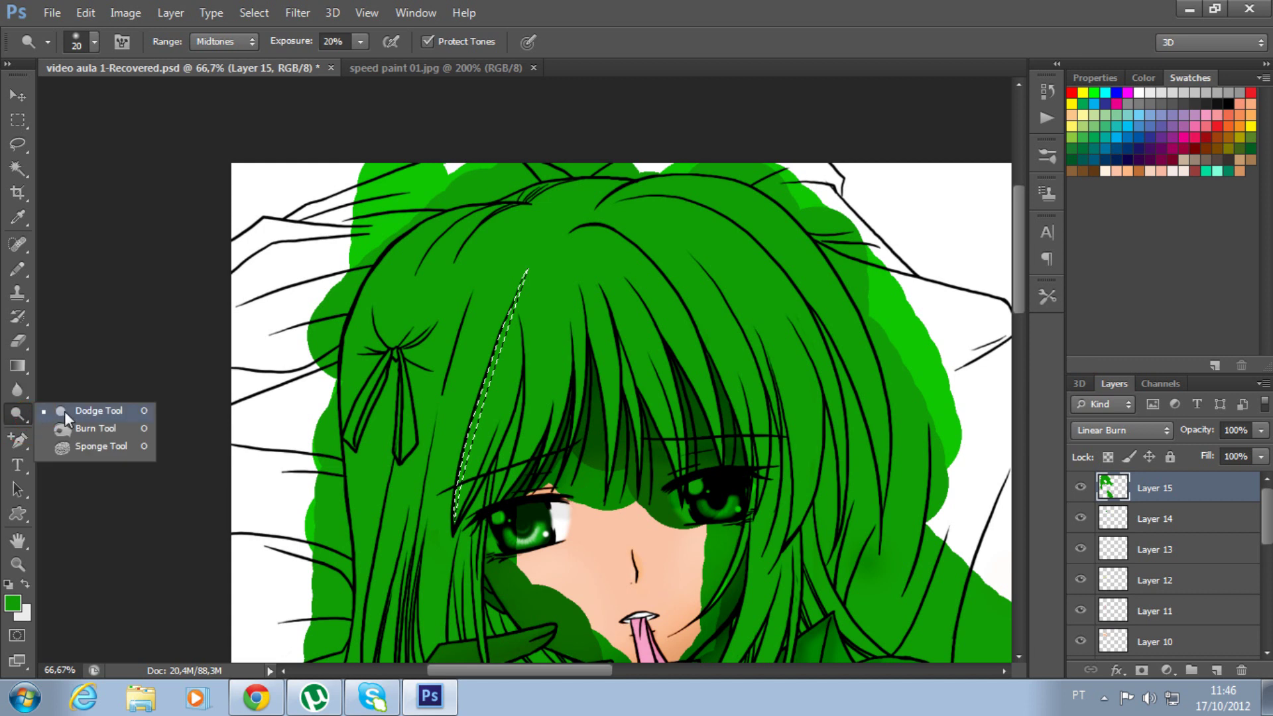
left_click(91, 415)
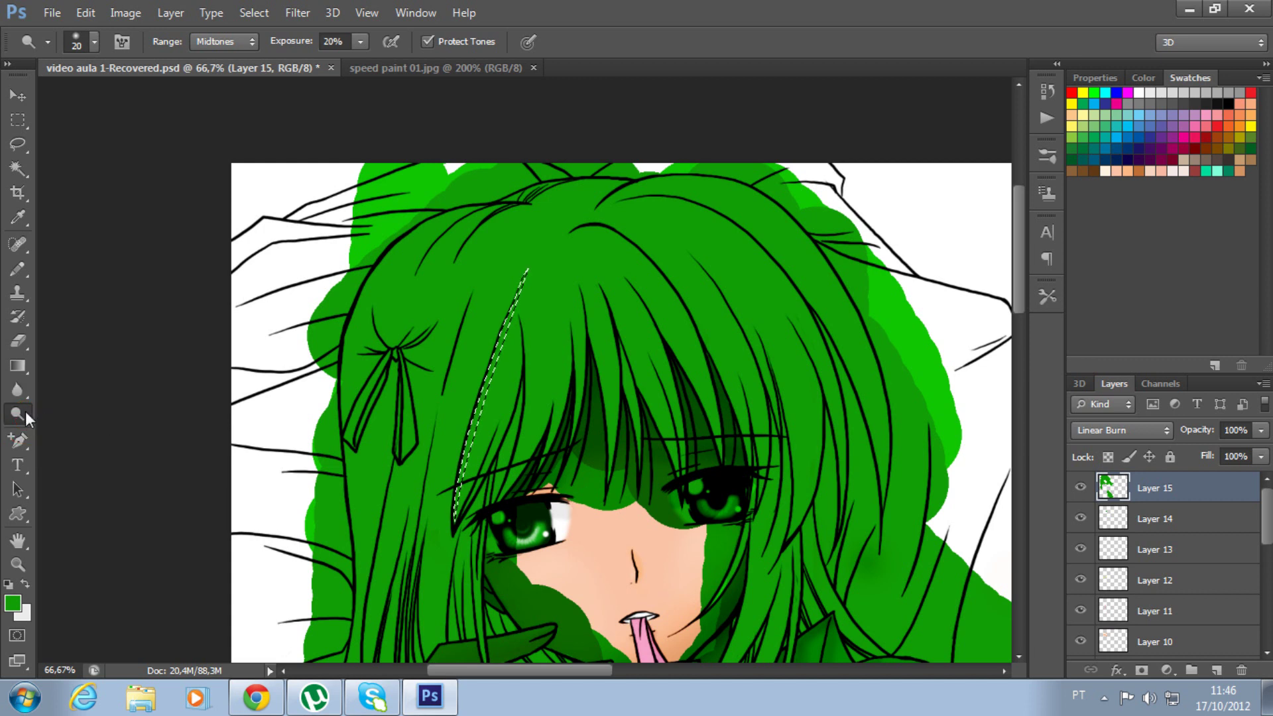
scroll(547, 379, "up", 2)
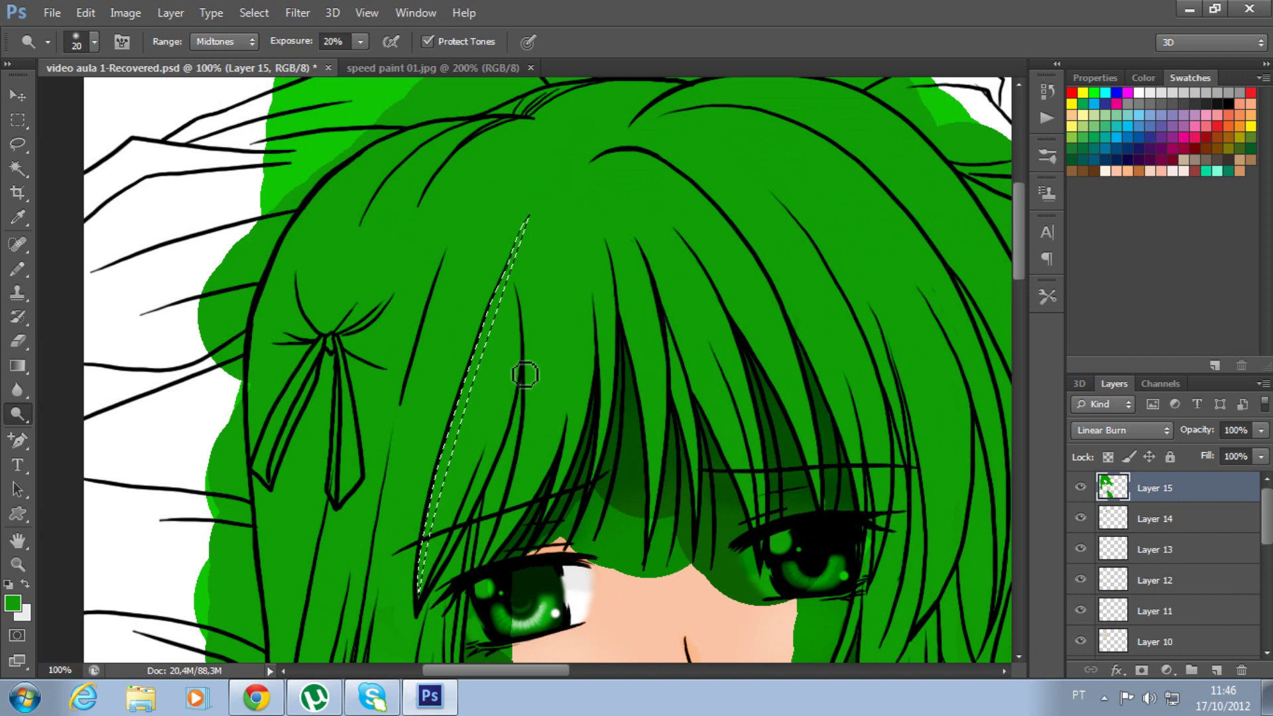
left_click(236, 37)
left_click(236, 37)
Dodge the selected strand at 25% exposure with a larger brush, then deselect and inspect it.
left_click(465, 396)
key("bracketright")
key("bracketright")
key("bracketright")
key("bracketright")
left_click_drag(528, 221, 489, 366)
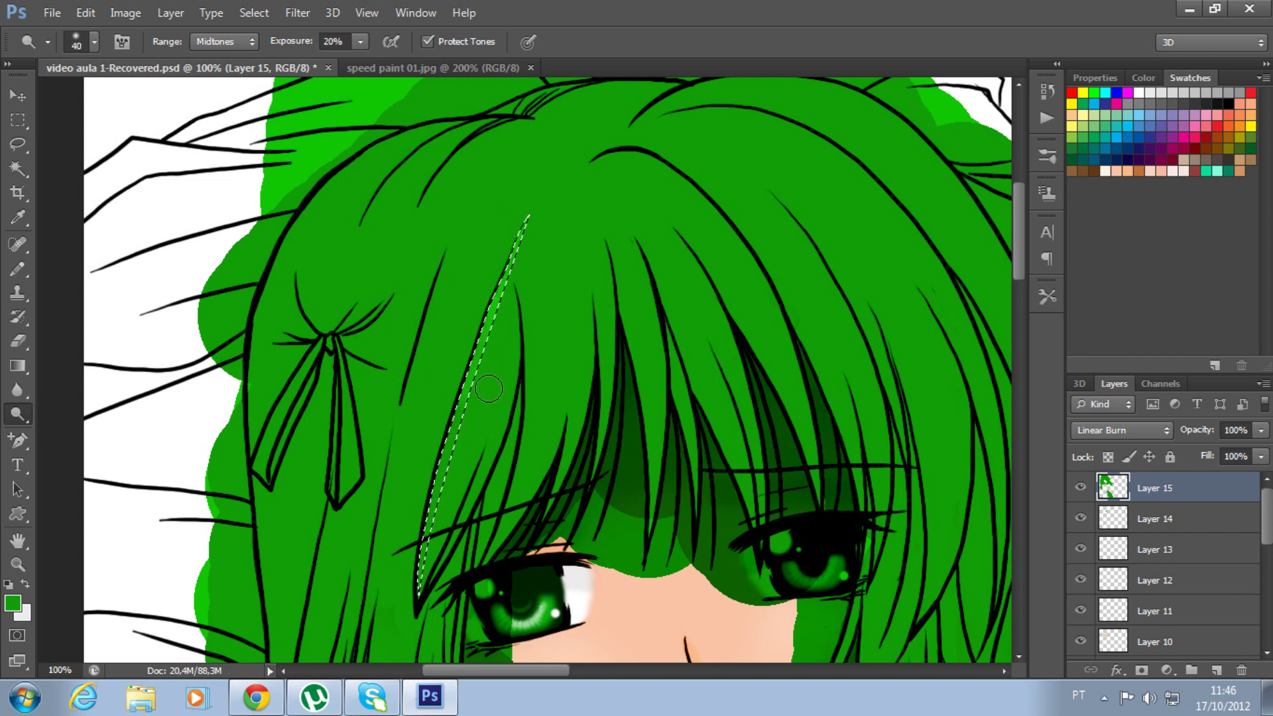
left_click_drag(450, 424, 501, 249)
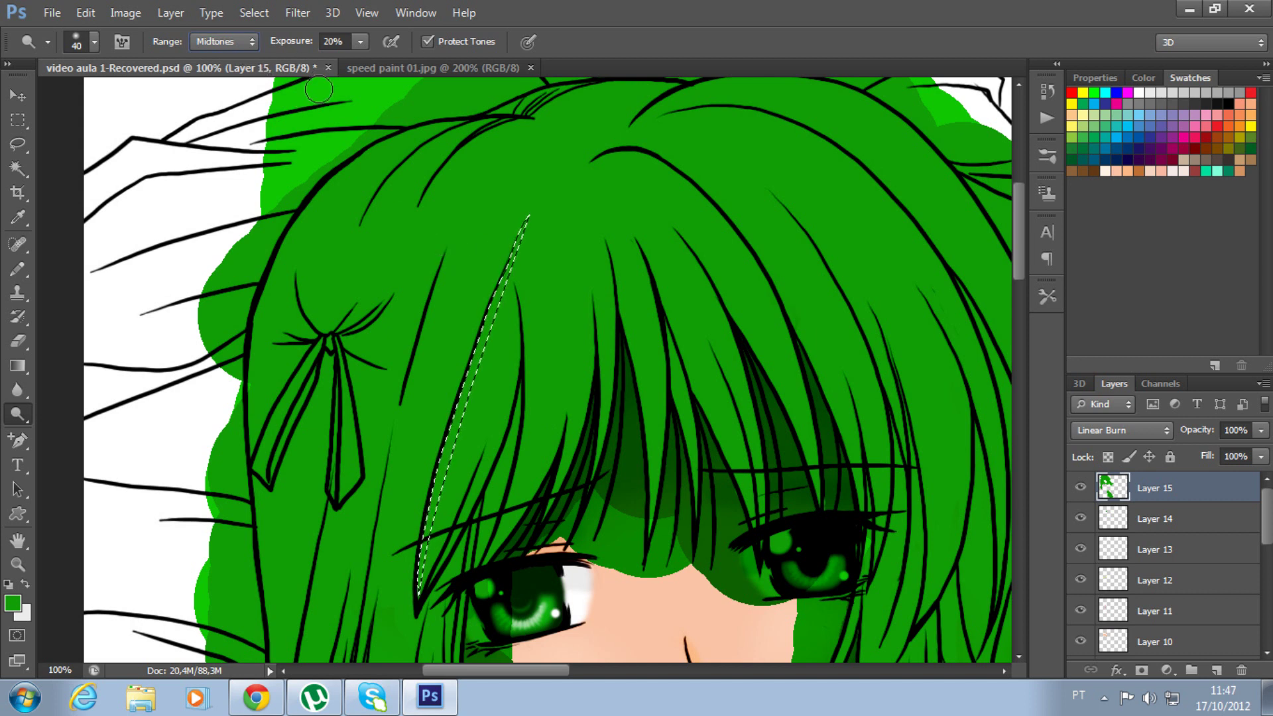
left_click(359, 44)
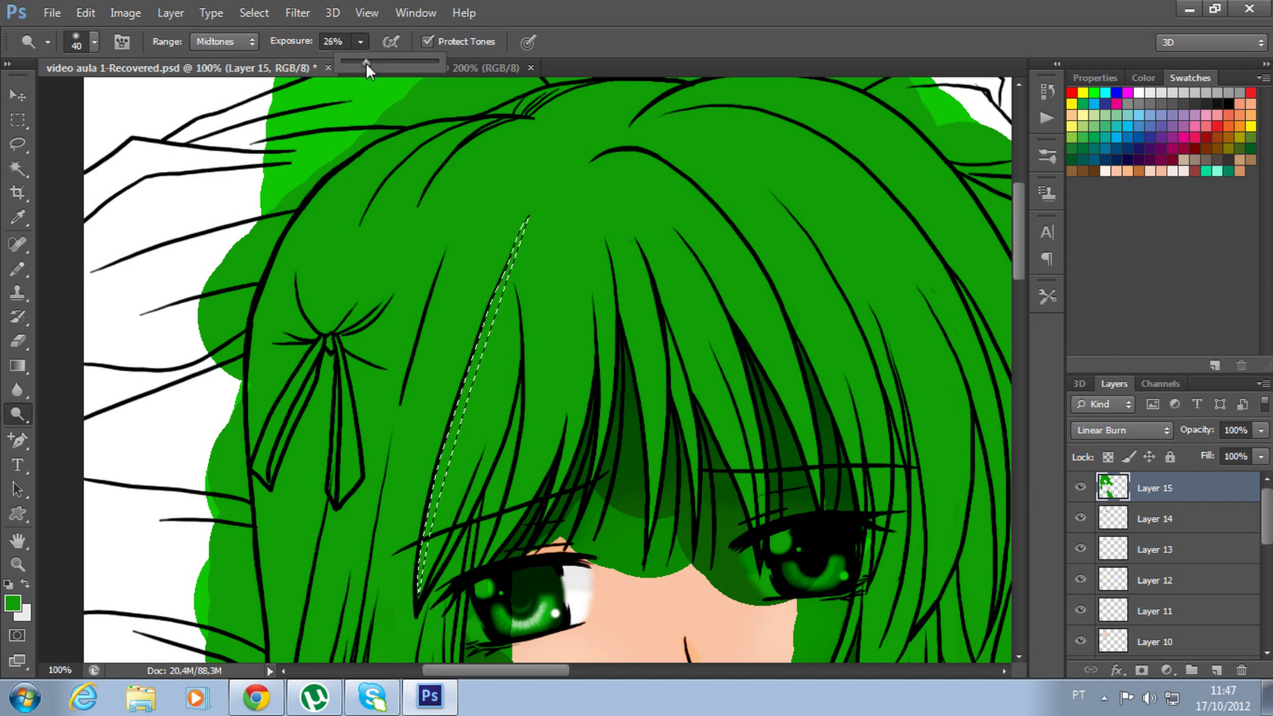
left_click(664, 301)
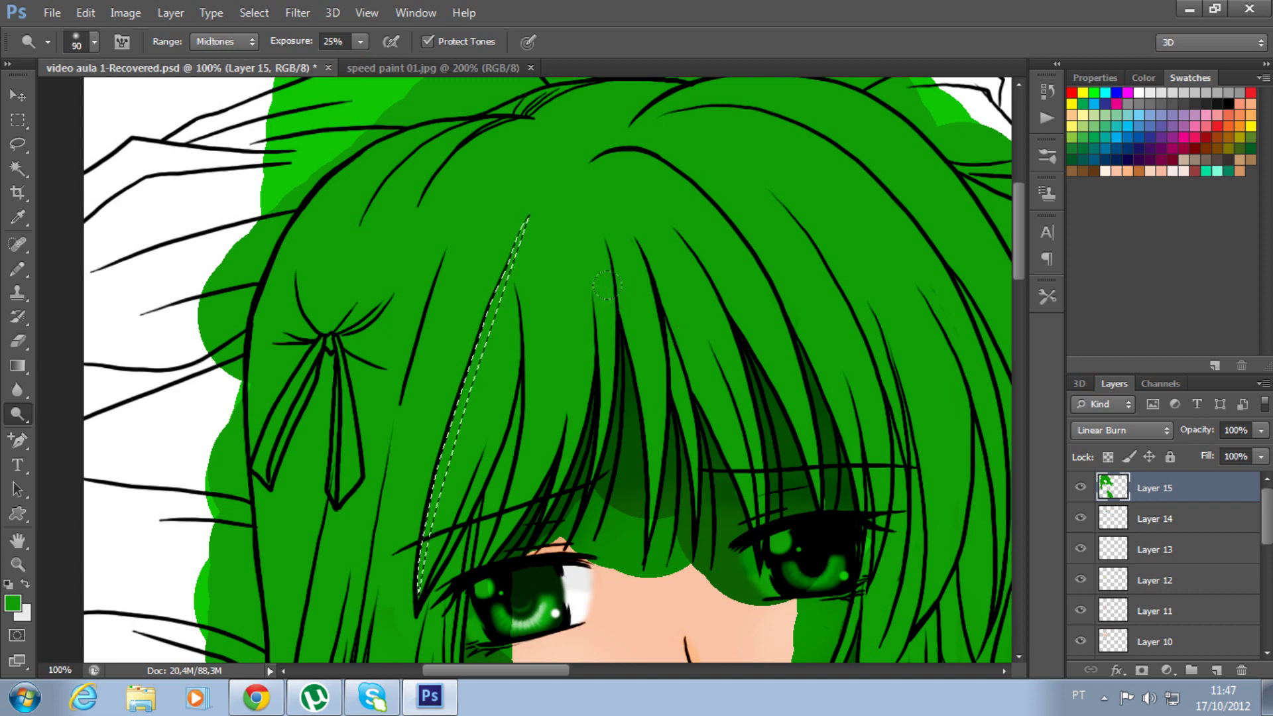
key("bracketright")
key("bracketright")
key("bracketright")
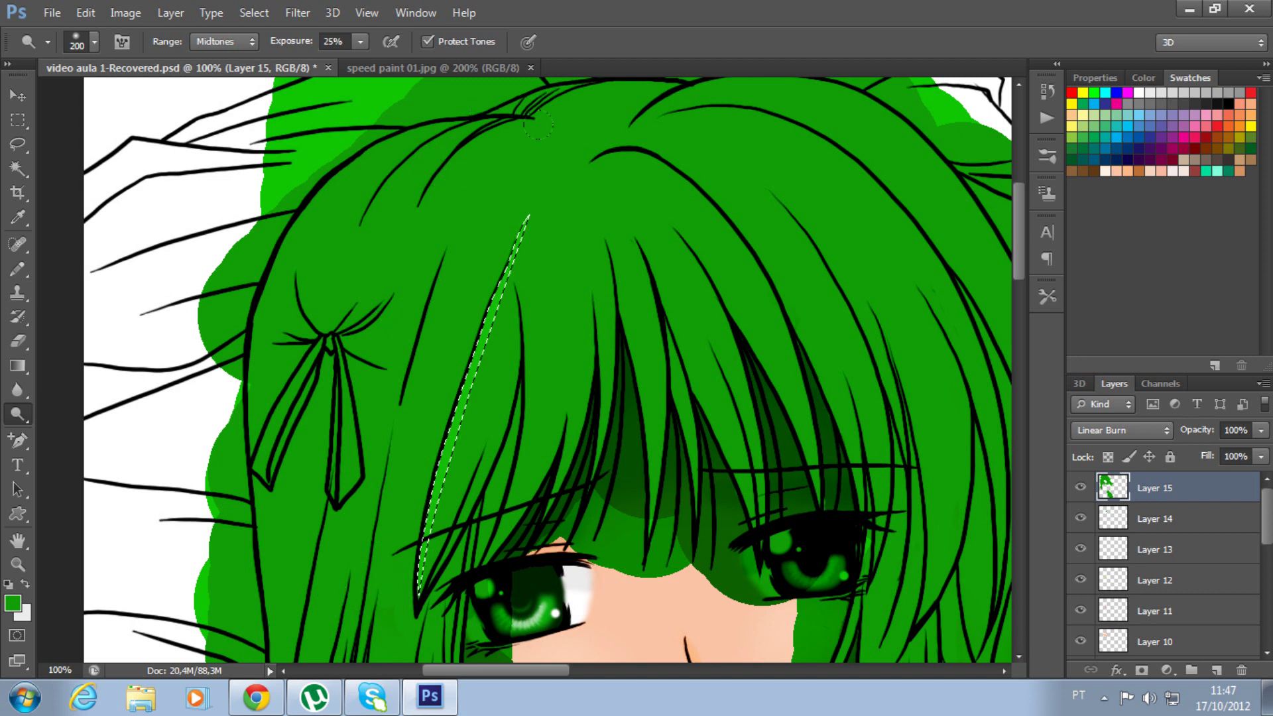
key("ctrl+d")
key("ctrl+d")
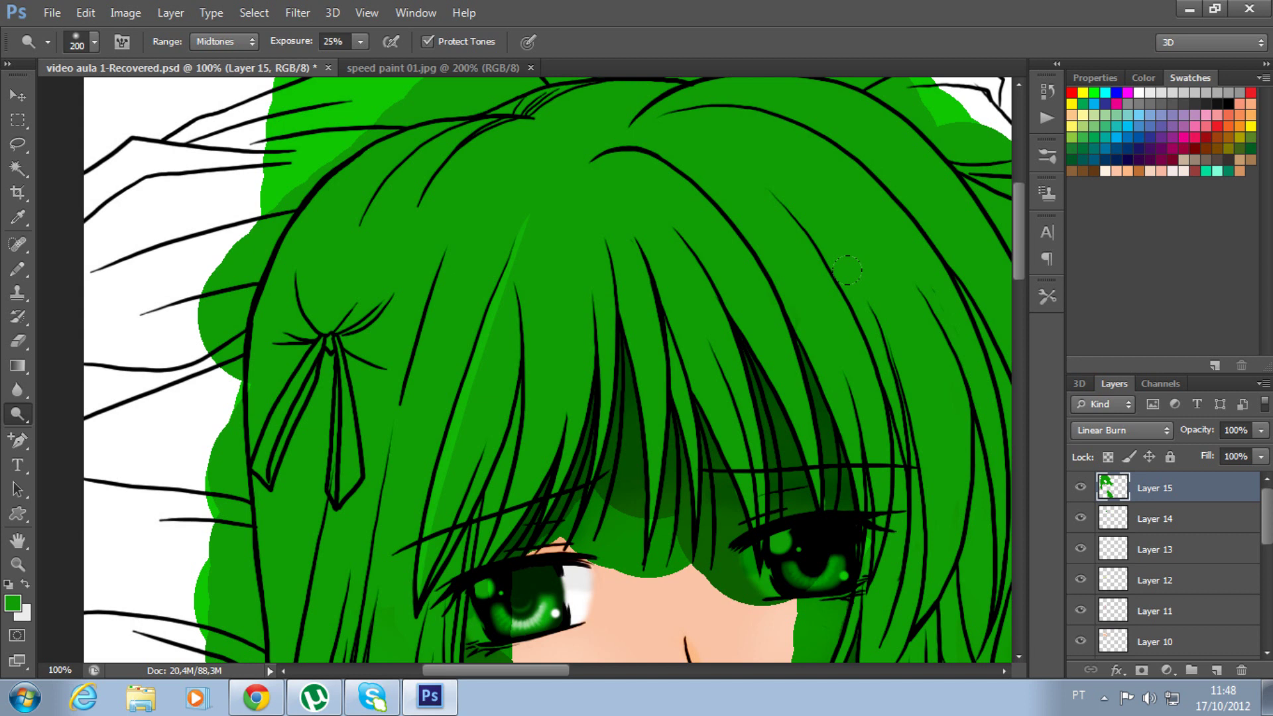
key("ctrl+plus")
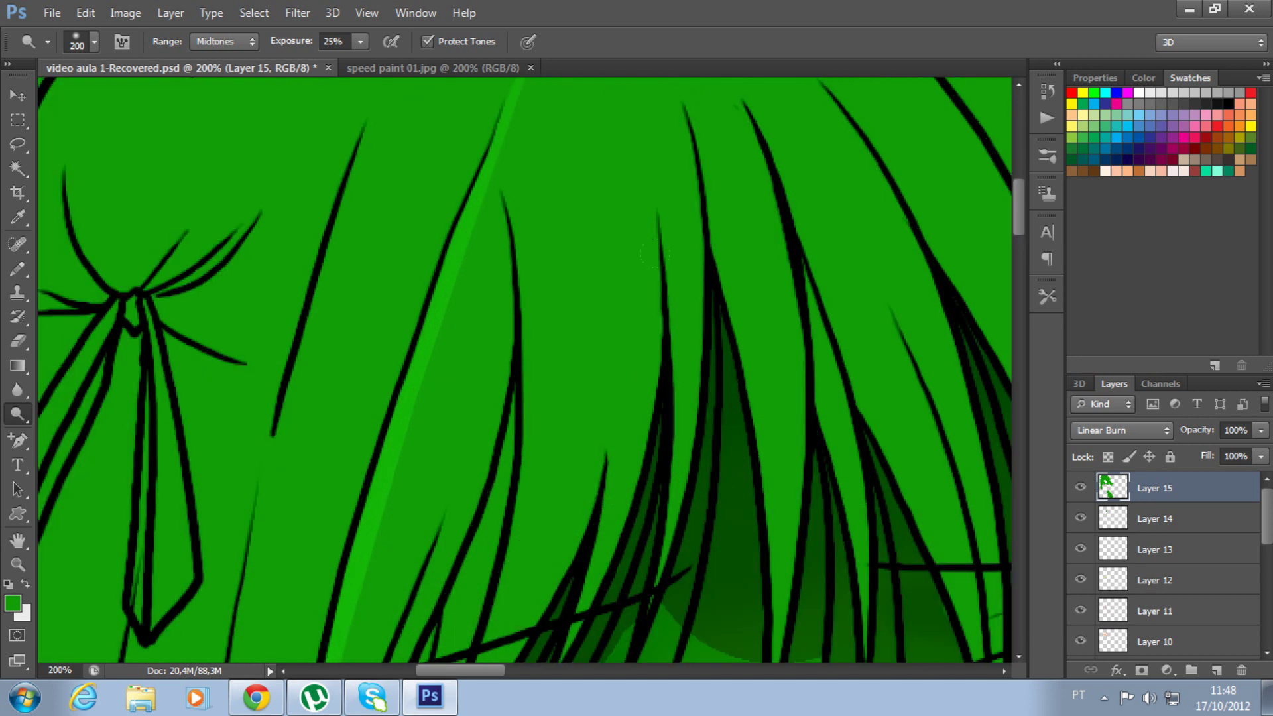
key("ctrl+minus")
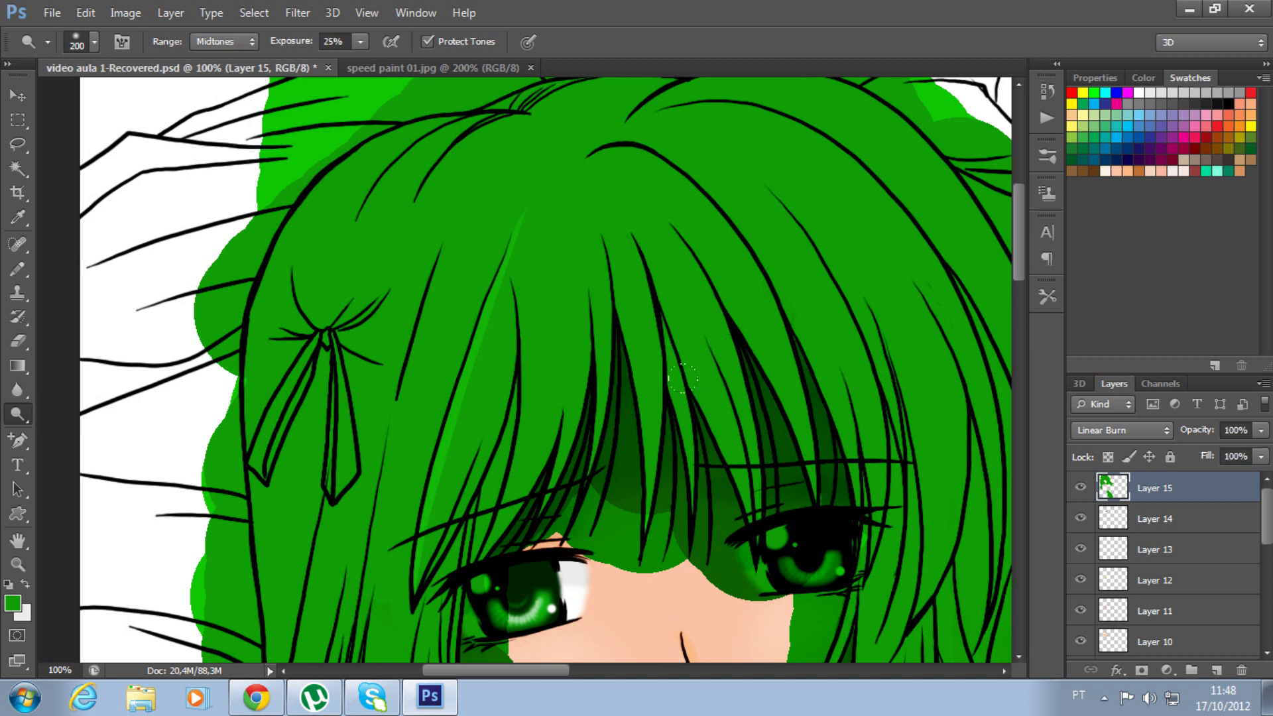
Set the Pen Tool to draw new paths and start the strand outline near the ribbon.
left_click(18, 440)
left_click(61, 437)
key("ctrl+plus")
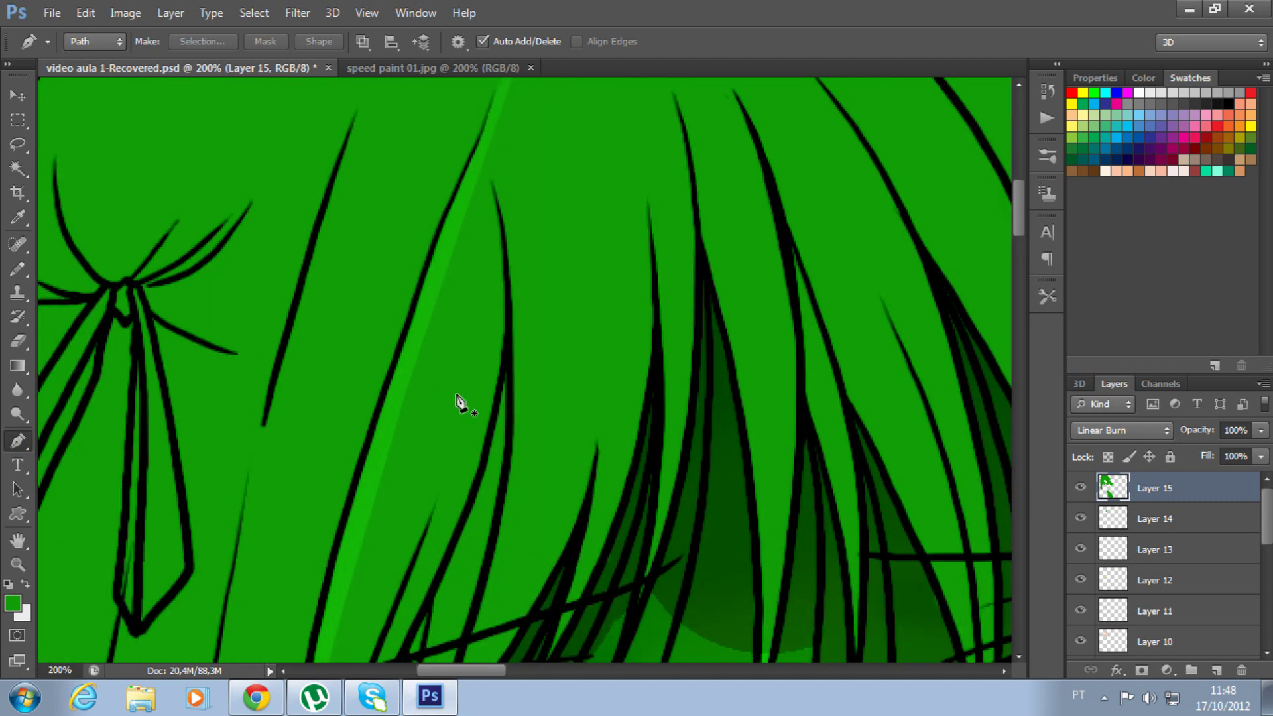
key("ctrl+minus")
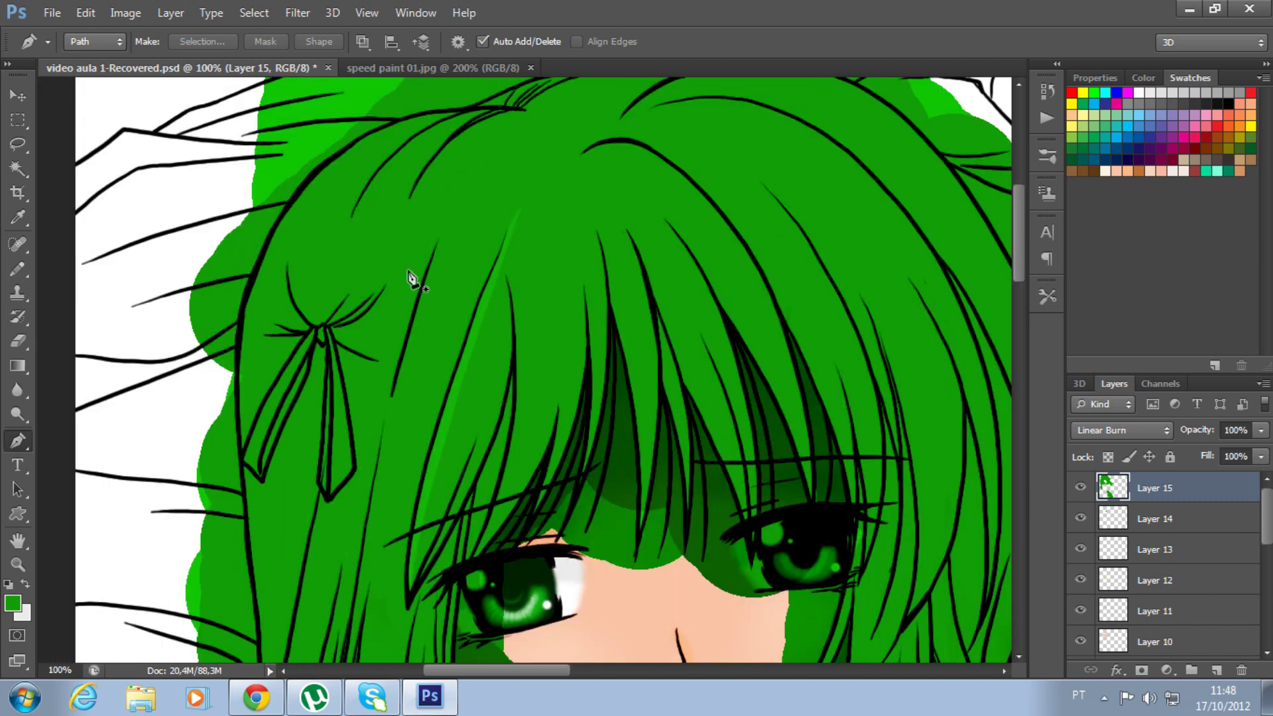
left_click_drag(521, 433, 628, 435)
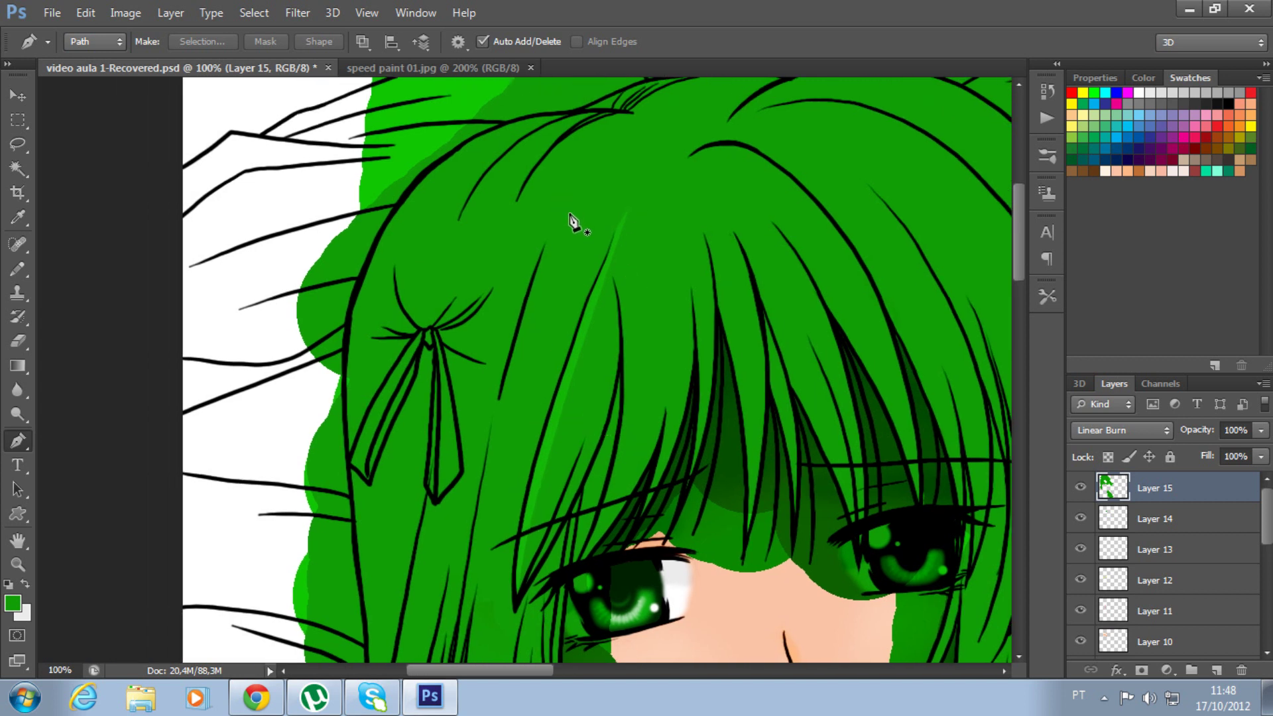
key("ctrl+plus")
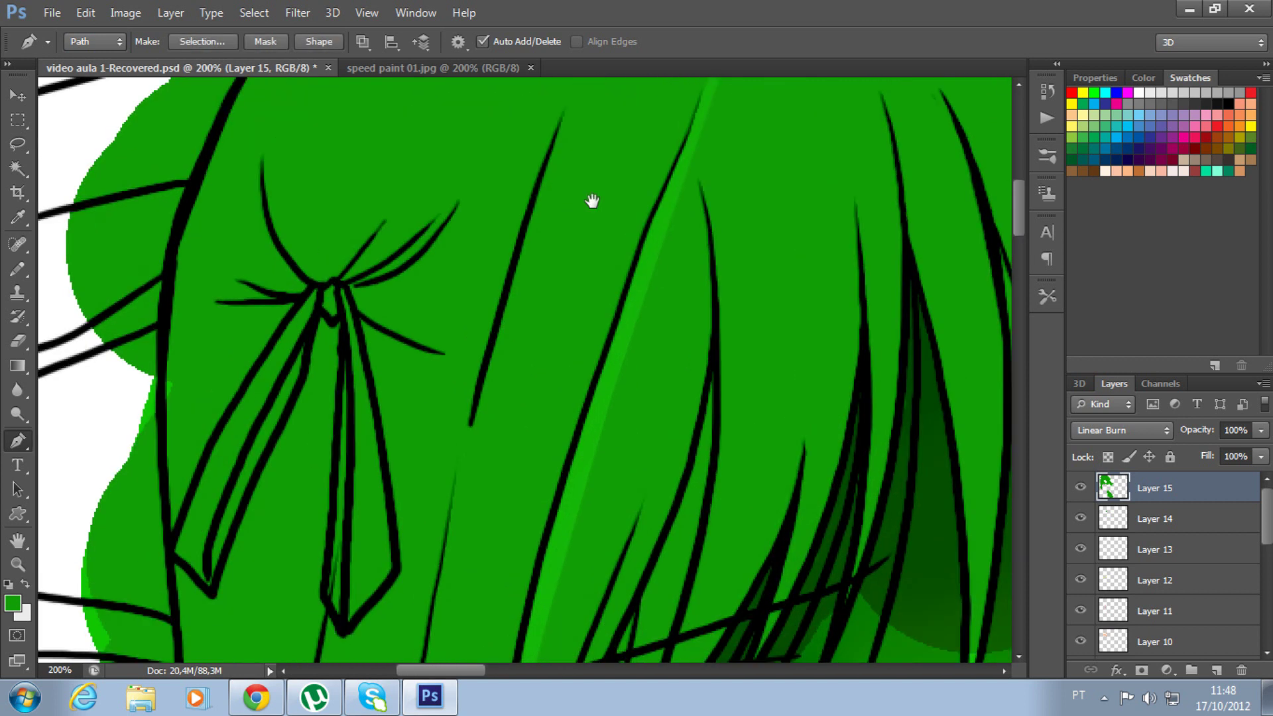
left_click_drag(592, 201, 582, 354)
left_click(522, 356)
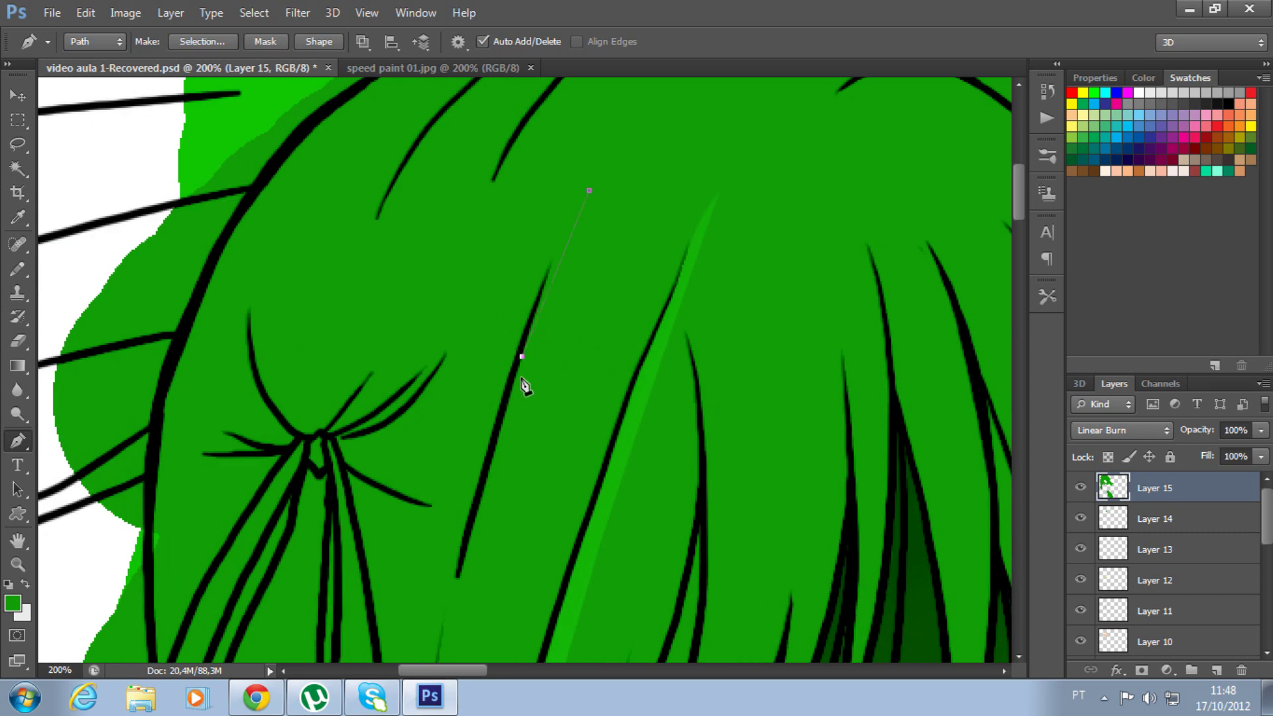
mouse_move(470, 636)
left_mouse_down()
mouse_move(519, 296)
mouse_move(508, 362)
left_mouse_up()
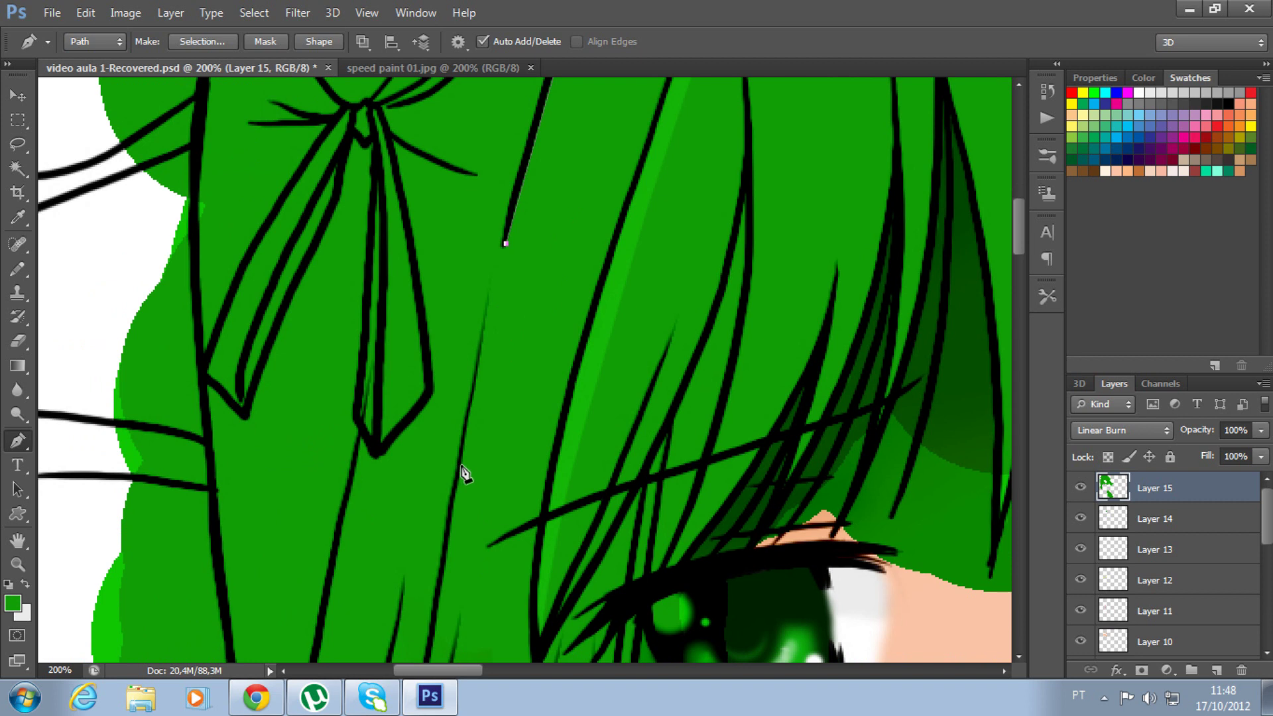
scroll(464, 473, "down", 1)
Place further path points along the strand past the bow and eye up toward the crown.
left_click(467, 429)
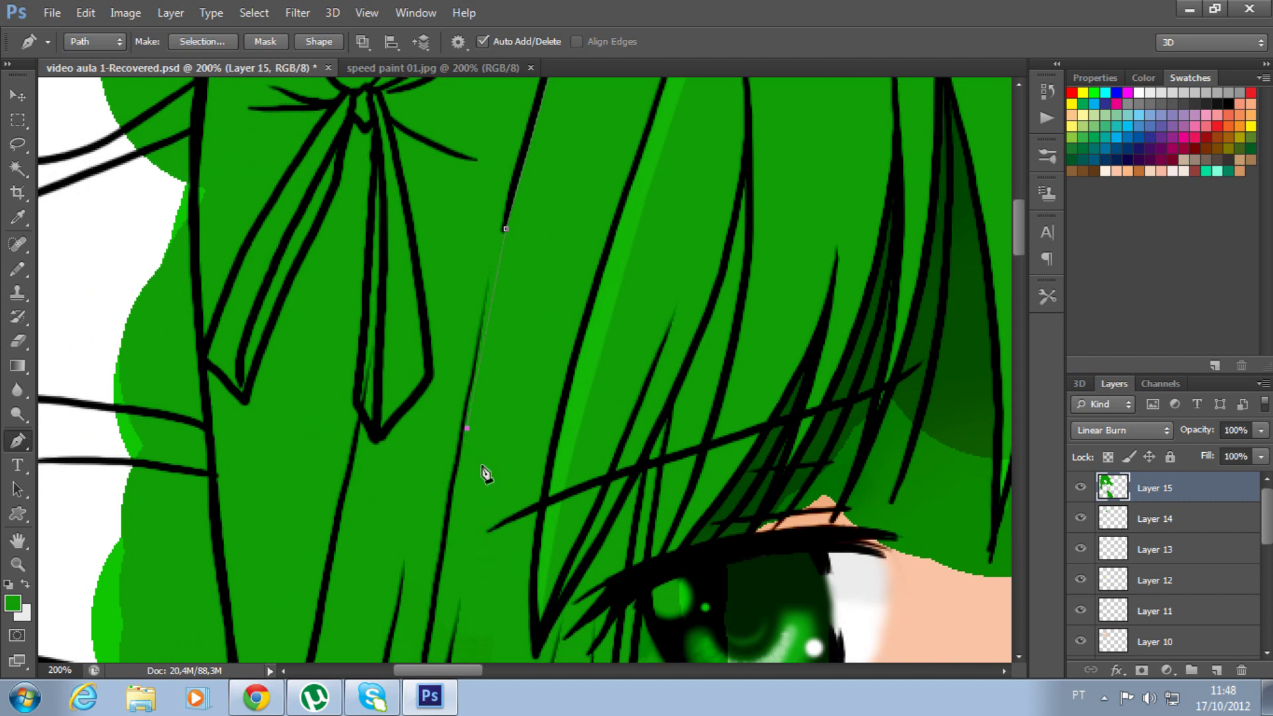
left_click_drag(464, 571, 500, 346)
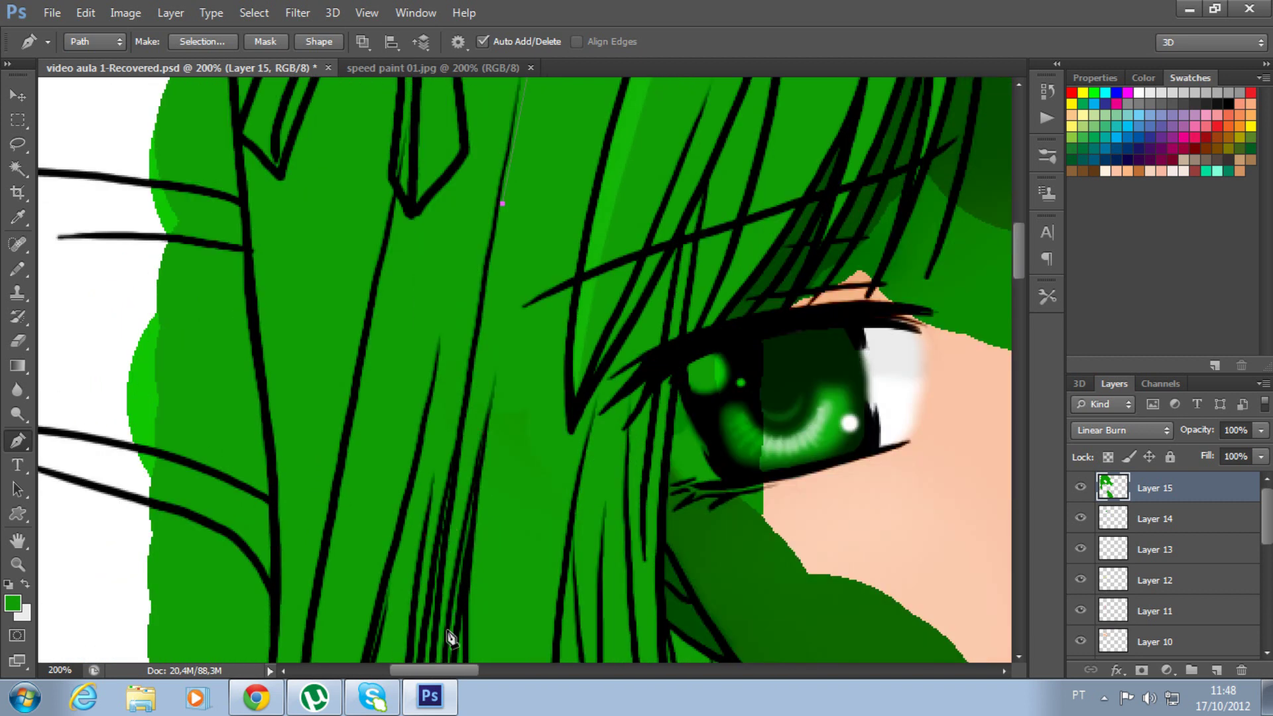
left_click_drag(457, 554, 489, 351)
left_click(465, 566)
scroll(517, 398, "up", 1)
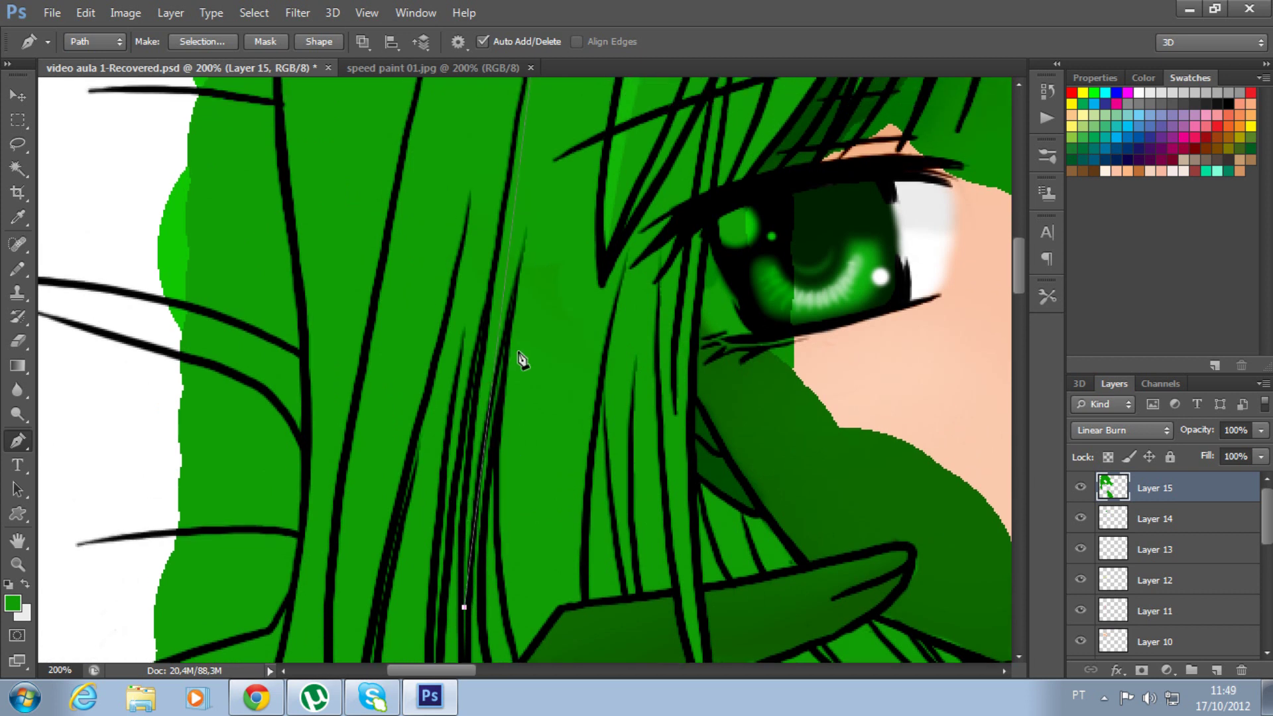
left_click(520, 248)
scroll(532, 314, "up", 1)
left_click_drag(539, 304, 531, 483)
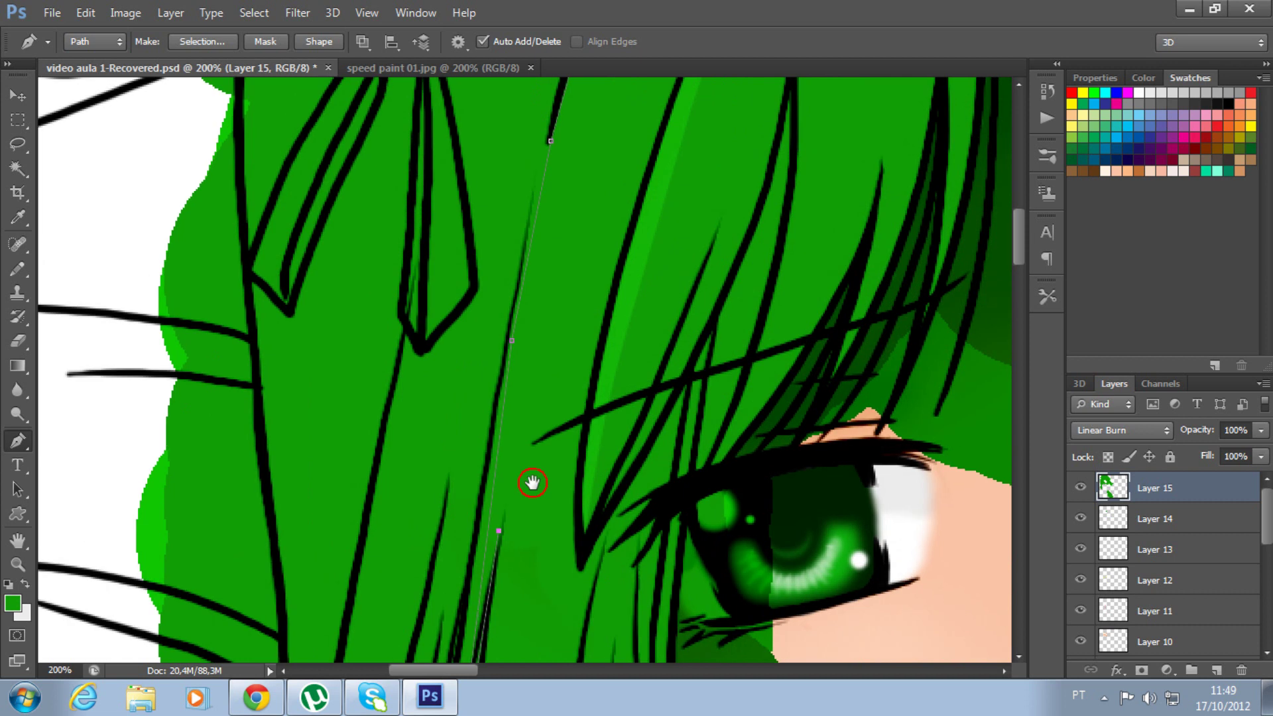
scroll(577, 449, "up", 2)
scroll(577, 449, "up", 2)
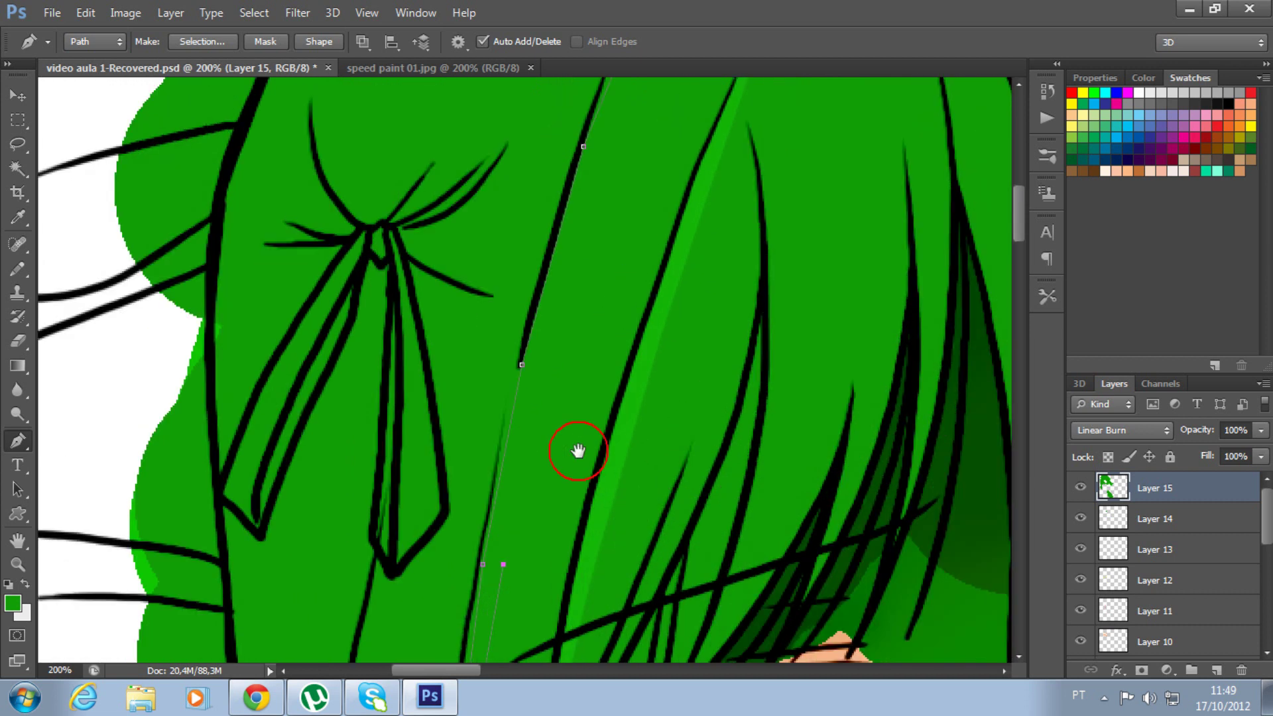
left_click(582, 147)
scroll(570, 265, "up", 3)
scroll(606, 429, "up", 2)
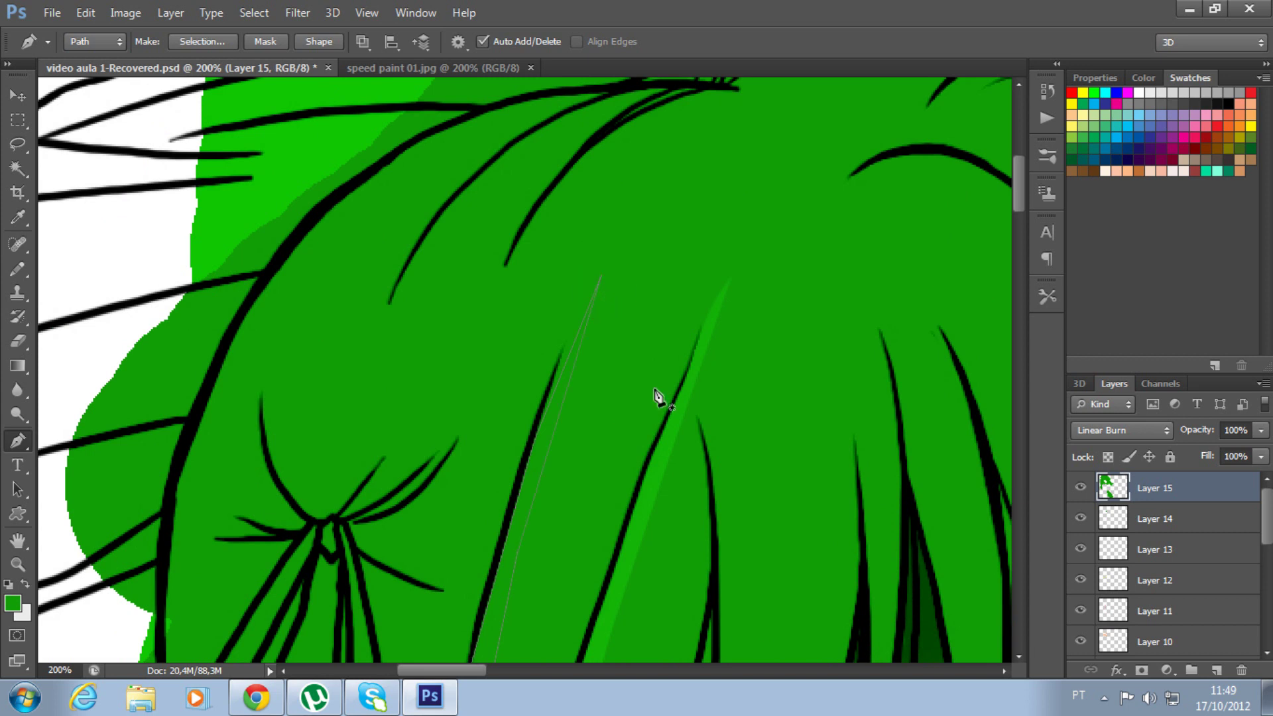
right_click(18, 442)
Add anchor points and bend the lower path segments onto the black hair stroke by the eye.
left_click(116, 475)
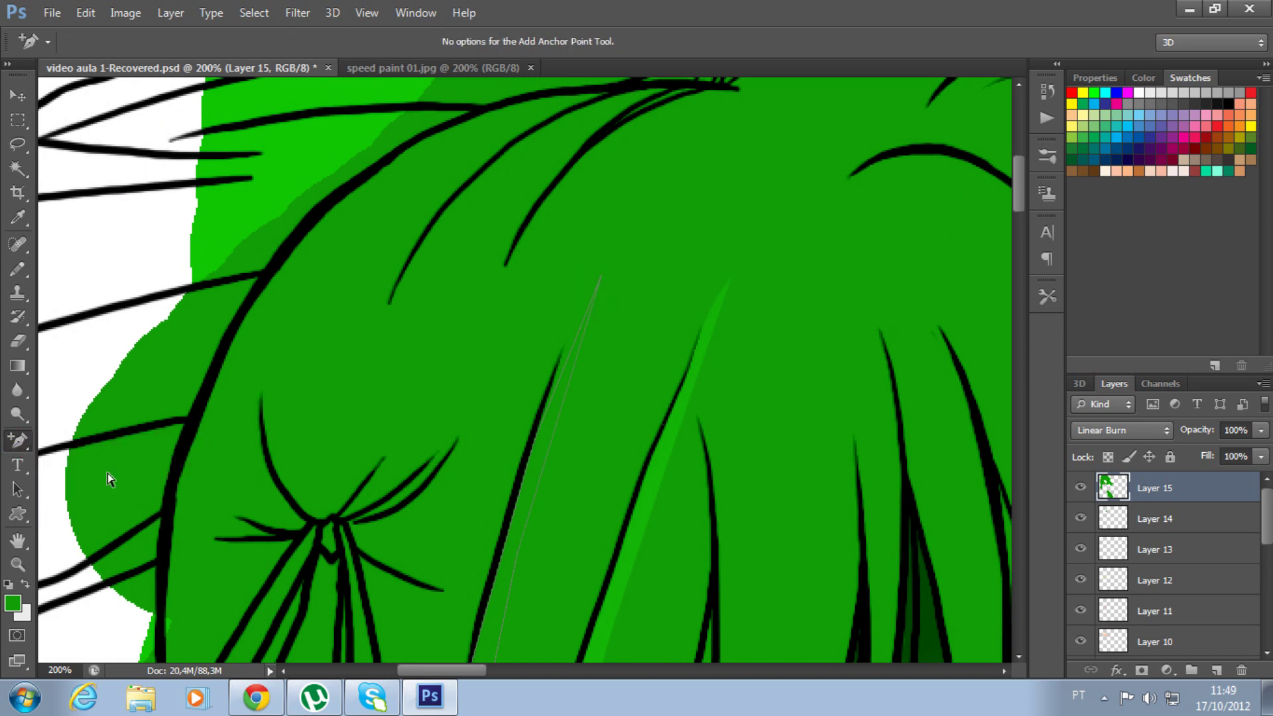
left_click_drag(560, 379, 554, 369)
left_click_drag(598, 504, 624, 346)
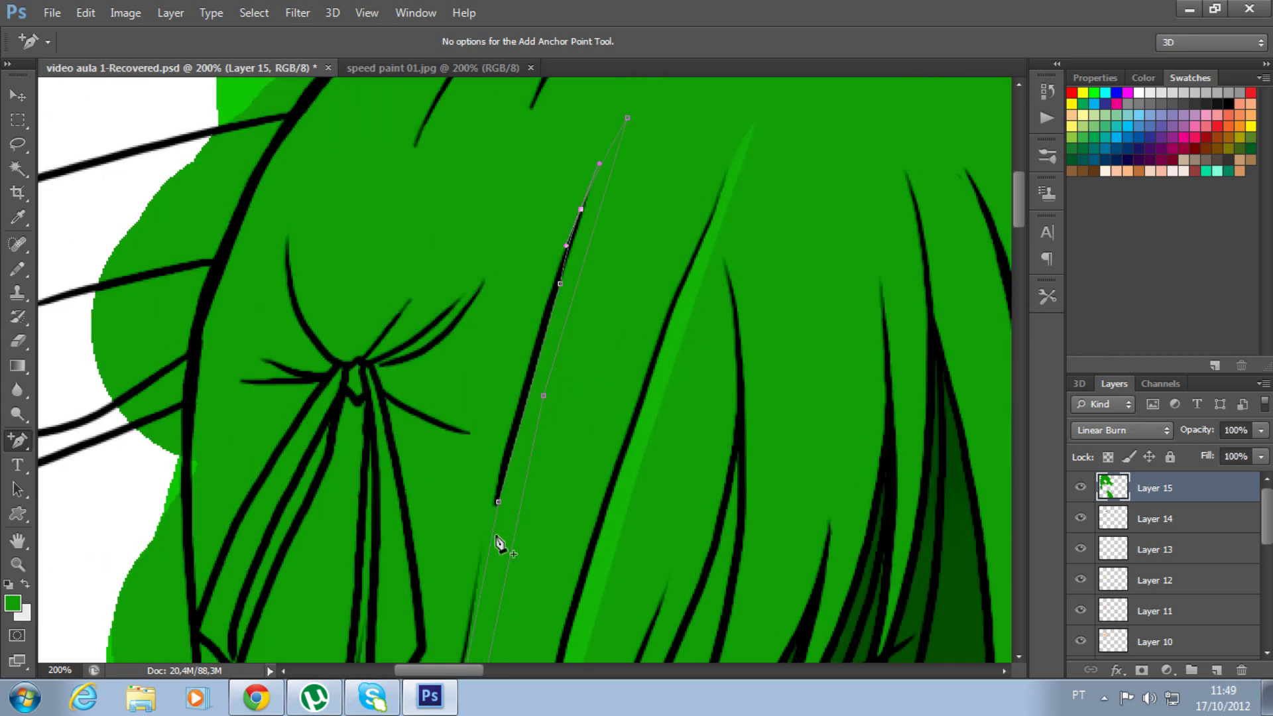
left_click_drag(484, 570, 503, 340)
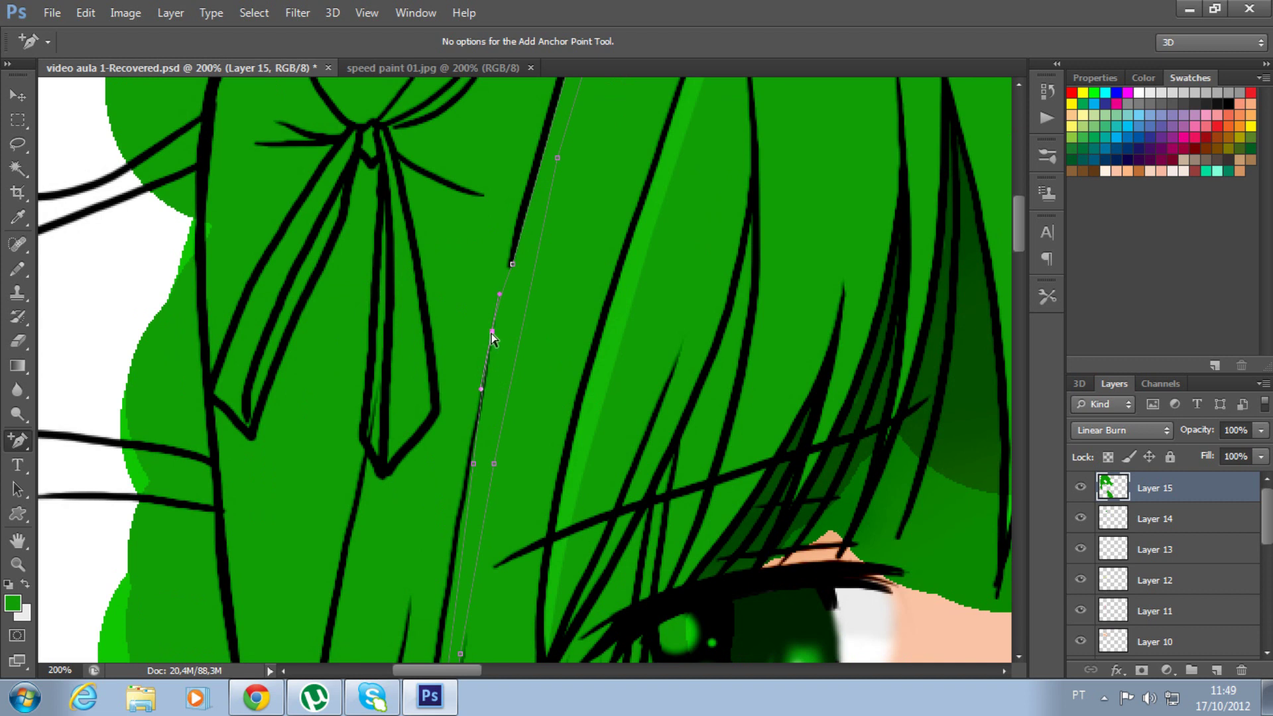
left_click_drag(558, 515, 556, 248)
left_click_drag(460, 299, 452, 291)
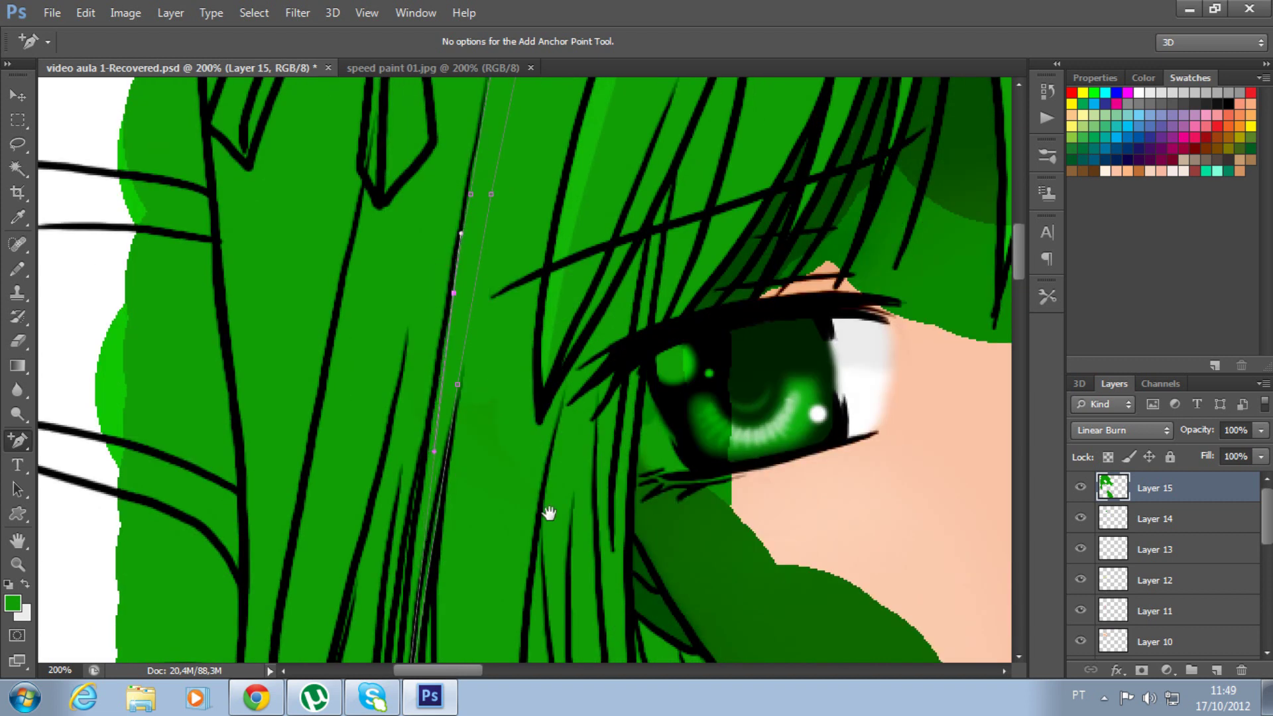
left_click_drag(561, 551, 568, 375)
left_click_drag(438, 386, 427, 383)
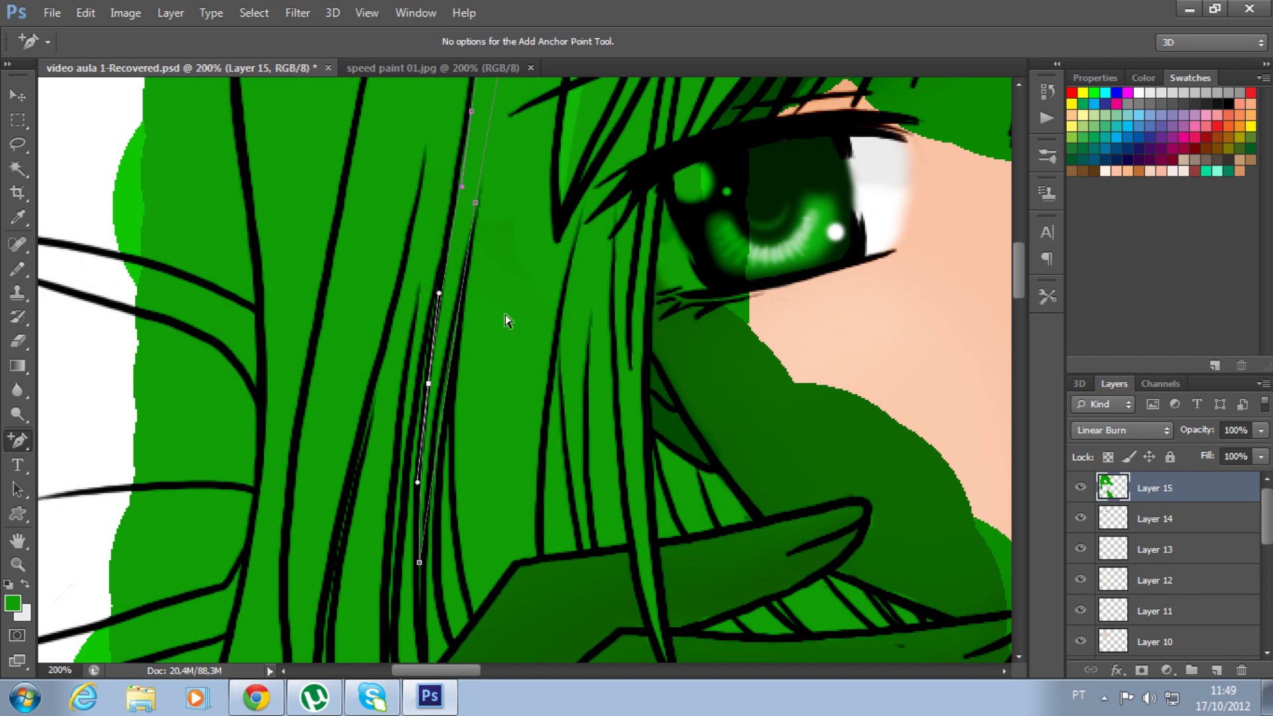
Curve the upper path segments up to the crown and load the path as a selection.
left_click(444, 346)
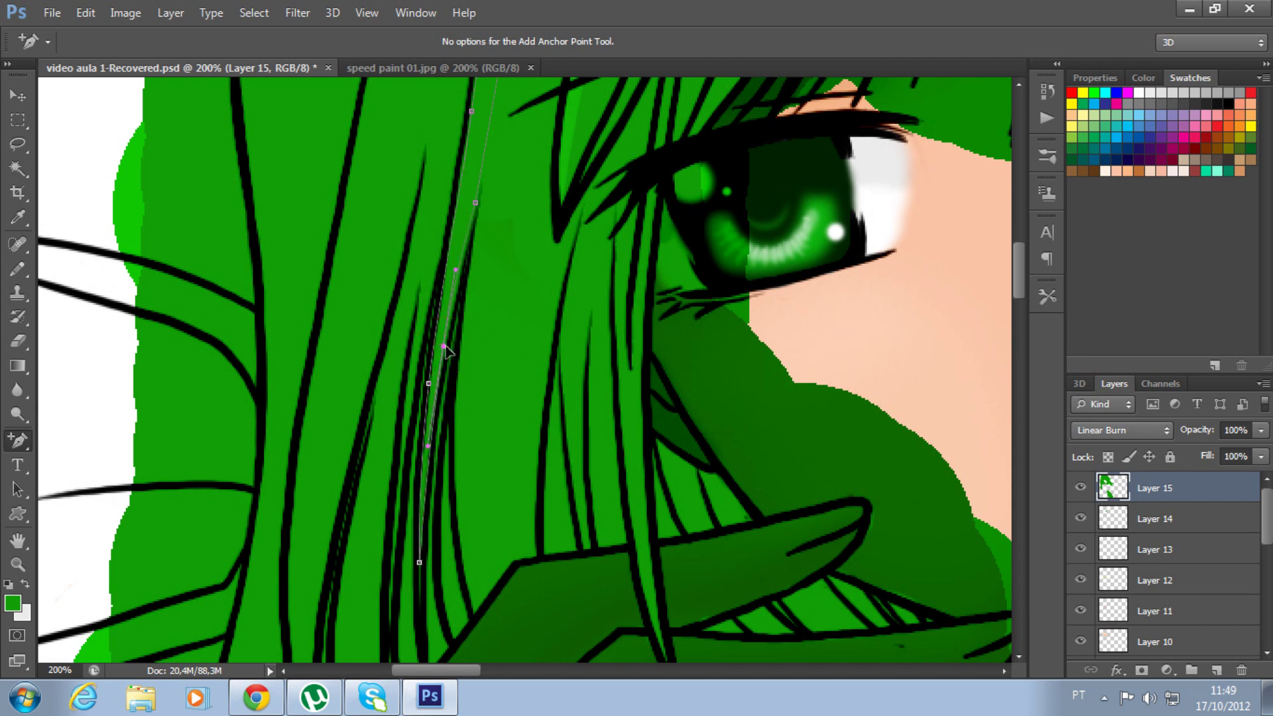
left_click_drag(550, 217, 549, 440)
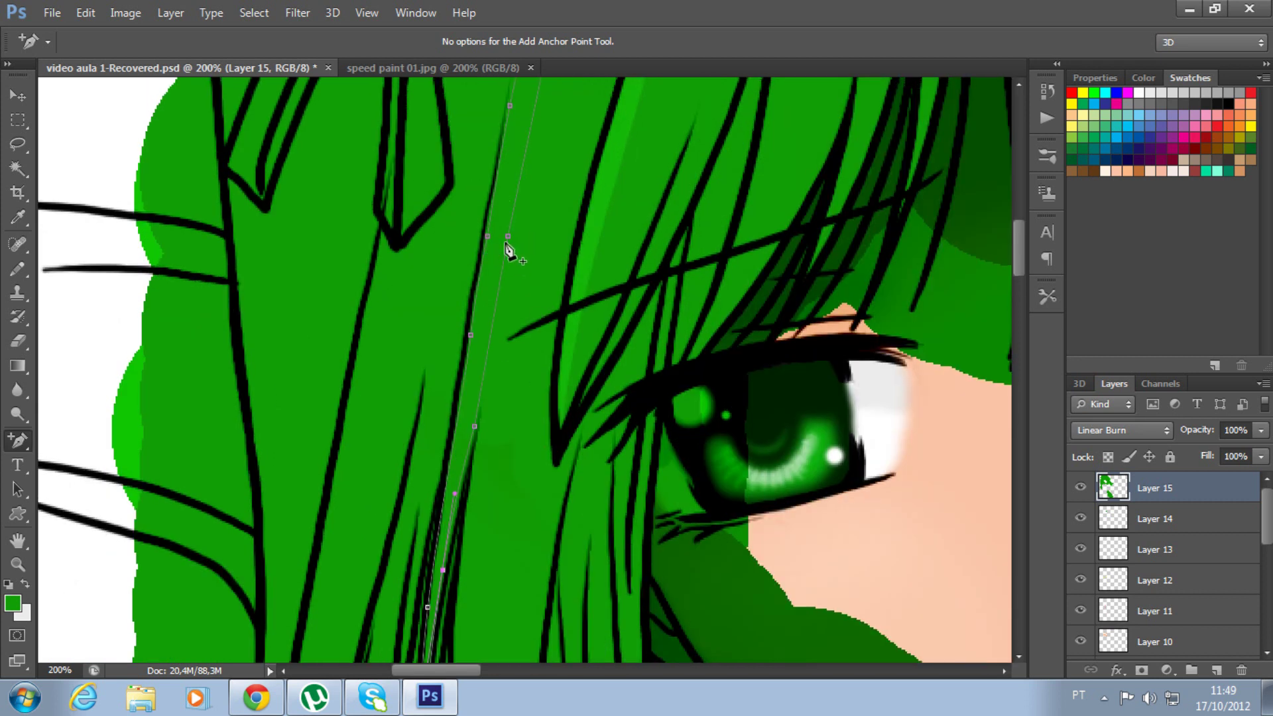
left_click_drag(508, 236, 502, 236)
left_click_drag(470, 431, 457, 621)
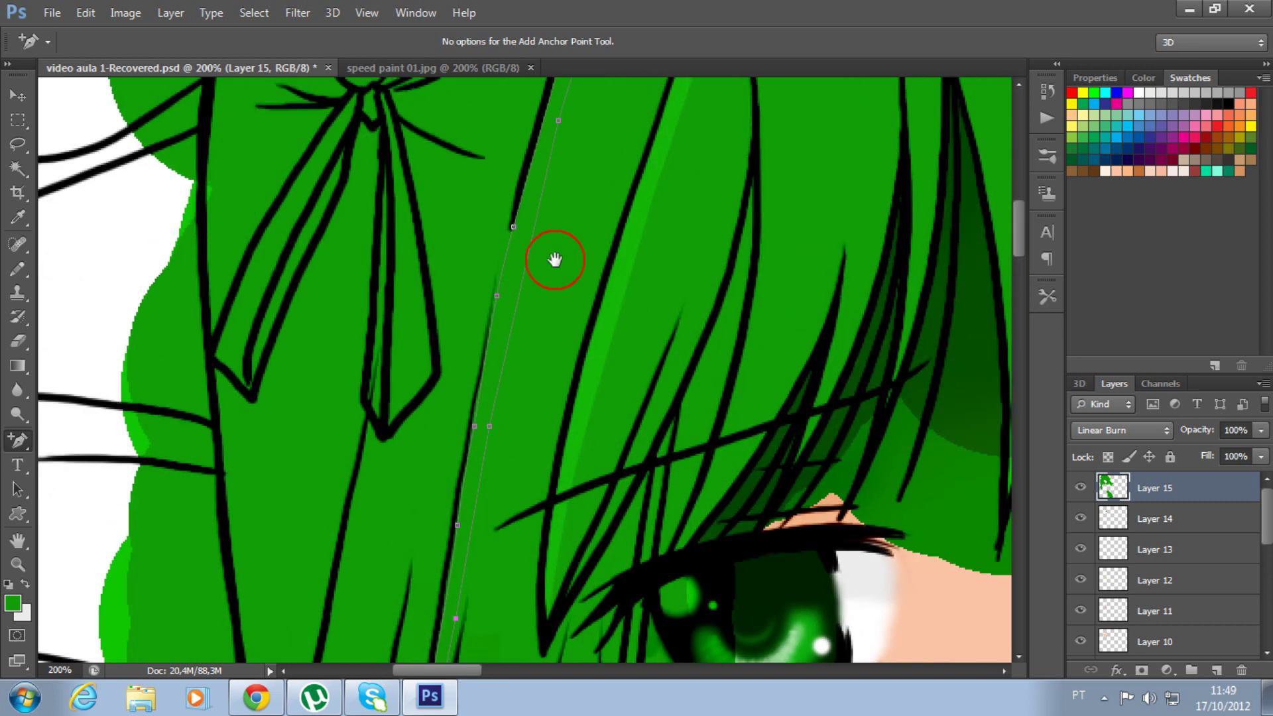
left_click(526, 268)
left_click_drag(608, 187, 587, 361)
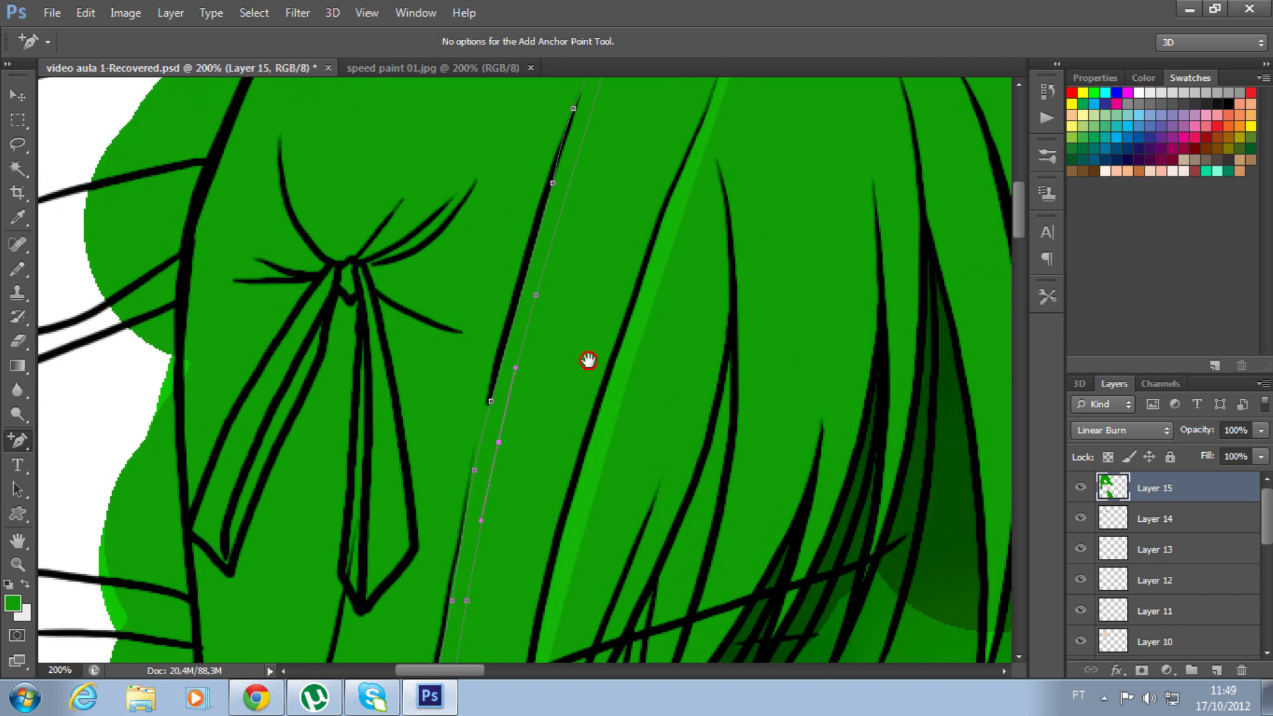
left_click(554, 208)
left_click_drag(620, 190, 616, 309)
key("ctrl+Return")
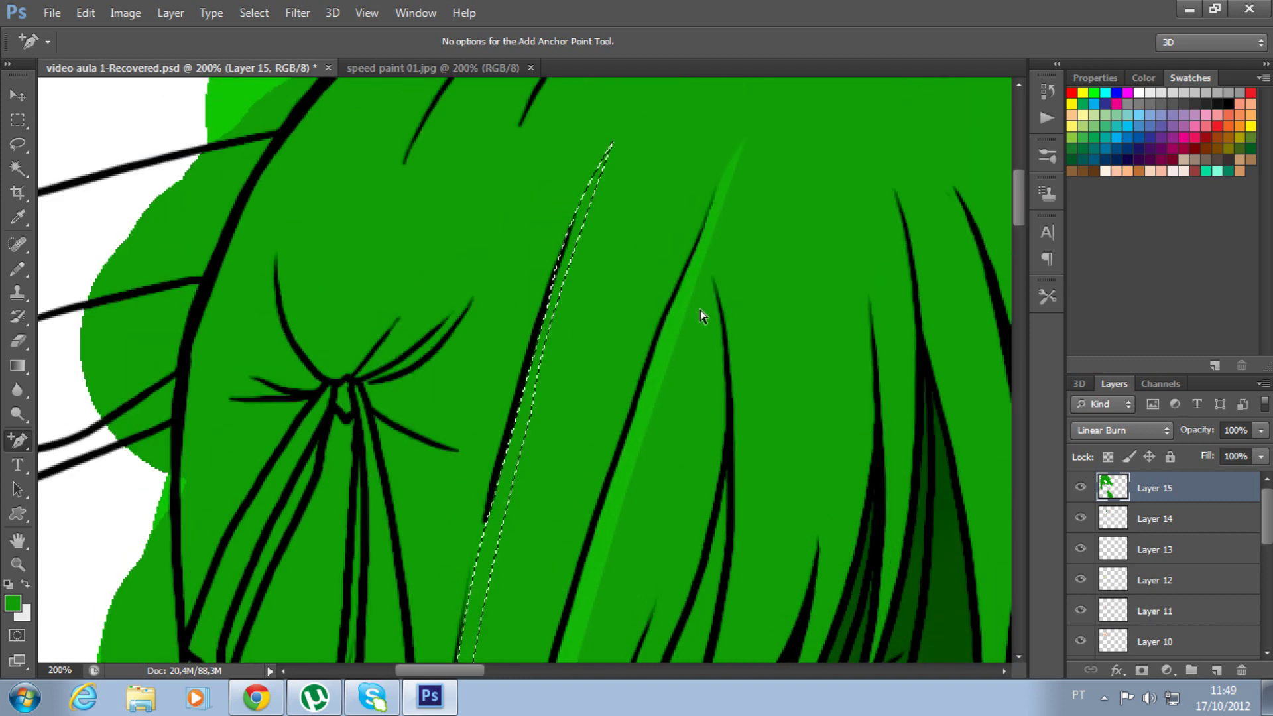
key("ctrl+minus")
key("ctrl+minus")
With the Dodge Tool active, deselect the strand, zoom to 200% beside the eye, and reselect the Pen Tool.
mouse_move(700, 309)
left_mouse_down()
mouse_move(701, 286)
mouse_move(702, 310)
left_mouse_up()
key("o")
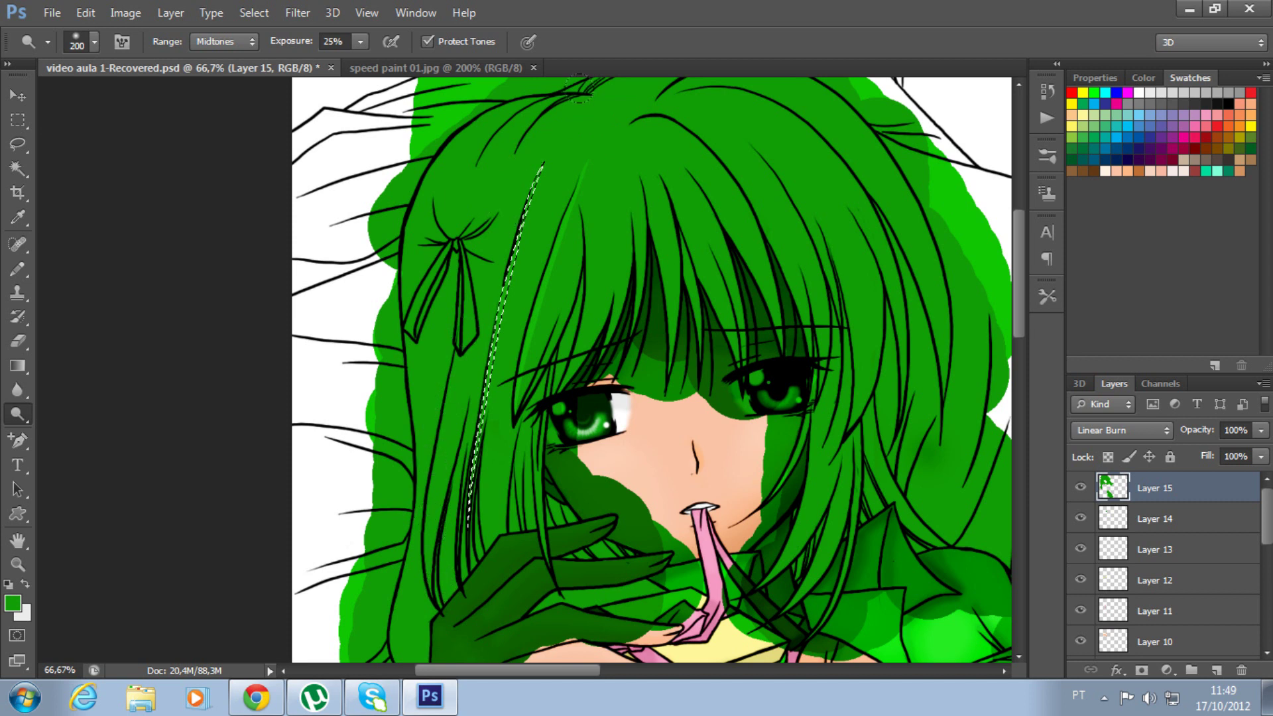
key("ctrl+d")
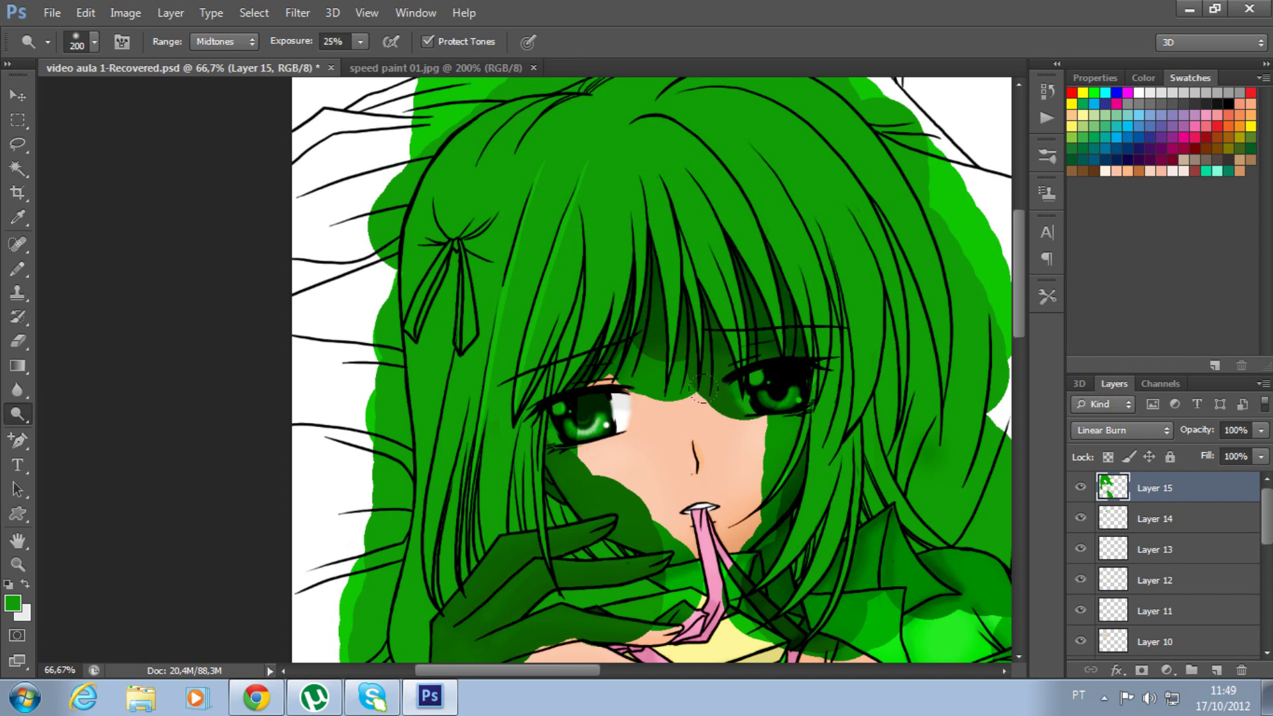
key("ctrl+plus")
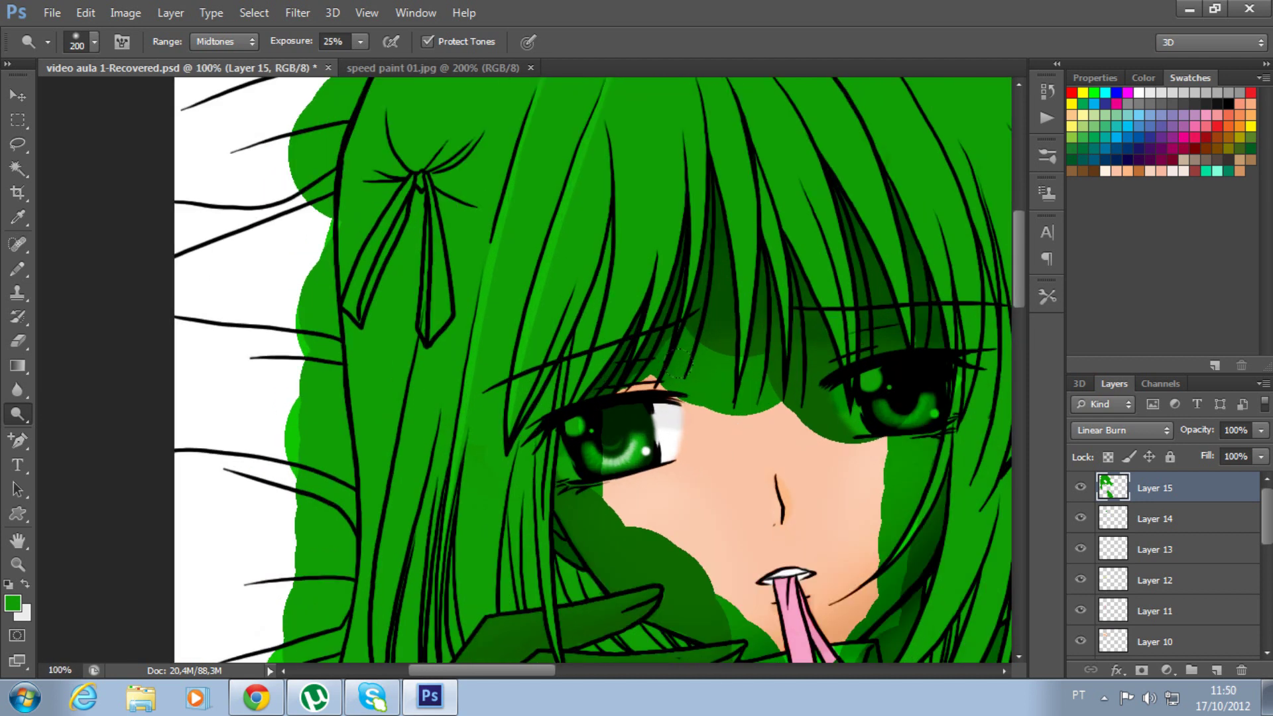
key("ctrl+plus")
left_click_drag(695, 454, 768, 208)
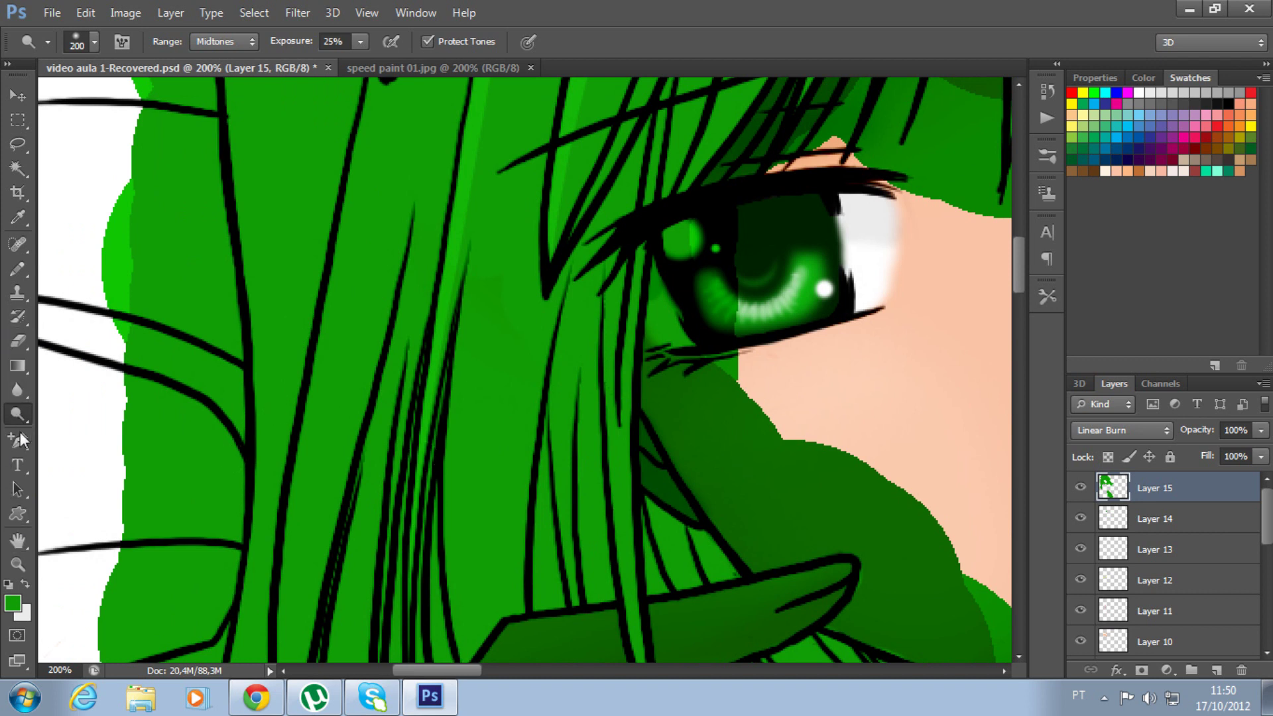
left_click_drag(22, 440, 80, 441)
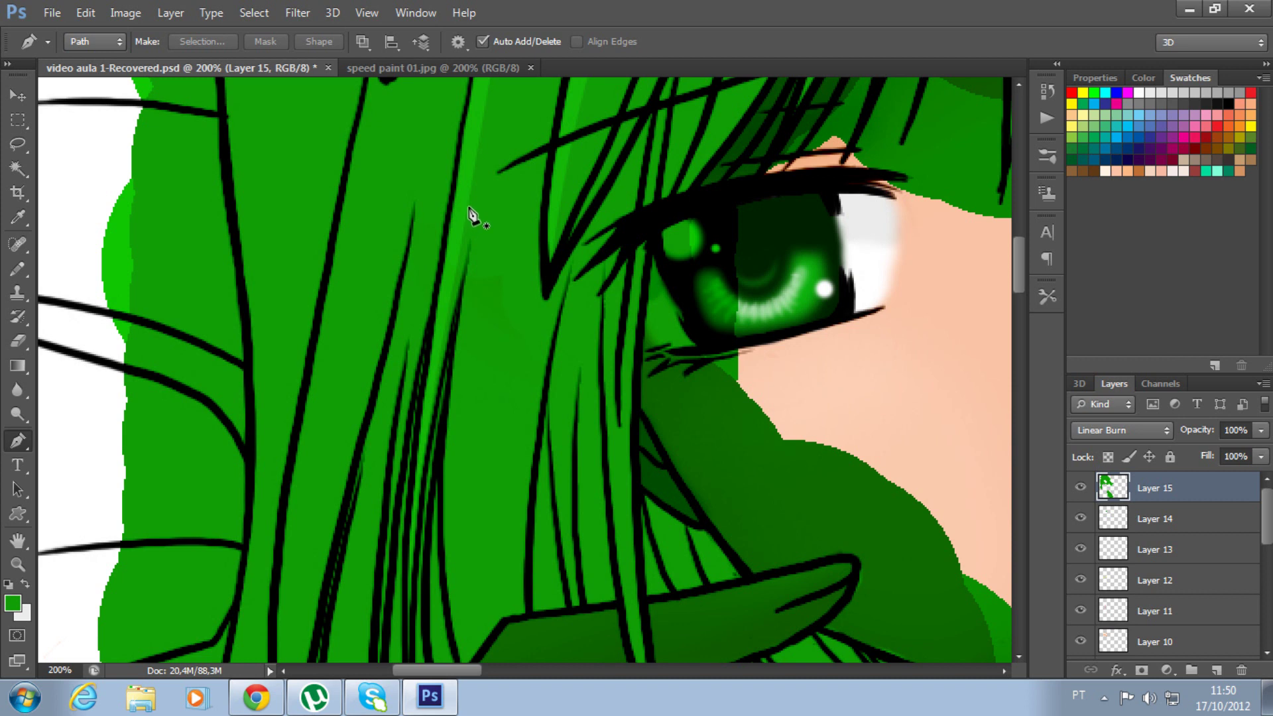
Draw a closed three-point Pen path along the hair strand left of the eye.
scroll(533, 397, "up", 5)
scroll(533, 411, "up", 3)
scroll(532, 384, "up", 1)
scroll(510, 371, "down", 6)
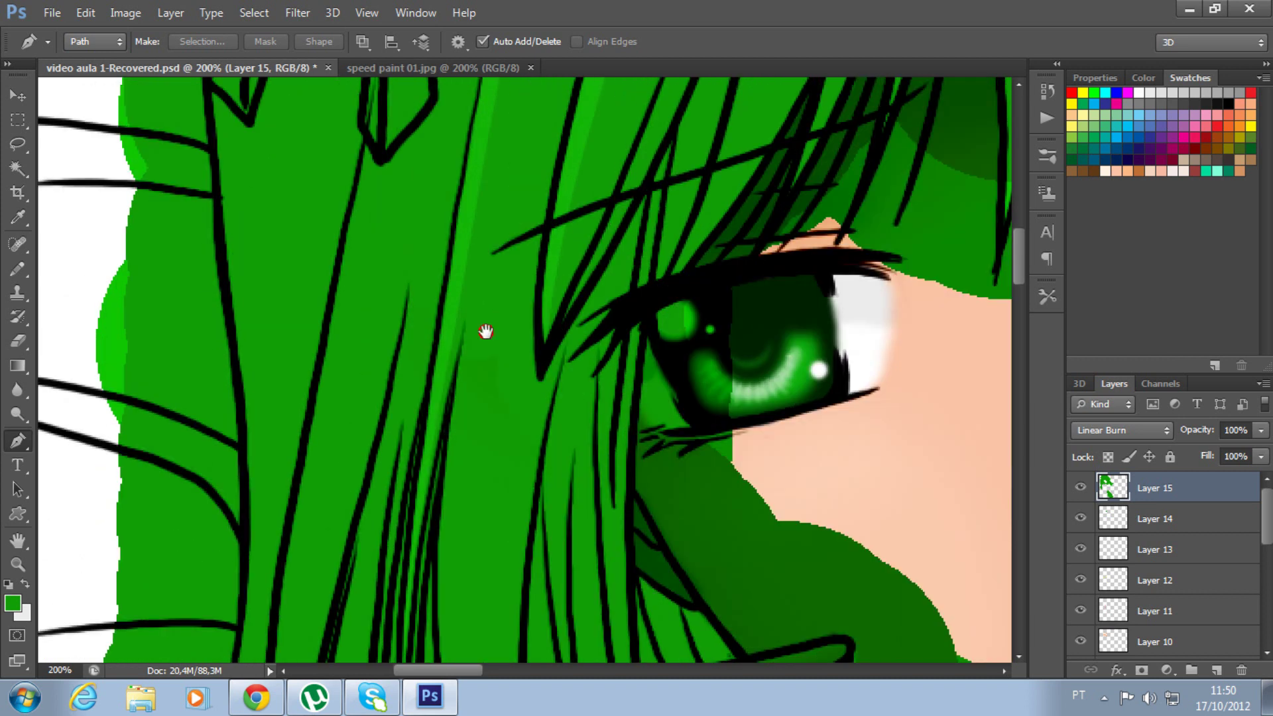
left_click(473, 298)
scroll(484, 533, "down", 3)
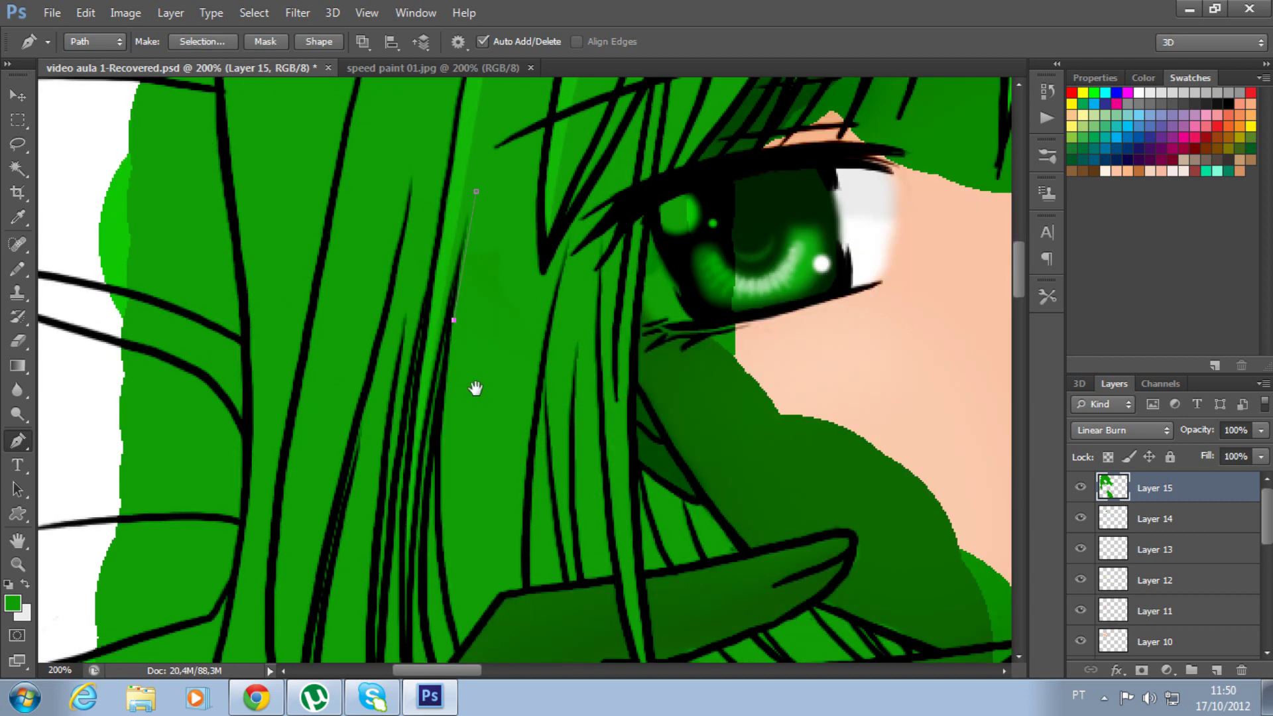
scroll(450, 605, "down", 2)
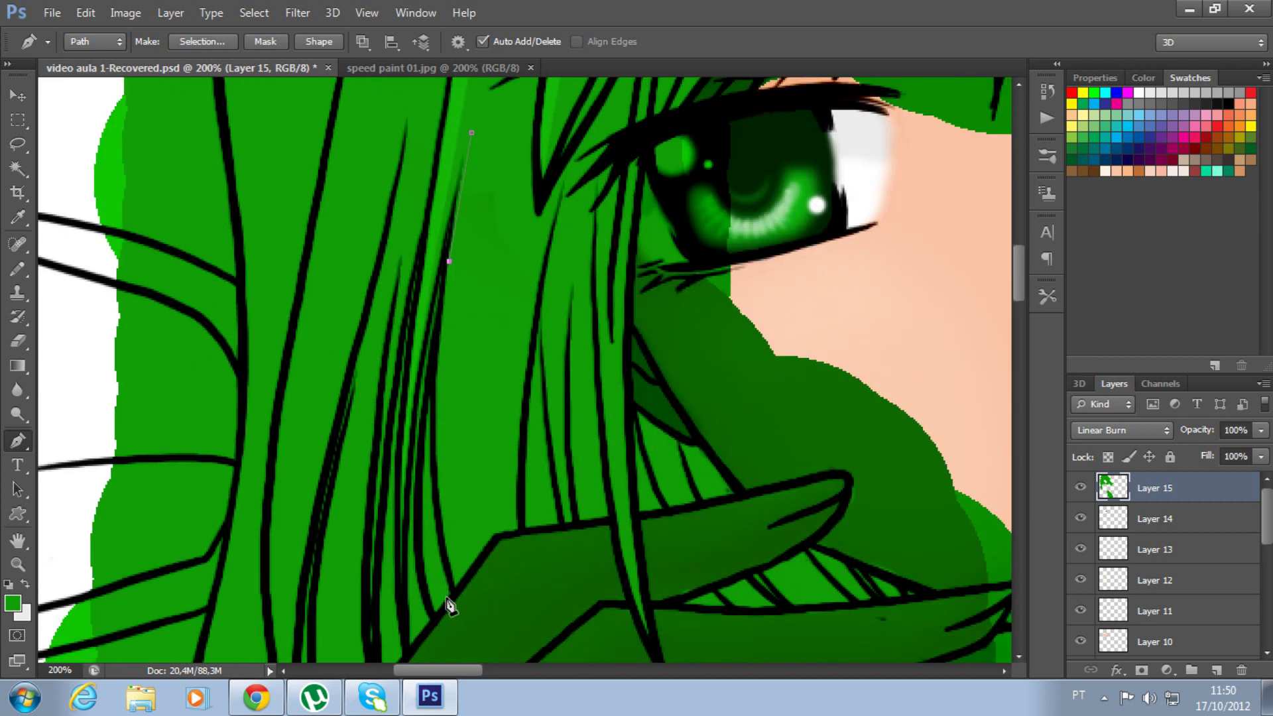
left_click(459, 421)
left_click(472, 132)
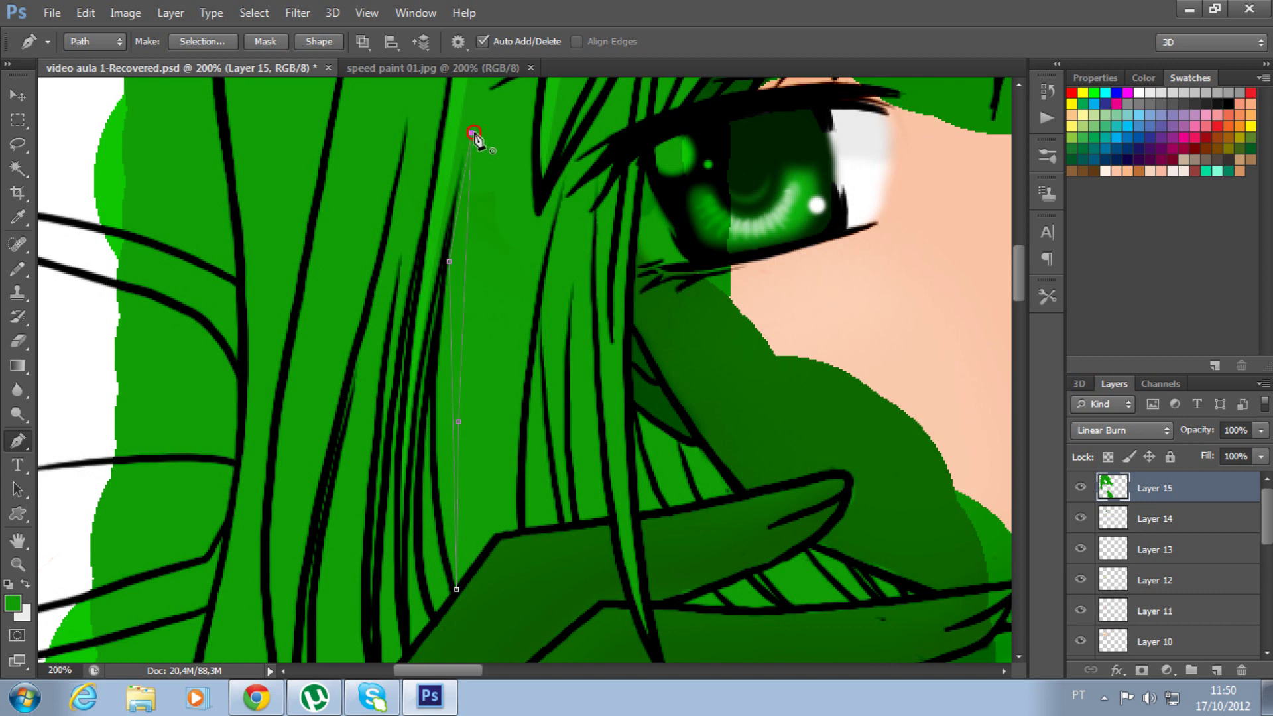
Bend the strand path onto the dark hair line with added anchor points and load it as a selection.
right_click(17, 441)
left_click(65, 482)
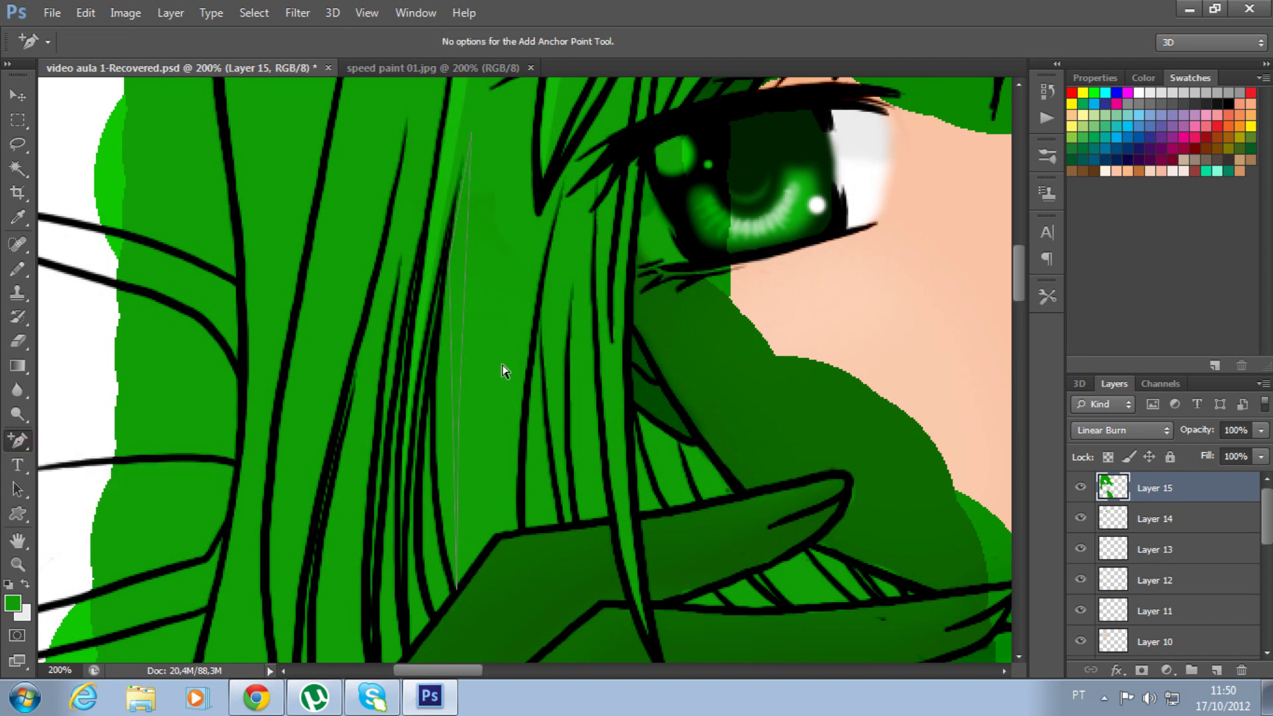
left_click_drag(455, 363, 434, 388)
left_click_drag(457, 294, 442, 320)
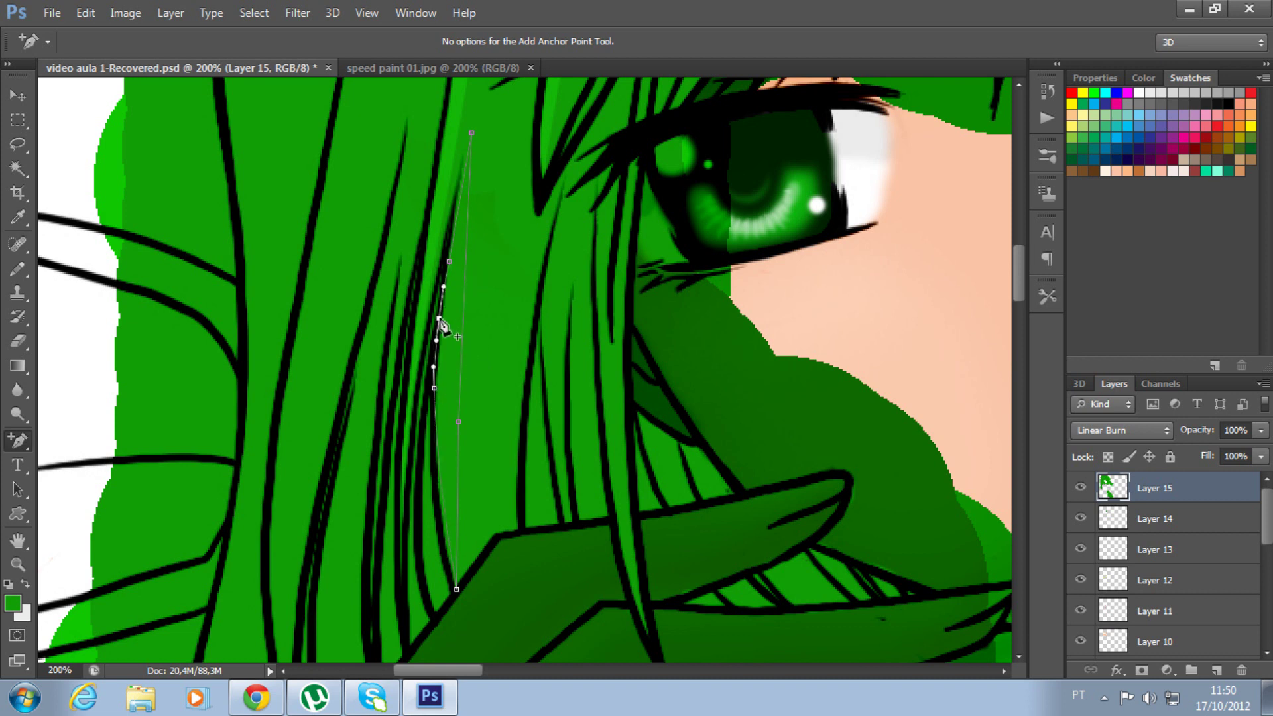
left_click_drag(464, 398, 453, 394)
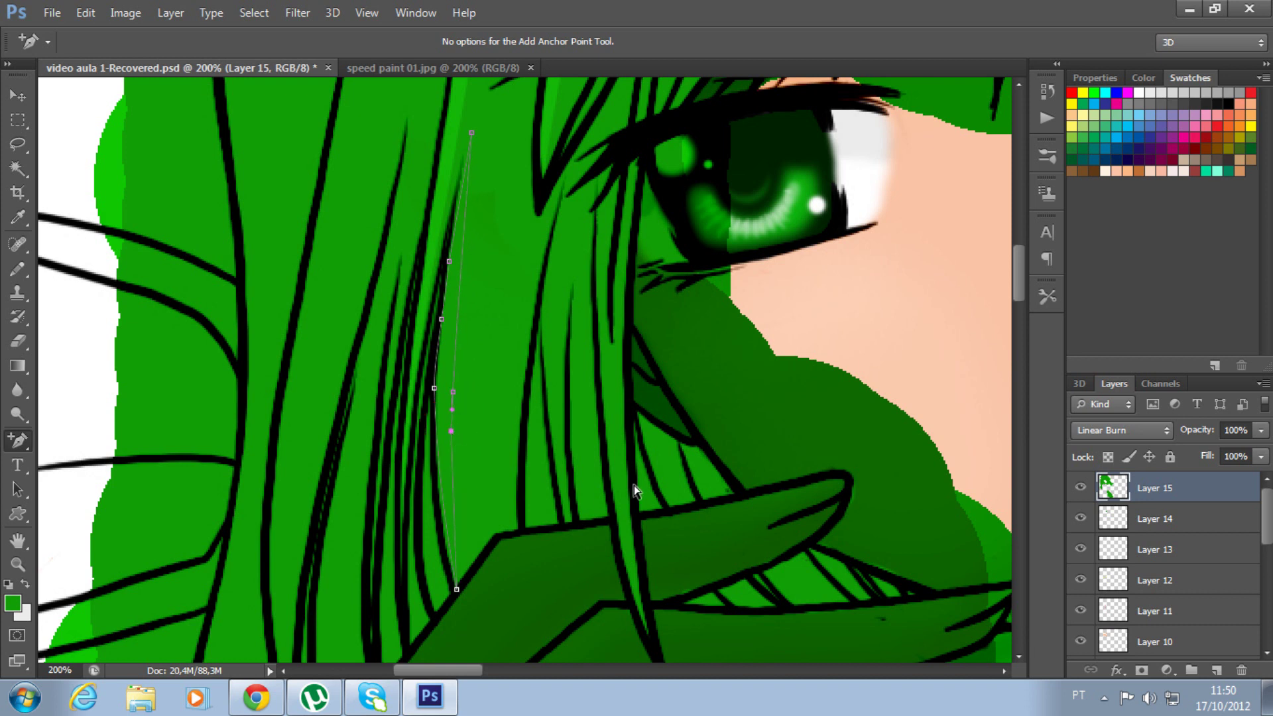
key("ctrl+Return")
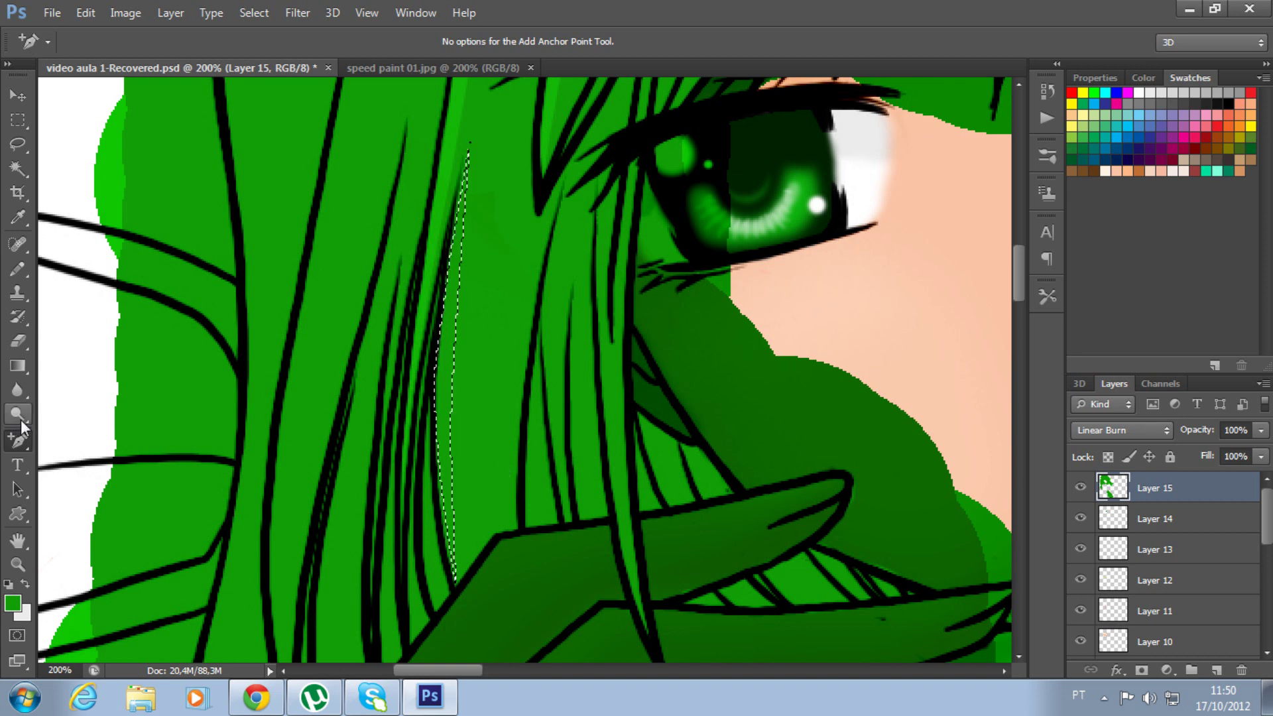
Pick the Dodge Tool and clear the selection around the strand beside the eye.
left_click(17, 269)
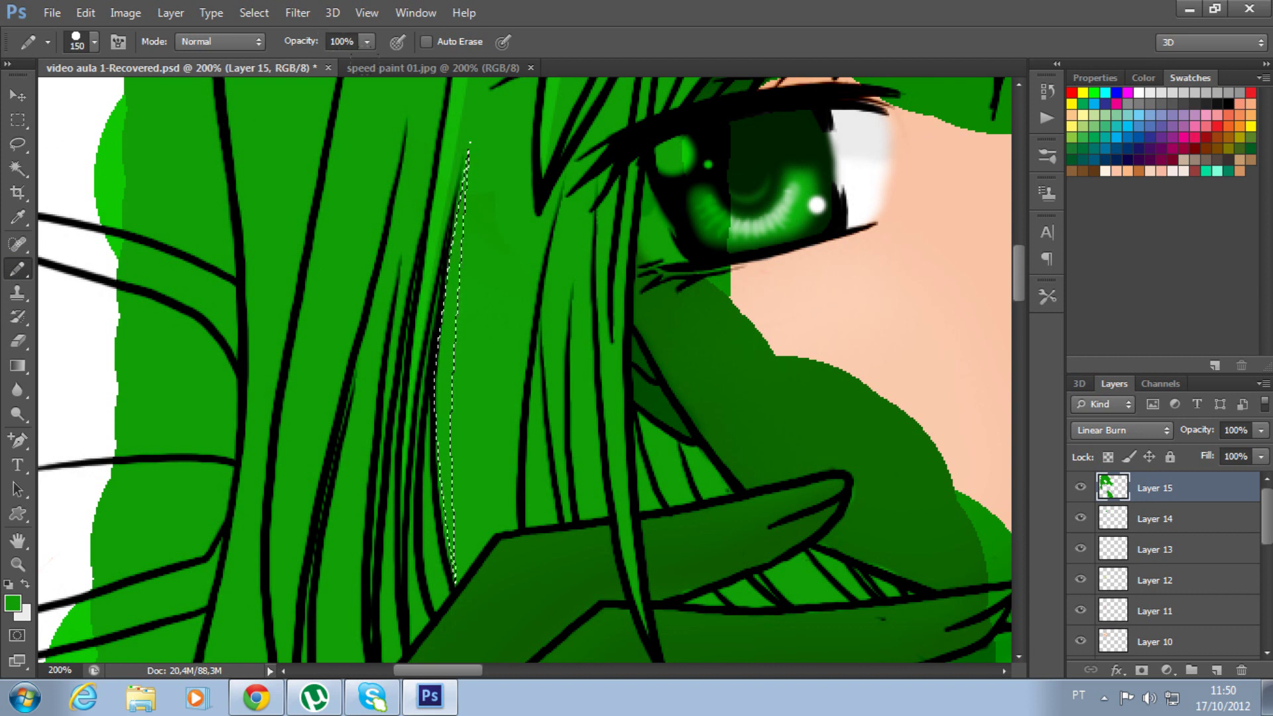
left_click(18, 414)
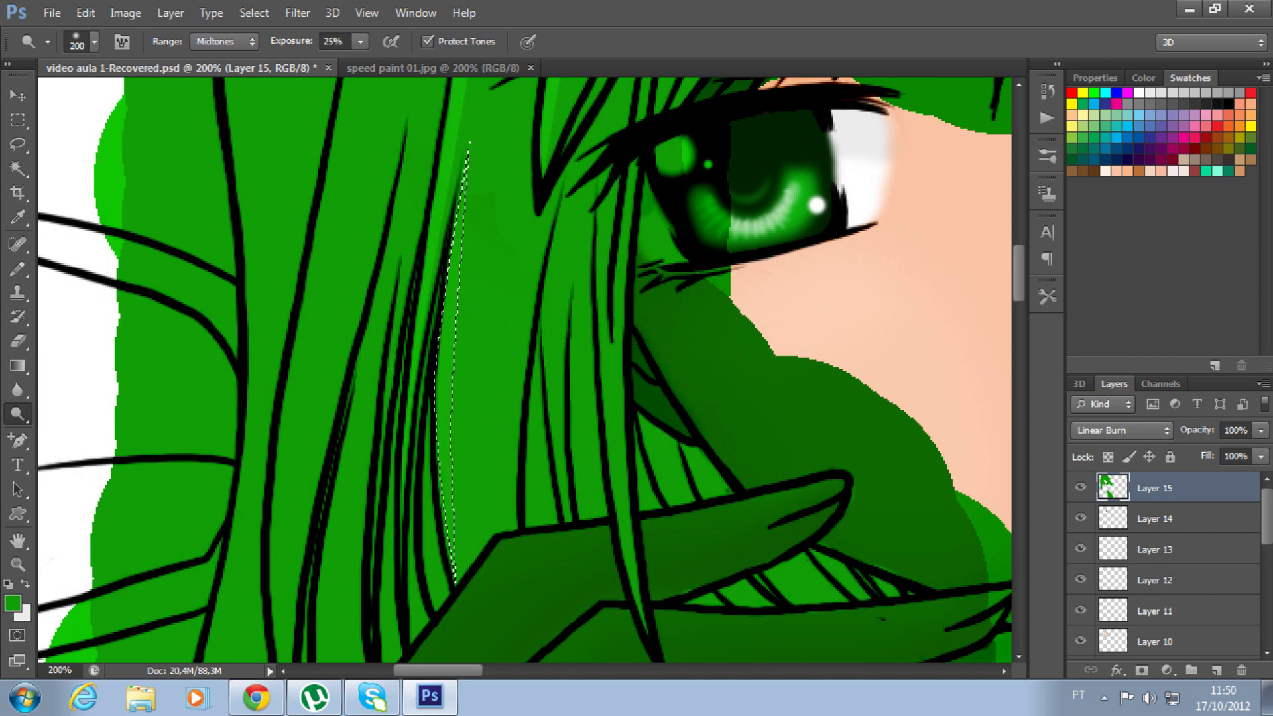
key("ctrl+d")
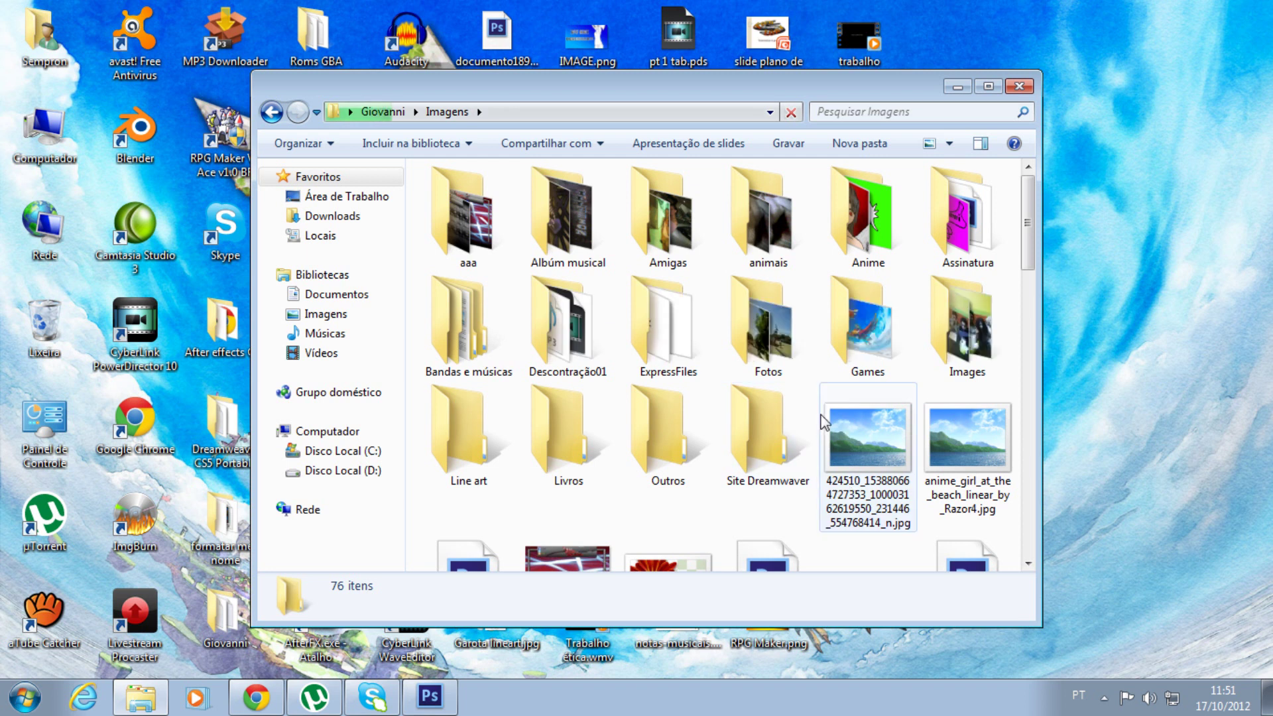
Browse the Anime and 3D folders in a maximized Explorer window, then return to Imagens.
double_click(875, 229)
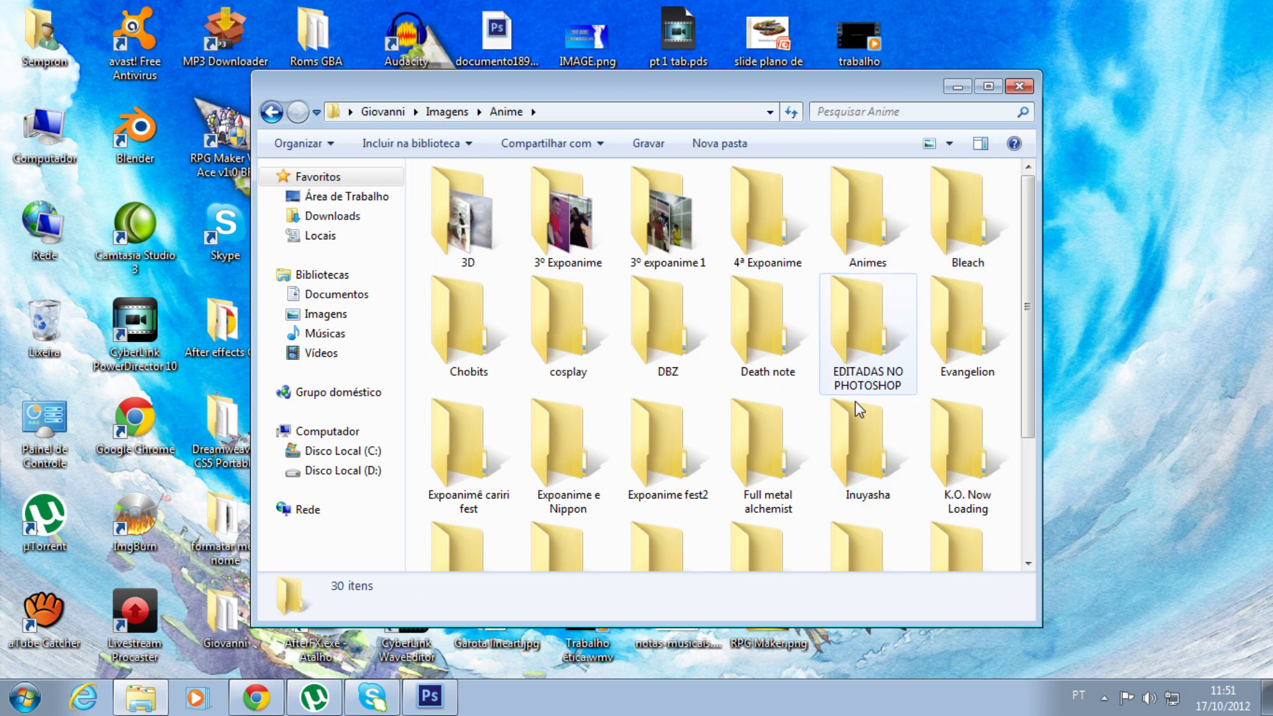
double_click(458, 218)
left_click(988, 86)
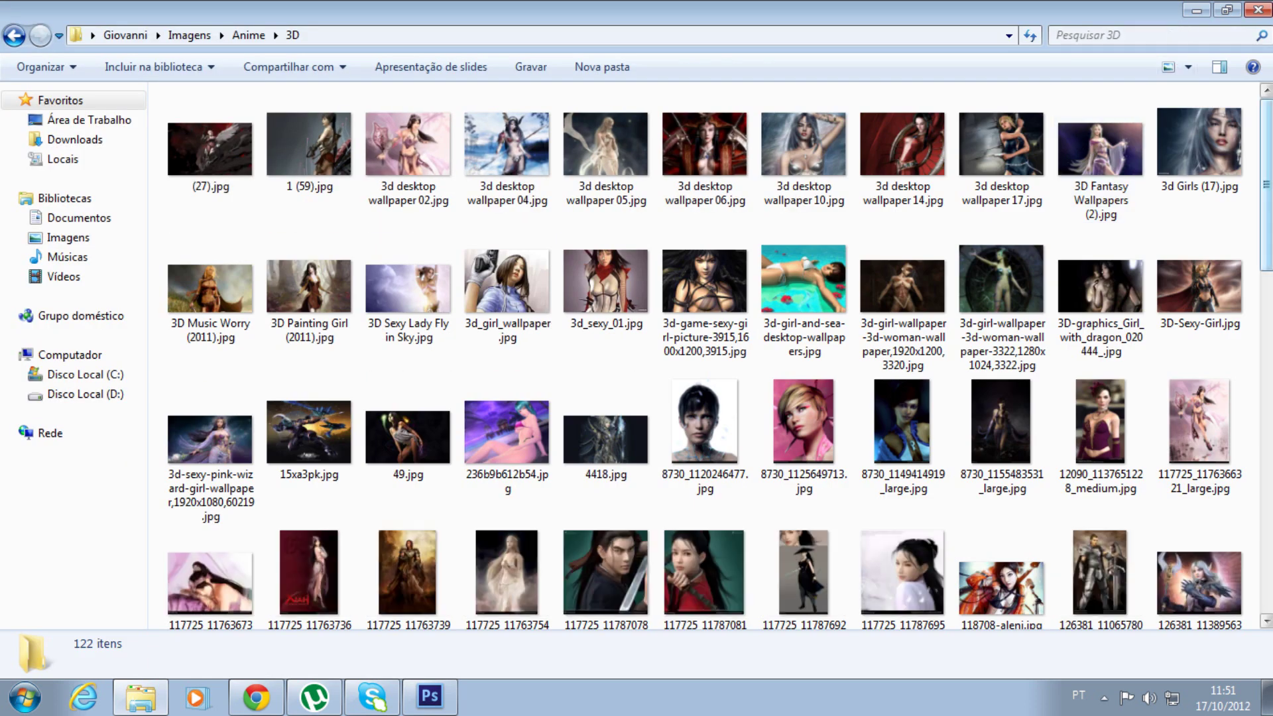
left_click(1266, 305)
scroll(1266, 305, "up", 3)
scroll(1266, 305, "up", 3)
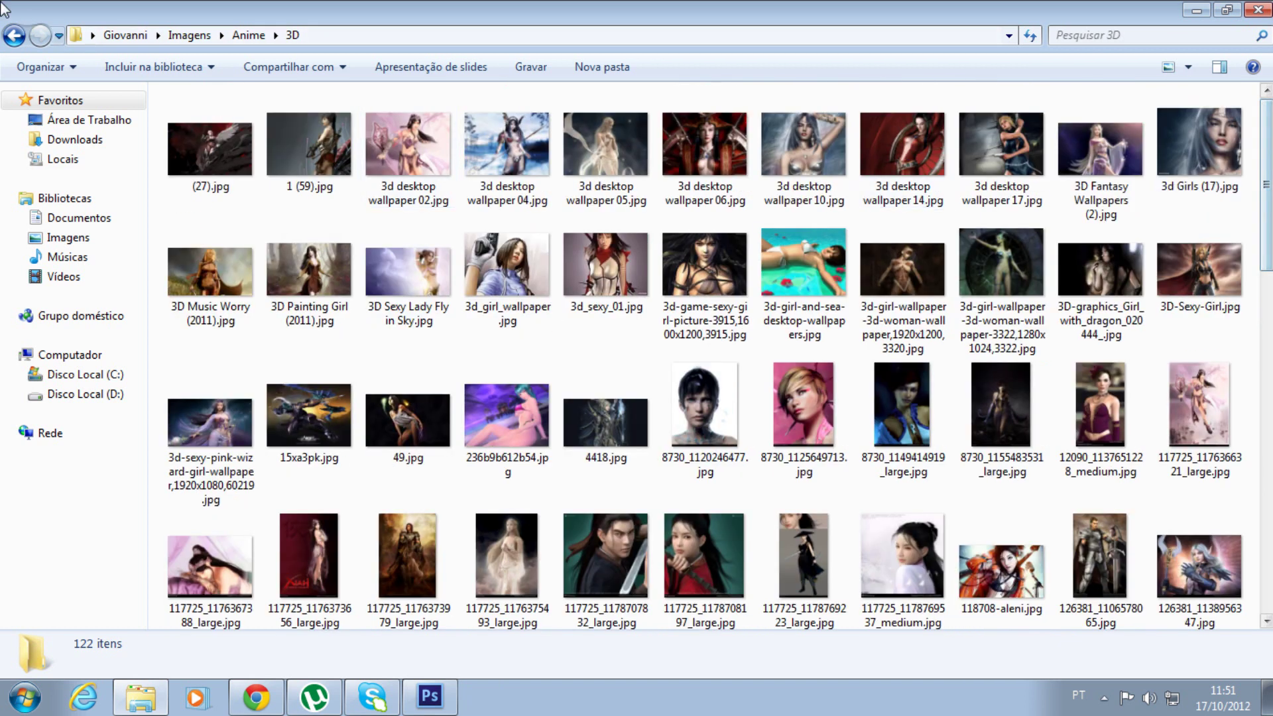
left_click(188, 35)
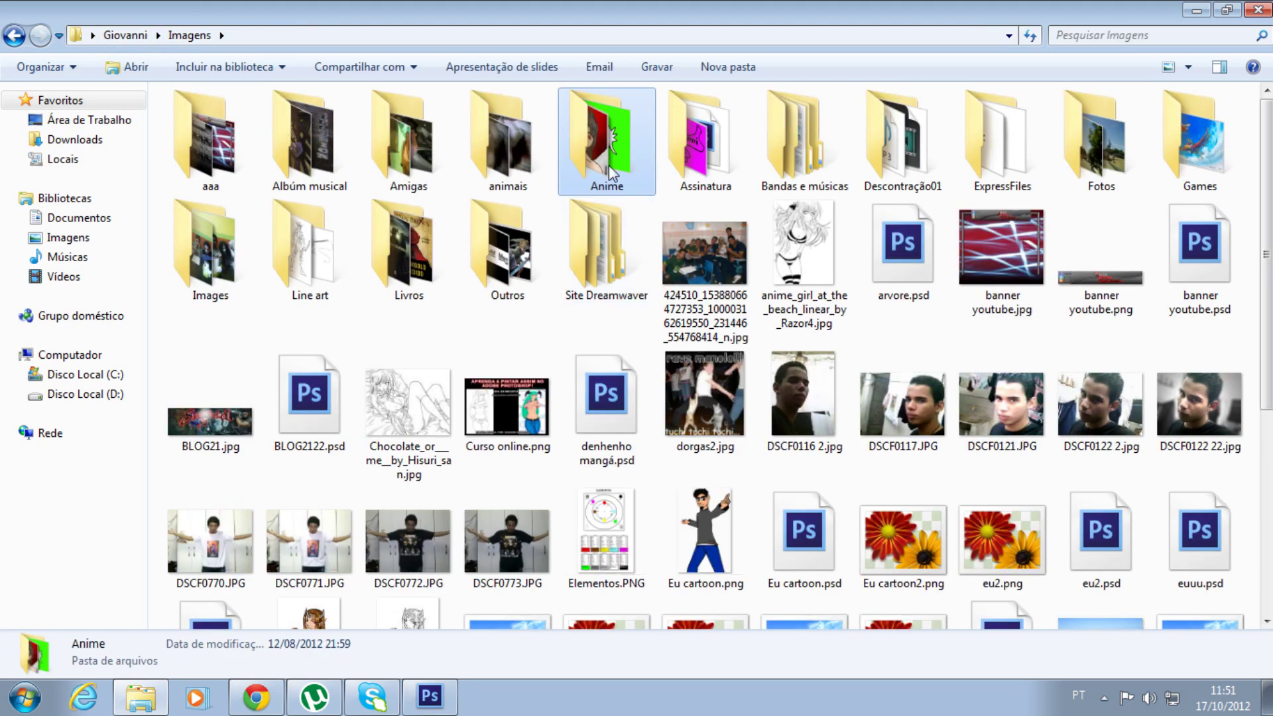
Go into Anime > Animes > Animal and preview Anime 26.jpg in Windows Photo Viewer.
double_click(609, 159)
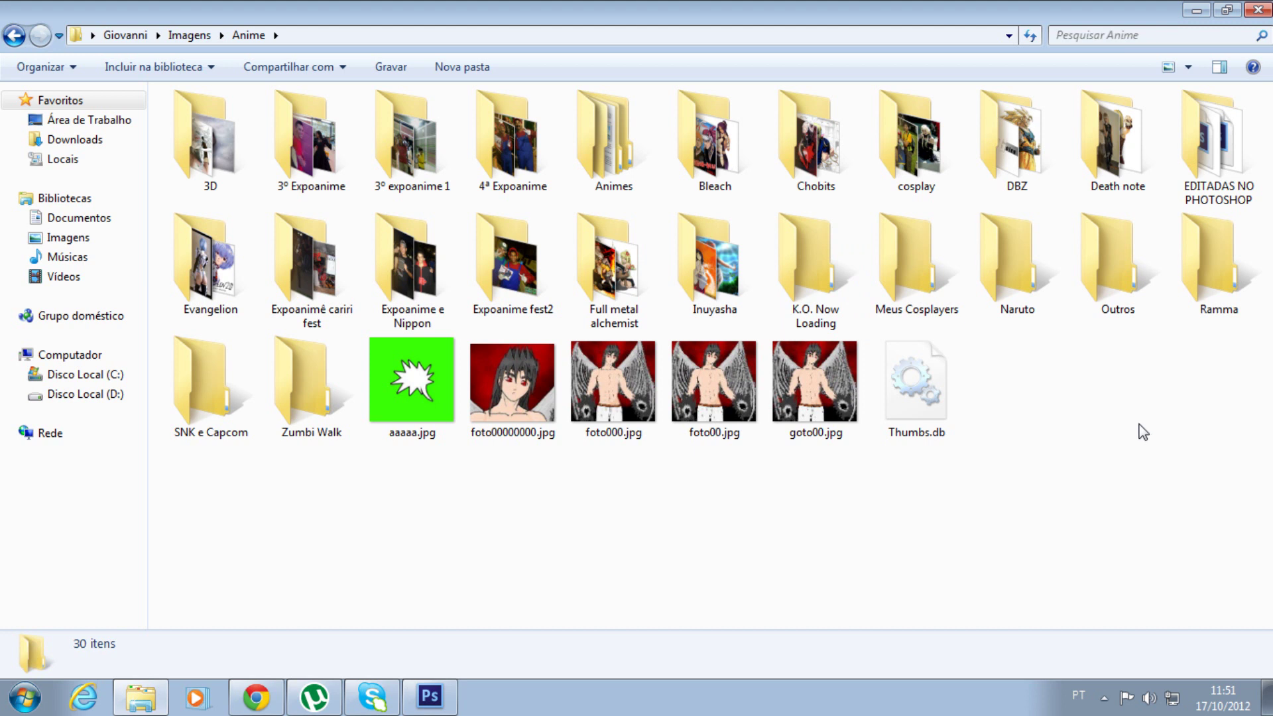
double_click(595, 137)
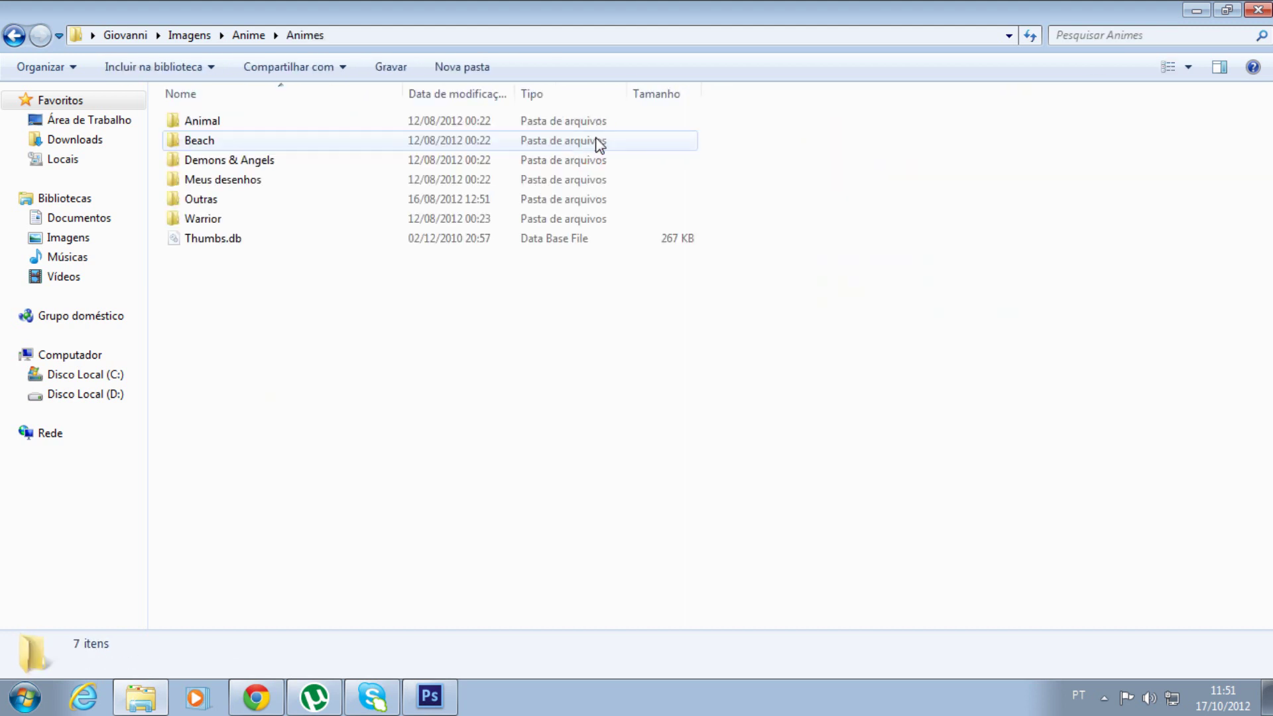
double_click(200, 125)
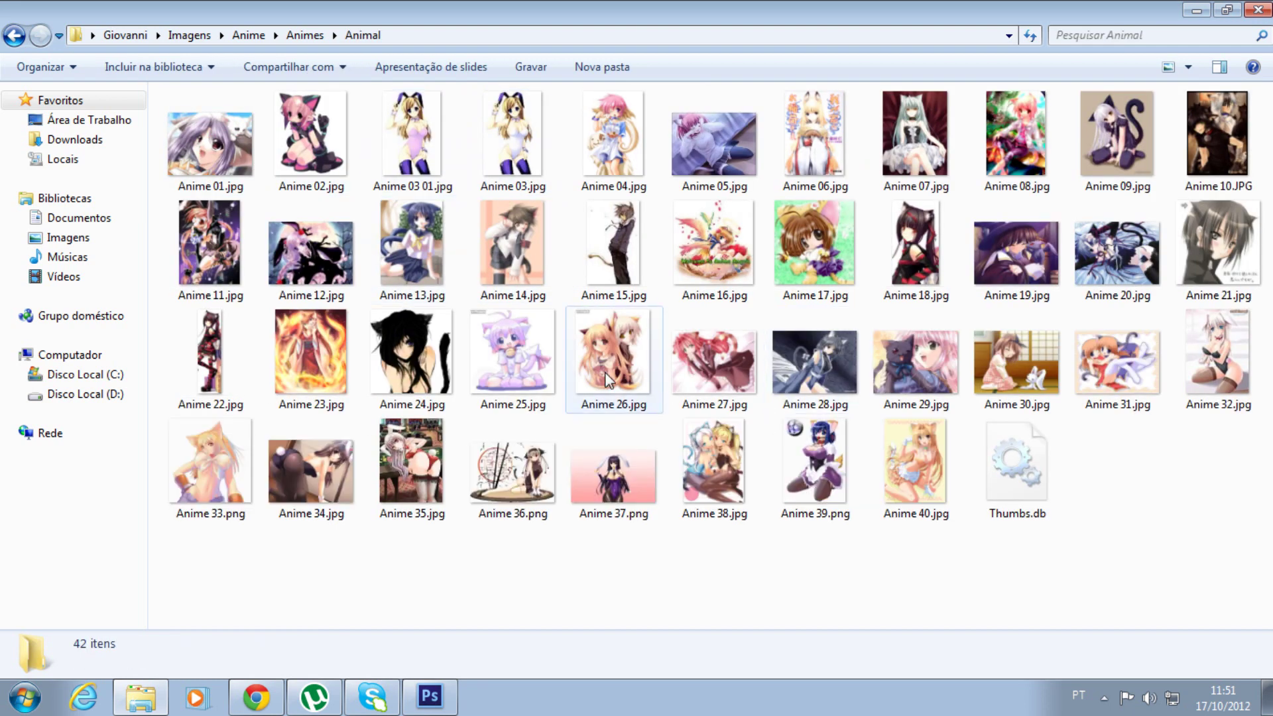
left_click(624, 459)
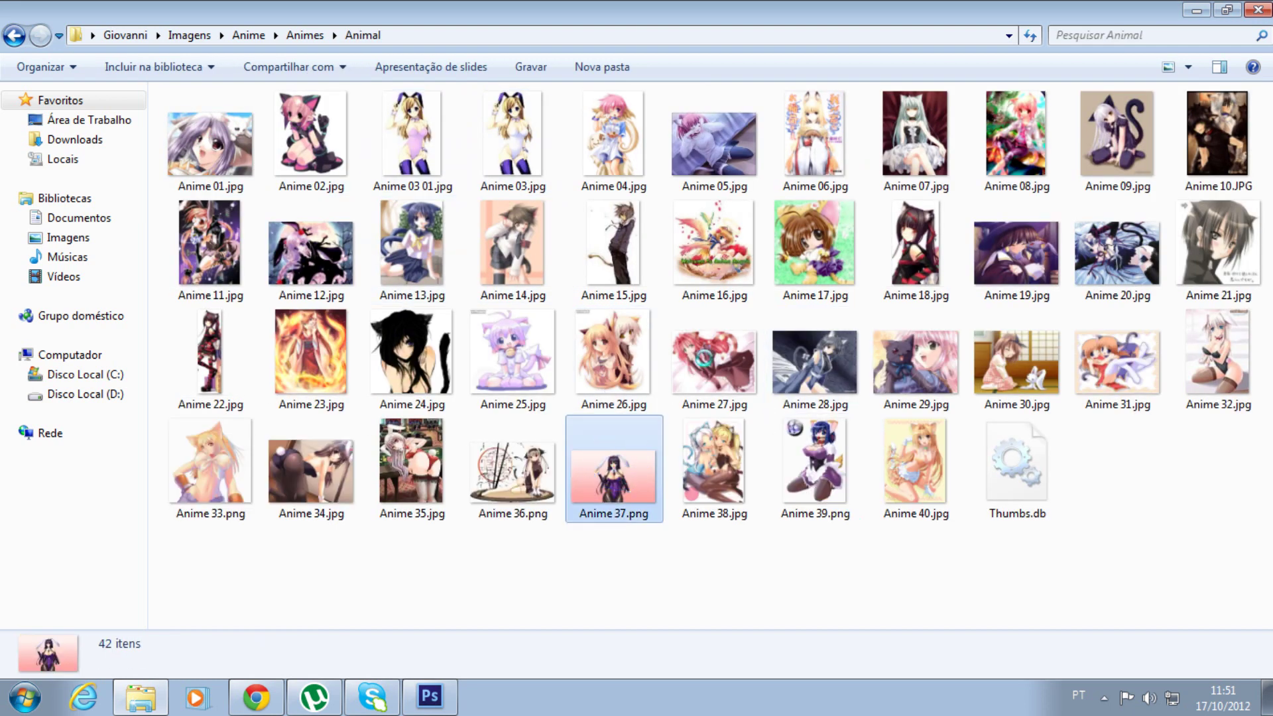
right_click(619, 464)
left_click(596, 371)
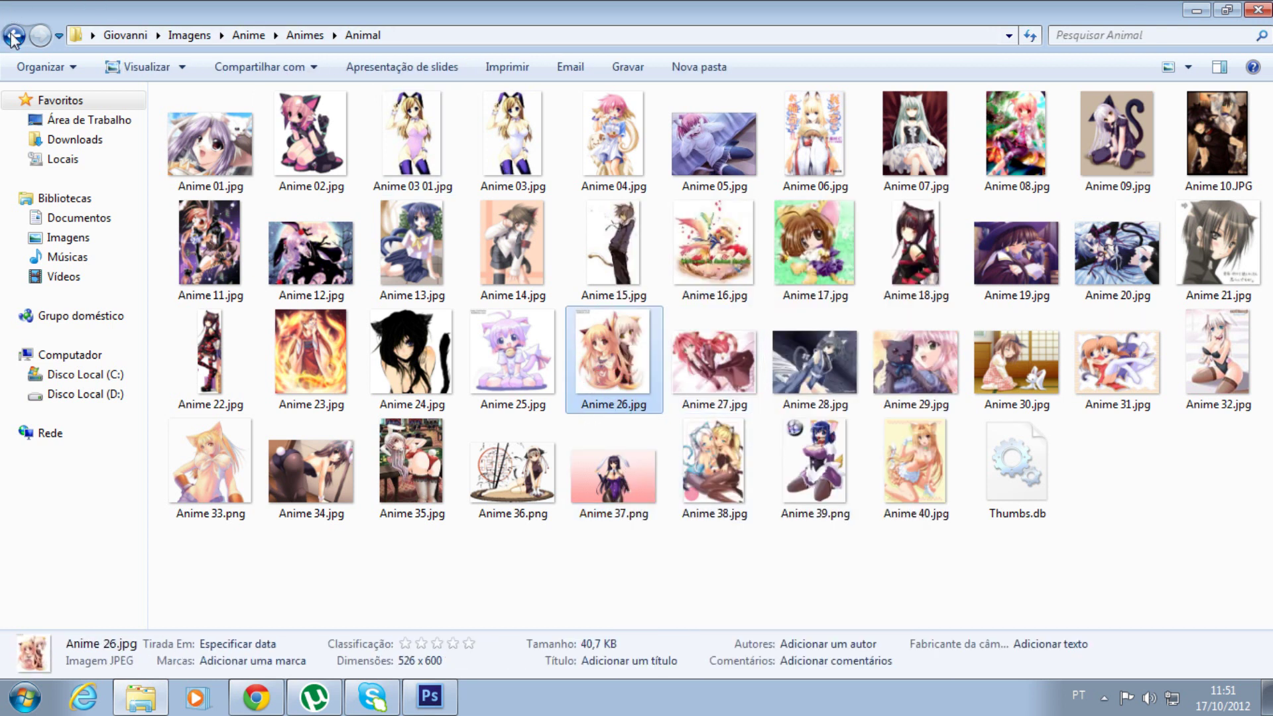
right_click(592, 349)
left_click(640, 204)
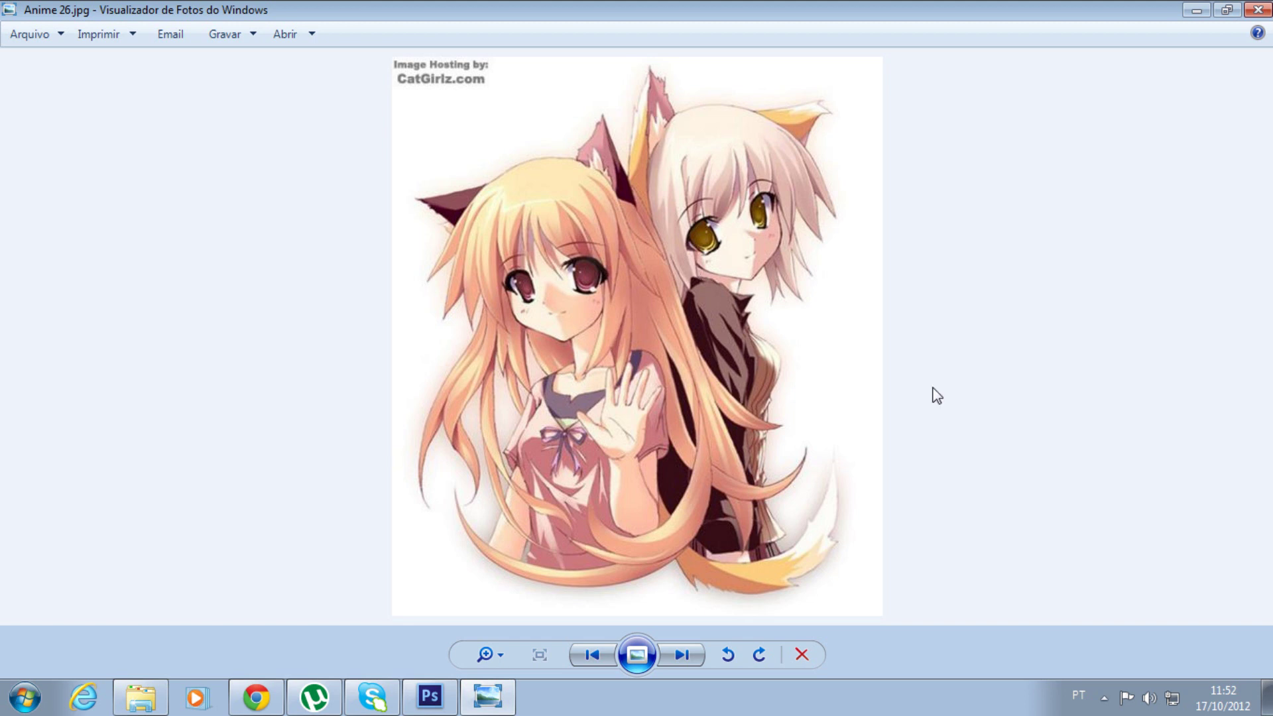
Step through Anime 27.jpg and Anime 28.jpg, zooming in to study the latter.
key("Right")
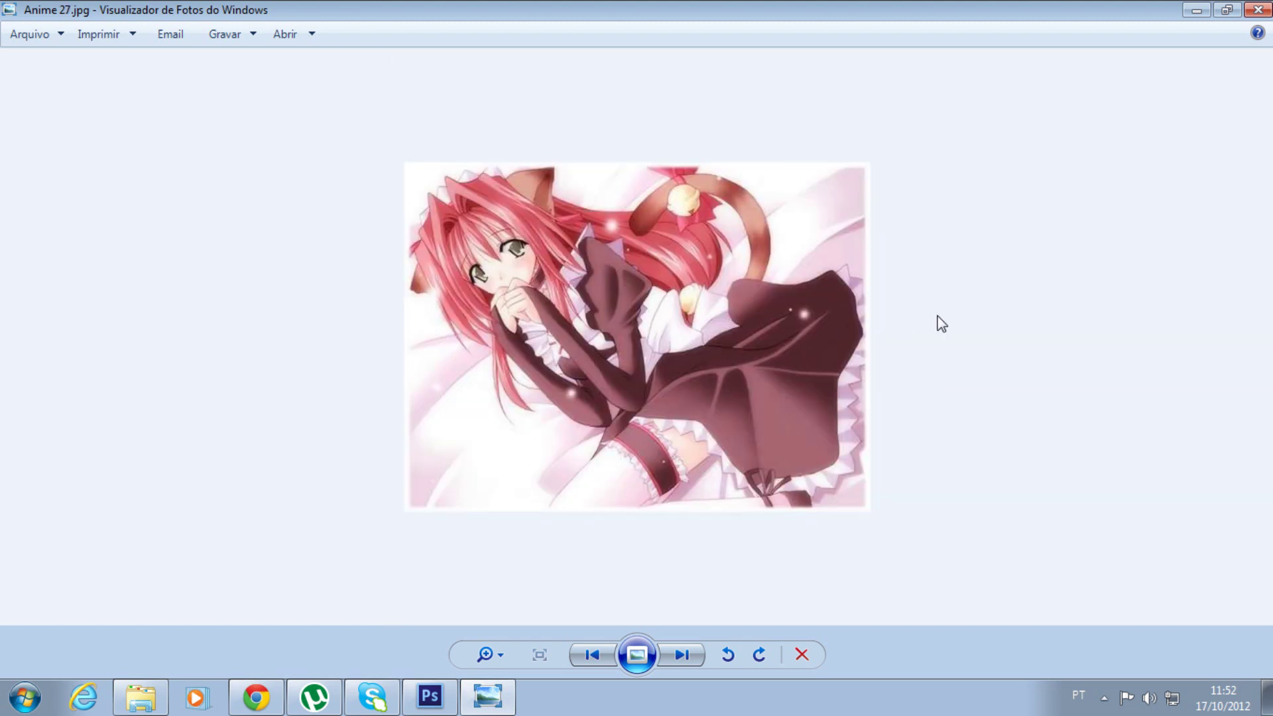
key("Right")
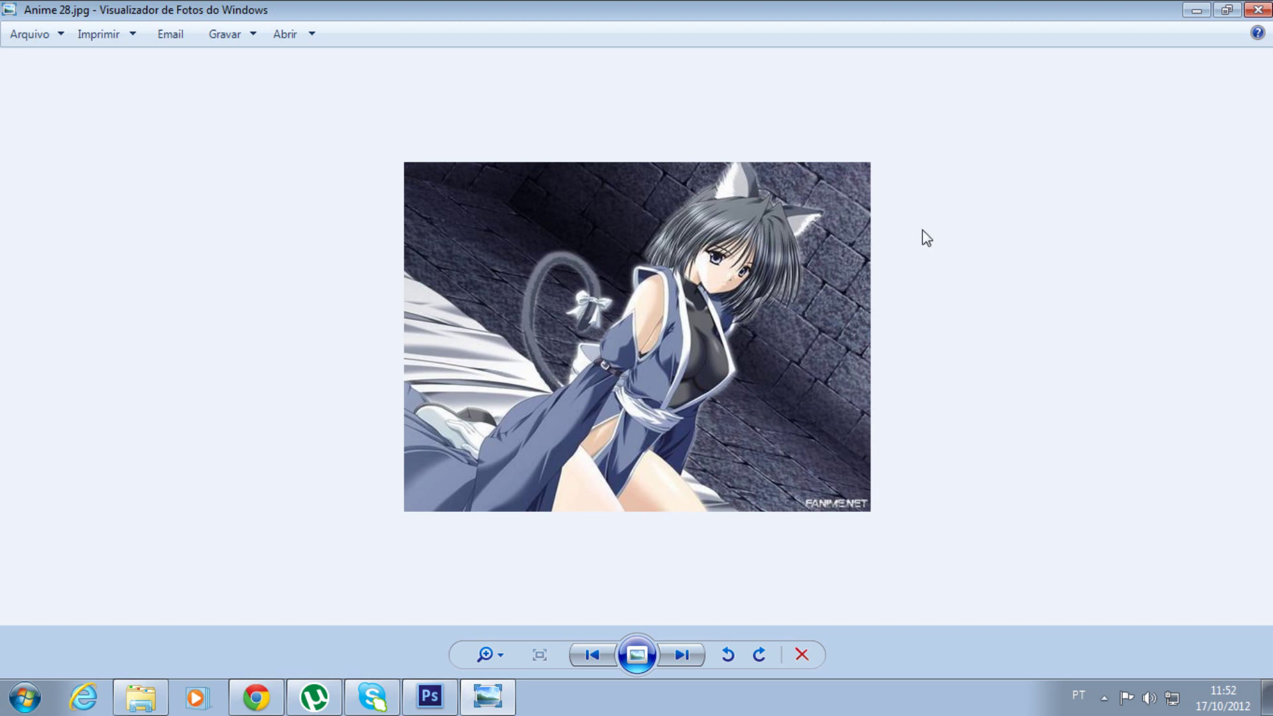
scroll(921, 229, "up", 1)
scroll(921, 229, "up", 1)
scroll(921, 230, "up", 2)
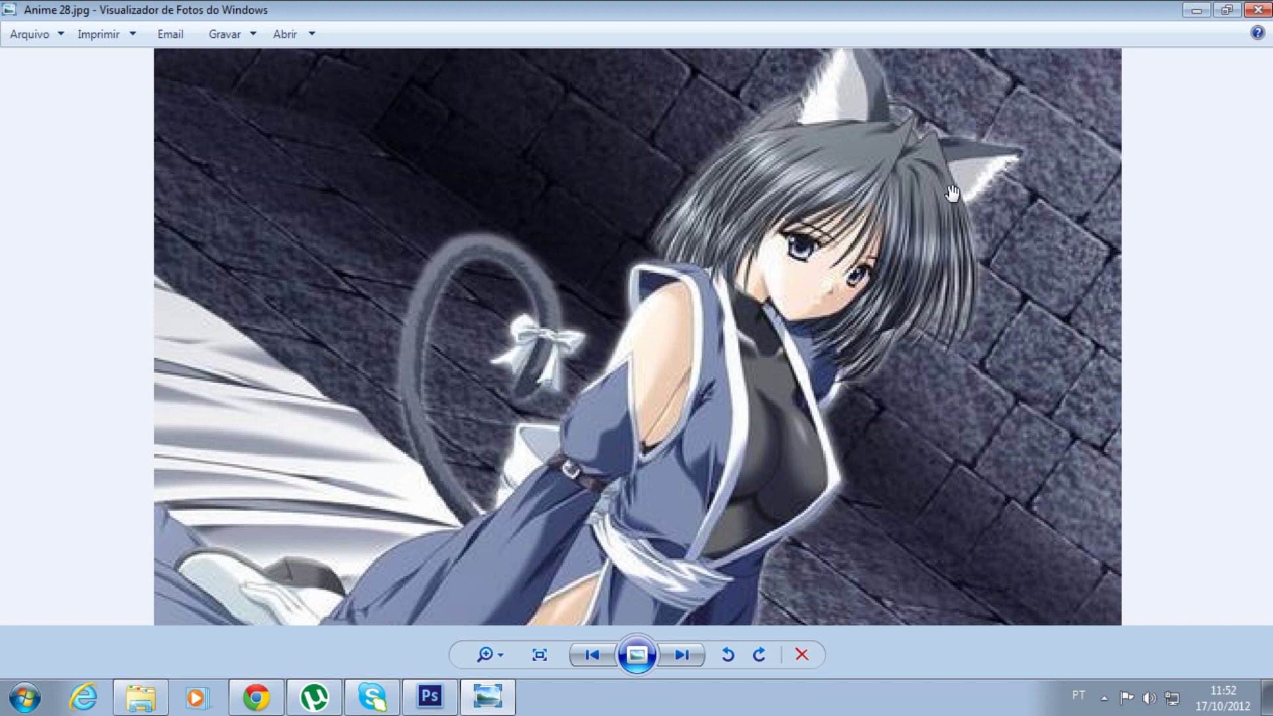
scroll(953, 193, "up", 2)
scroll(1048, 141, "up", 1)
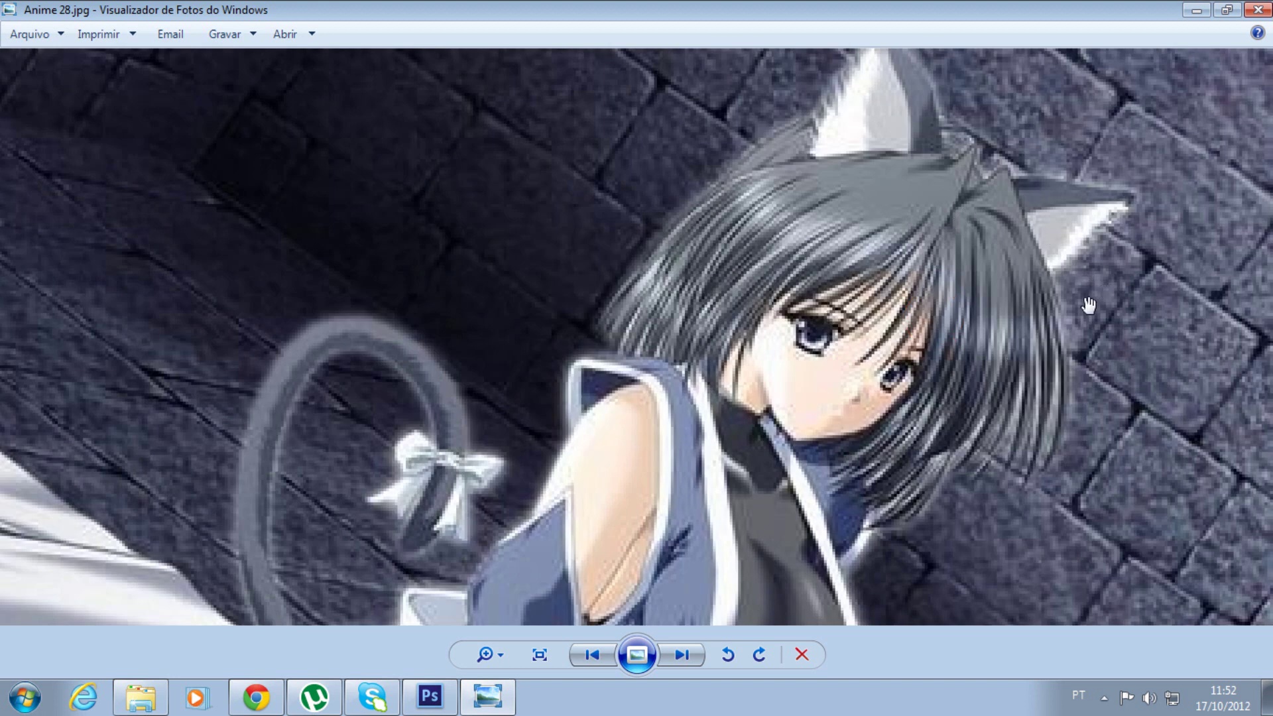
Zoom in and pan around Anime 29.jpg, then close Photo Viewer and the folder window.
key("Right")
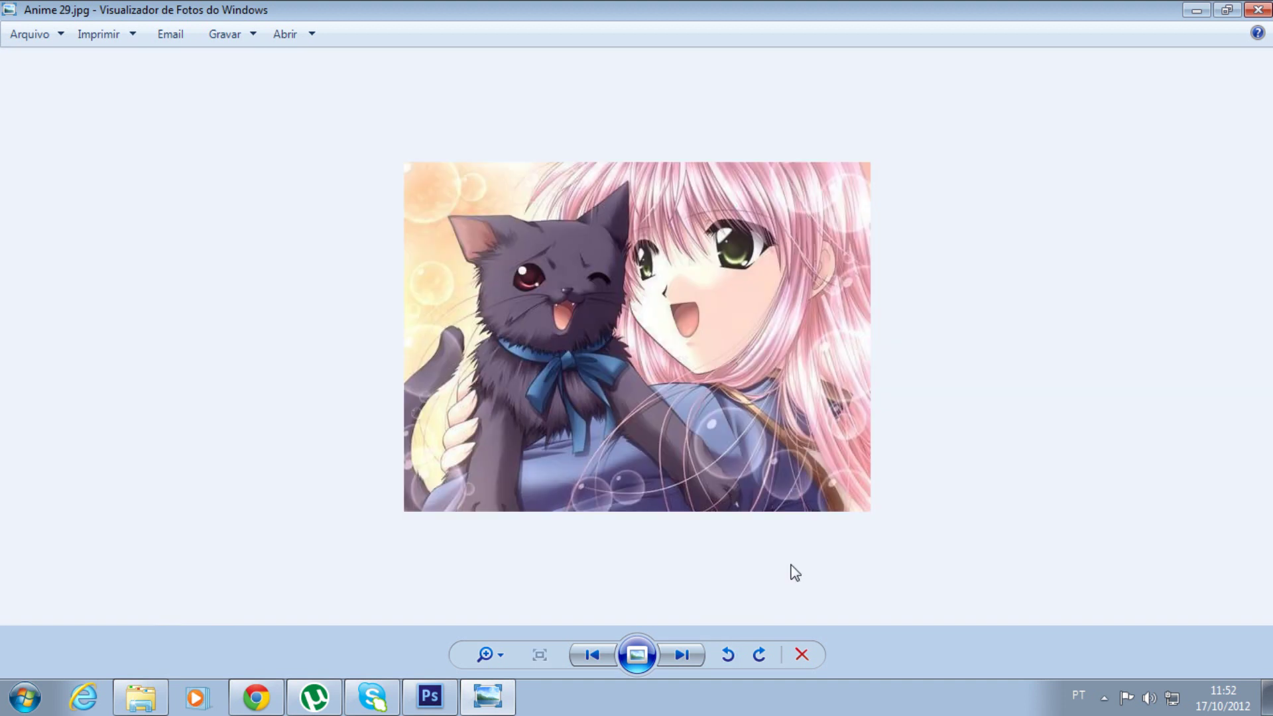
scroll(899, 225, "up", 1)
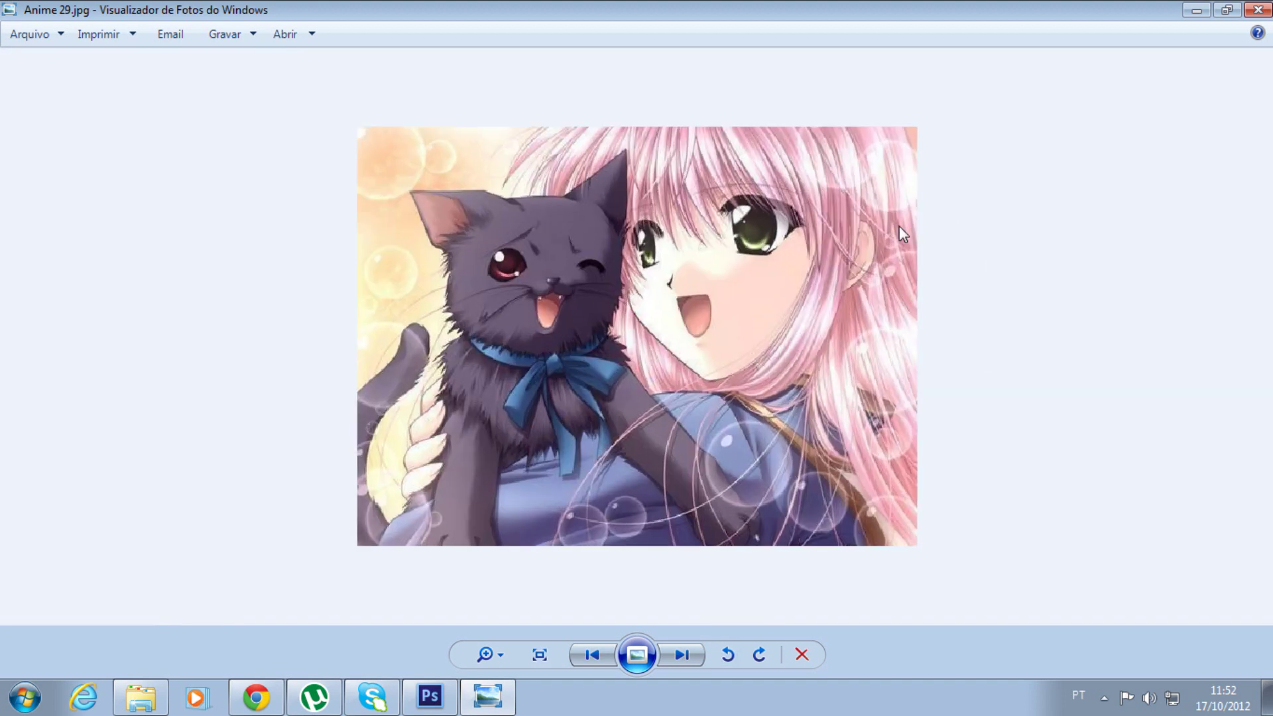
scroll(899, 226, "up", 1)
scroll(899, 226, "up", 1)
left_click_drag(1003, 345, 1003, 420)
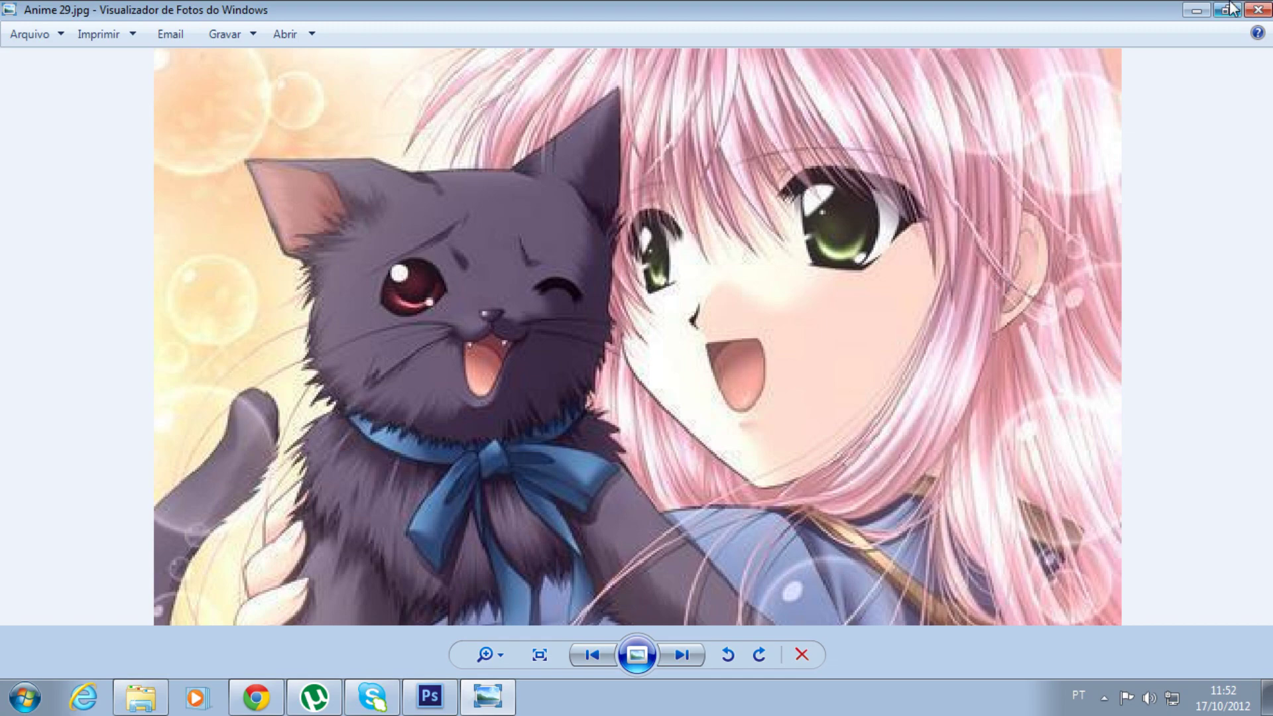
left_click(1257, 9)
left_click(1196, 10)
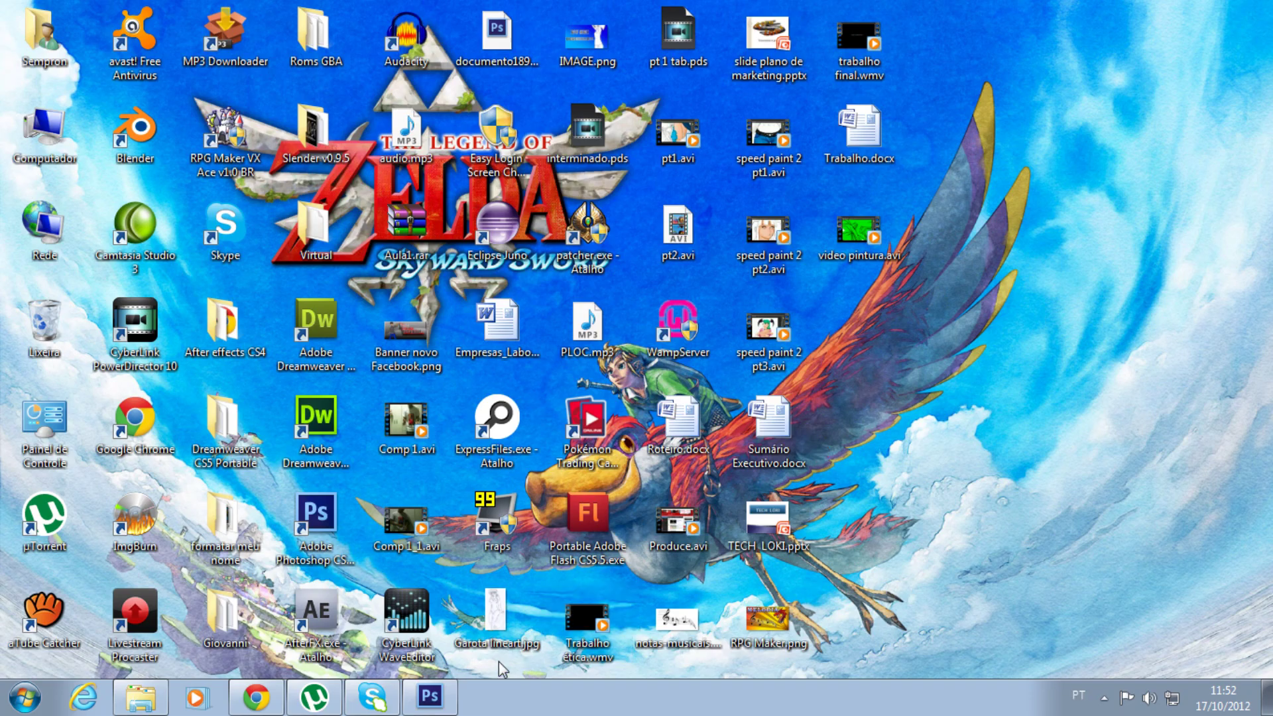
Draw a closed pen path along one lock of the green bangs.
left_click(429, 696)
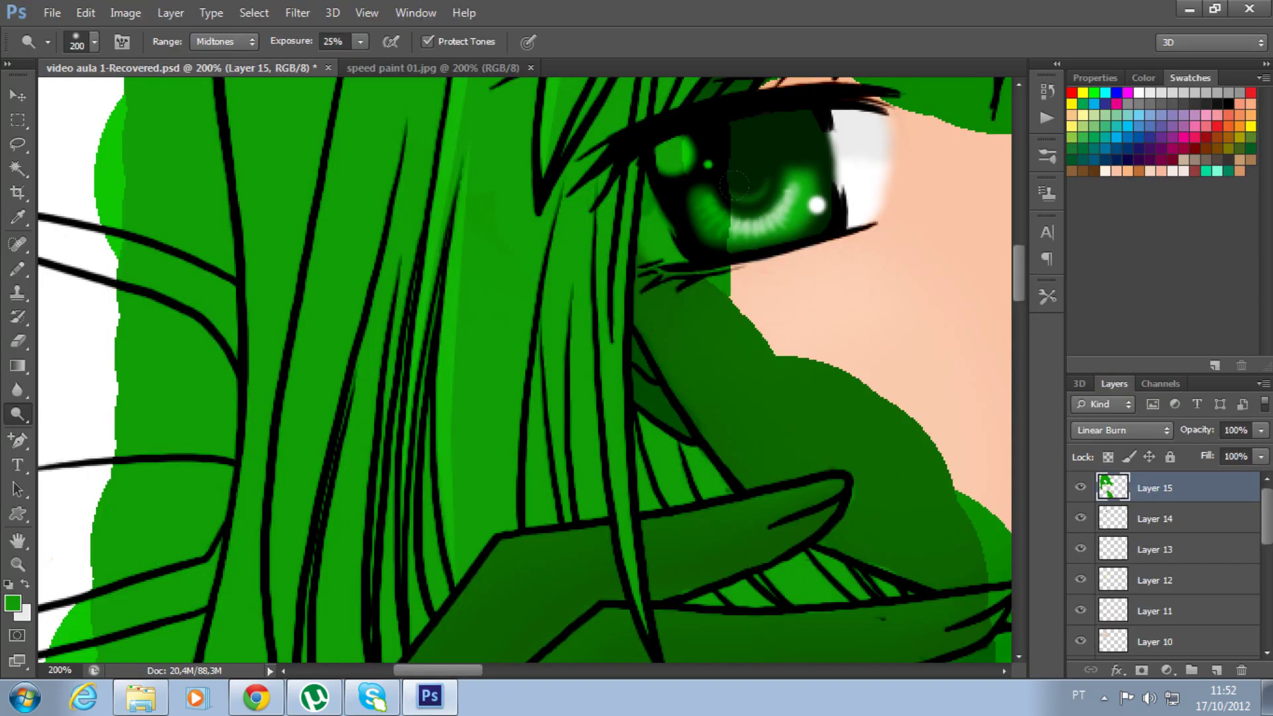
right_click(17, 440)
left_click(66, 441)
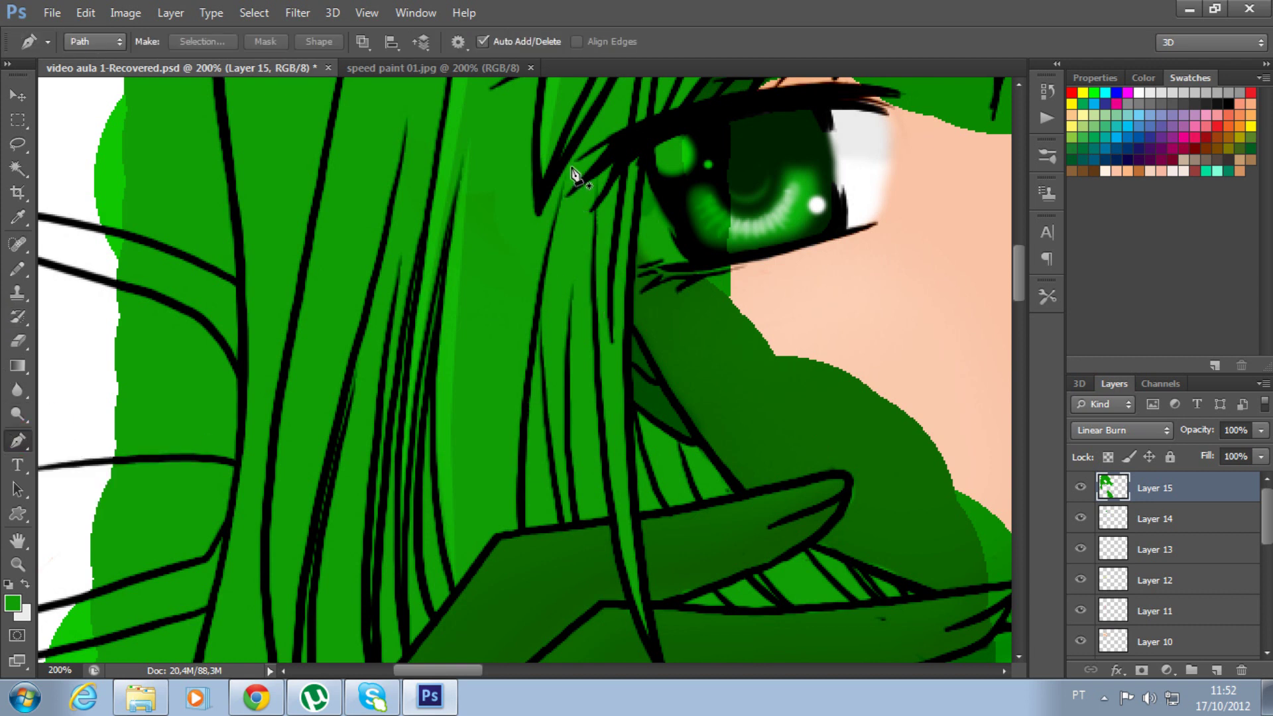
mouse_move(278, 204)
left_mouse_down()
mouse_move(355, 483)
mouse_move(517, 199)
mouse_move(289, 590)
mouse_move(537, 549)
mouse_move(392, 176)
mouse_move(420, 133)
mouse_move(493, 121)
left_mouse_up()
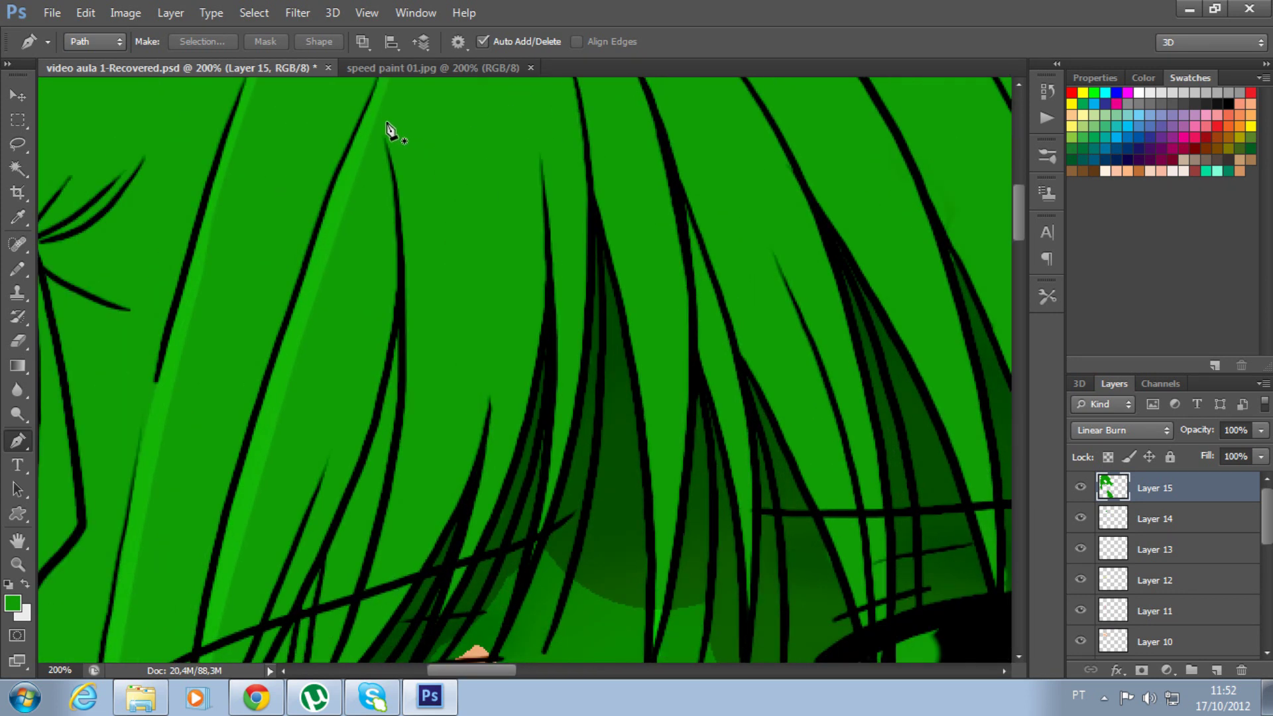
left_click(384, 129)
left_click(404, 235)
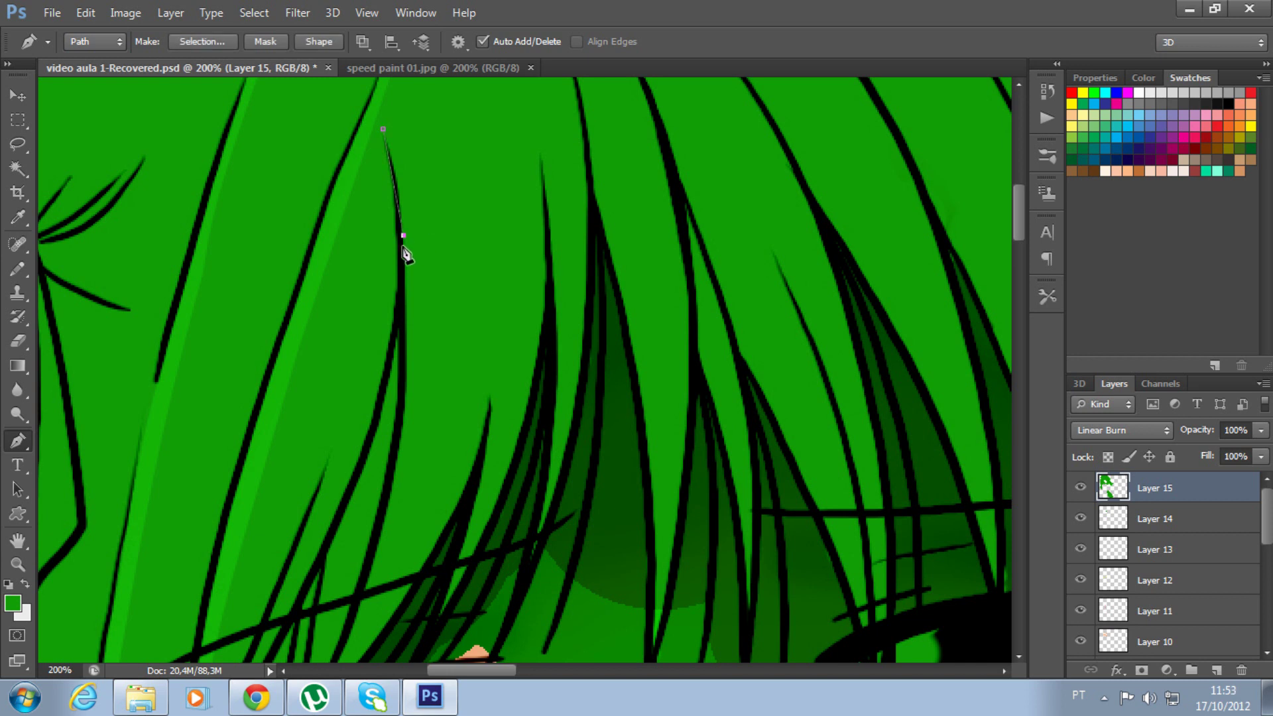
left_click(401, 435)
left_click_drag(402, 512, 473, 262)
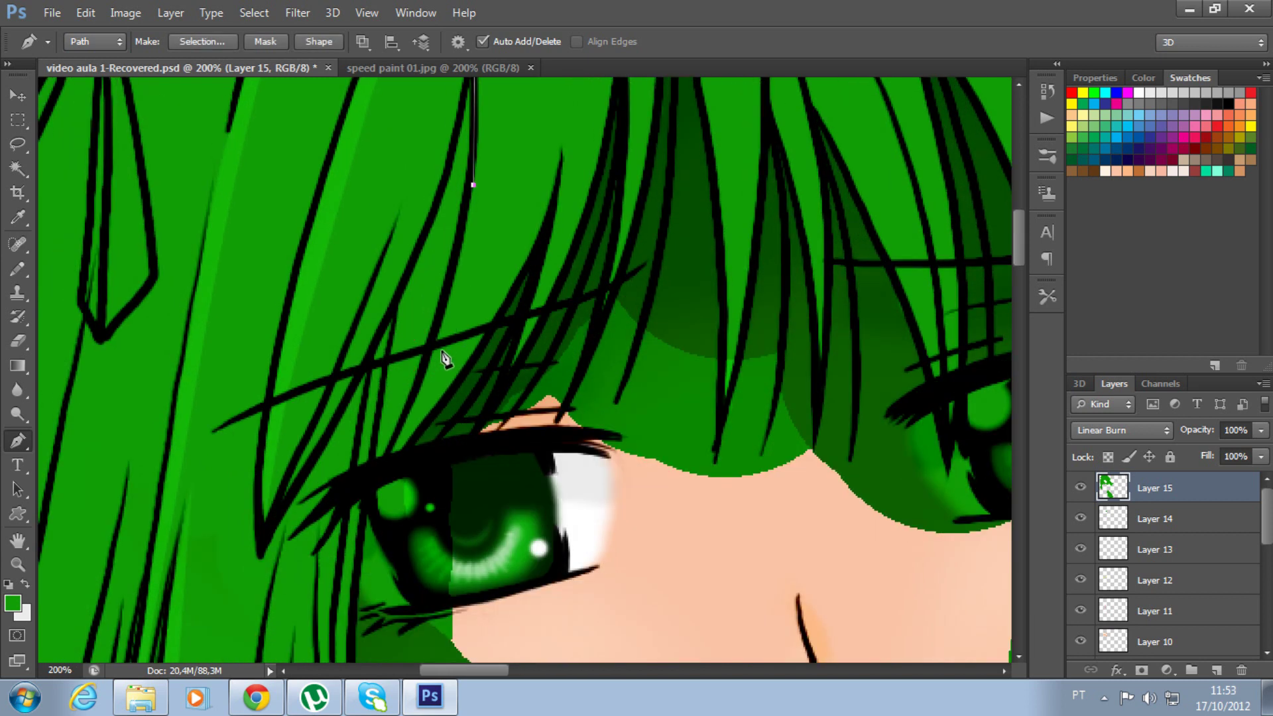
left_click(432, 344)
left_click(389, 454)
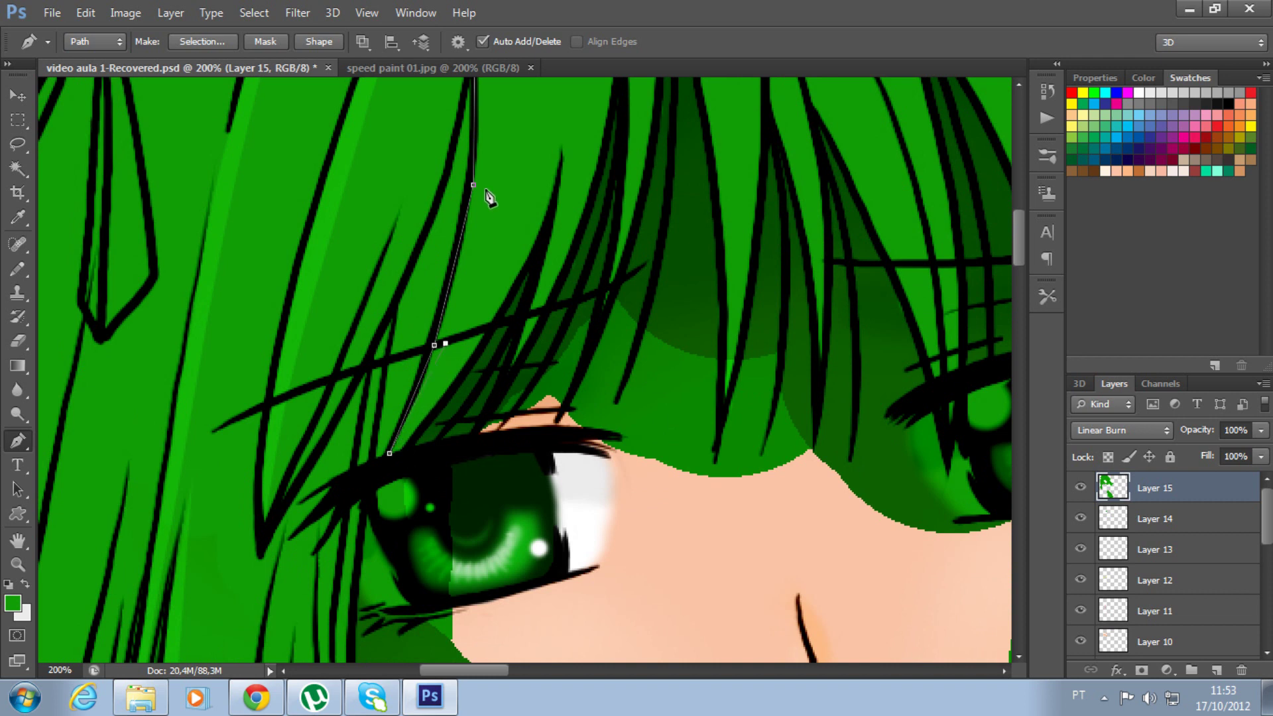
mouse_move(529, 90)
left_mouse_down()
mouse_move(528, 396)
mouse_move(478, 421)
left_mouse_up()
left_click(452, 363)
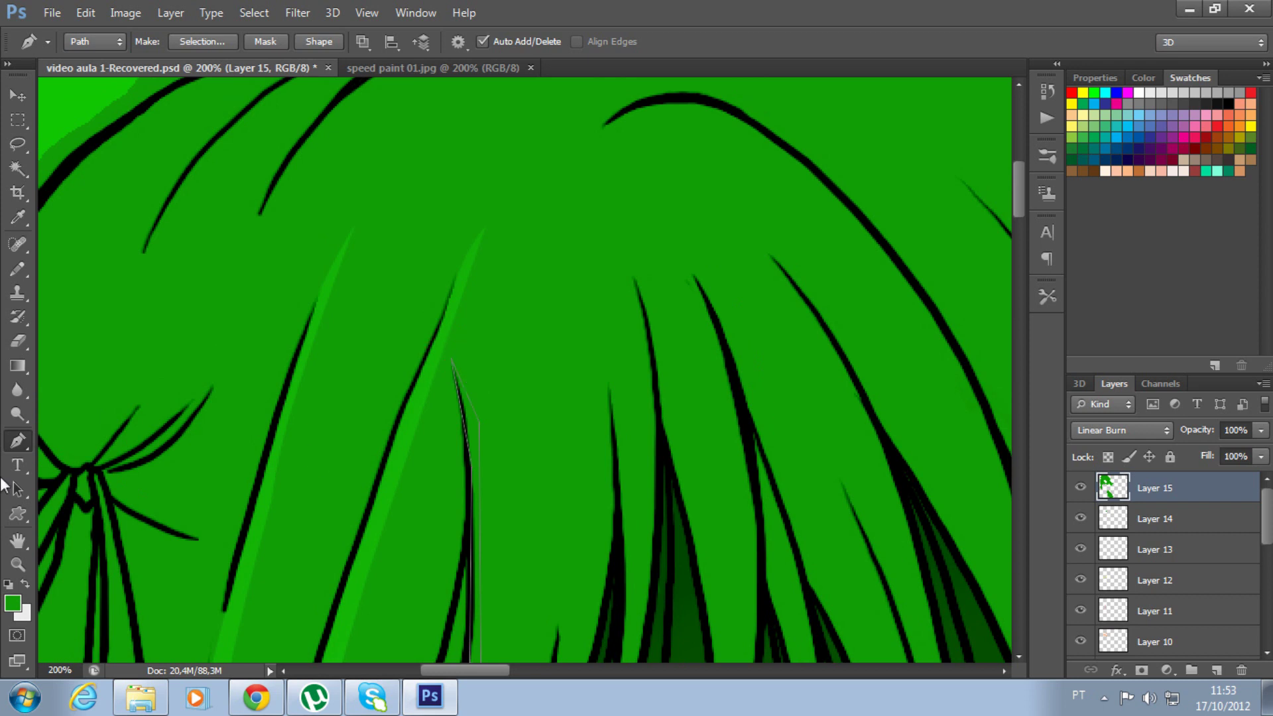
Add and drag anchor points so the path curves along the strand.
right_click(20, 441)
left_click(69, 476)
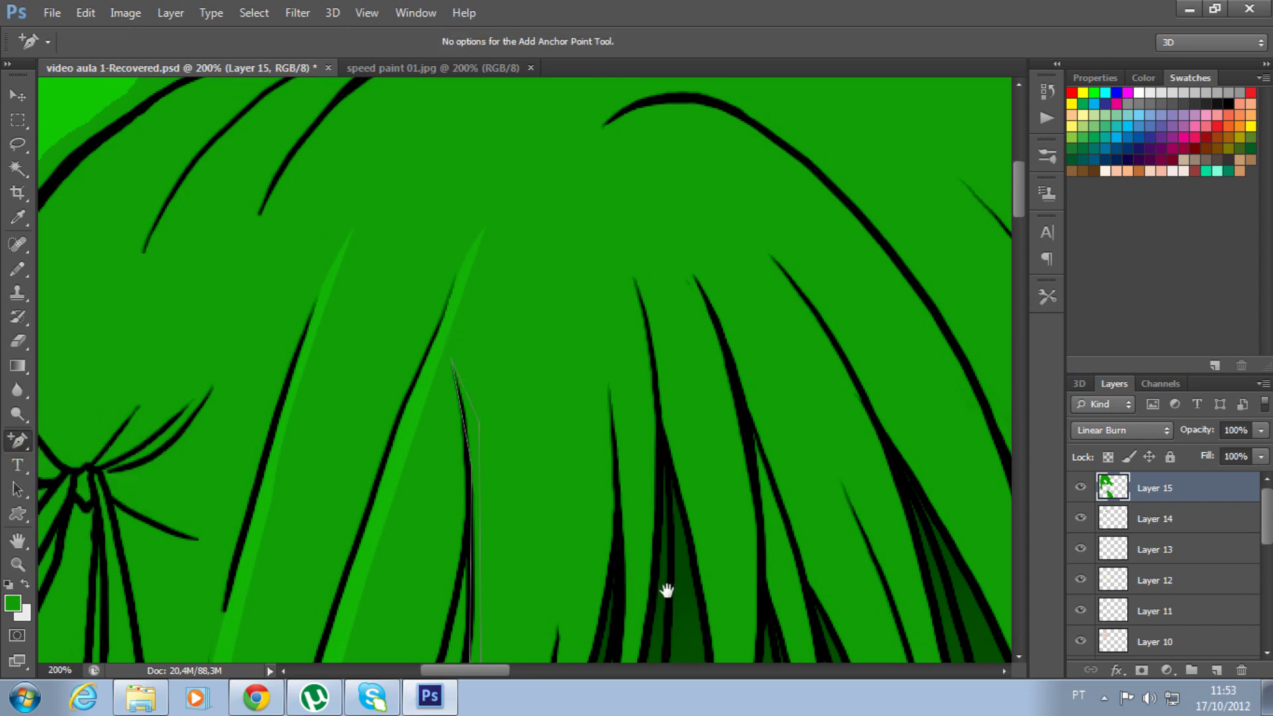
left_click_drag(663, 588, 663, 384)
left_click_drag(490, 372, 510, 341)
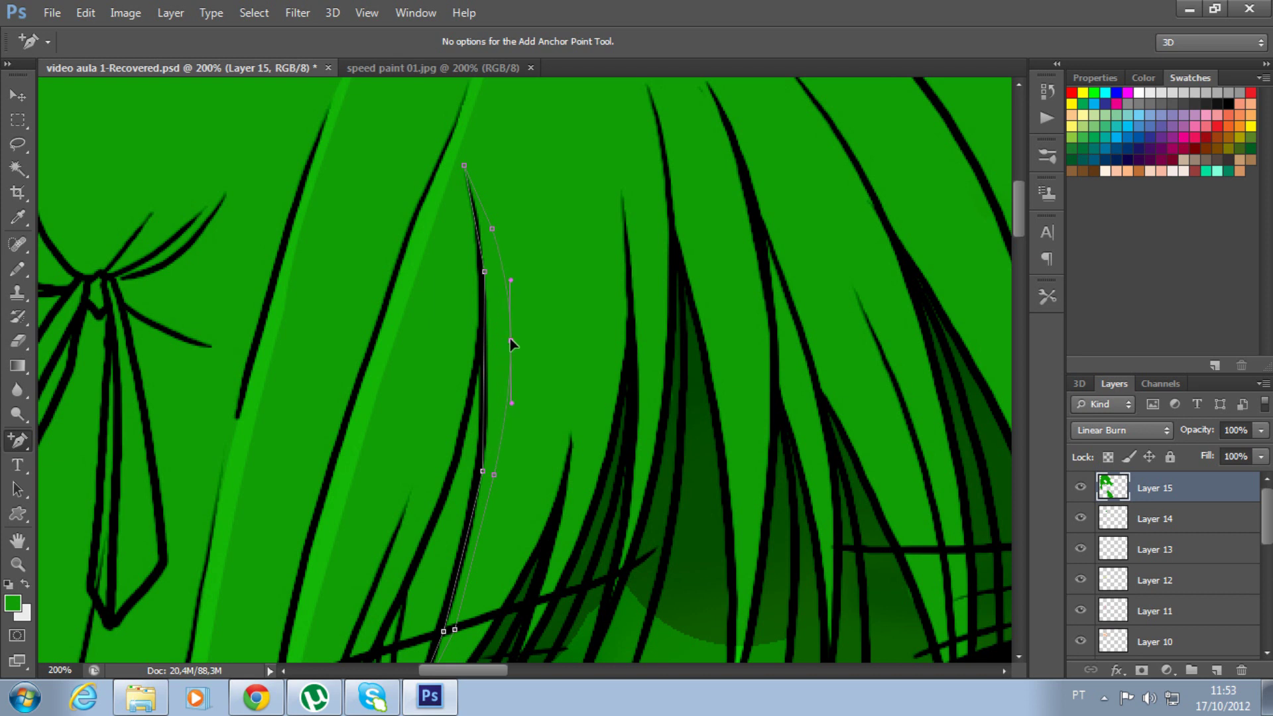
left_click(493, 230)
left_click_drag(512, 341, 504, 346)
left_click_drag(556, 489, 559, 296)
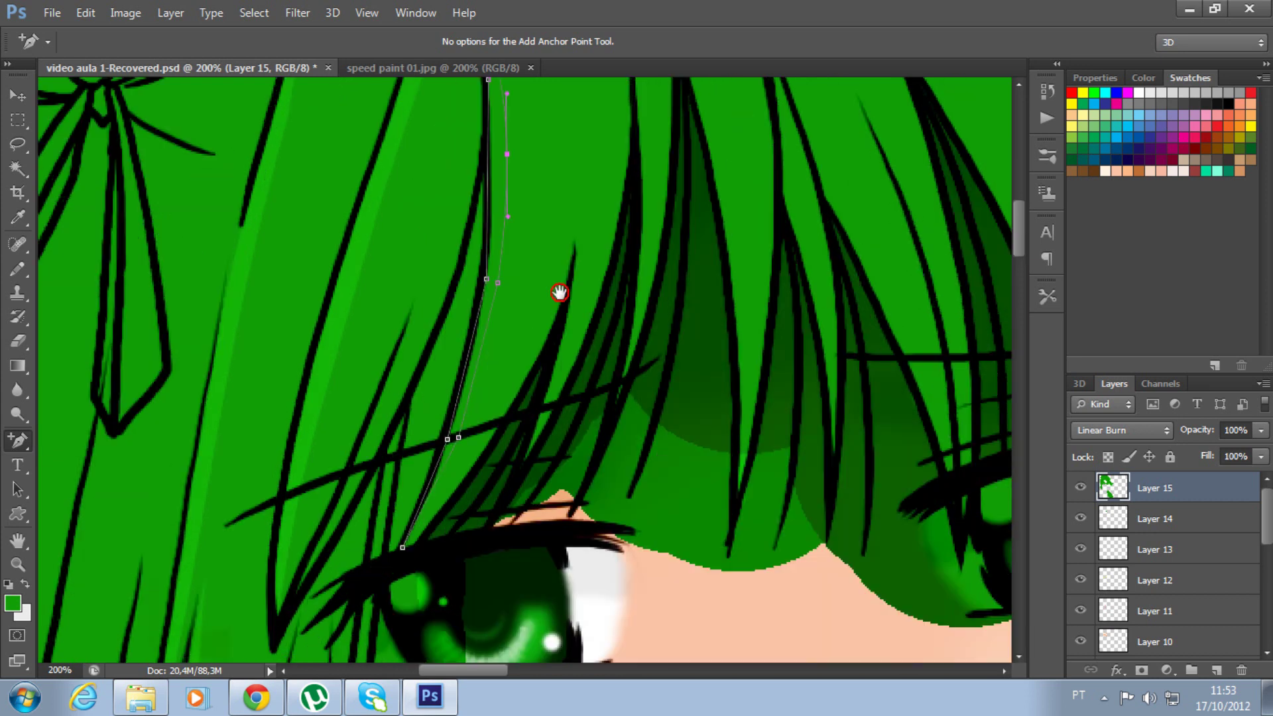
left_click(479, 380)
left_click_drag(426, 489, 432, 490)
left_click_drag(466, 349, 471, 356)
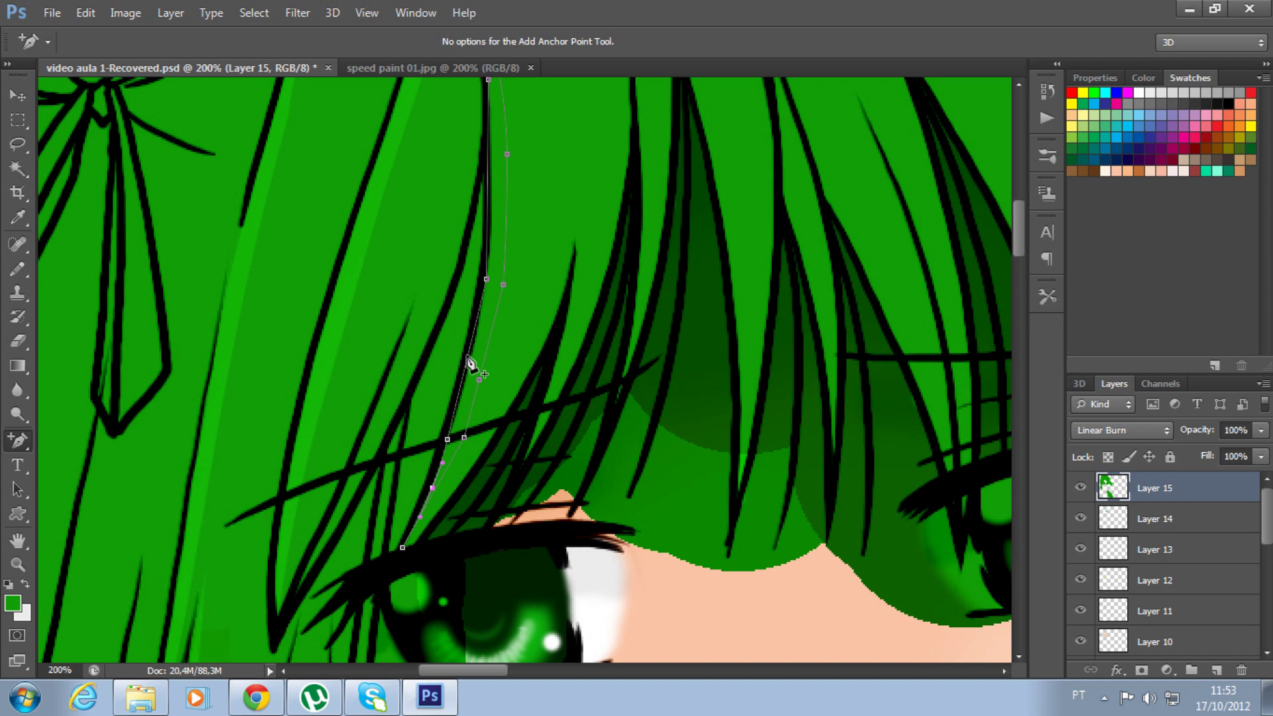
Bend the strand's upper end with more curved anchors and load the path as a selection.
scroll(471, 356, "up", 3)
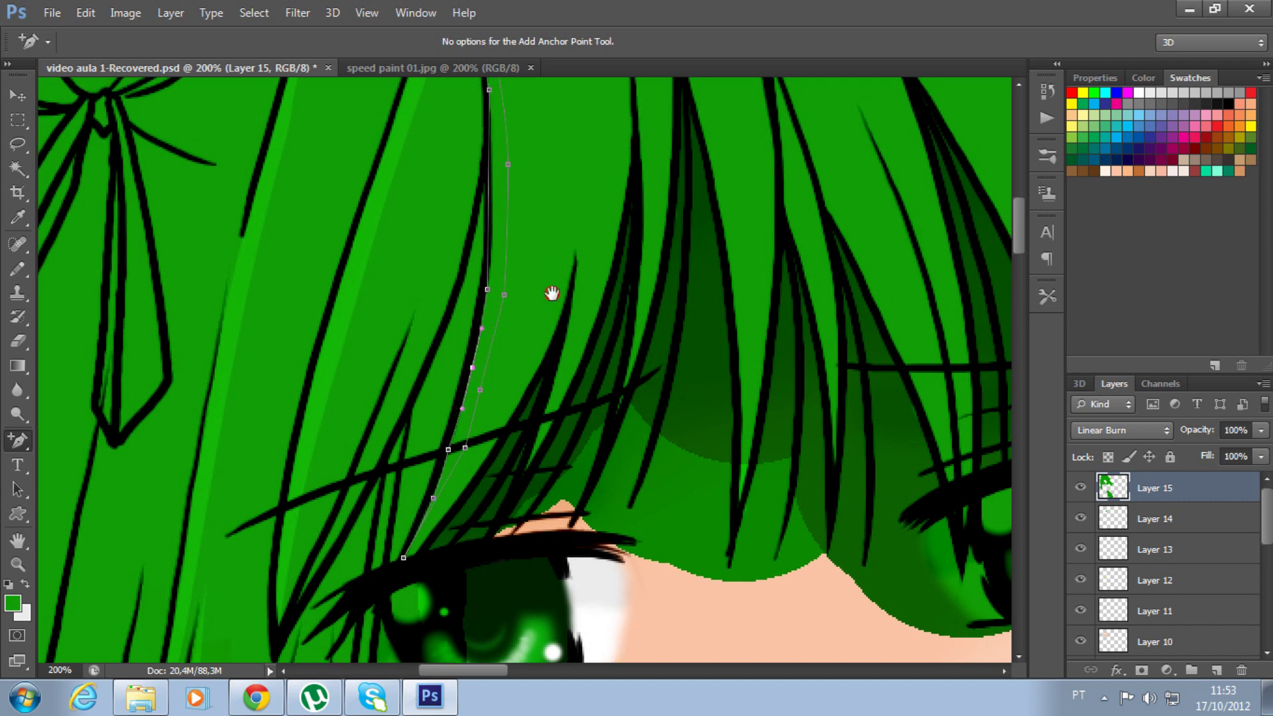
left_click_drag(491, 274, 496, 273)
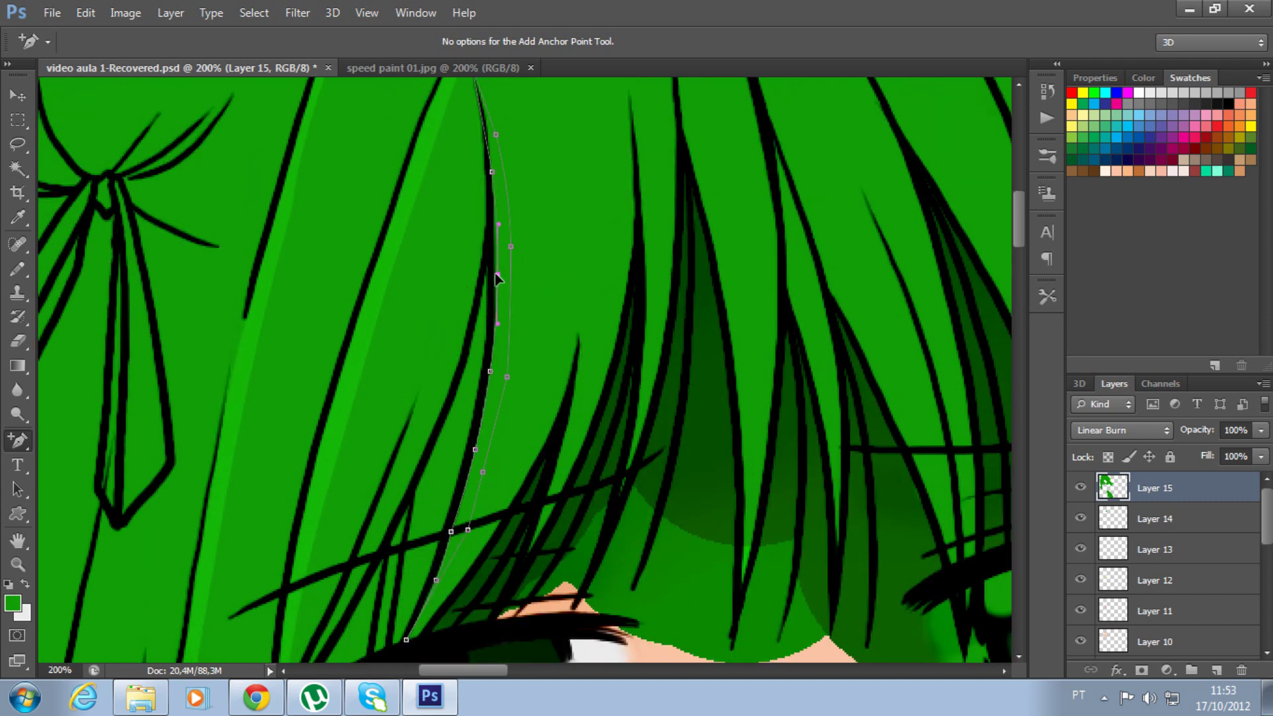
scroll(587, 340, "up", 2)
scroll(531, 299, "up", 2)
left_click(501, 263)
left_click_drag(502, 263, 500, 256)
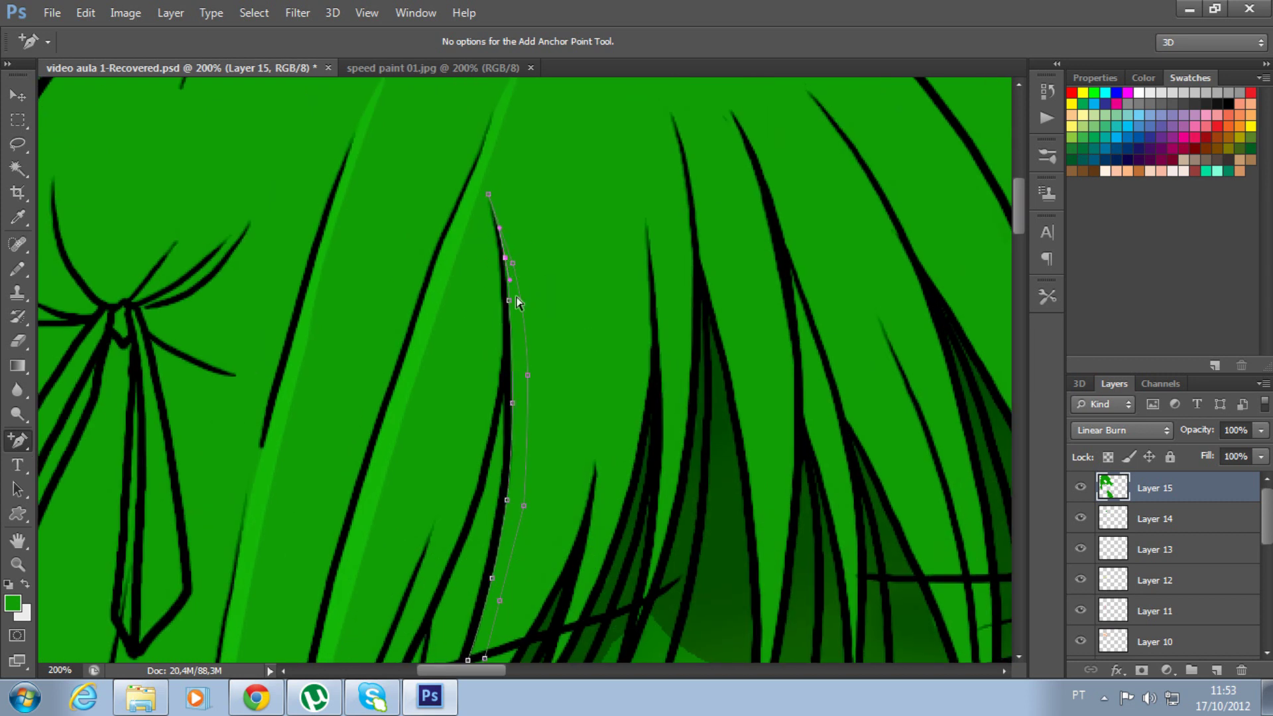
key("ctrl+Return")
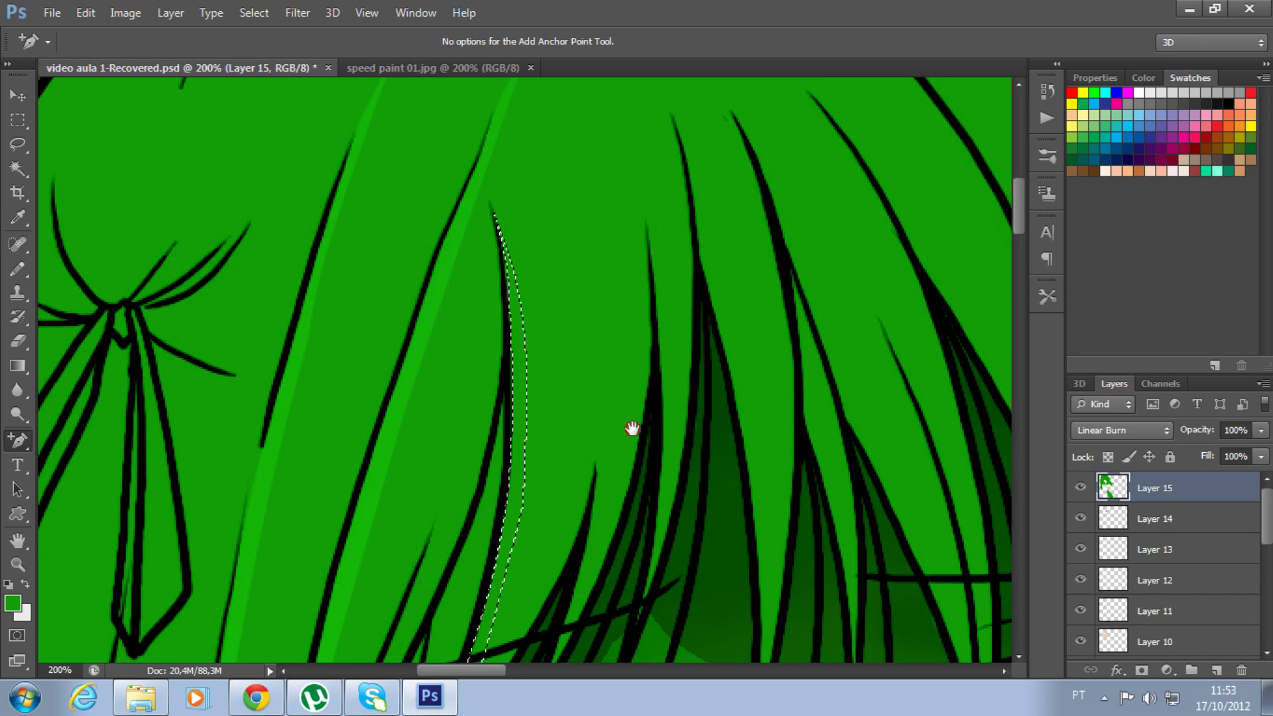
Zoom out, pick the Dodge tool and clear the hair-strand selection.
key("ctrl+minus")
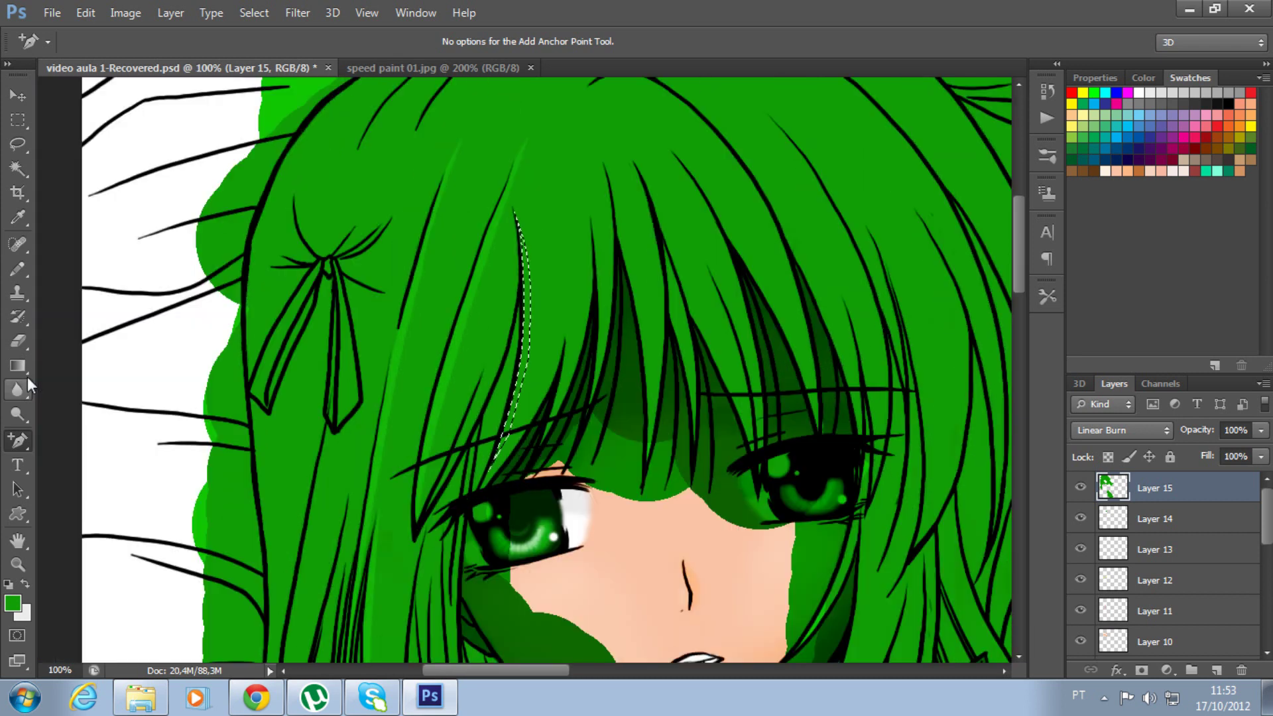
left_click(17, 414)
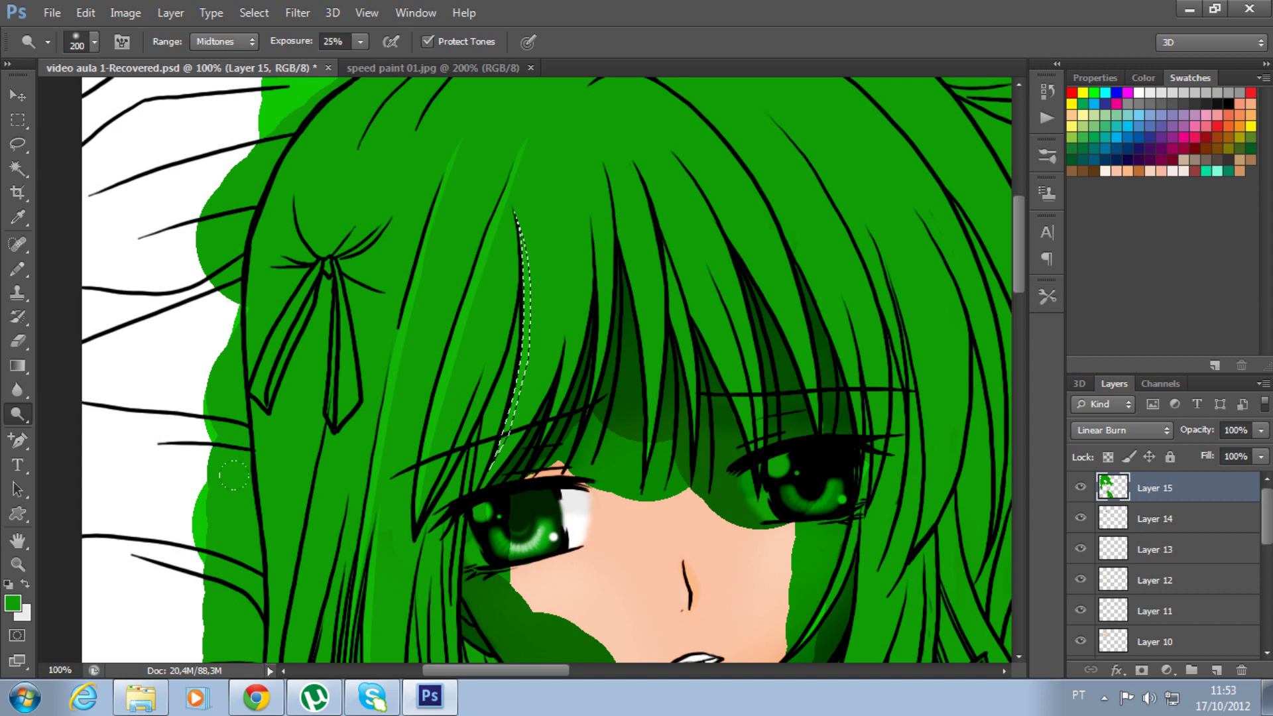
key("ctrl+d")
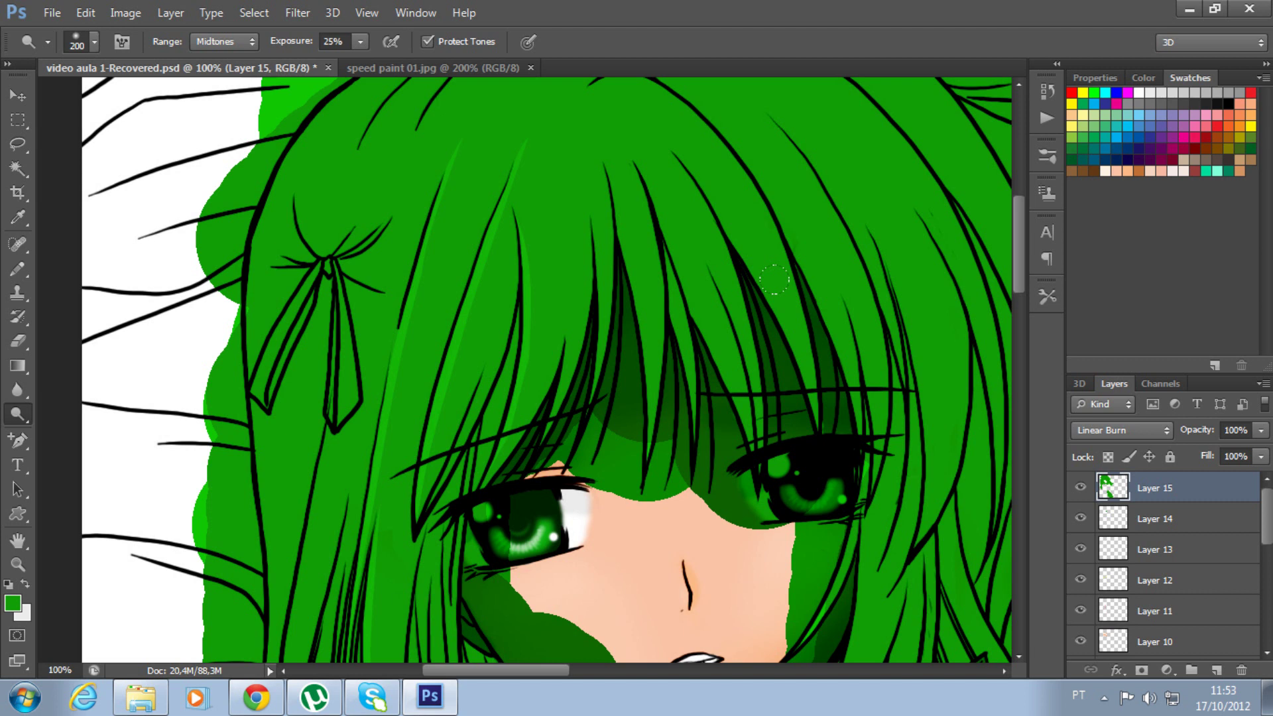
Pan to the hair above the eyes and zoom in to 200% on the bangs.
mouse_move(797, 230)
left_mouse_down()
mouse_move(608, 422)
mouse_move(554, 128)
left_mouse_up()
left_click_drag(594, 333, 641, 453)
left_click_drag(595, 333, 700, 426)
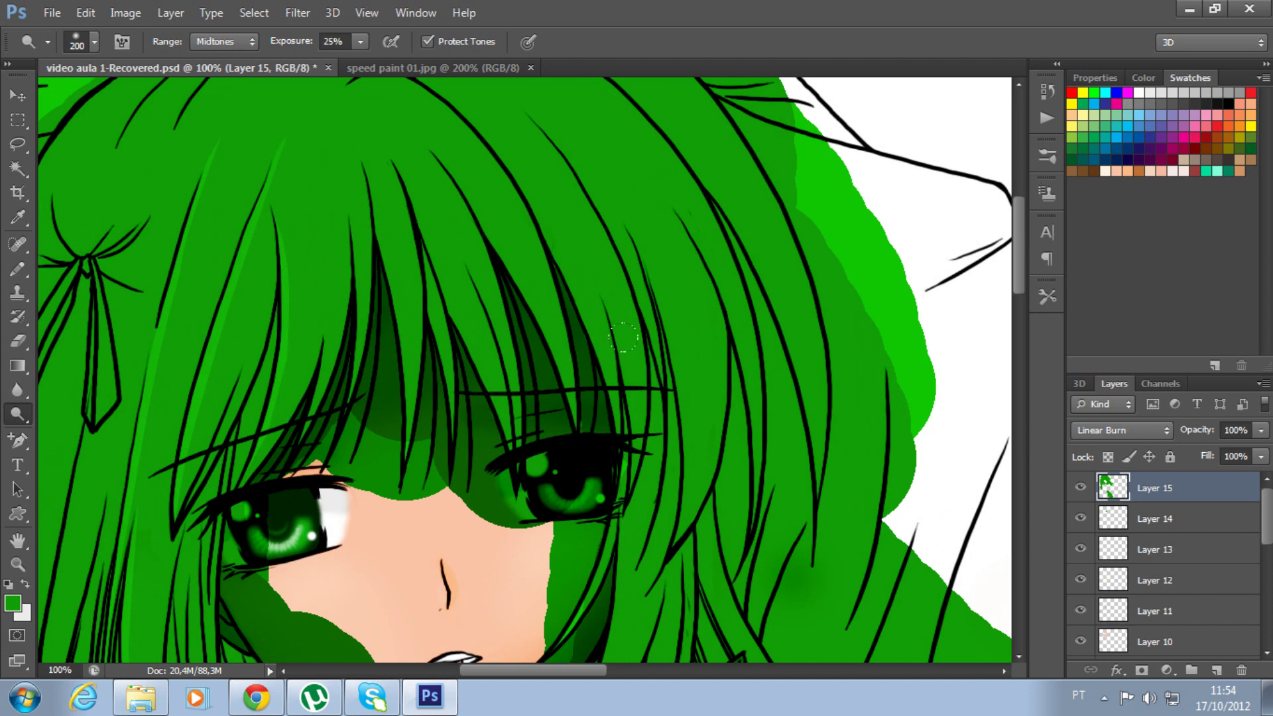
key("ctrl+plus")
key("p")
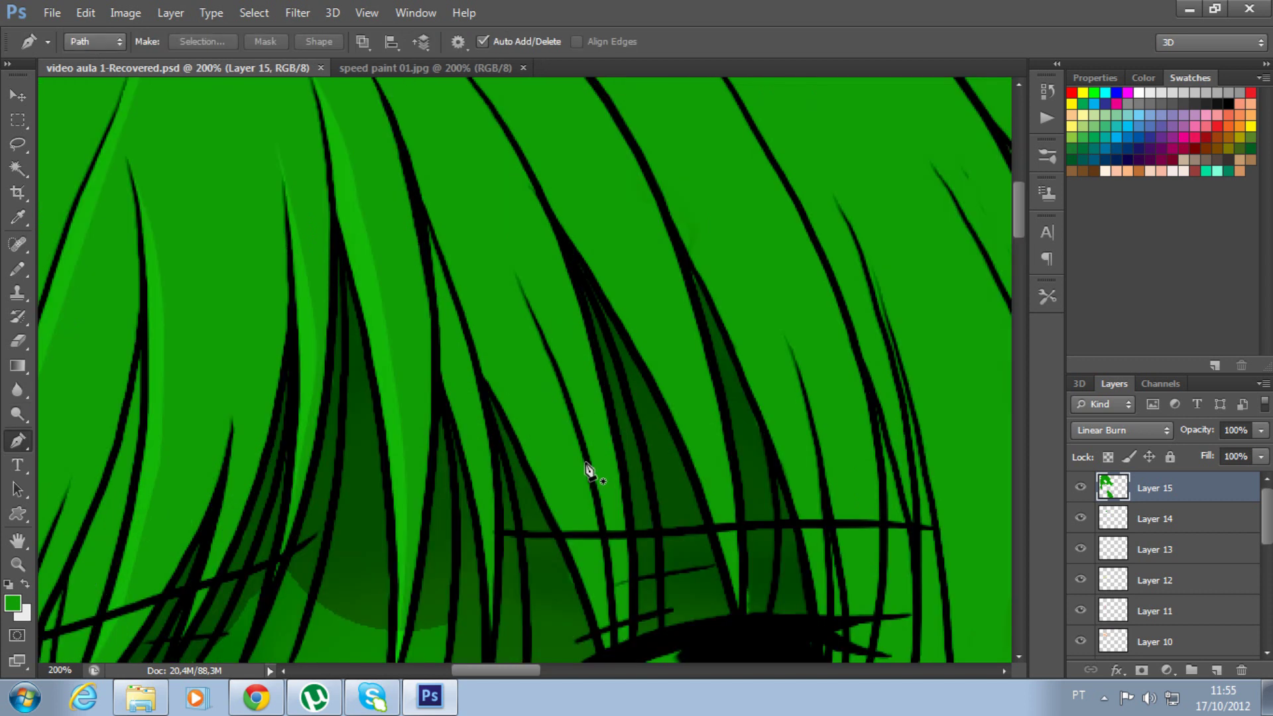
Draw a closed pen outline around a thin strand in the middle of the bangs.
scroll(515, 668, "left", 2)
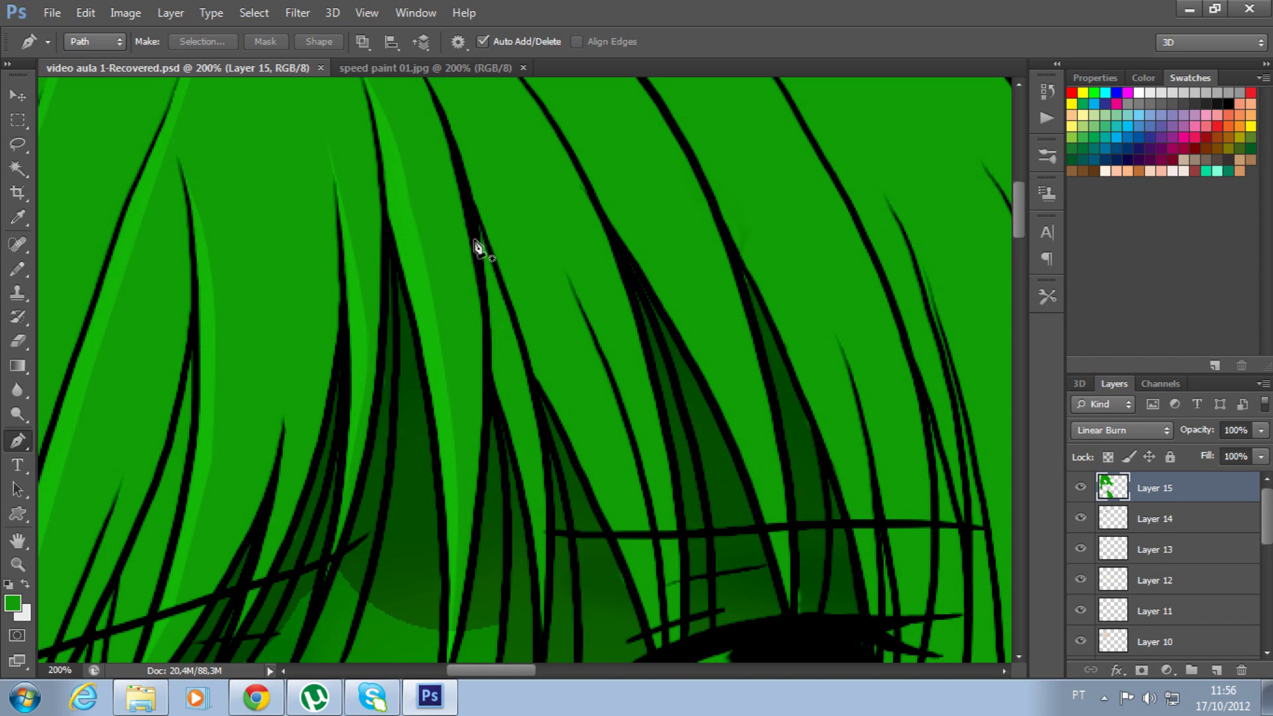
scroll(622, 521, "down", 2)
scroll(625, 522, "up", 1)
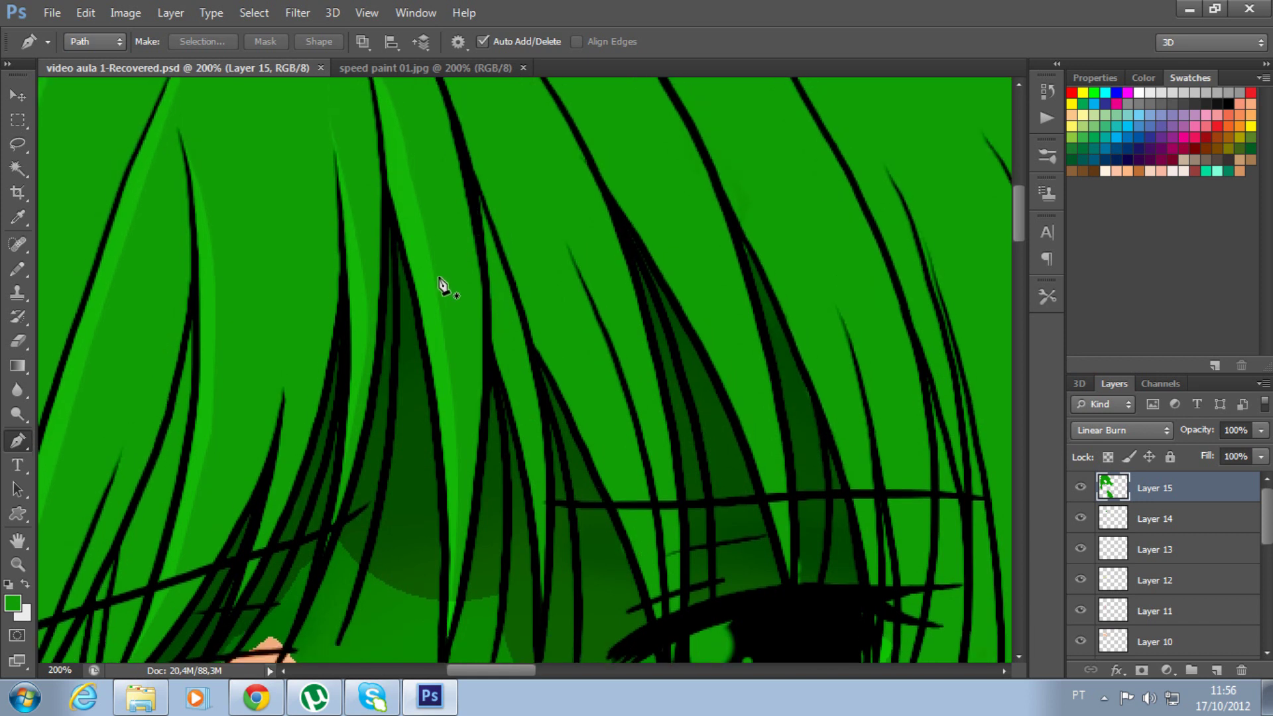
left_click(491, 317)
left_click(491, 344)
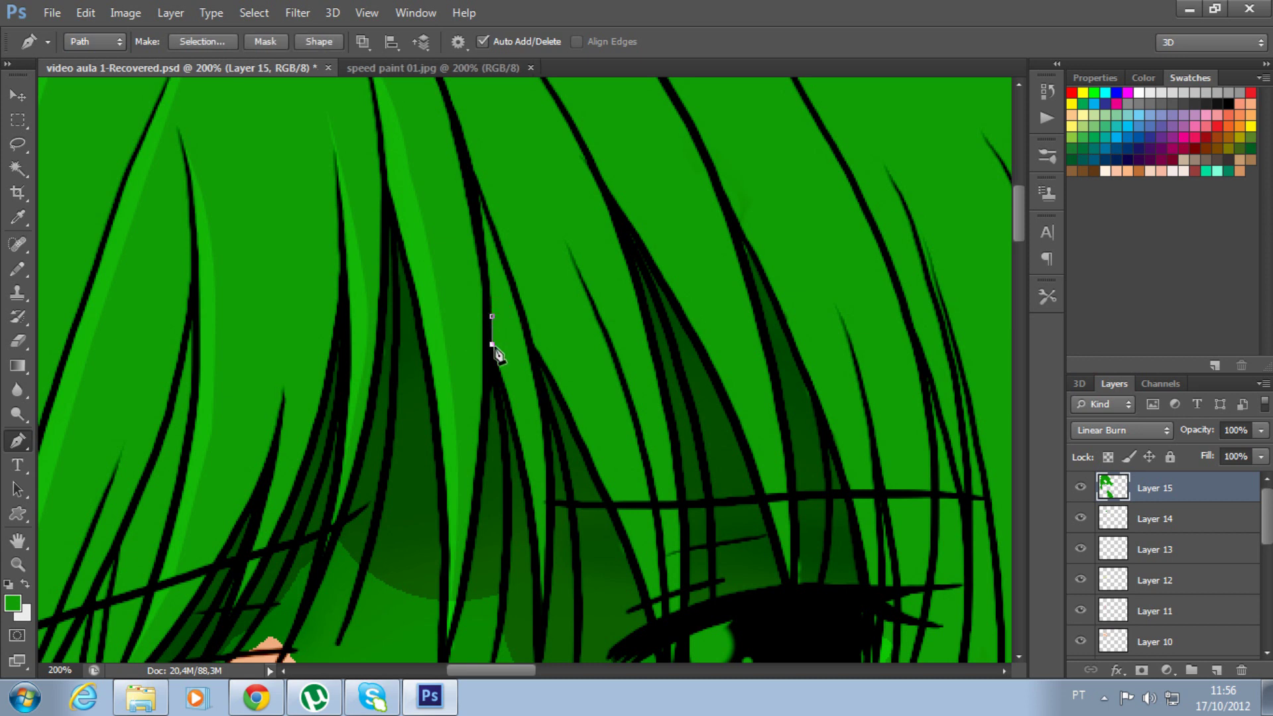
left_click_drag(542, 603, 533, 449)
left_click(491, 317)
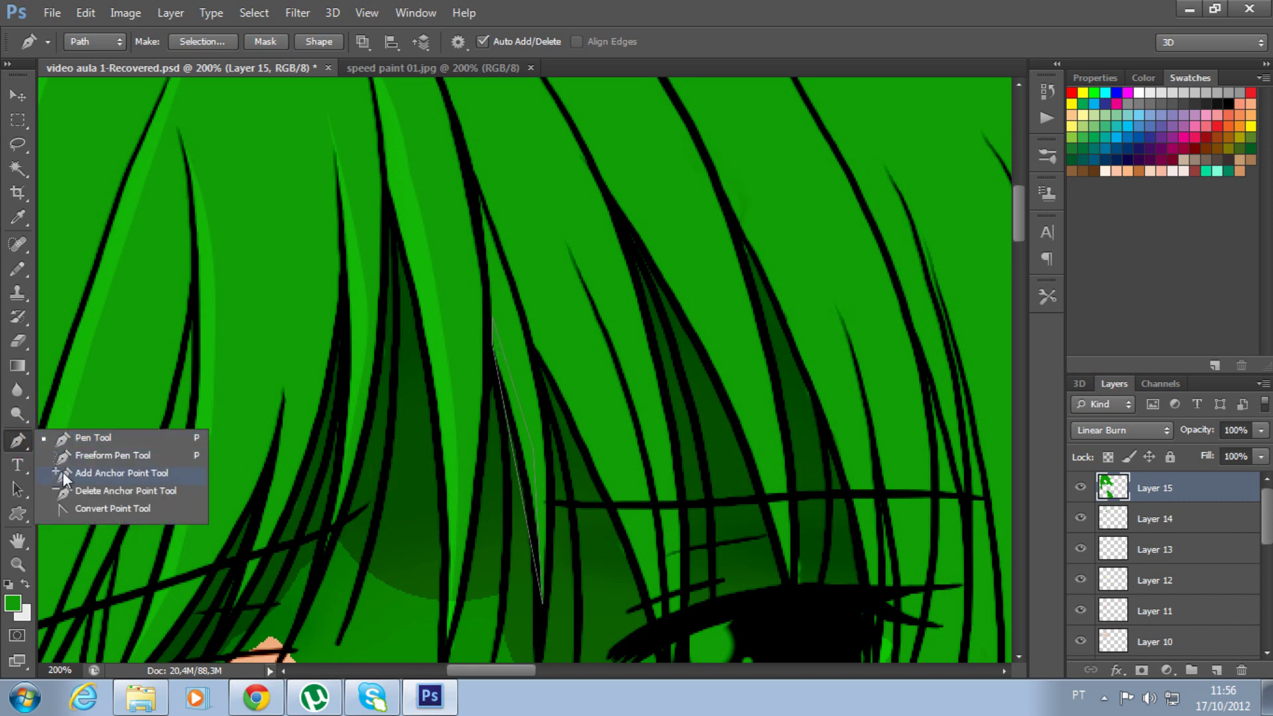
Add anchors to bow the strand outline, then load it as a selection.
left_click_drag(20, 436, 69, 480)
left_click(520, 387)
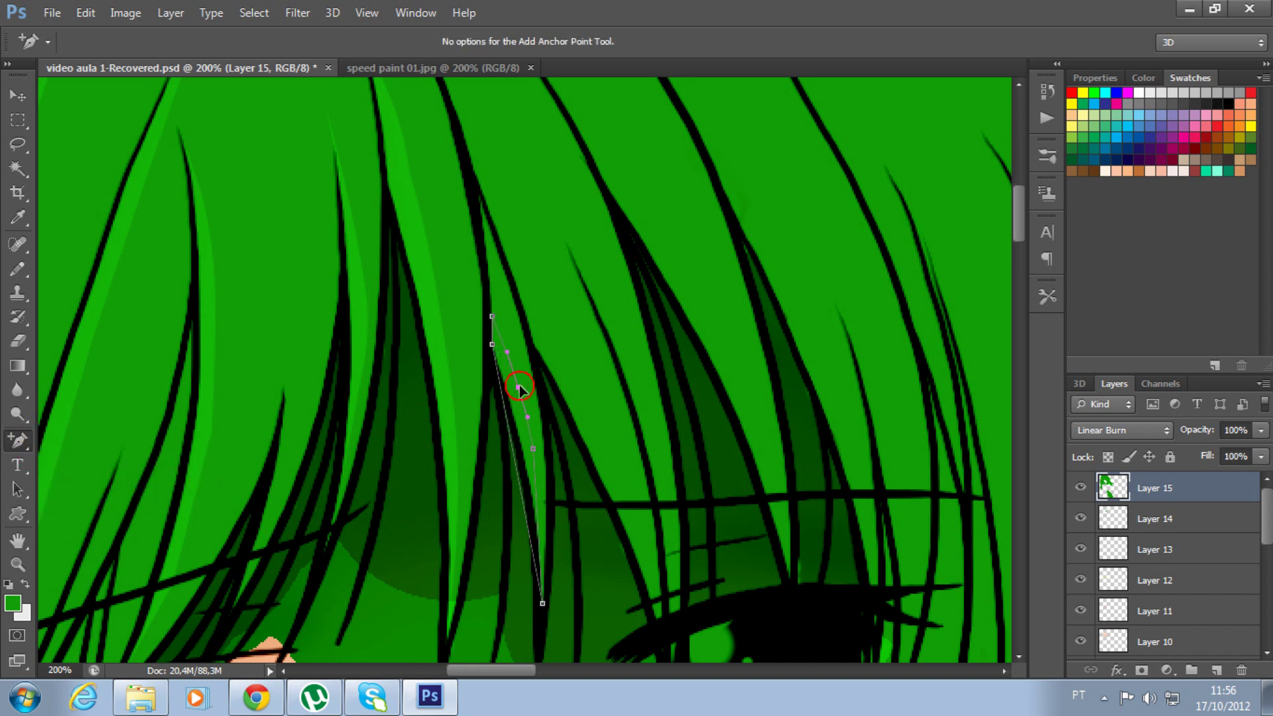
left_click_drag(515, 465, 525, 476)
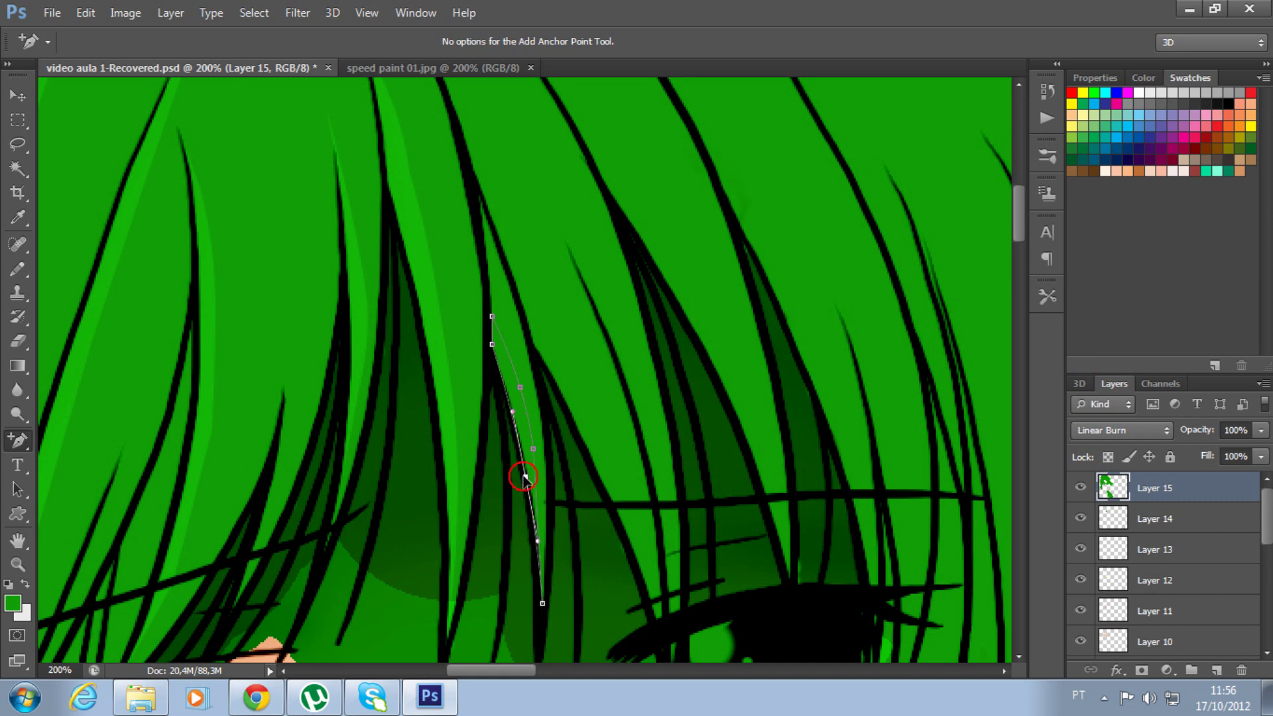
left_click(542, 498)
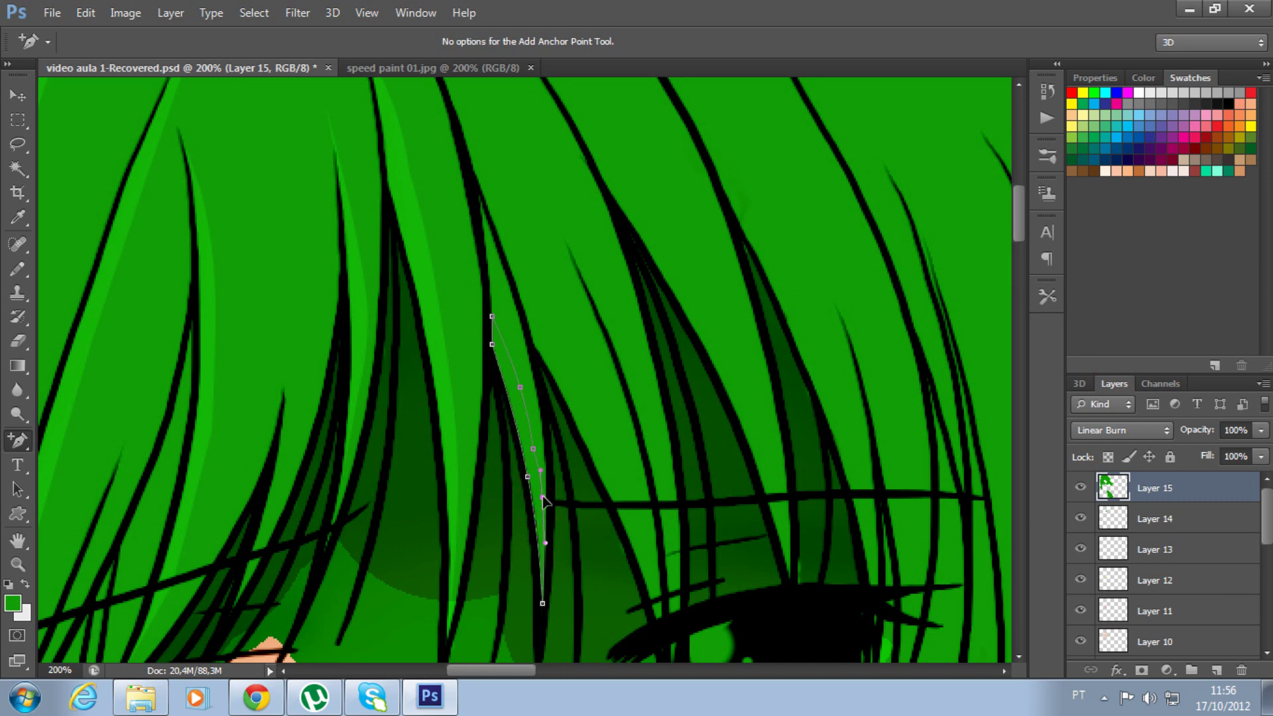
key("ctrl+Return")
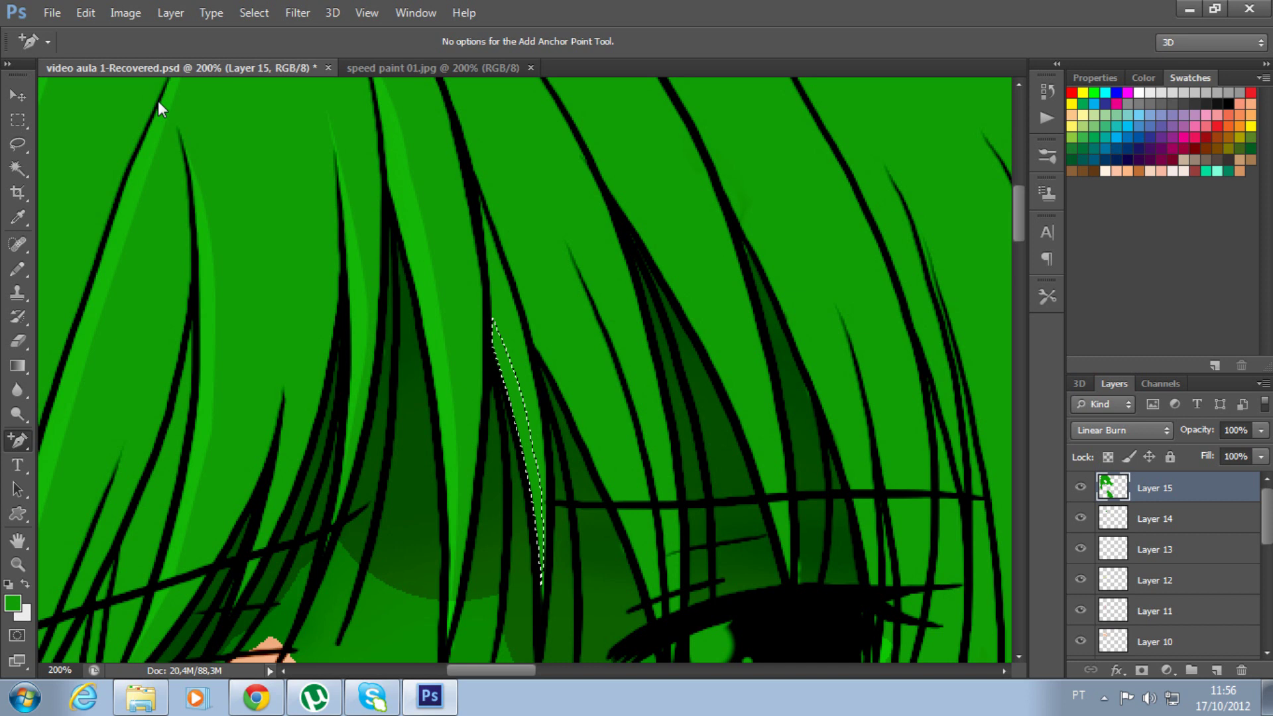
left_click(20, 413)
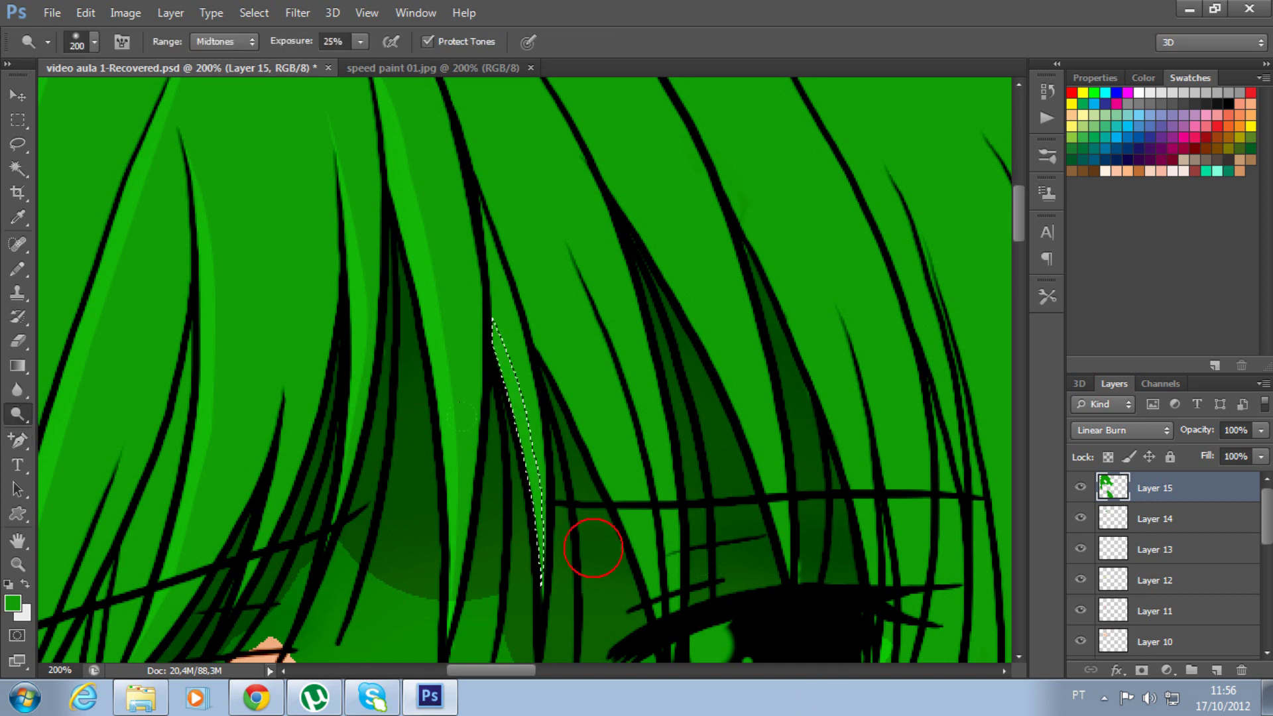
Clear the selection, zoom in, try a size-40 dodge stroke on a strand, then undo it.
key("ctrl+d")
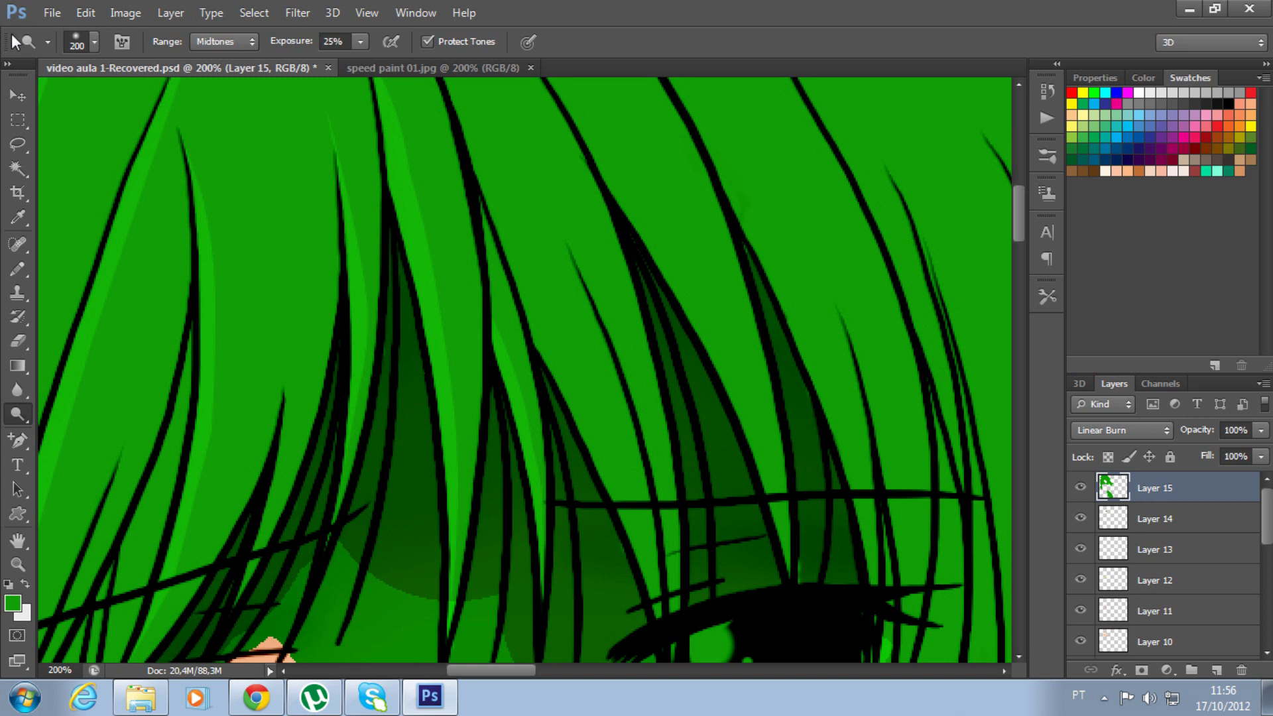
key("ctrl+minus")
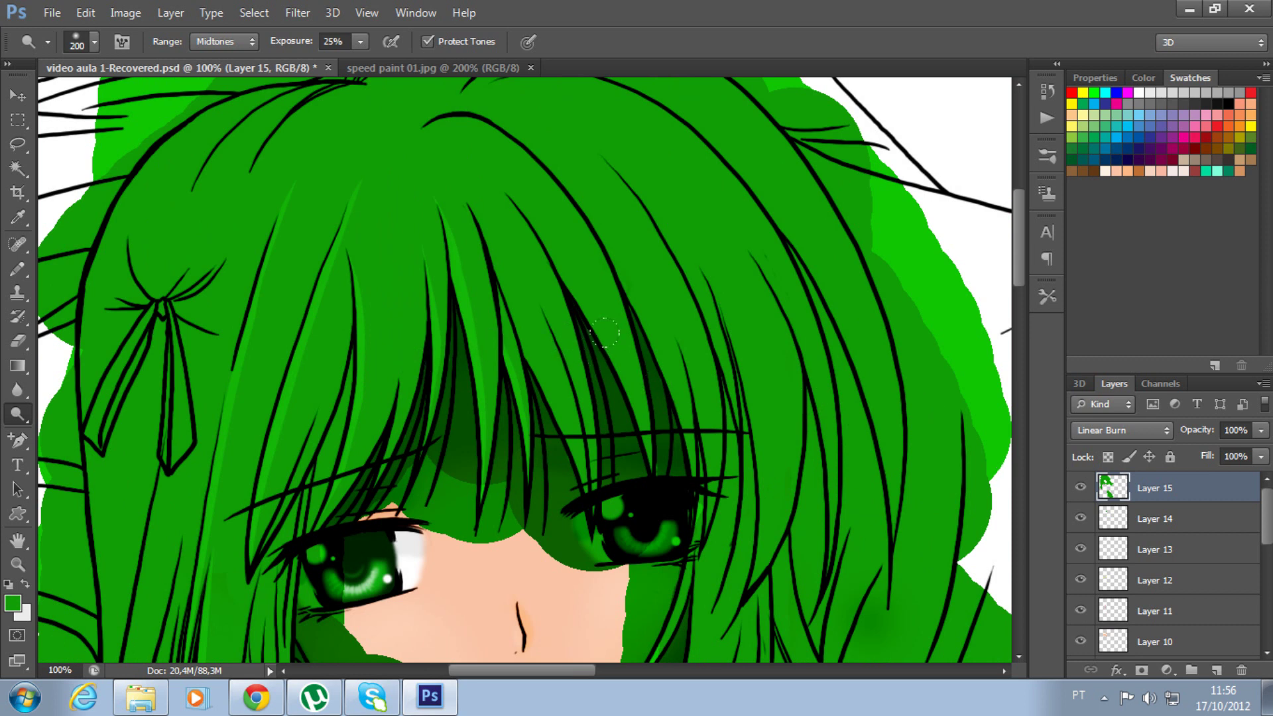
key("ctrl+plus")
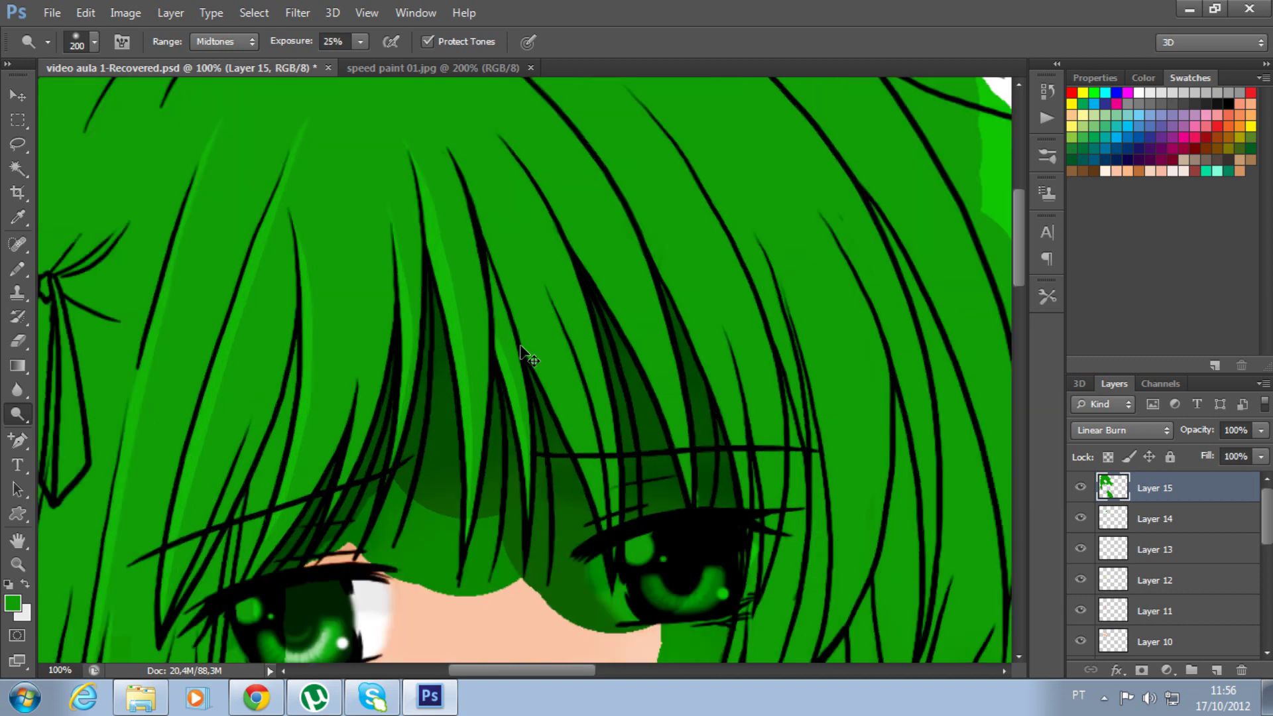
key("ctrl+plus")
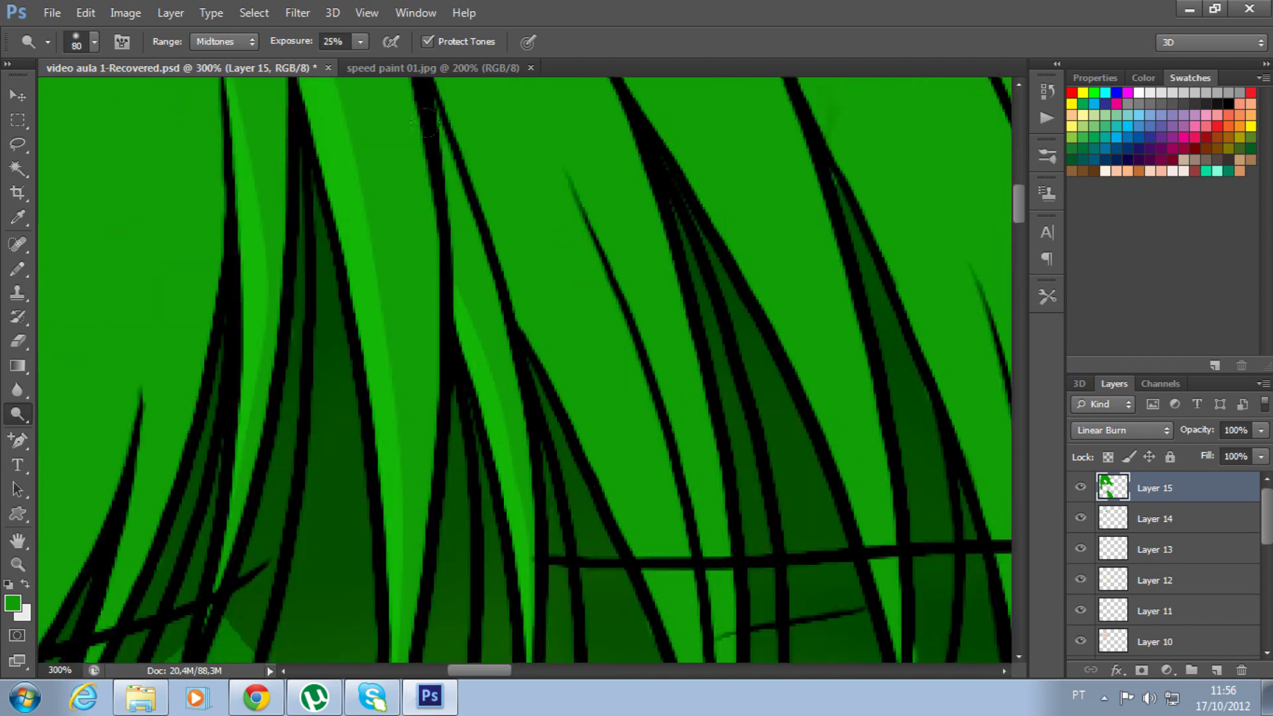
key("bracketleft")
left_click_drag(424, 126, 424, 248)
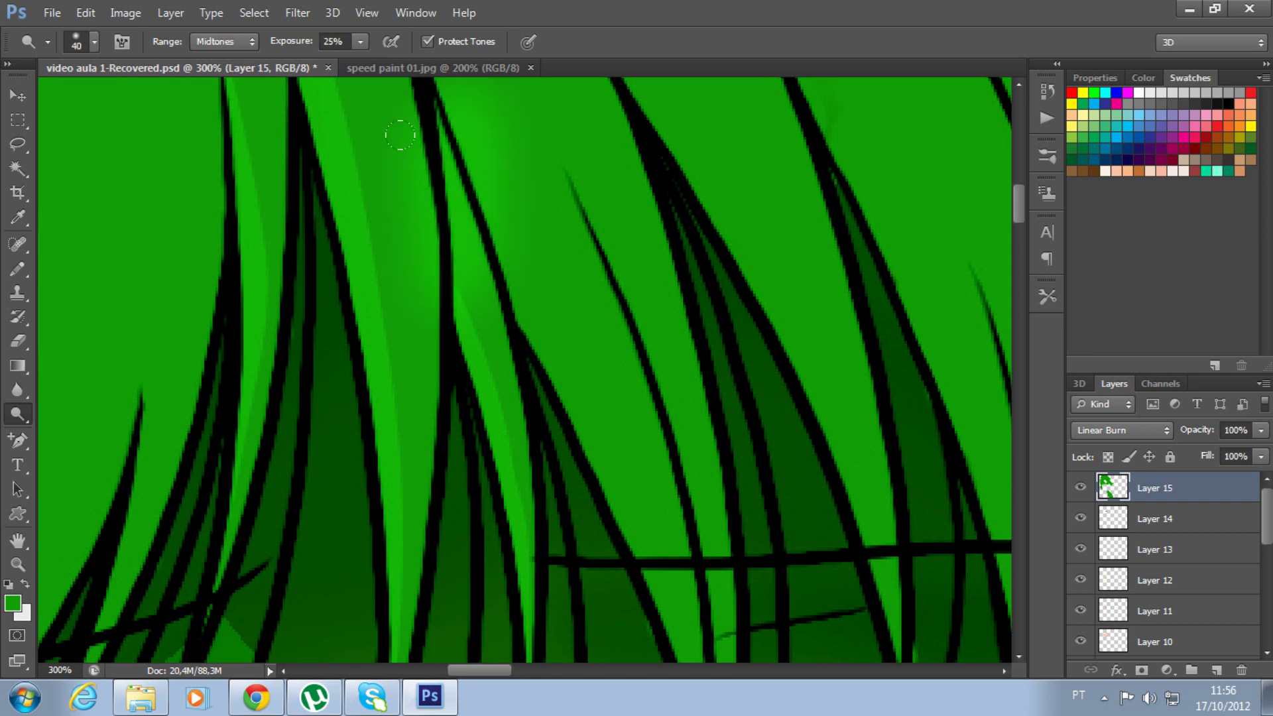
key("ctrl+z")
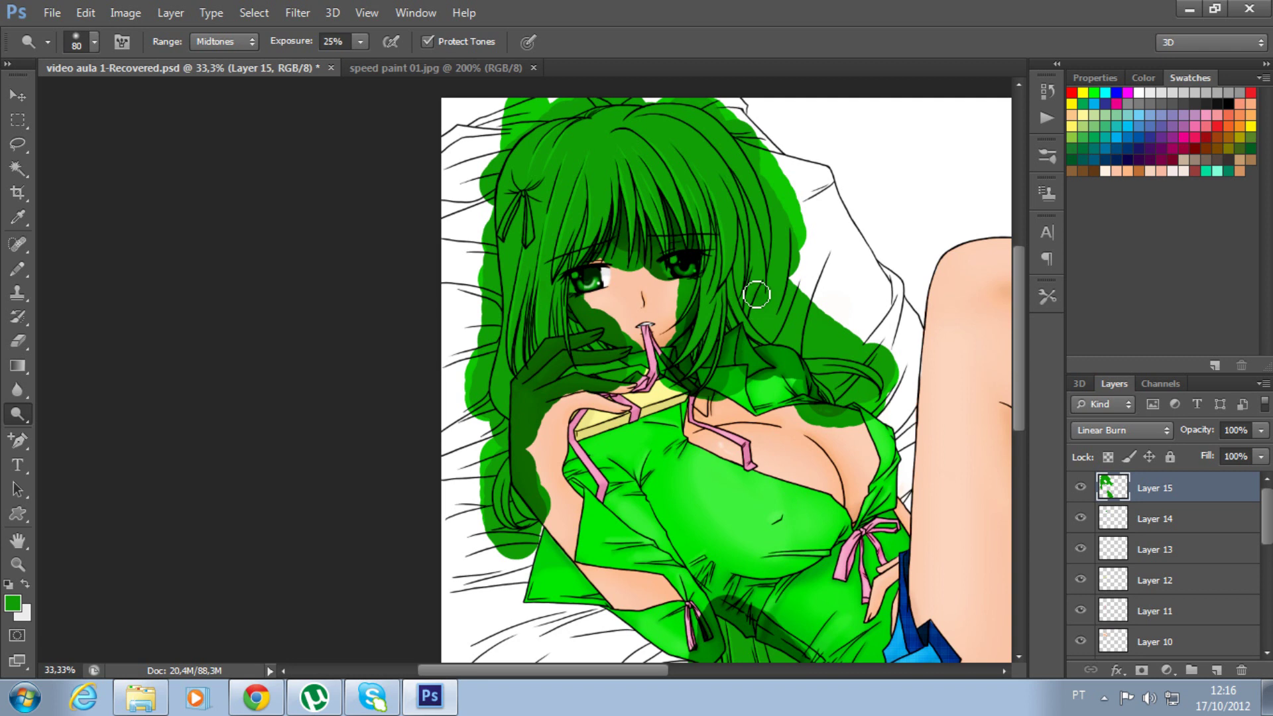
Zoom to the face, pick the Brush tool and set the foreground colour to #095e03.
key("ctrl+plus")
key("ctrl+plus")
left_click_drag(762, 278, 799, 472)
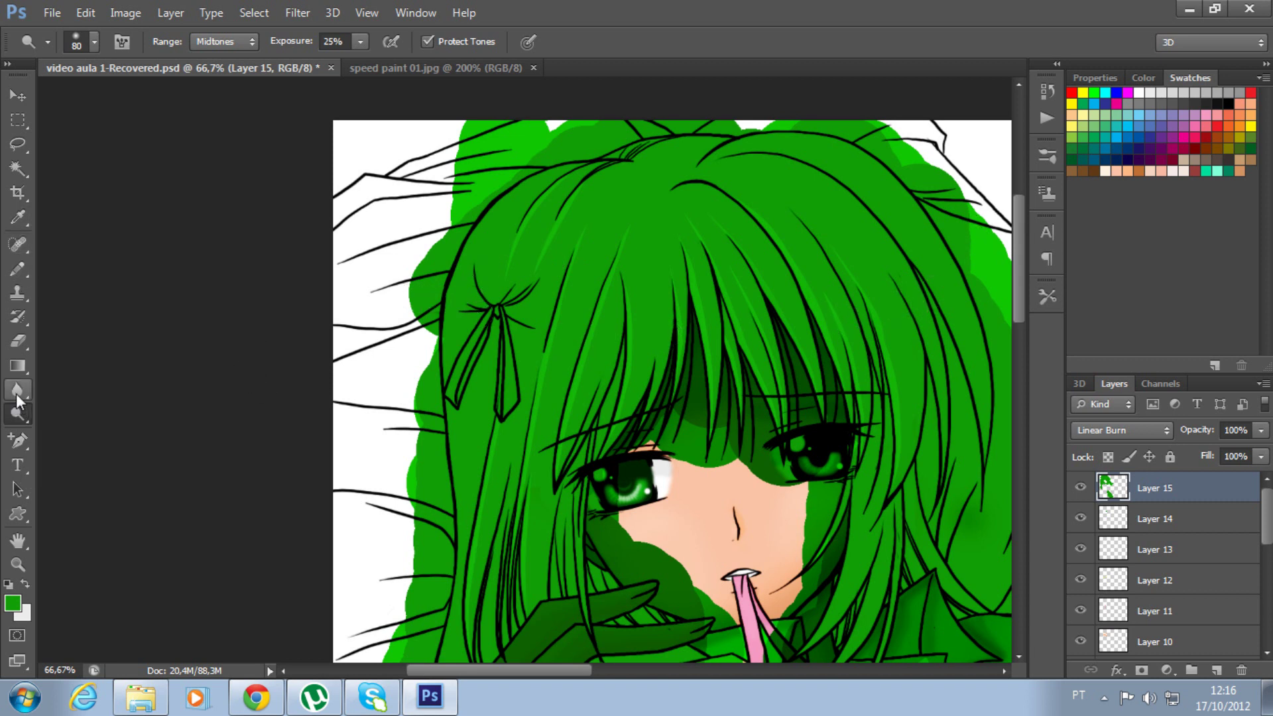
left_click(13, 271)
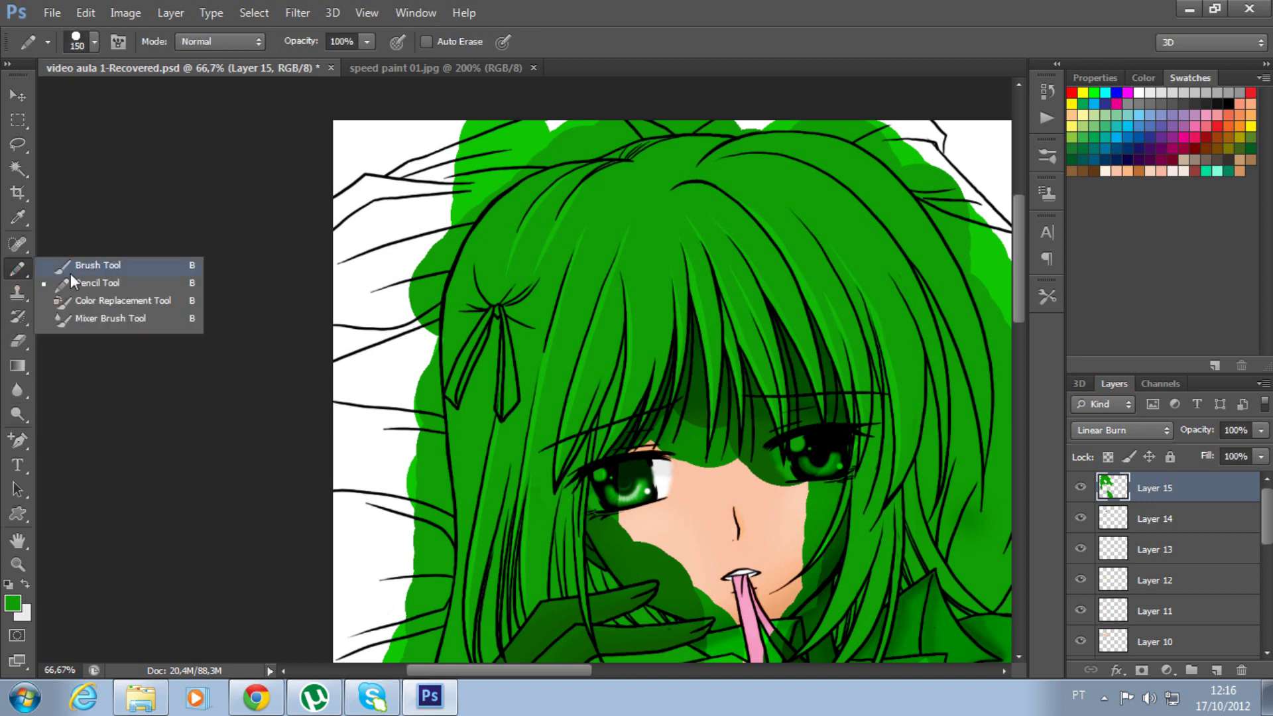
left_click(73, 260)
left_click(10, 604)
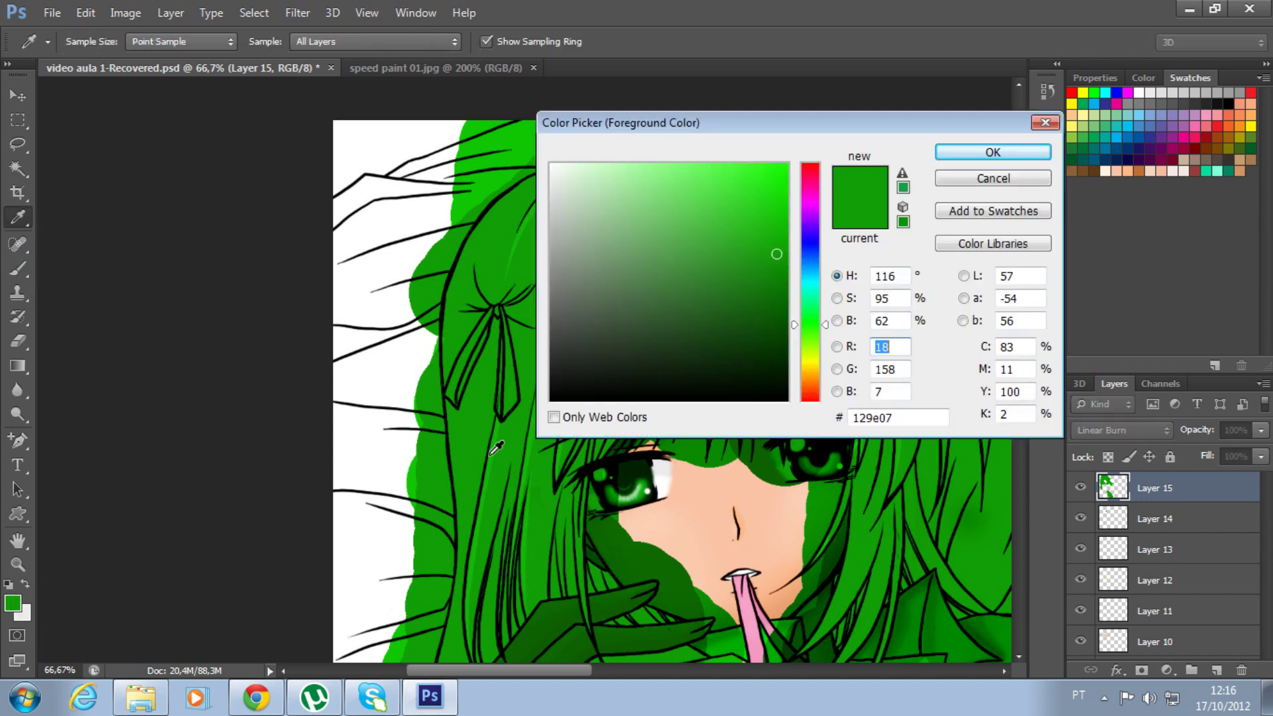
left_click(779, 314)
left_click(781, 314)
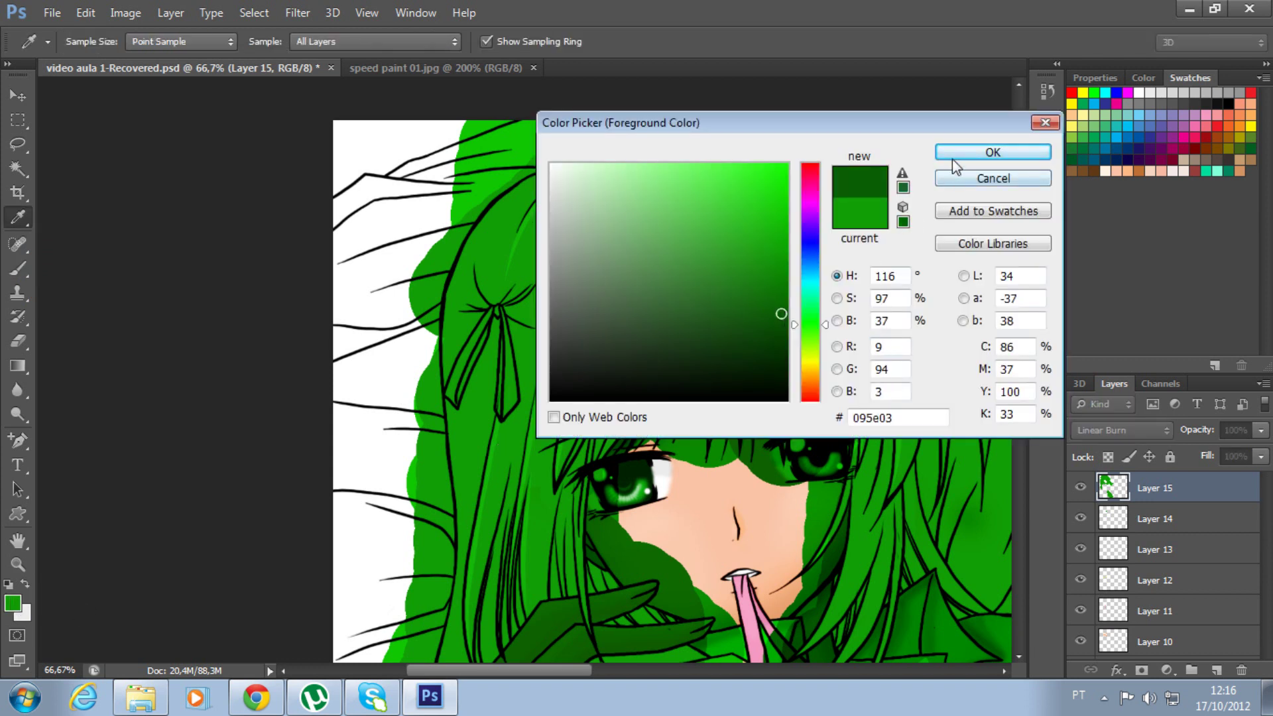
left_click(980, 150)
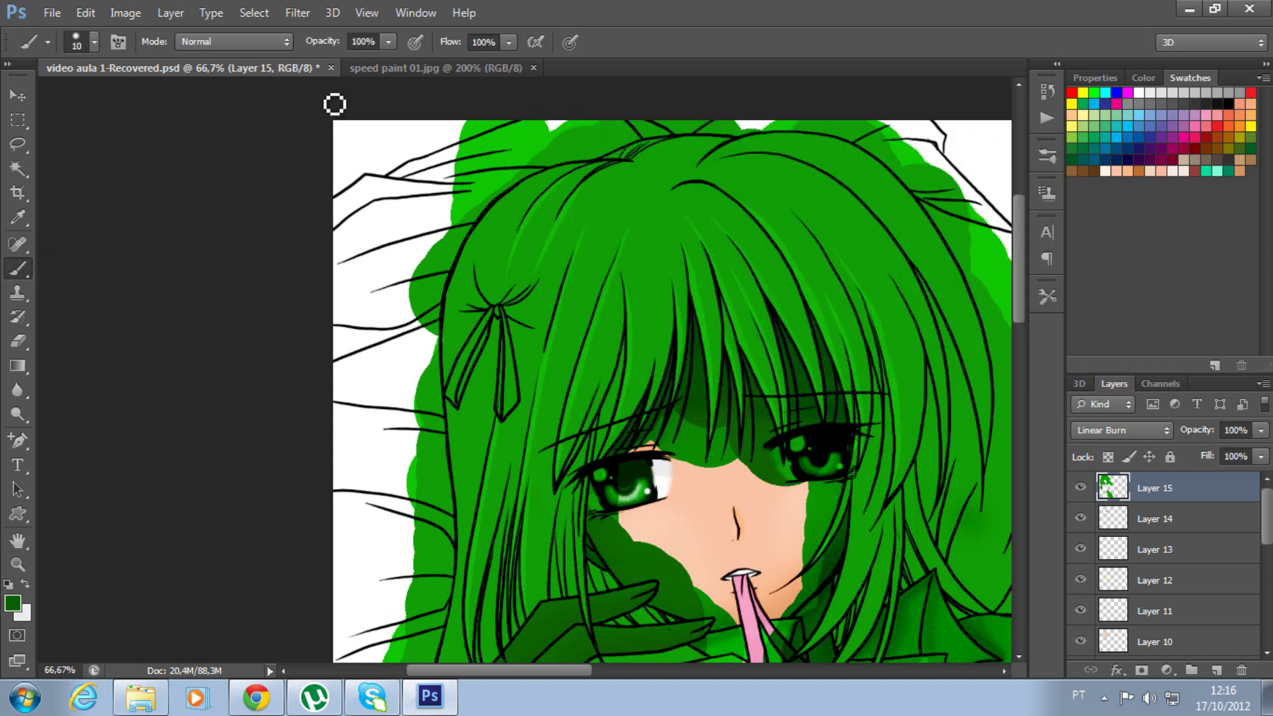
Lower the brush opacity to 20%.
left_click(388, 45)
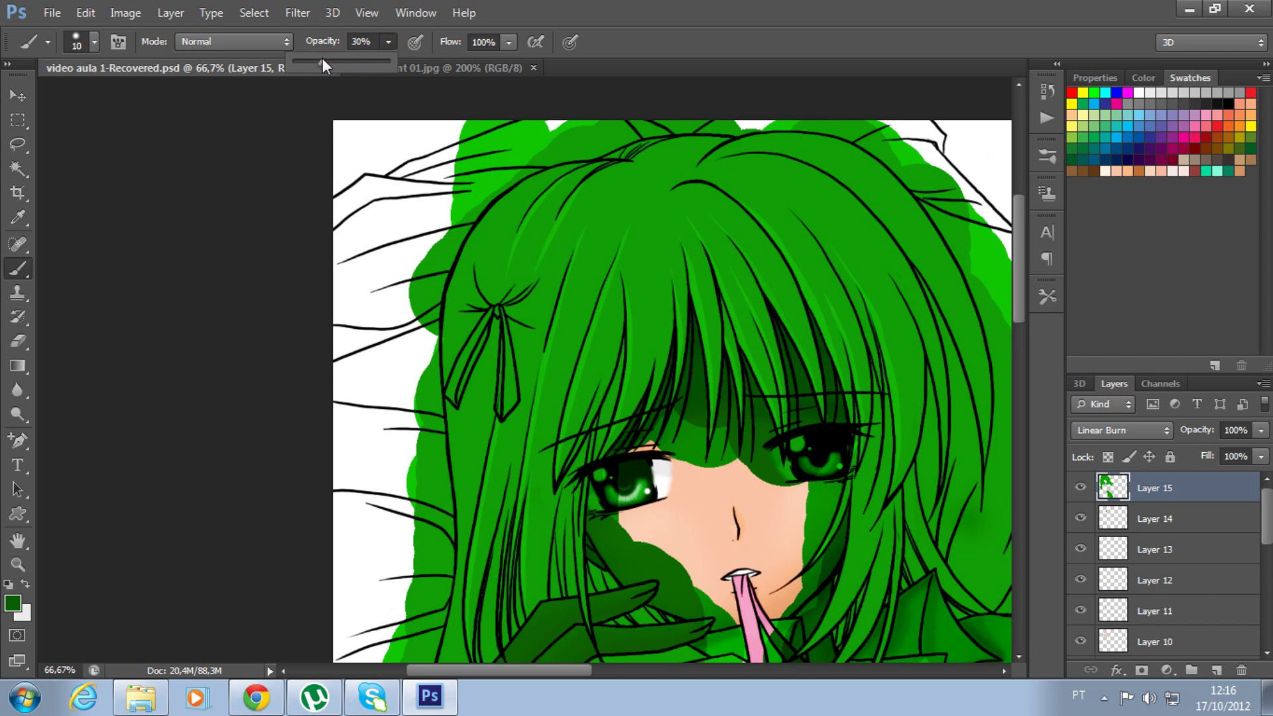
left_click_drag(643, 188, 673, 161)
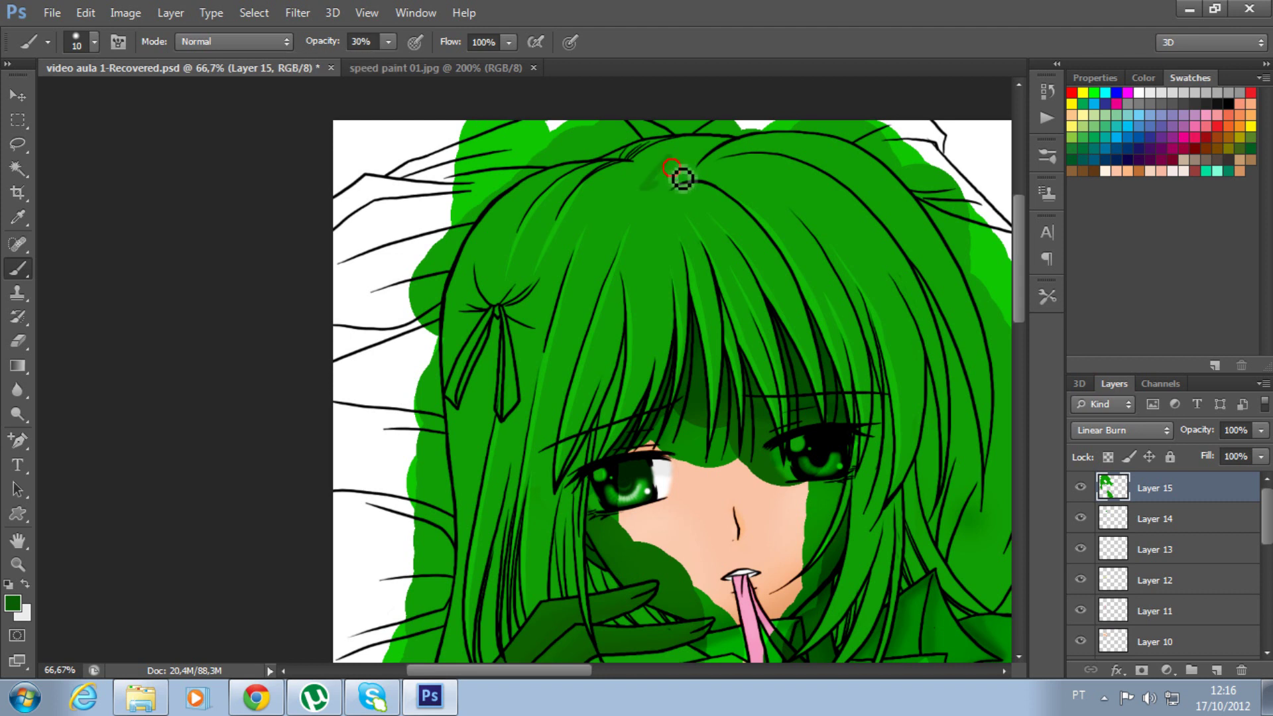
left_click(388, 41)
left_click_drag(388, 62, 378, 67)
left_click(445, 171)
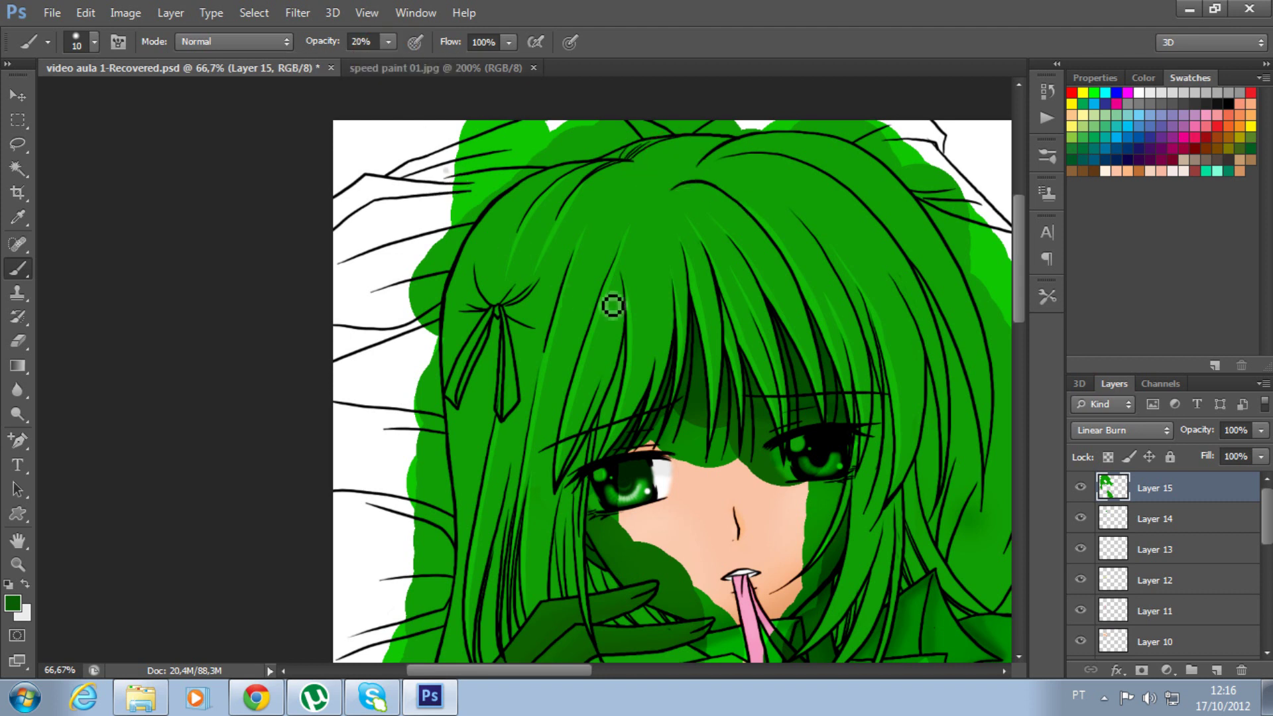
Enlarge the brush to 200 px with 0% hardness and undo the stray stroke.
key("bracketright")
key("bracketright")
key("bracketright")
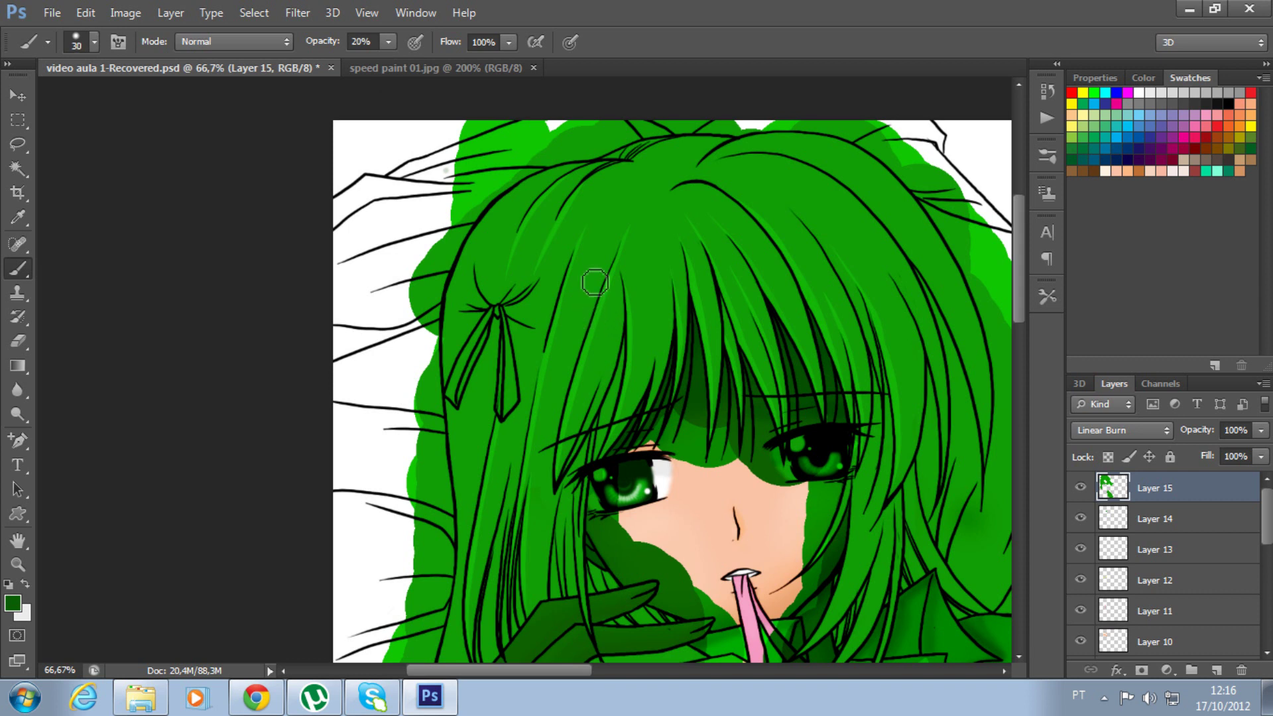
key("bracketright")
key("bracketright")
key("bracketright")
key("bracketright")
key("bracketright")
key("bracketright")
right_click(627, 198)
left_click_drag(752, 290, 629, 289)
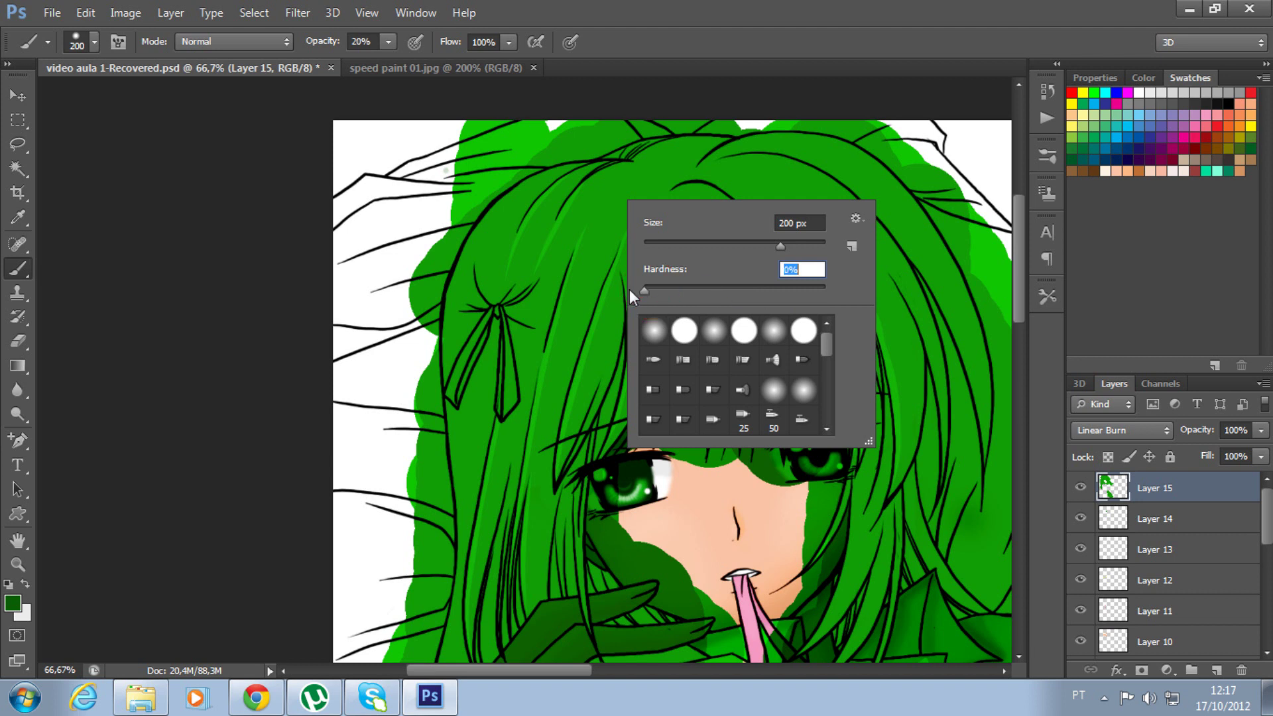
left_click_drag(358, 159, 424, 232)
key("ctrl+z")
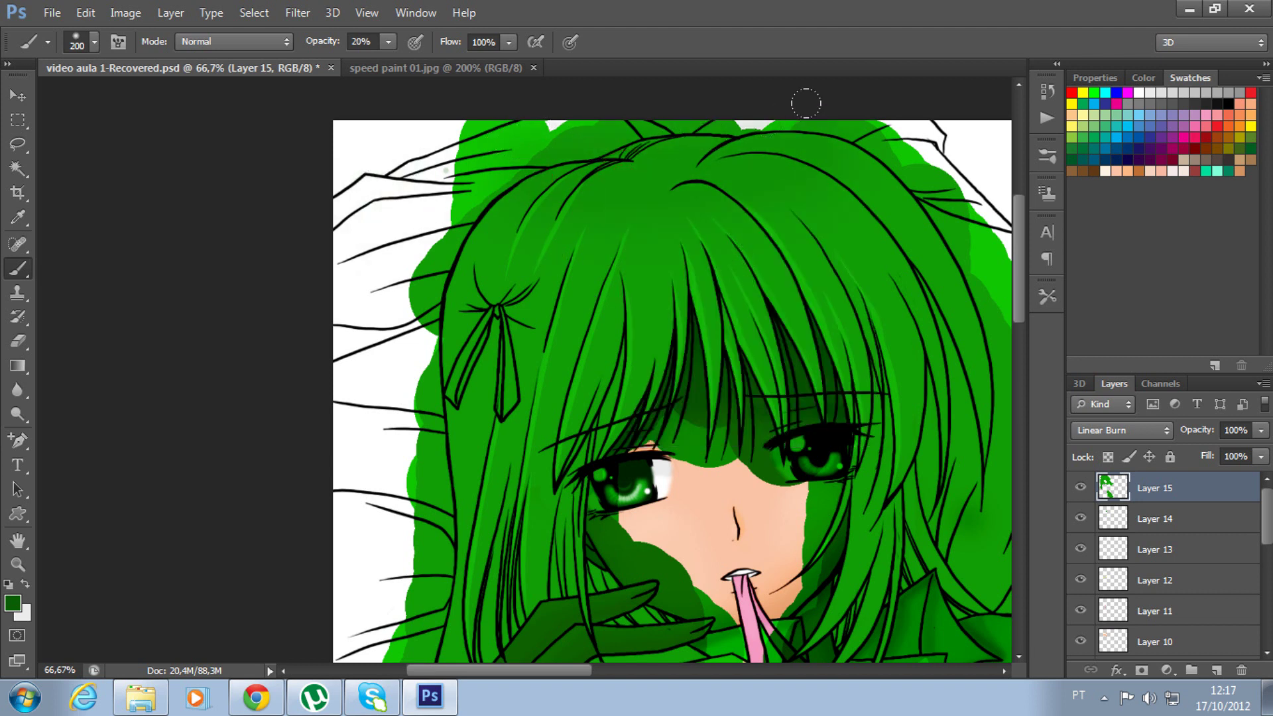
Paint soft dark green over the white gap at the hair's top edge, then shrink the brush to 100.
left_click_drag(587, 120, 508, 114)
key("bracketleft")
key("bracketleft")
key("bracketleft")
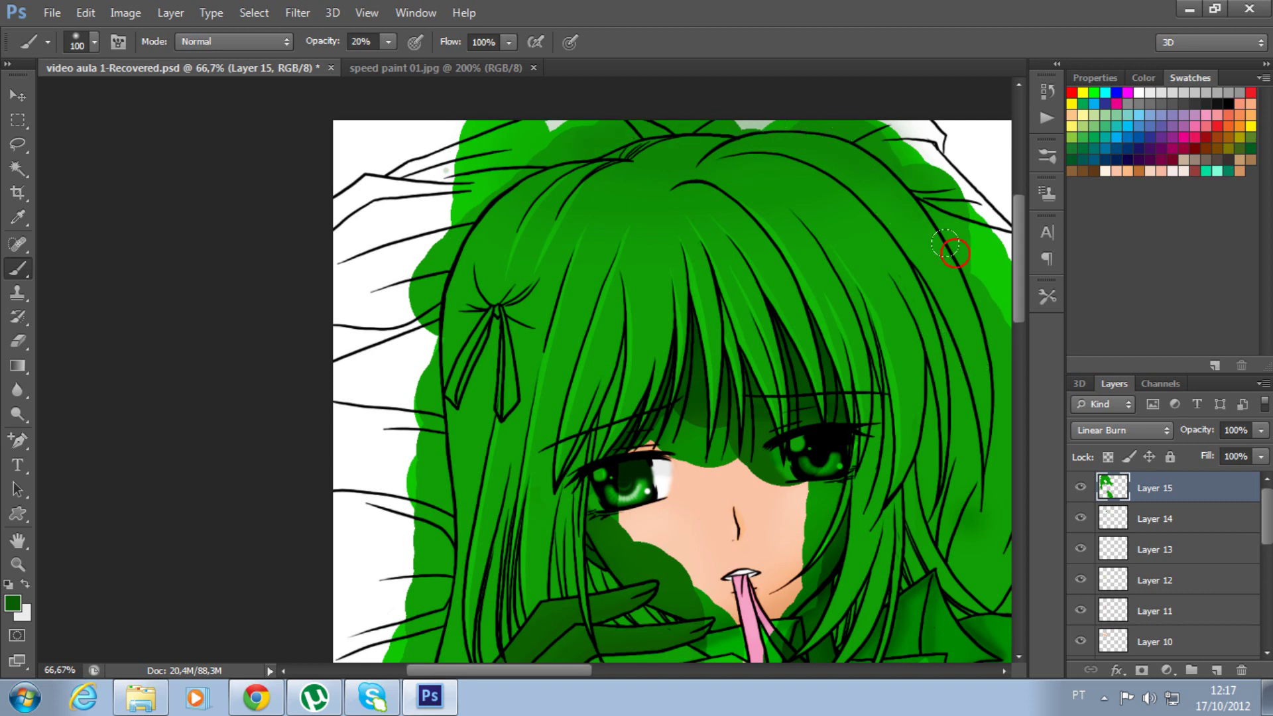
left_click_drag(955, 484, 849, 285)
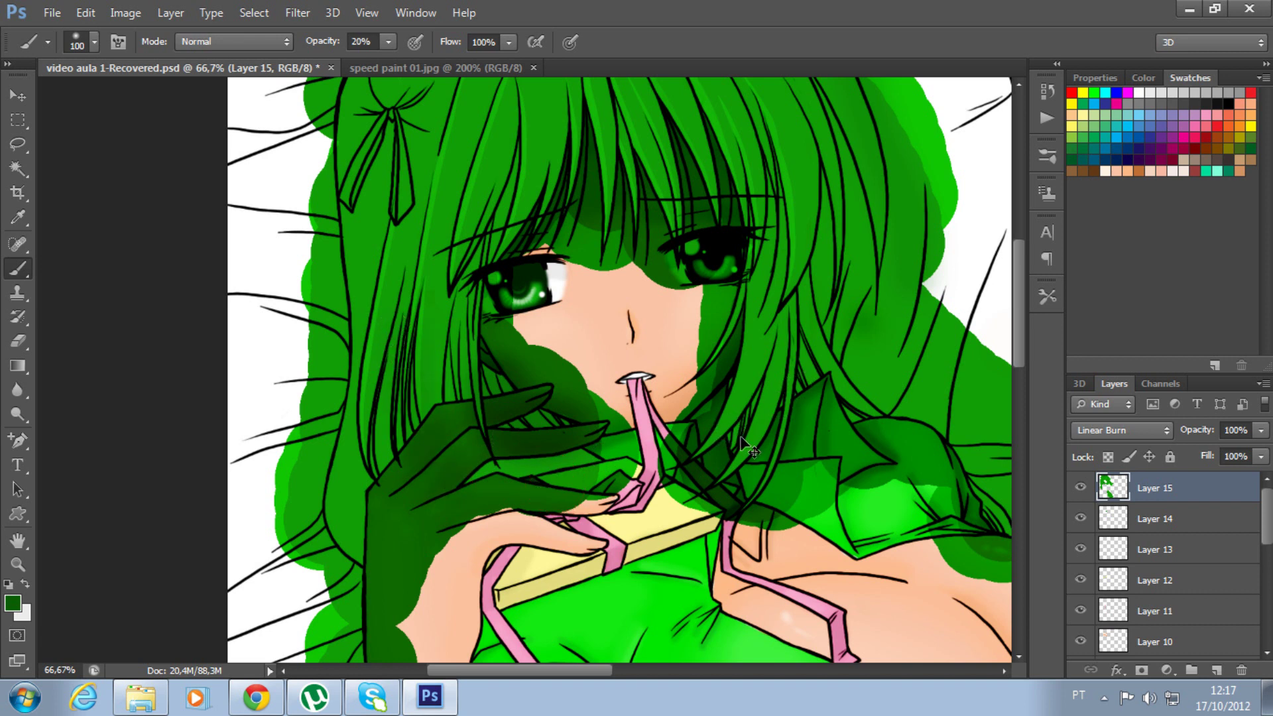
Paint a dark green shadow along the shirt's lower fold with an enlarged brush.
scroll(730, 427, "up", 1)
scroll(696, 450, "up", 1)
scroll(645, 473, "up", 1)
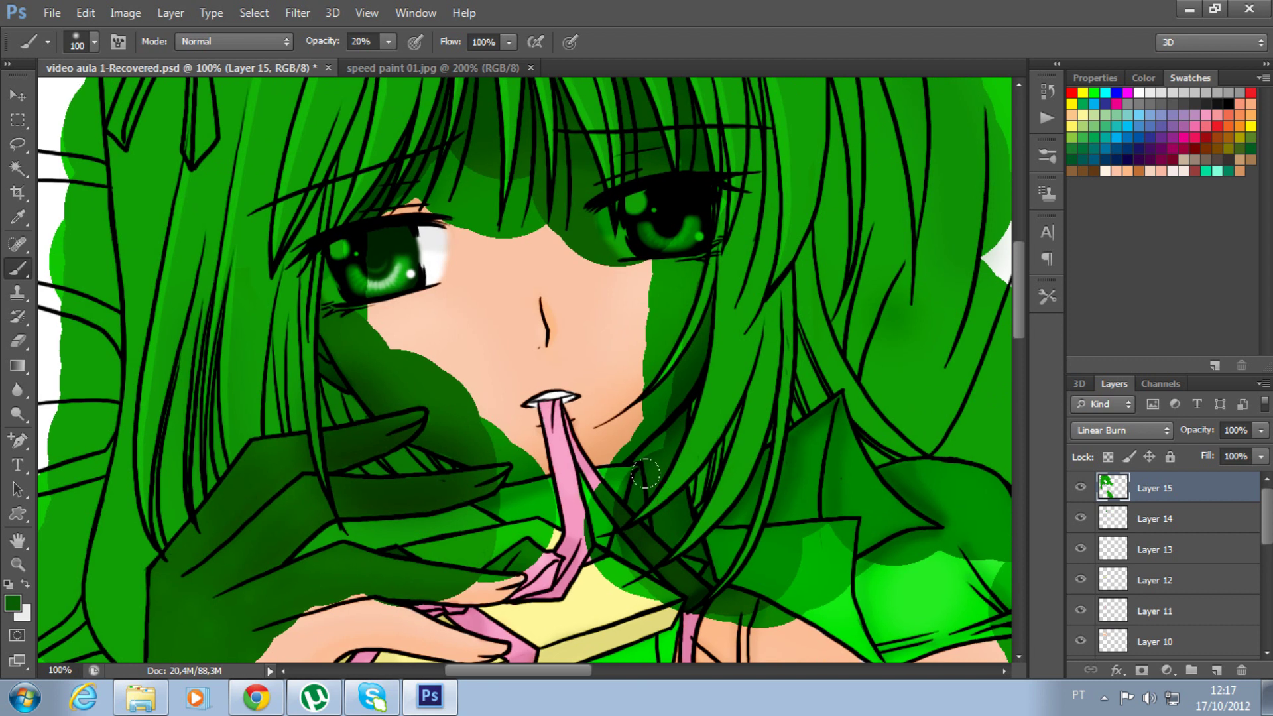
key("bracketleft")
key("bracketleft")
key("bracketleft")
key("bracketleft")
key("bracketleft")
key("bracketleft")
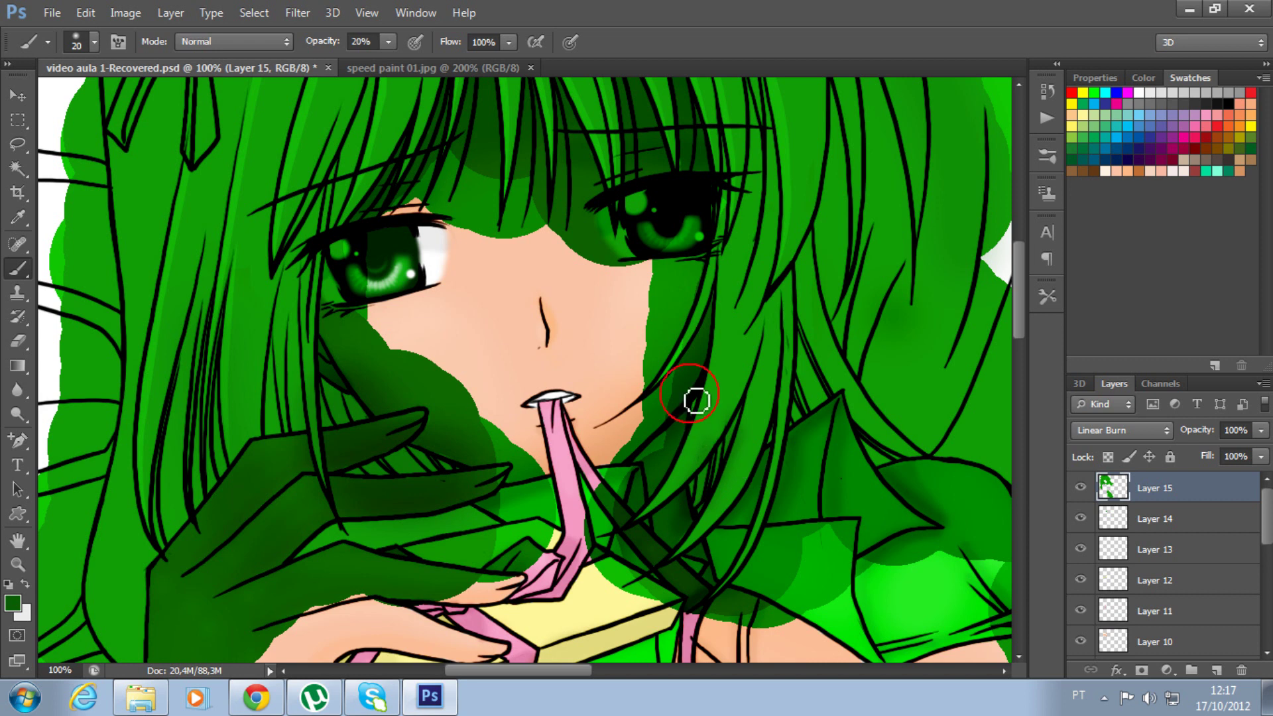
mouse_move(875, 517)
left_mouse_down()
mouse_move(630, 194)
mouse_move(523, 219)
mouse_move(500, 62)
mouse_move(473, 22)
left_mouse_up()
scroll(532, 238, "down", 3)
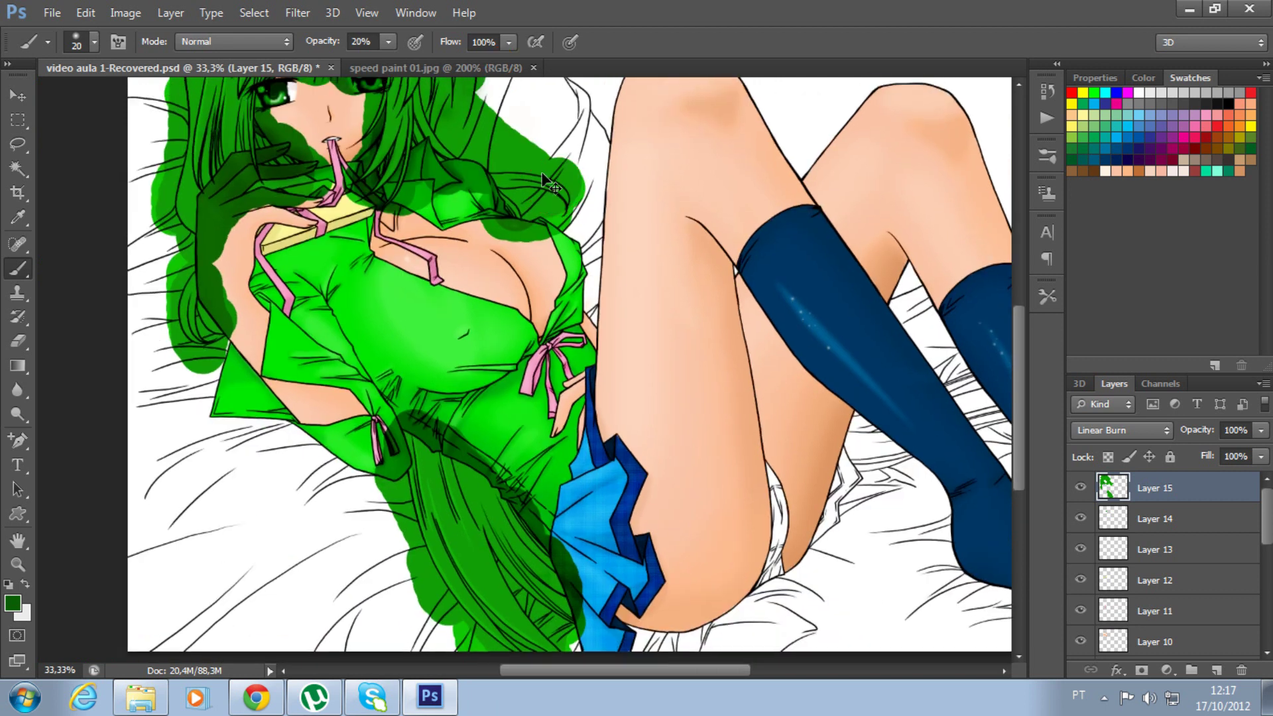
scroll(635, 510, "up", 1)
scroll(635, 510, "up", 1)
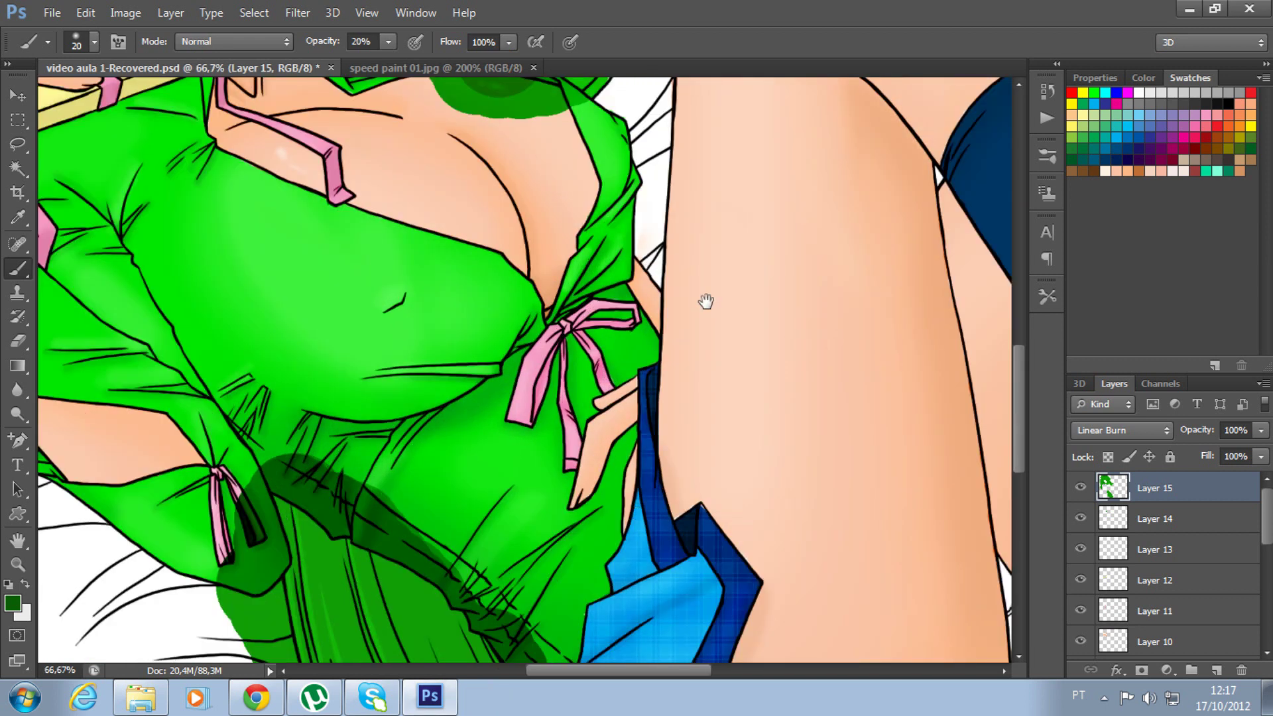
left_click_drag(673, 344, 670, 332)
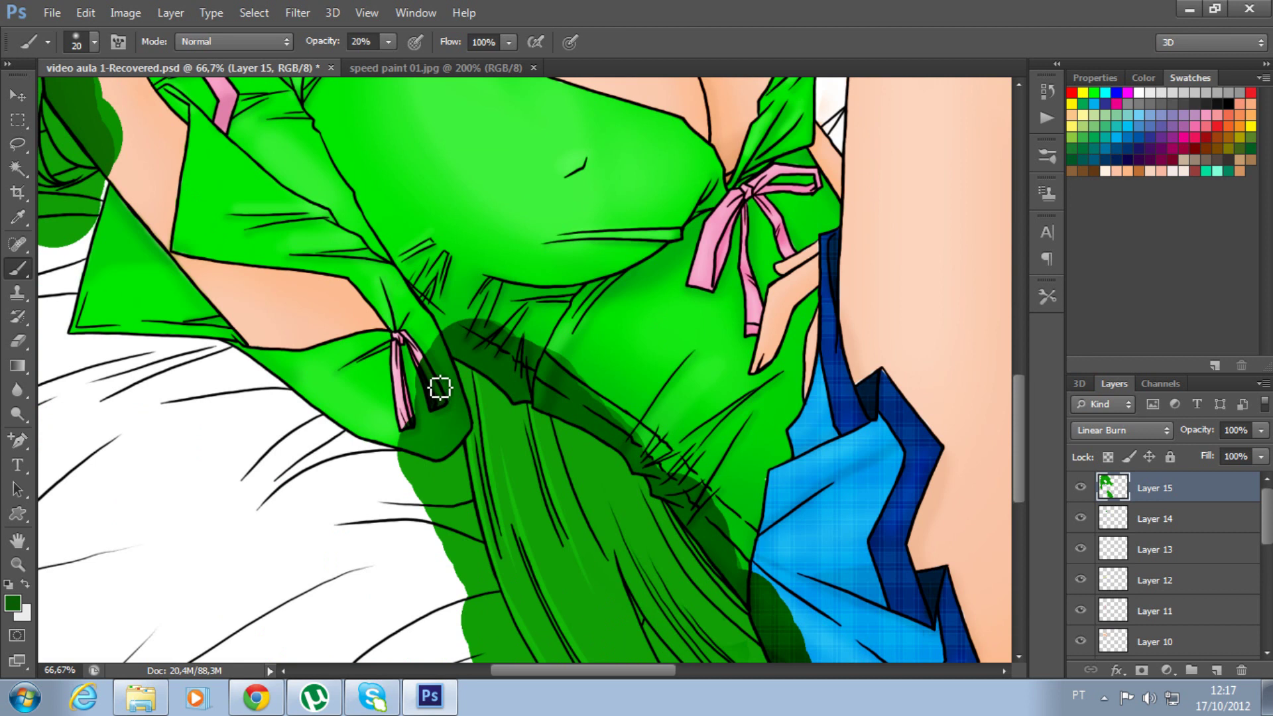
key("bracketright")
key("bracketright")
key("bracketright")
key("bracketright")
key("bracketright")
key("bracketright")
left_click_drag(765, 592, 742, 543)
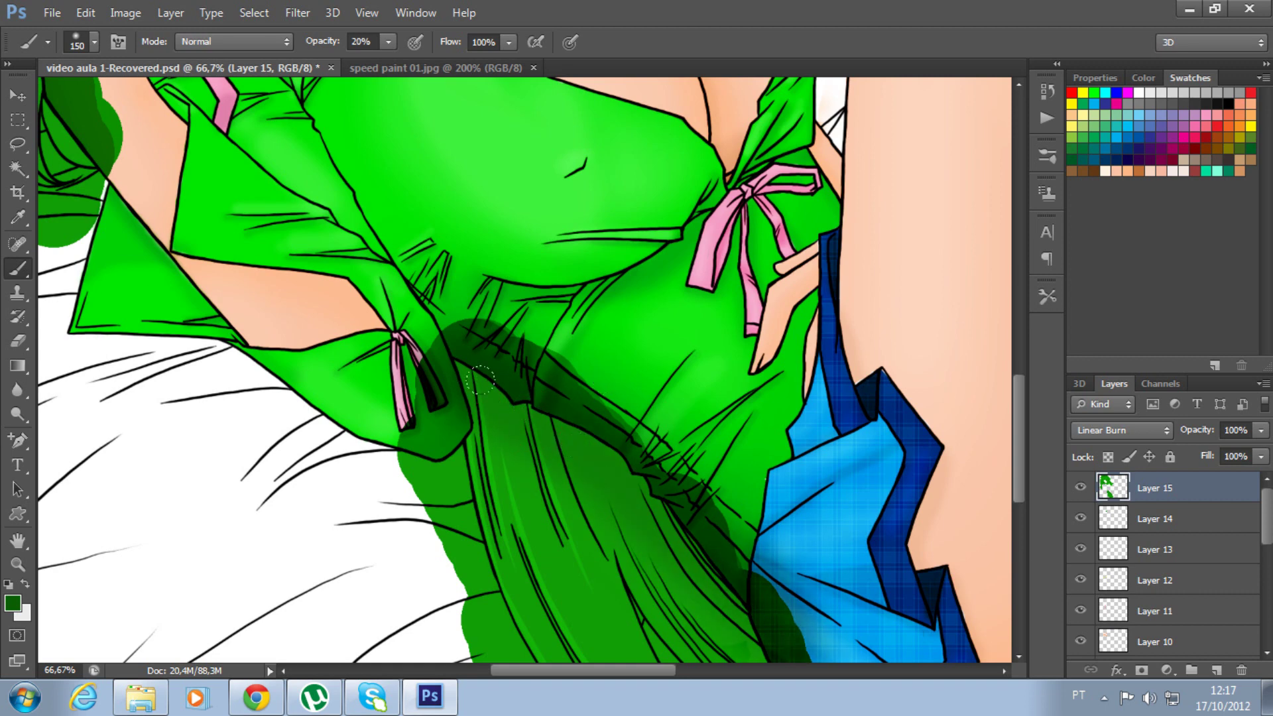
Zoom and pan back to the left side of the hair.
scroll(596, 530, "down", 2)
scroll(504, 478, "up", 3)
scroll(447, 449, "up", 2)
scroll(448, 449, "up", 3)
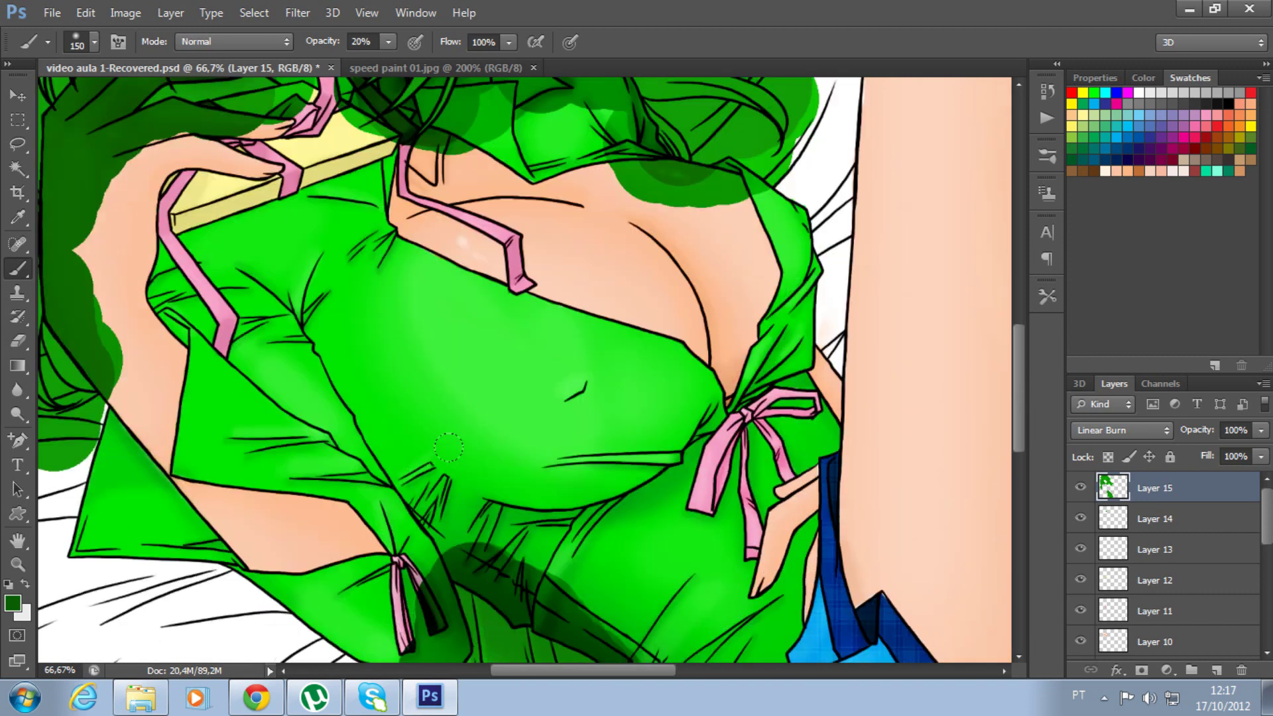
scroll(448, 449, "up", 3)
scroll(449, 449, "up", 1)
scroll(448, 449, "up", 3)
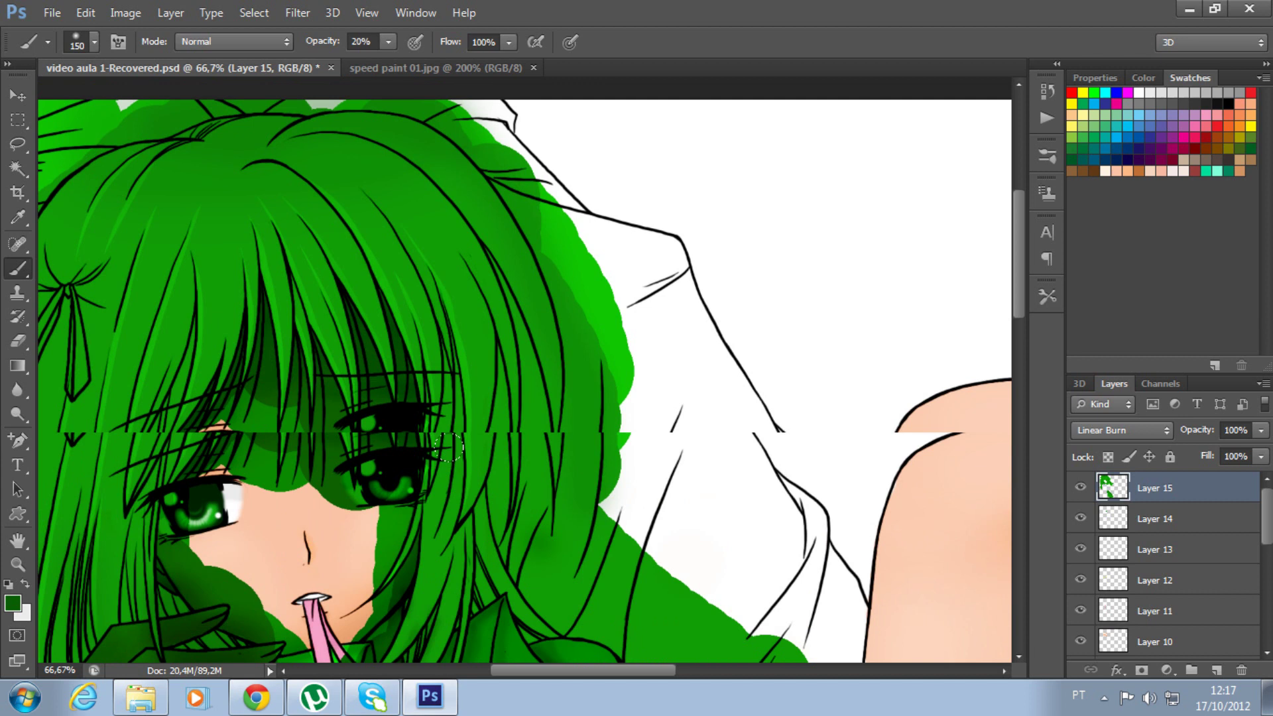
scroll(449, 448, "up", 5)
left_click_drag(476, 449, 685, 444)
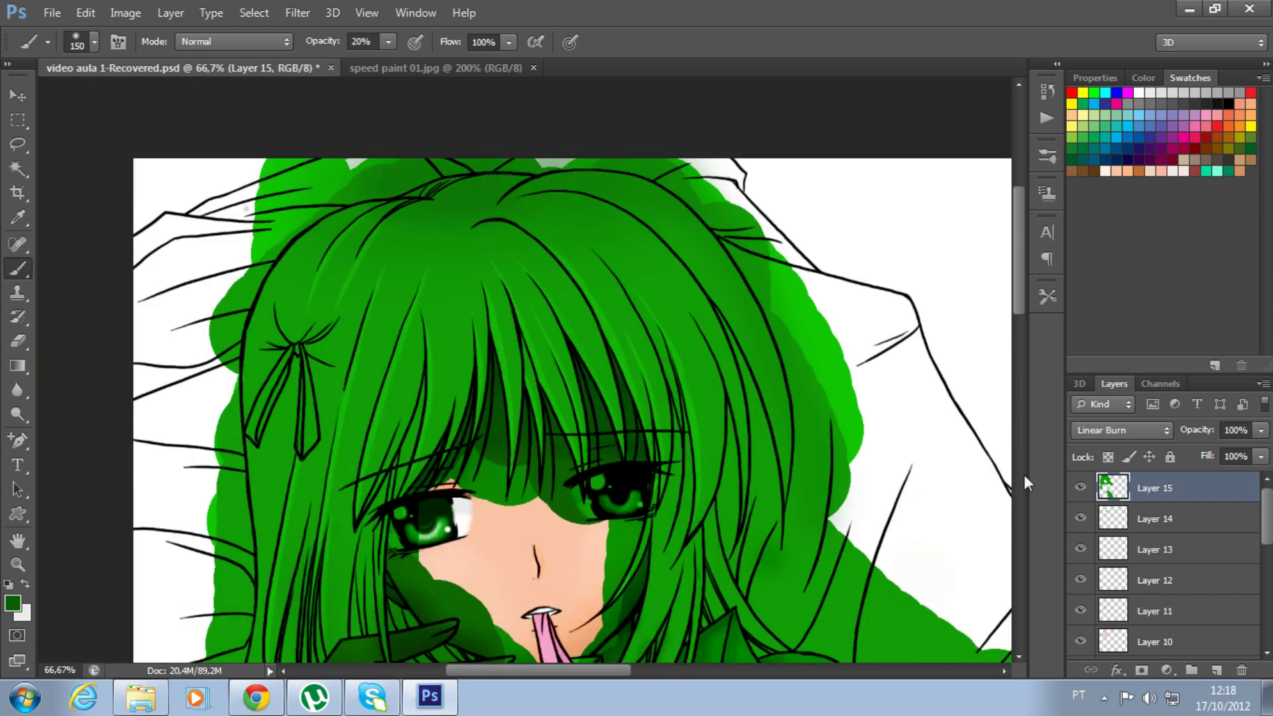
With an enlarged Dodge brush at 100% zoom, lighten a band across the hair.
key("ctrl+plus")
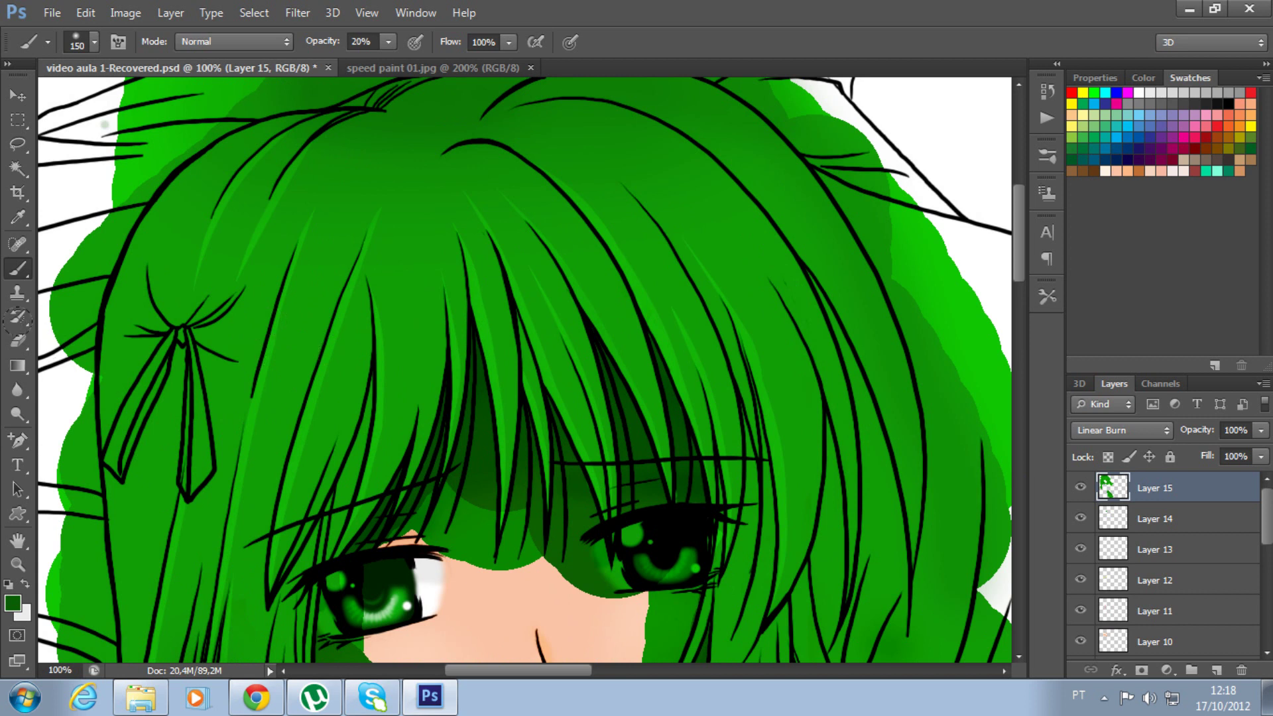
left_click(18, 415)
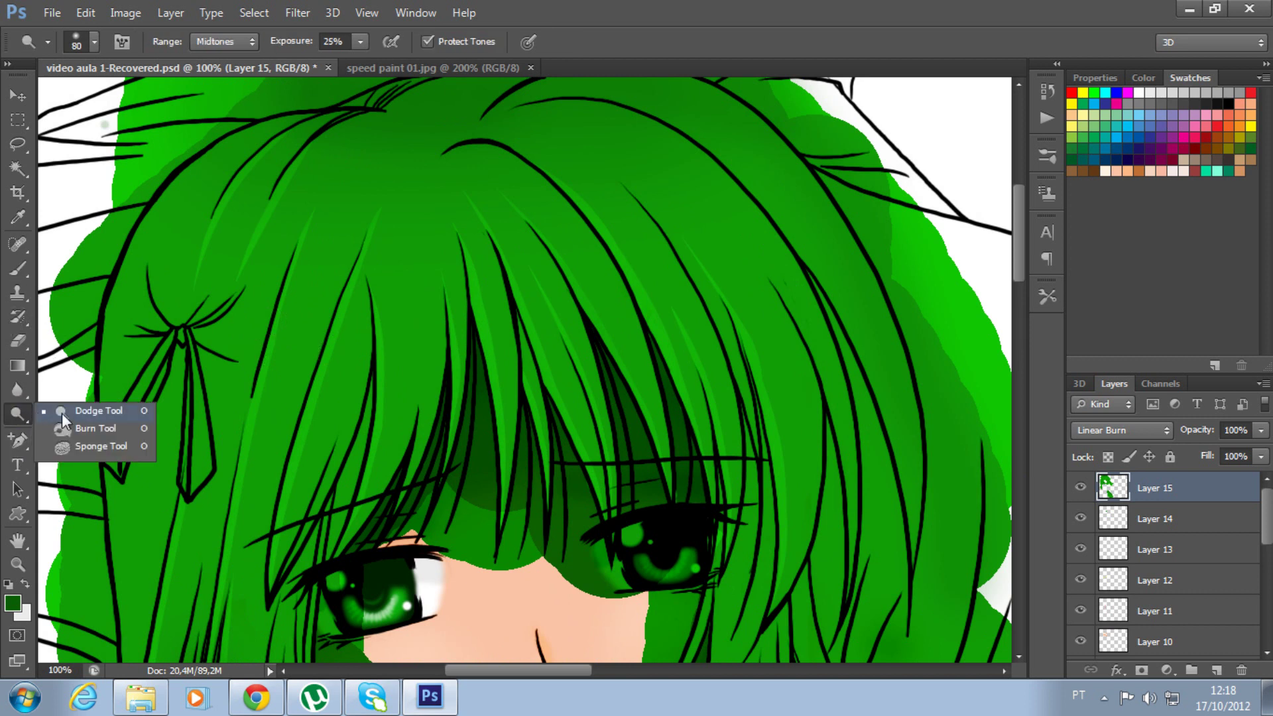
left_click(62, 411)
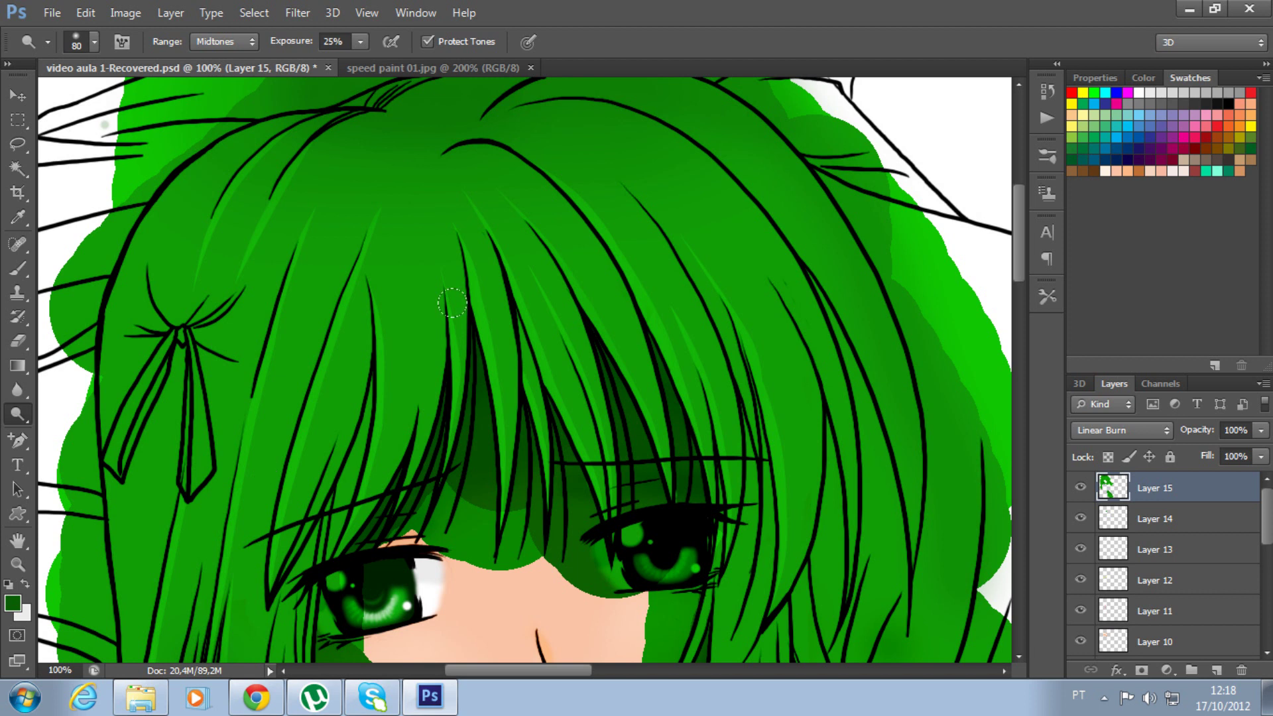
key("bracketright")
key("bracketright")
key("bracketright")
key("bracketright")
key("bracketright")
key("bracketright")
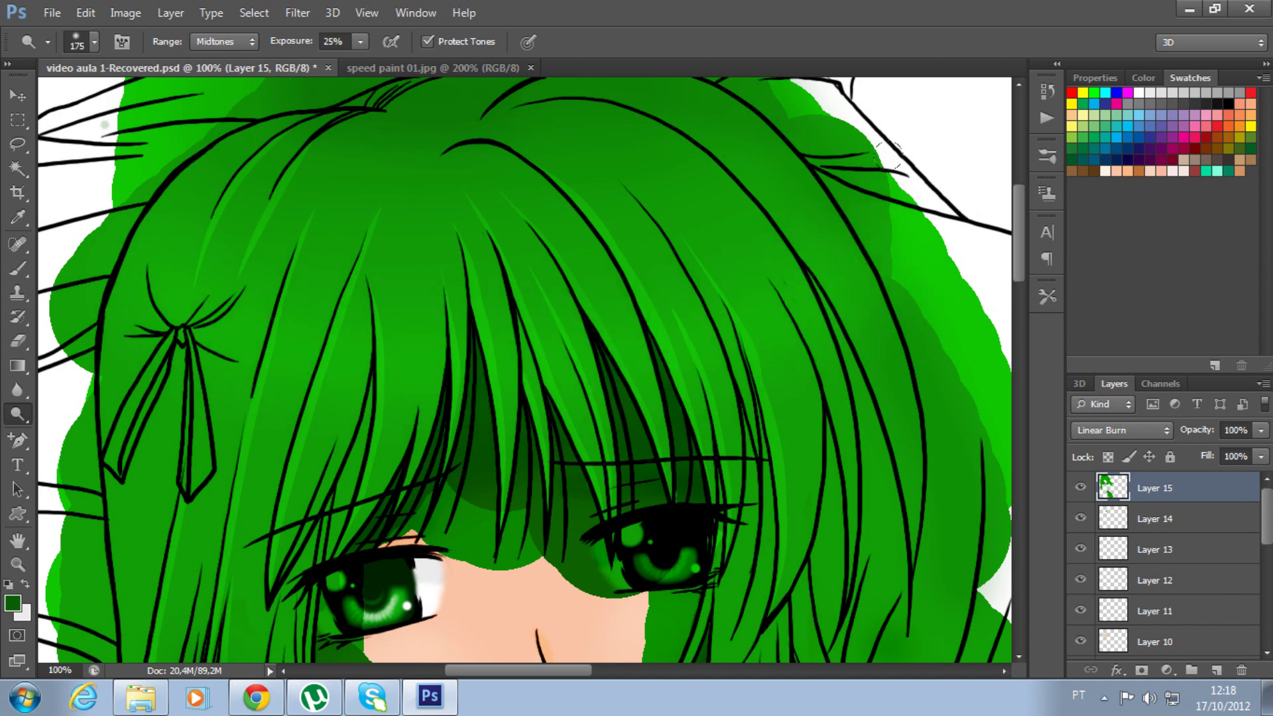
left_click_drag(854, 287, 146, 242)
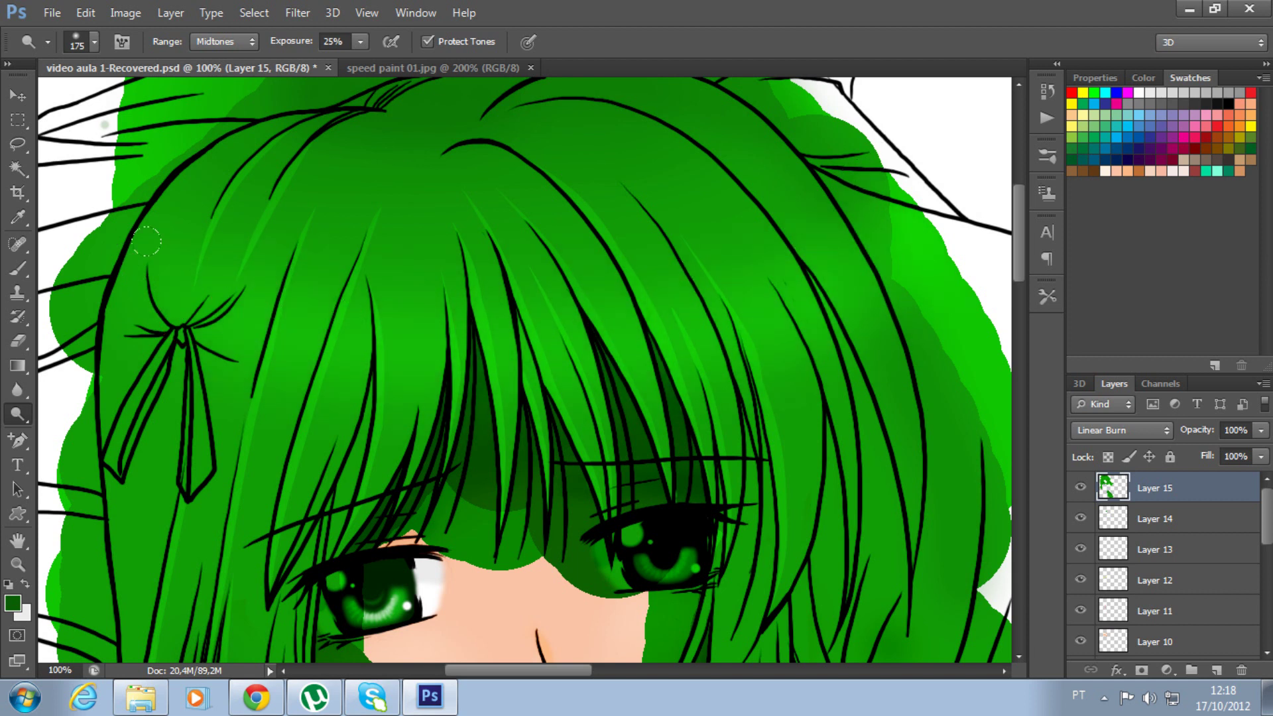
Resize the dodge brush to 175, check the whole head, and lower exposure to 10%.
key("bracketleft")
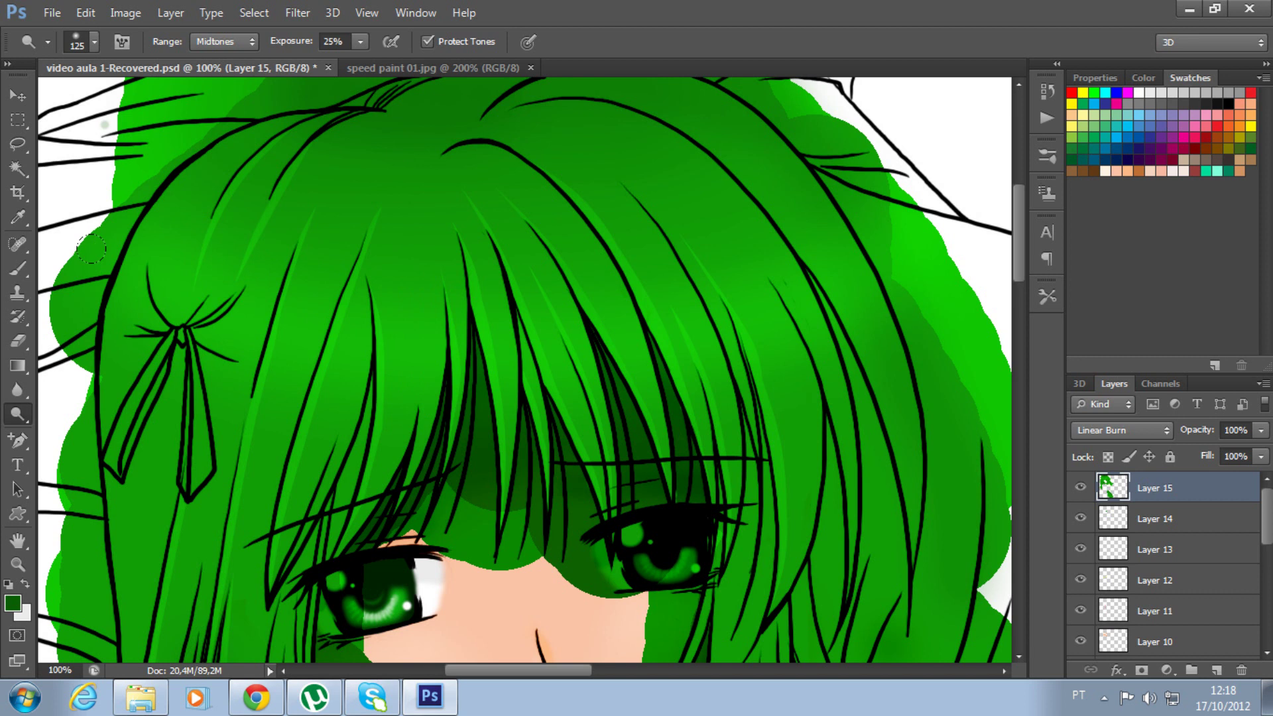
key("bracketright")
key("bracketright")
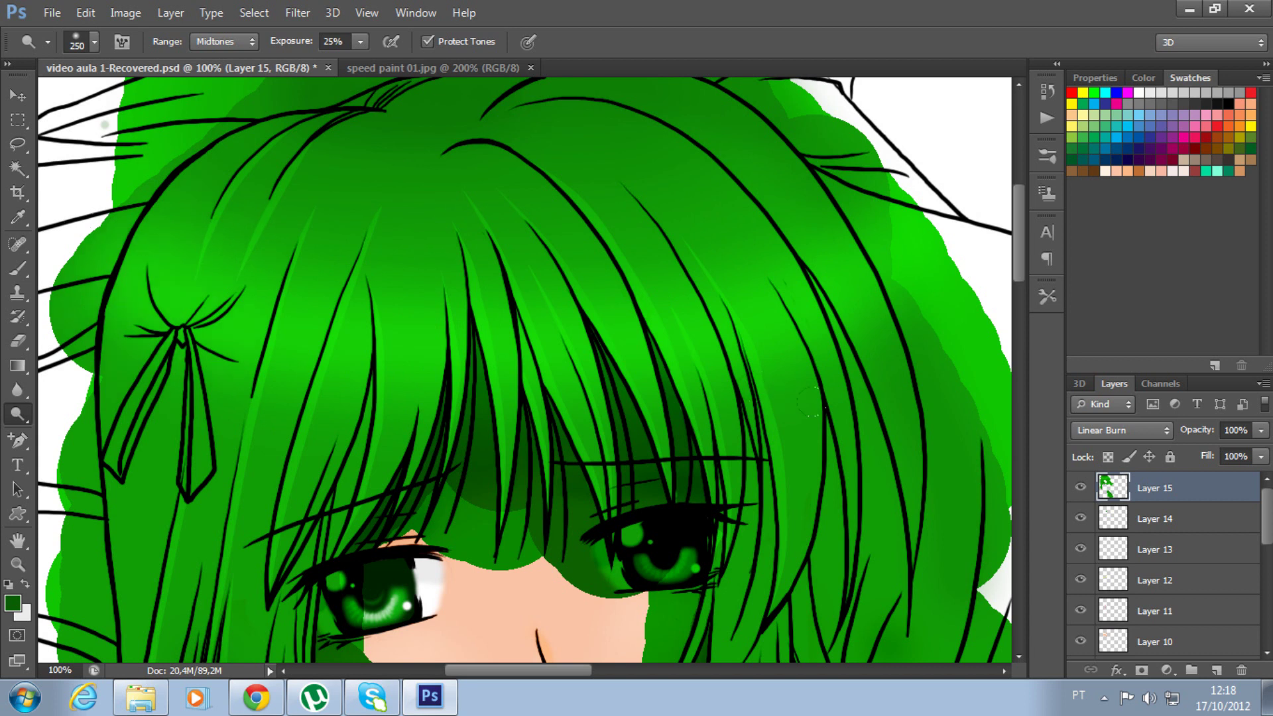
key("ctrl+minus")
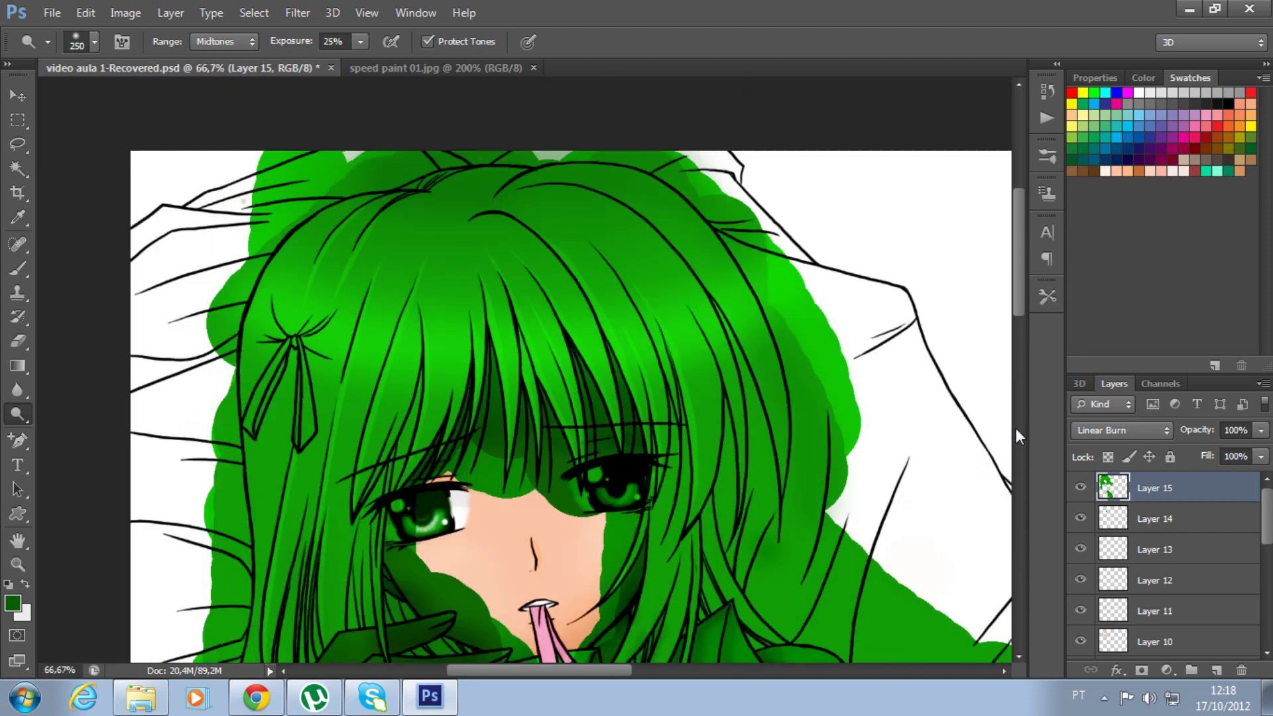
key("ctrl+minus")
key("ctrl+plus")
key("ctrl+plus")
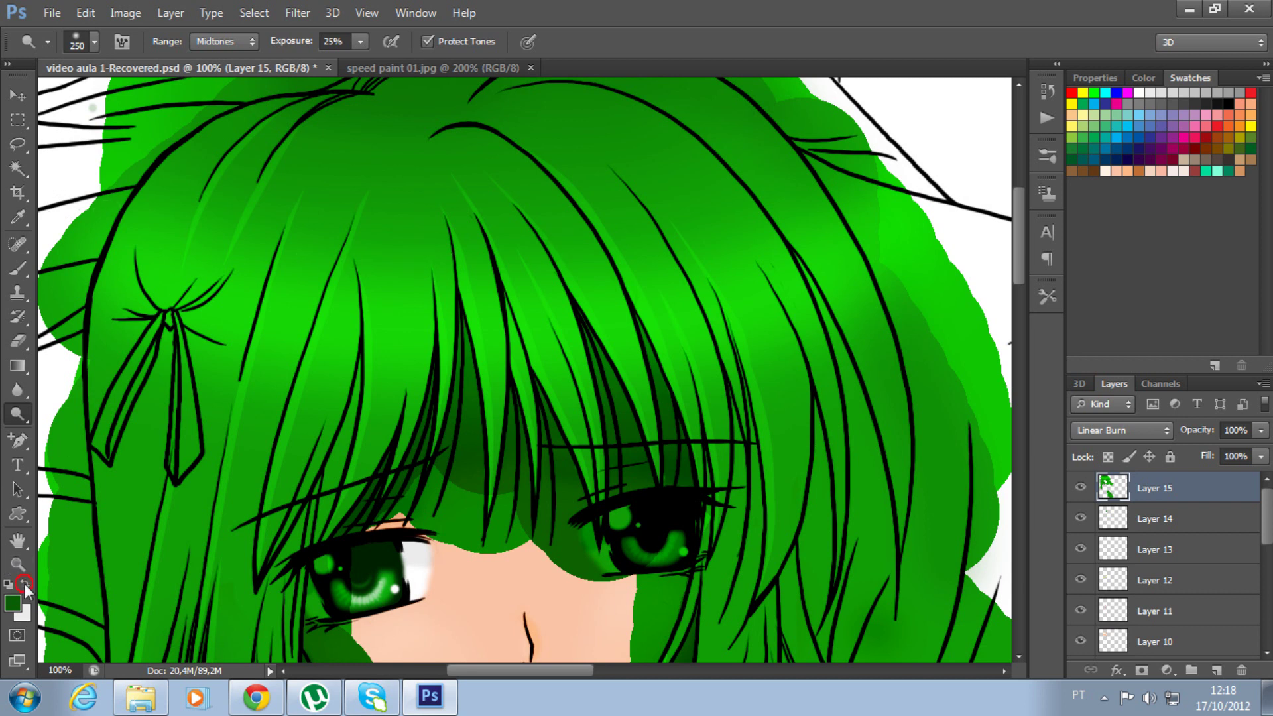
left_click(360, 41)
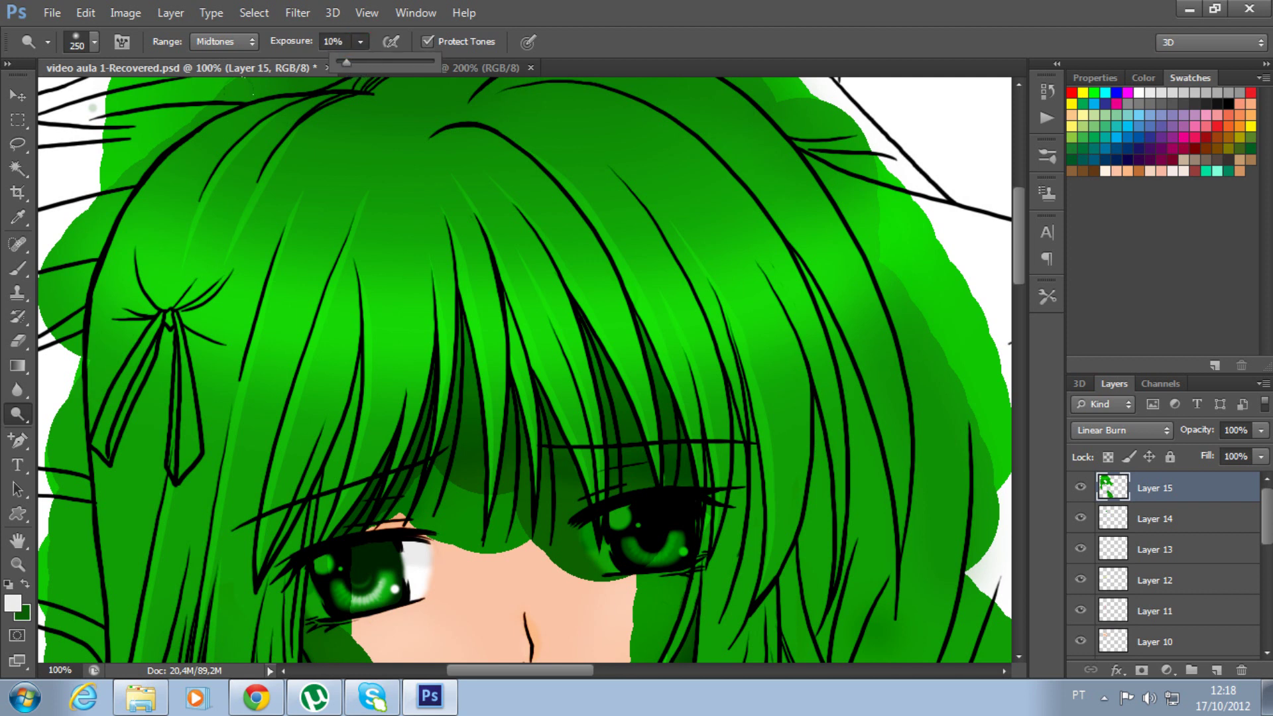
Make light grey the foreground colour and return to the Brush at 10% opacity.
left_click(12, 603)
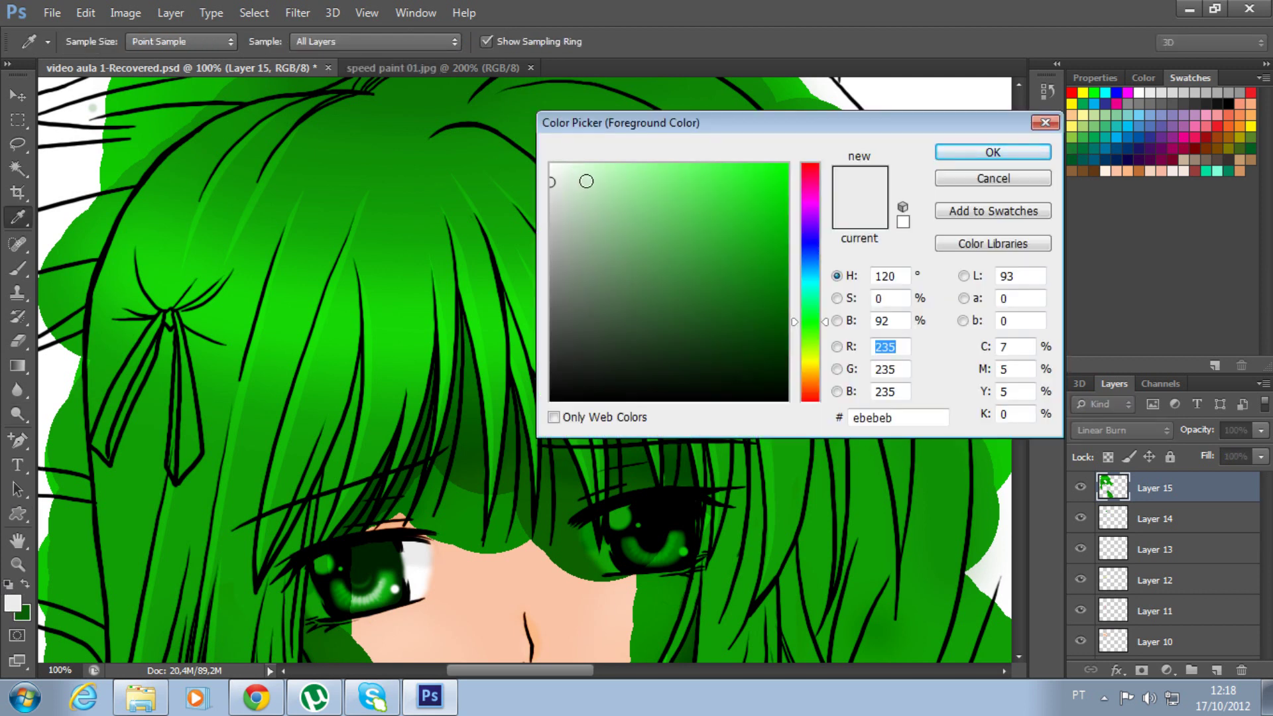
left_click(992, 152)
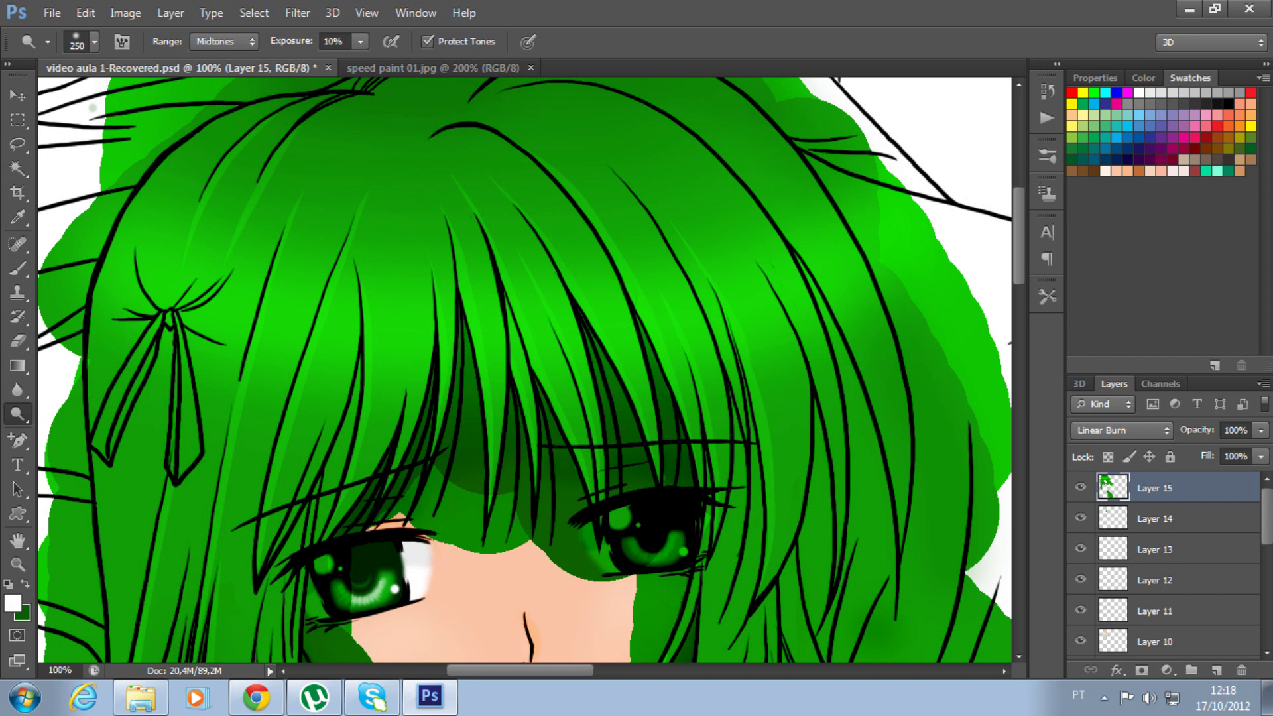
left_click(17, 272)
left_click(388, 41)
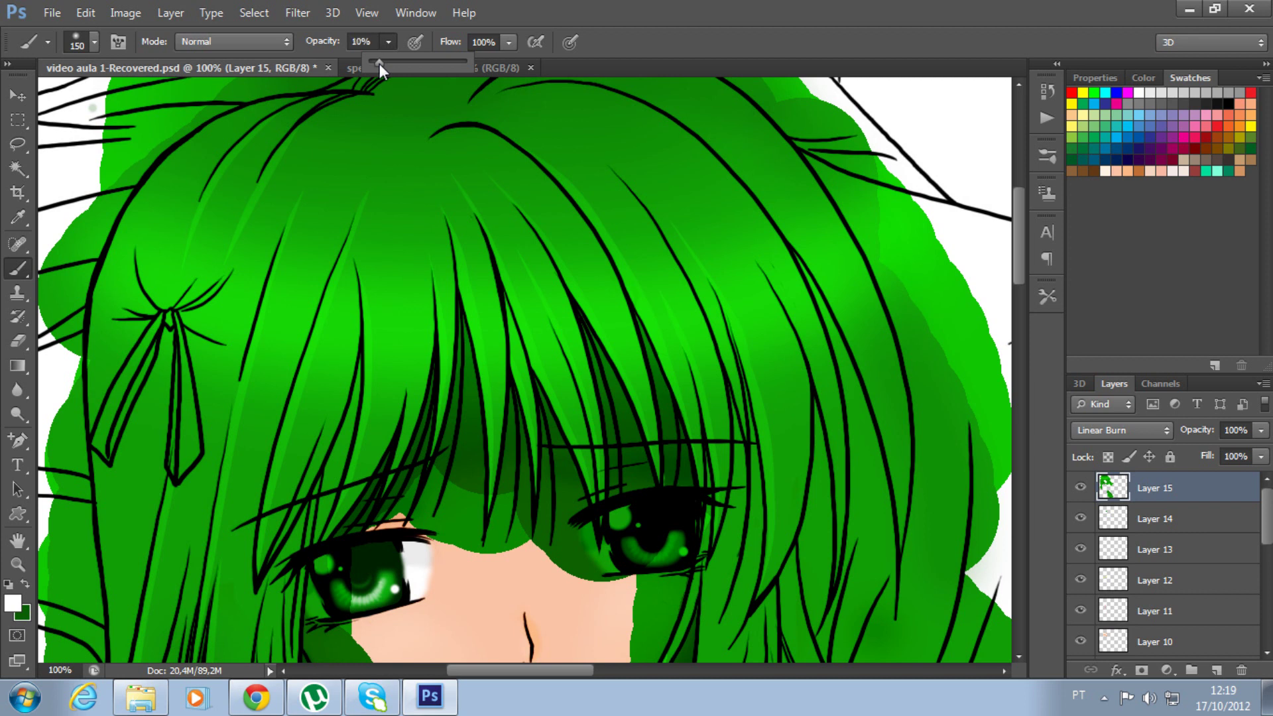
Paint light highlight bands across the top and right of the hair, then zoom in on the face.
mouse_move(50, 230)
left_mouse_down()
mouse_move(822, 188)
mouse_move(126, 265)
mouse_move(428, 313)
mouse_move(820, 258)
left_mouse_up()
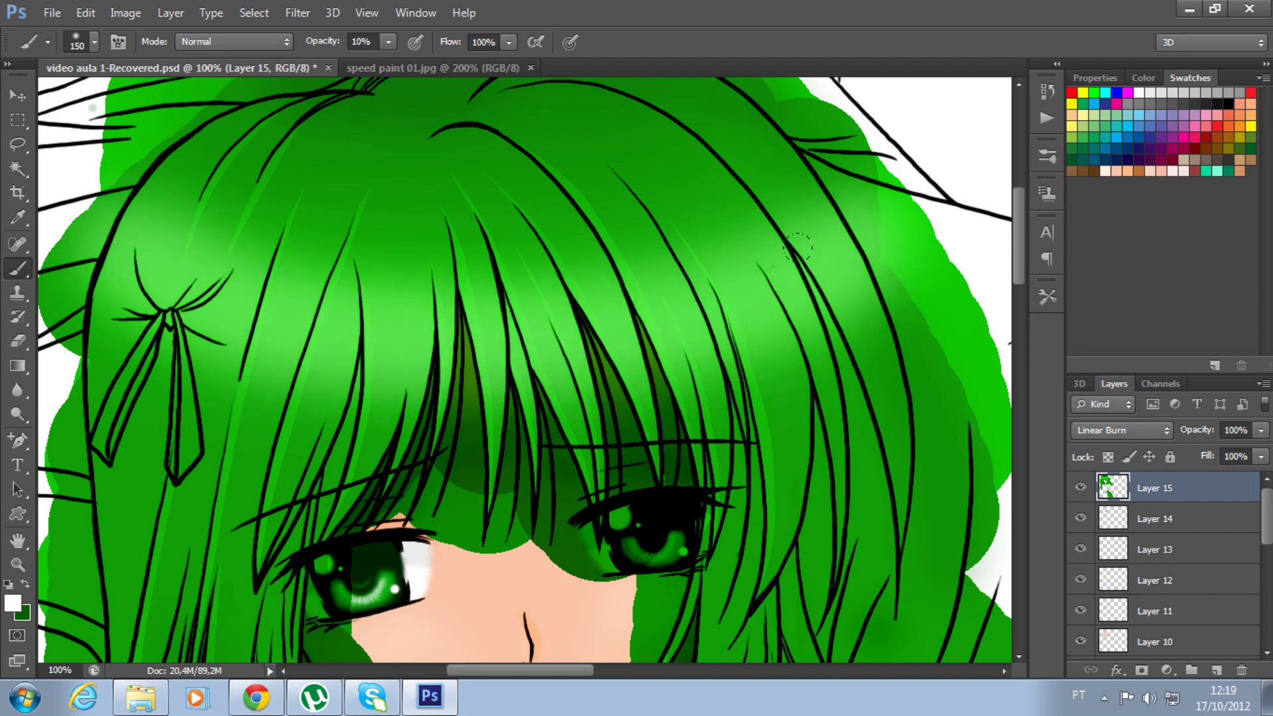
key("bracketleft")
key("bracketleft")
key("bracketleft")
mouse_move(766, 284)
left_mouse_down()
mouse_move(600, 325)
mouse_move(109, 229)
left_mouse_up()
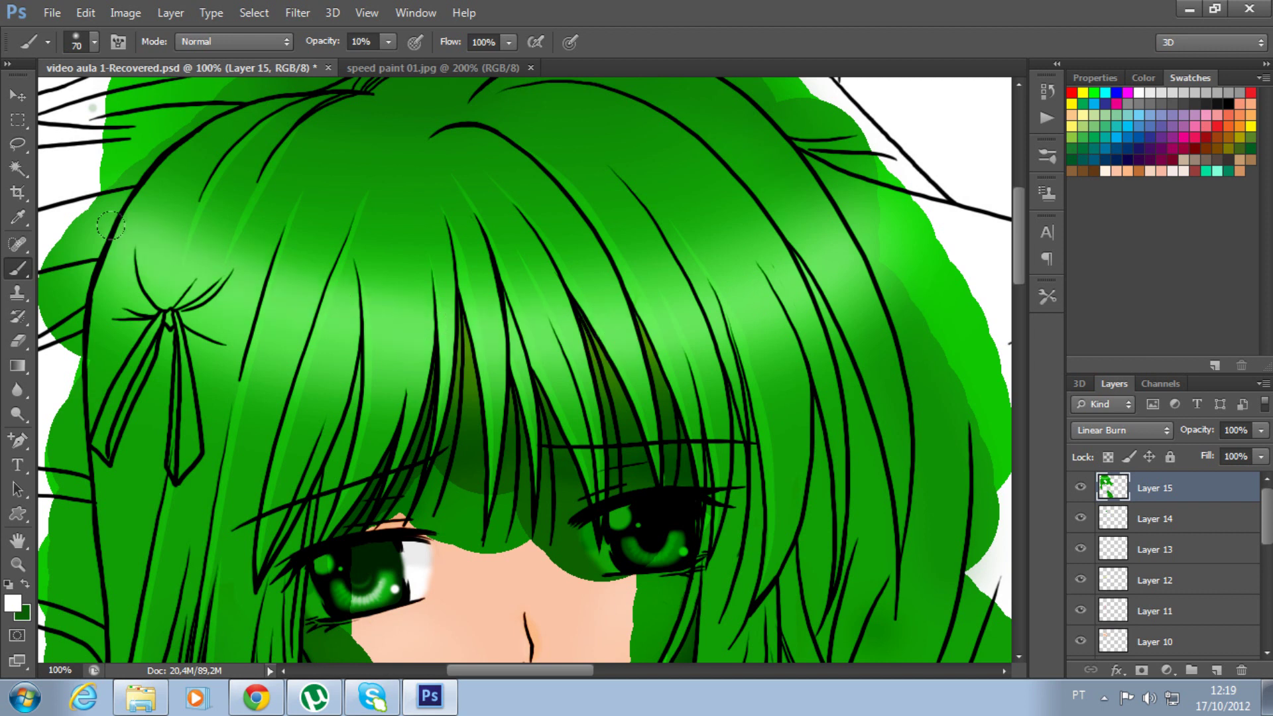
key("bracketright")
left_click_drag(922, 228, 880, 338)
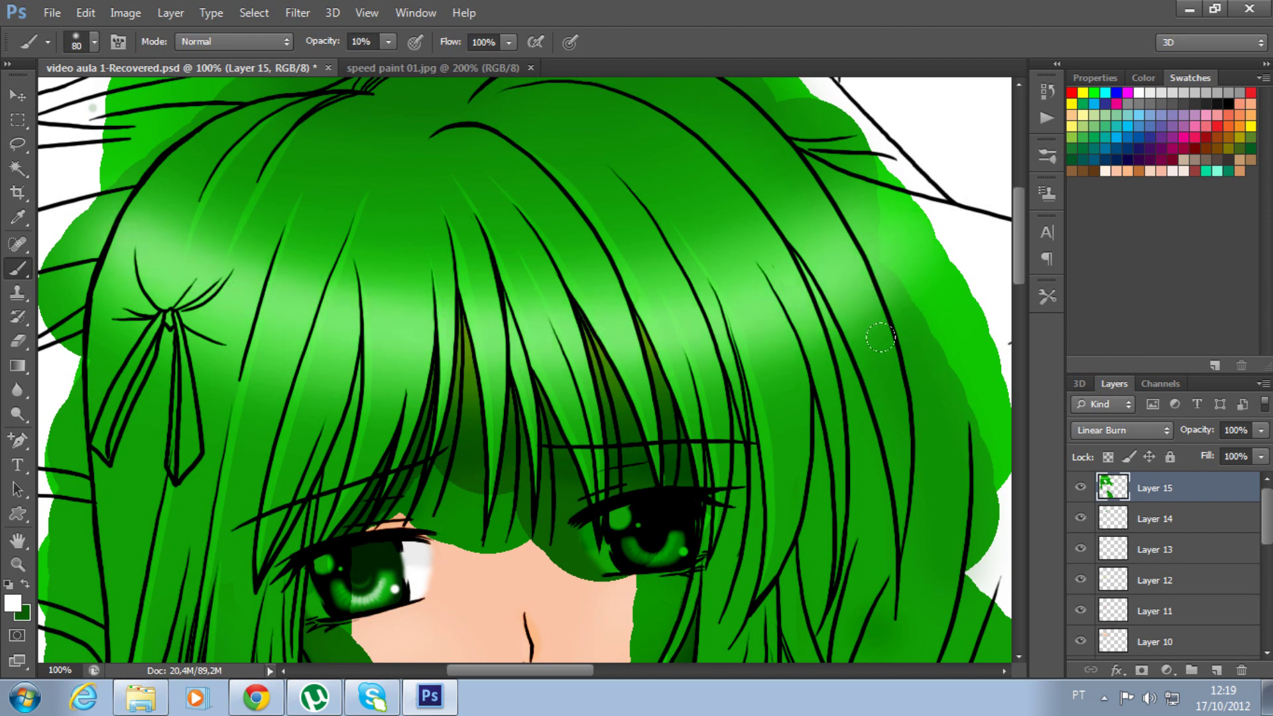
key("ctrl+minus")
key("ctrl+minus")
key("ctrl+minus")
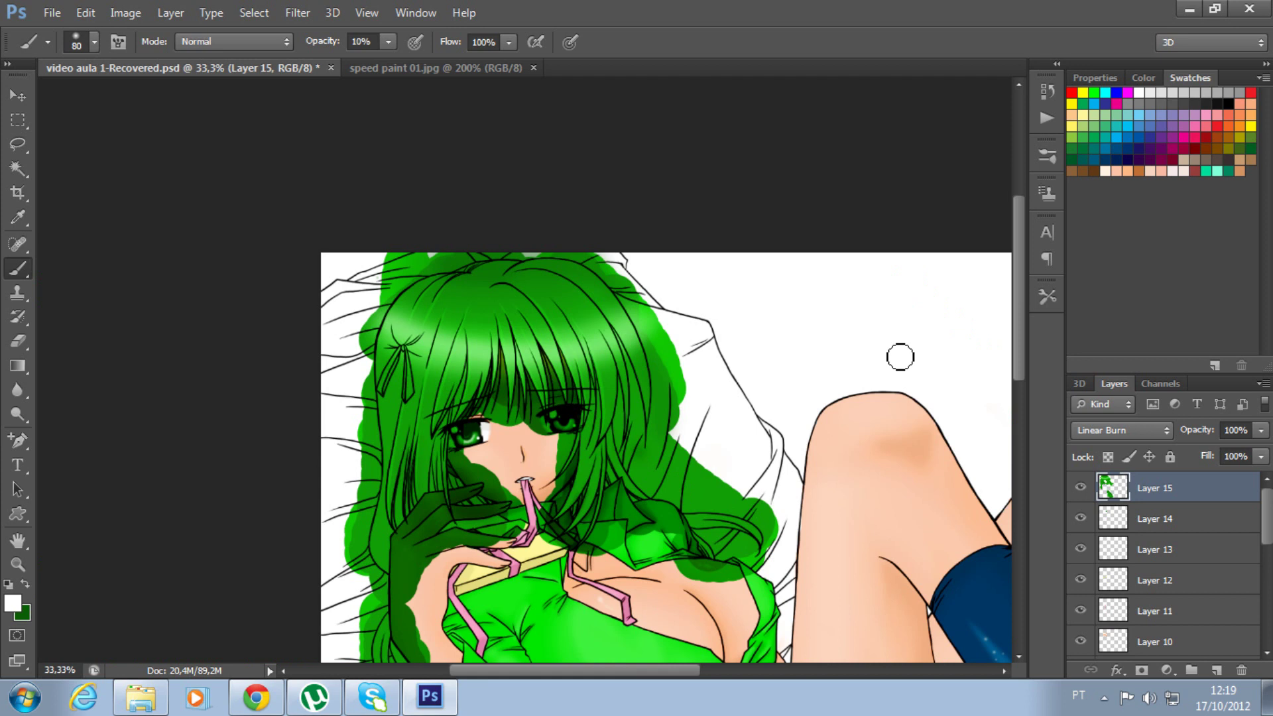
key("ctrl+plus")
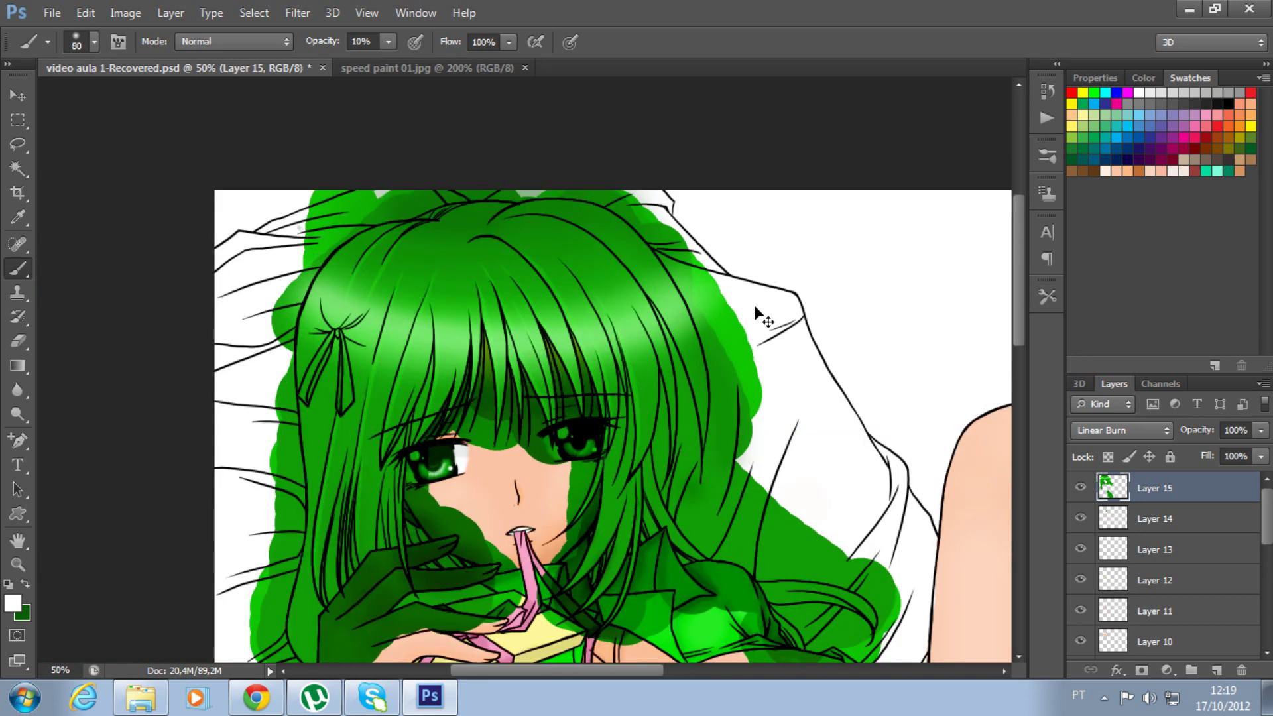
key("ctrl+plus")
key("ctrl+plus")
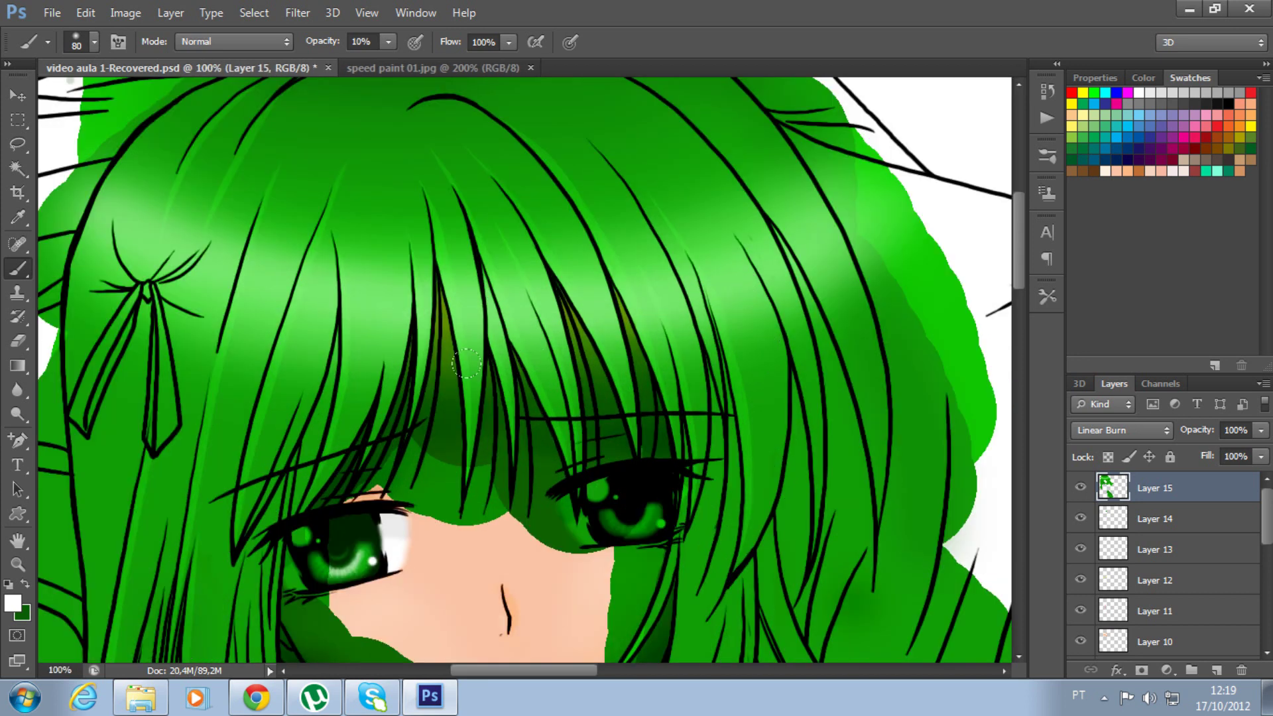
left_click(17, 390)
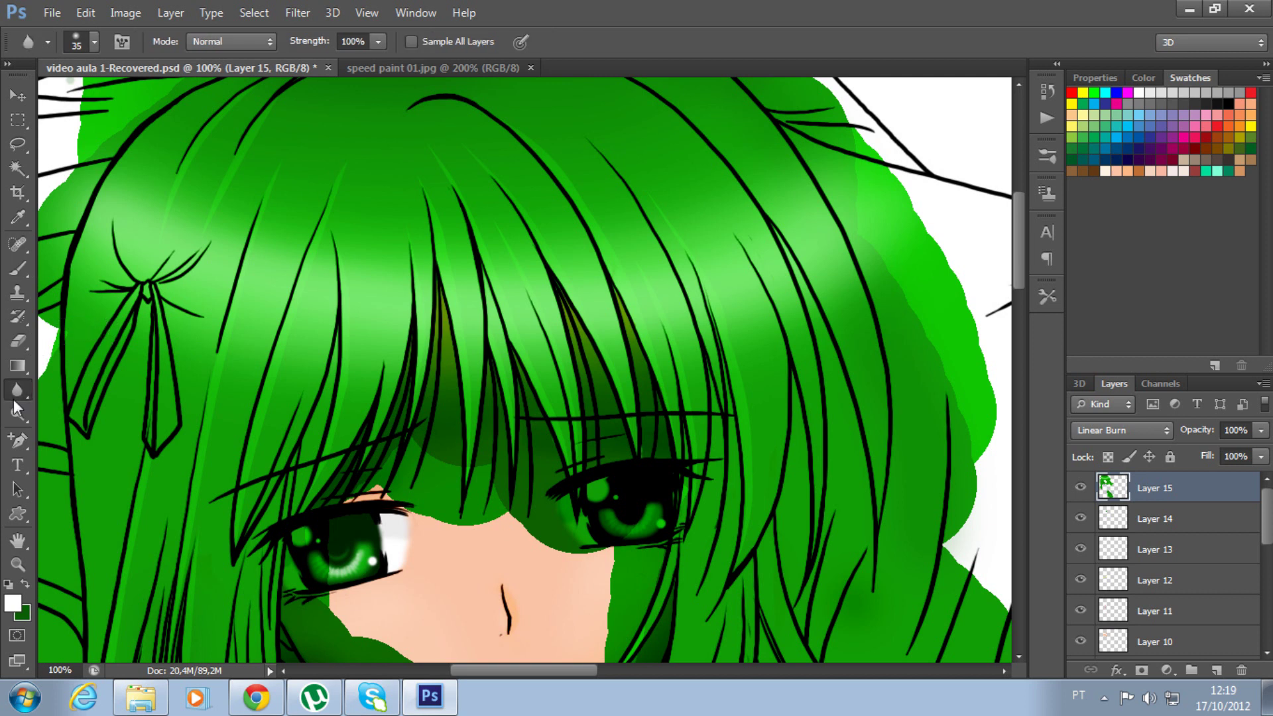
key("bracketright")
key("bracketright")
key("bracketright")
left_click(401, 64)
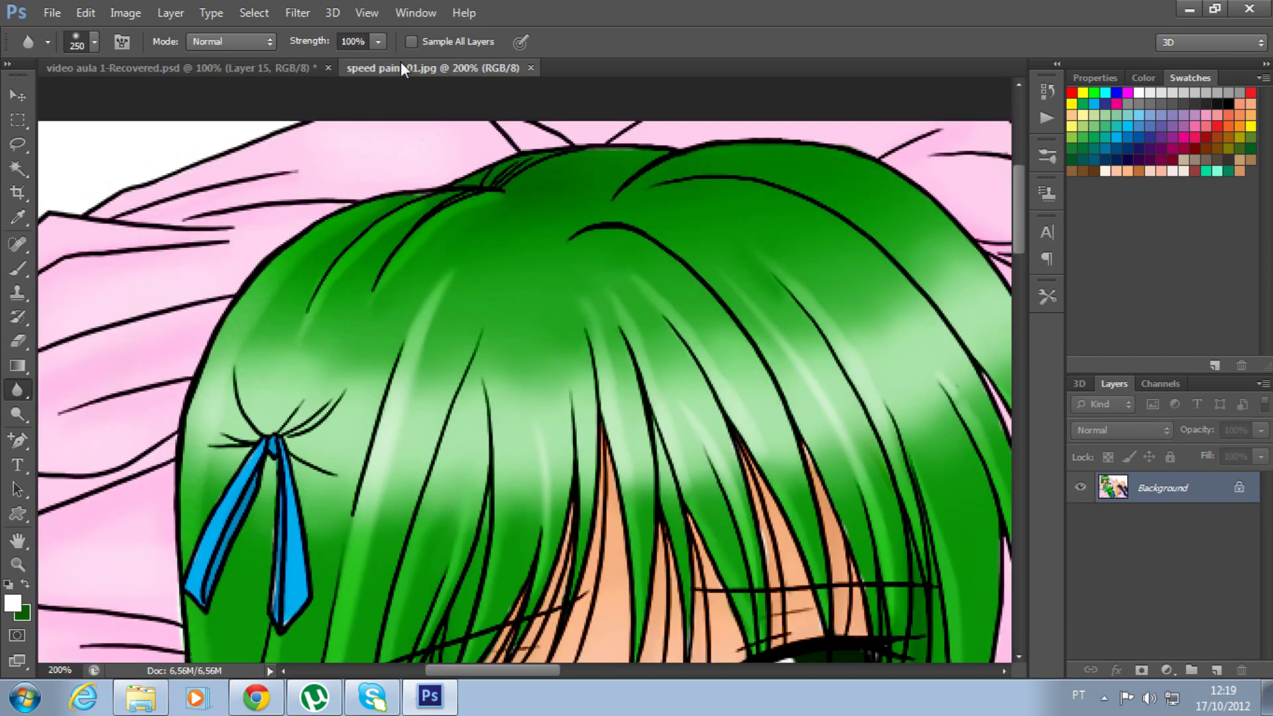
key("ctrl+minus")
key("ctrl+minus")
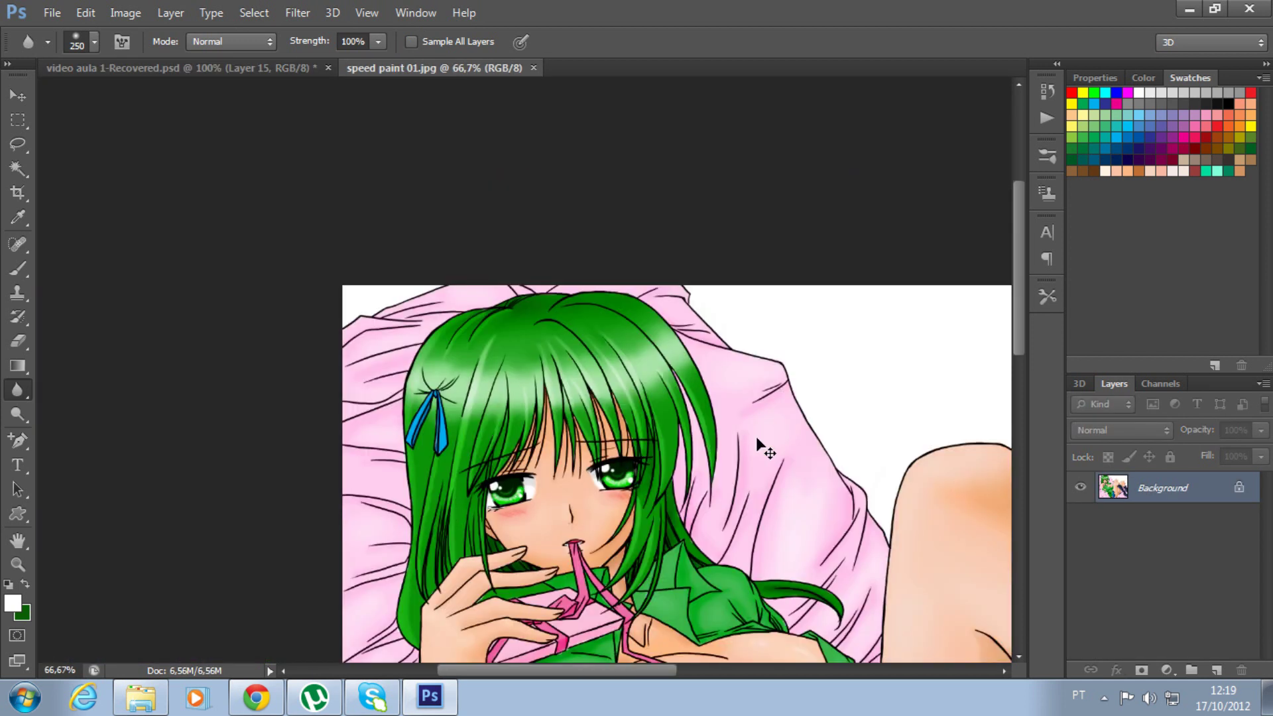
key("ctrl+minus")
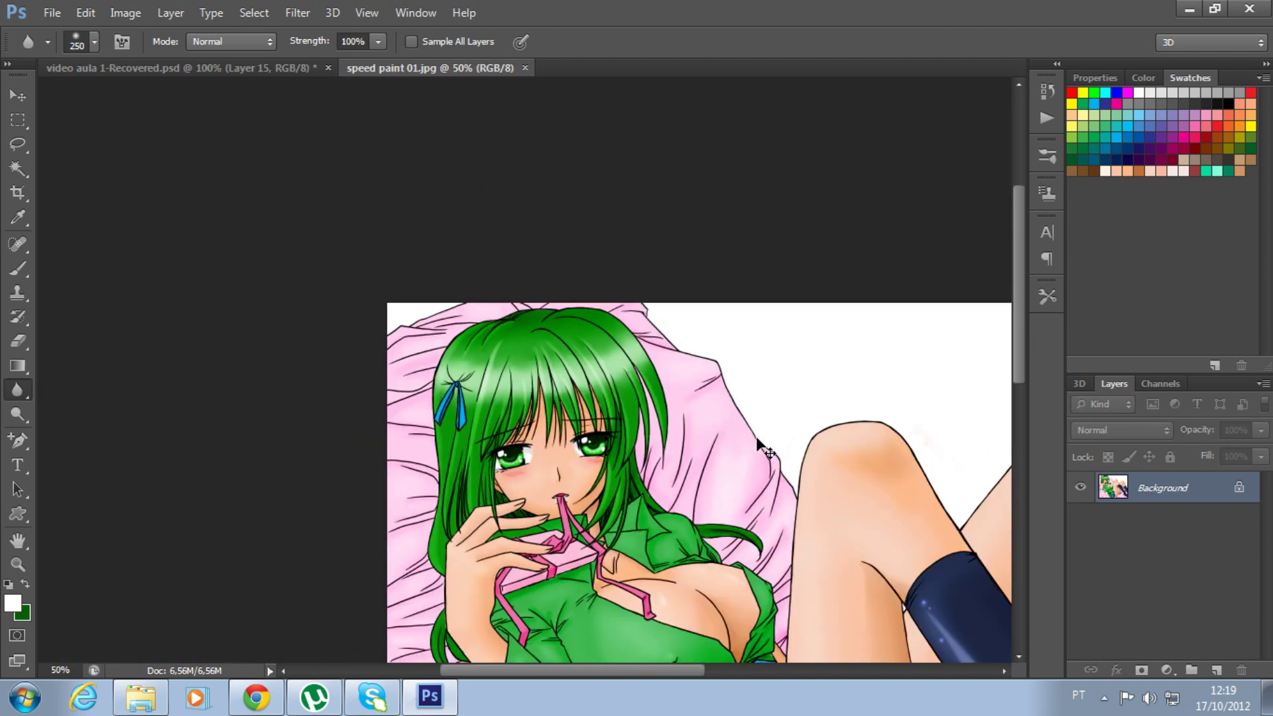
key("ctrl+plus")
key("ctrl+plus")
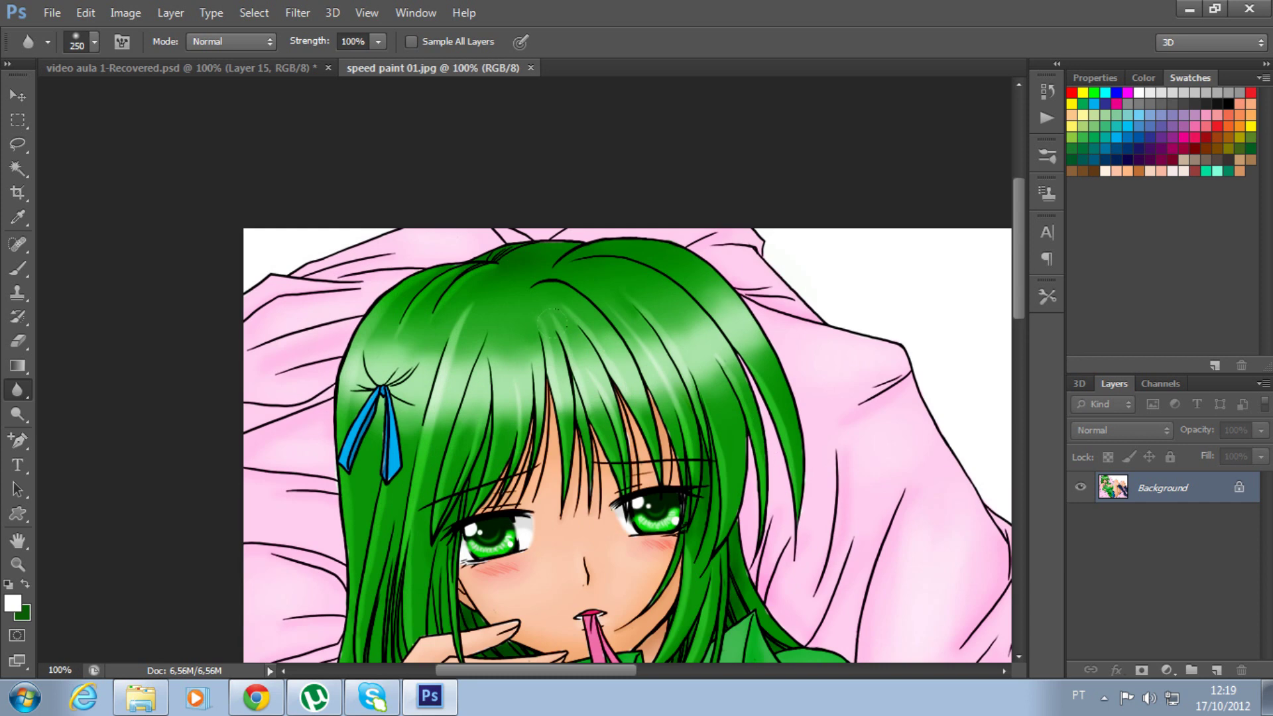
left_click(214, 69)
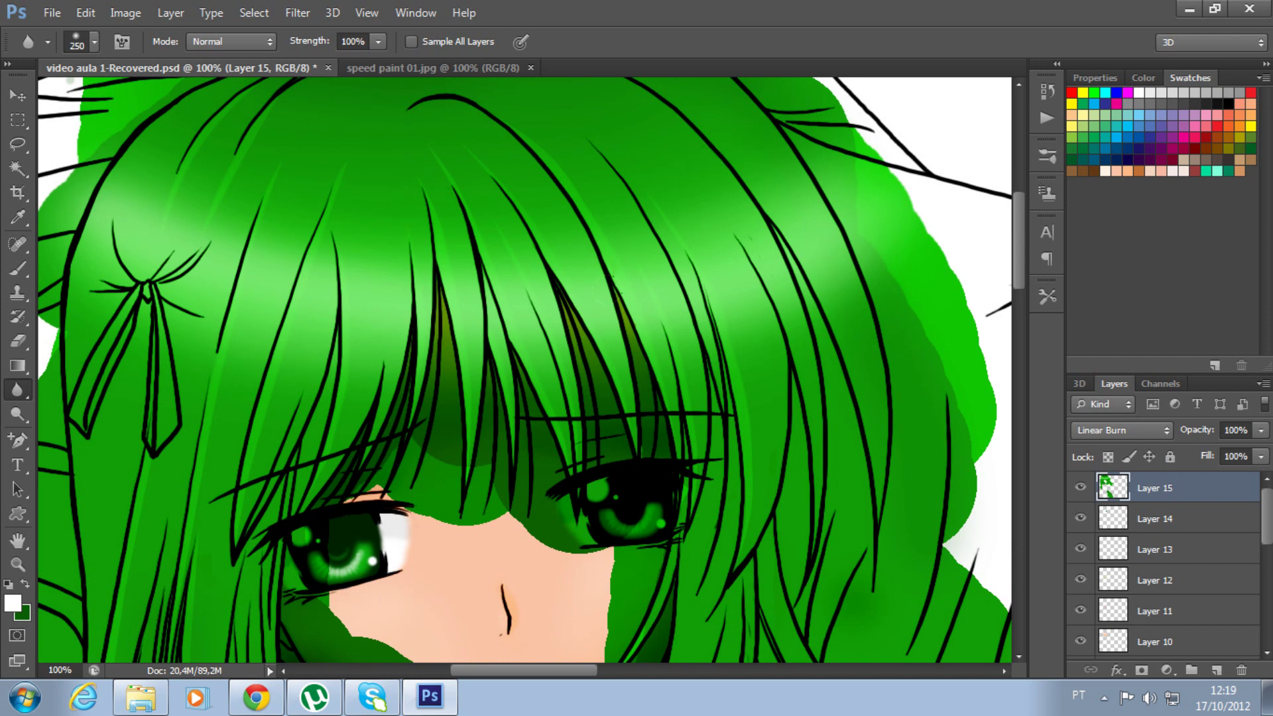
Zoom in on the hair and set the Blur Tool to blur mode with a 45 brush.
key("ctrl+minus")
key("ctrl+minus")
key("ctrl+minus")
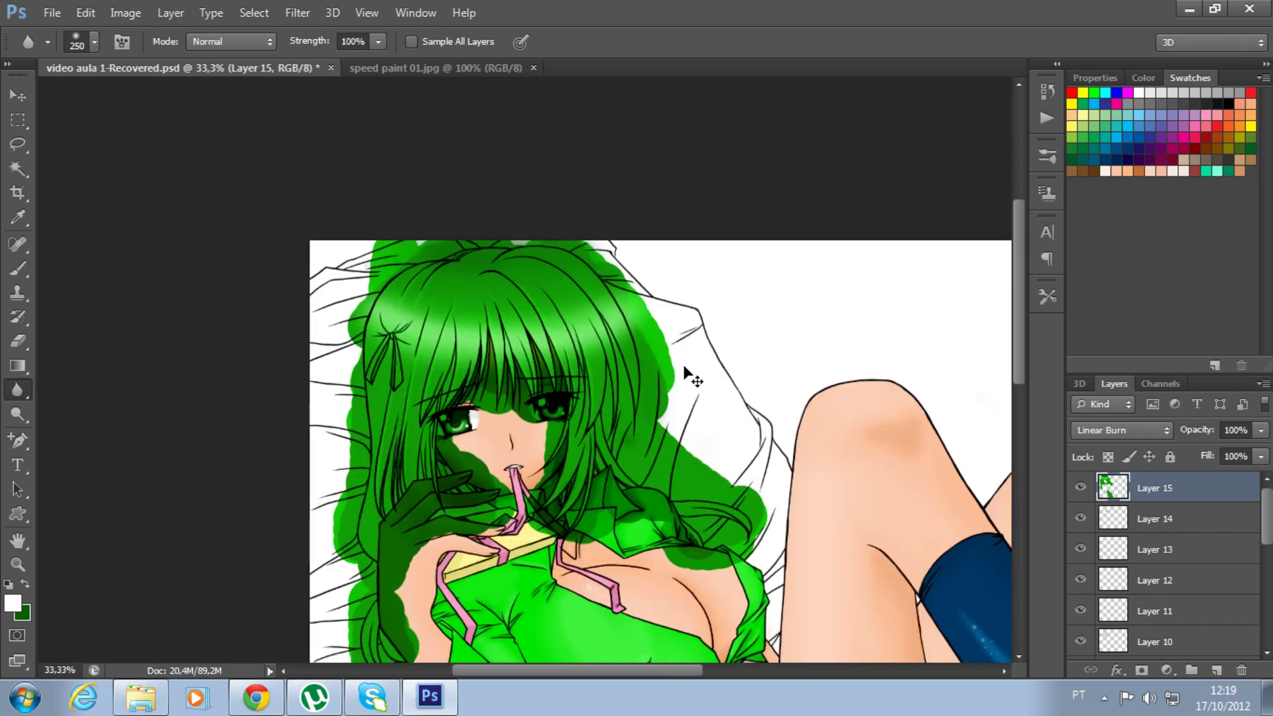
key("ctrl+minus")
key("ctrl+plus")
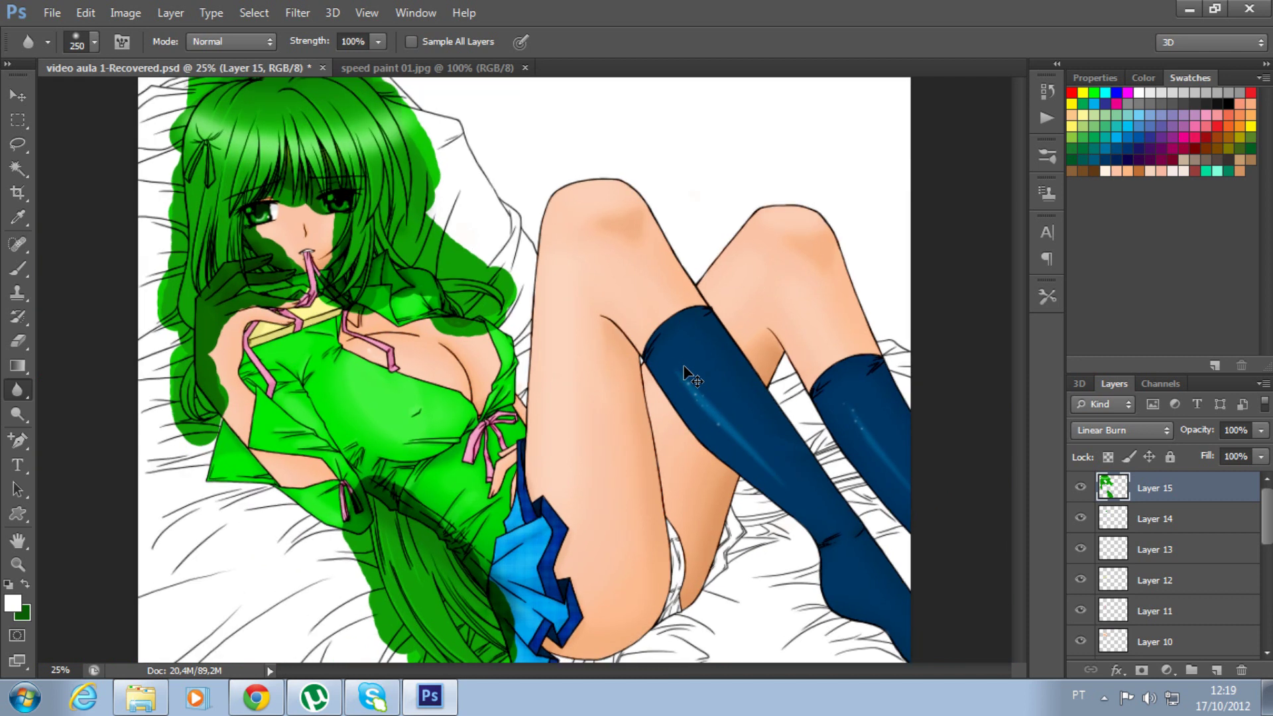
key("ctrl+plus")
key("ctrl+plus")
key("ctrl+plus")
scroll(689, 374, "up", 6)
left_click_drag(808, 445, 819, 509)
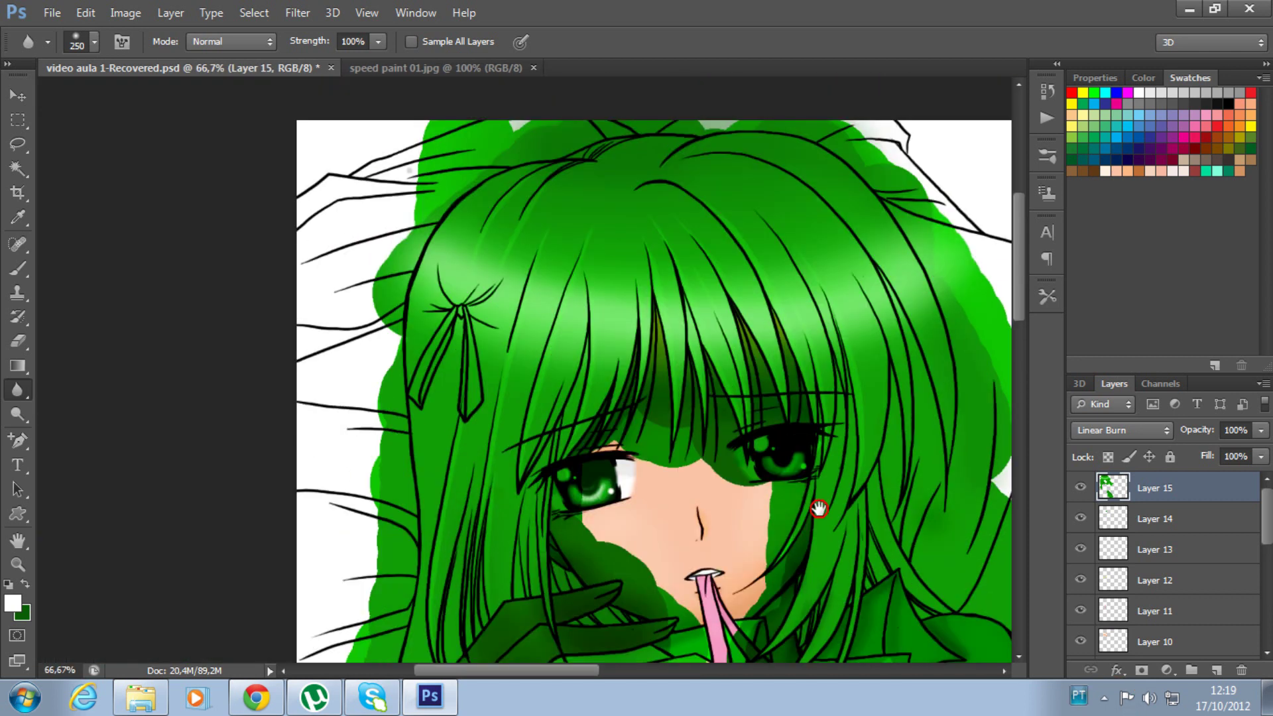
key("ctrl+plus")
key("ctrl+plus")
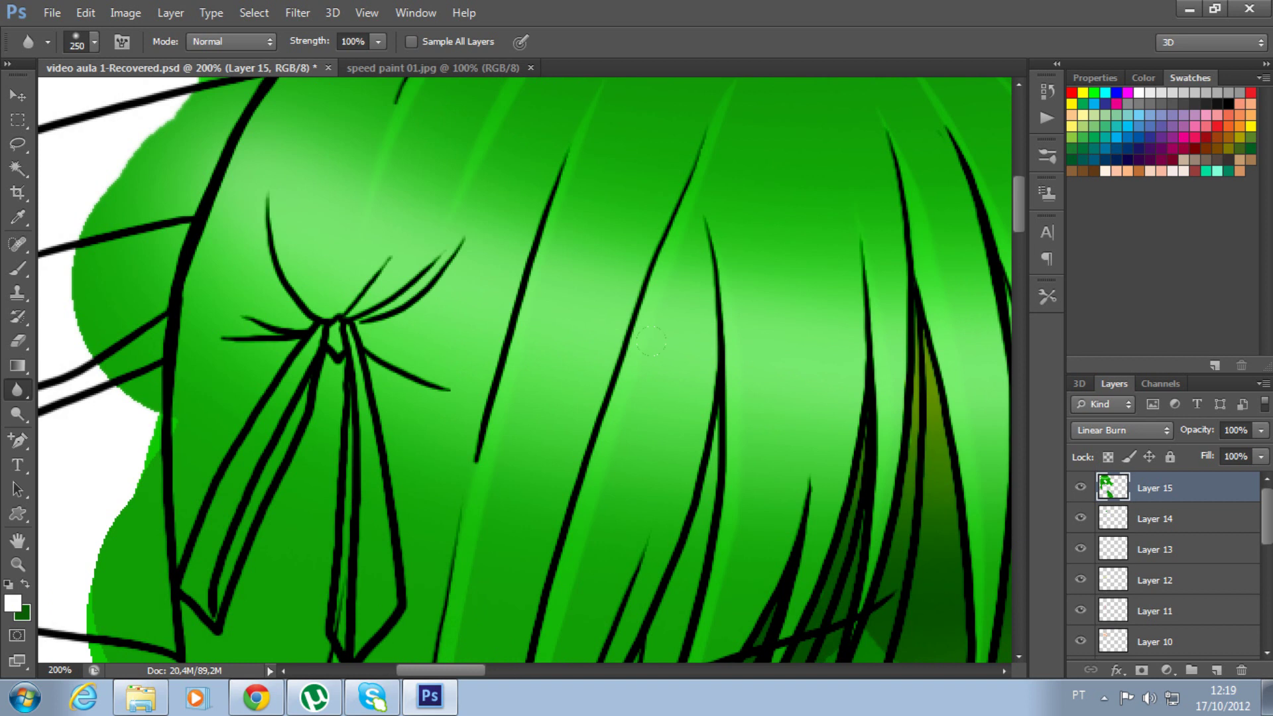
scroll(624, 350, "up", 3)
scroll(625, 350, "up", 2)
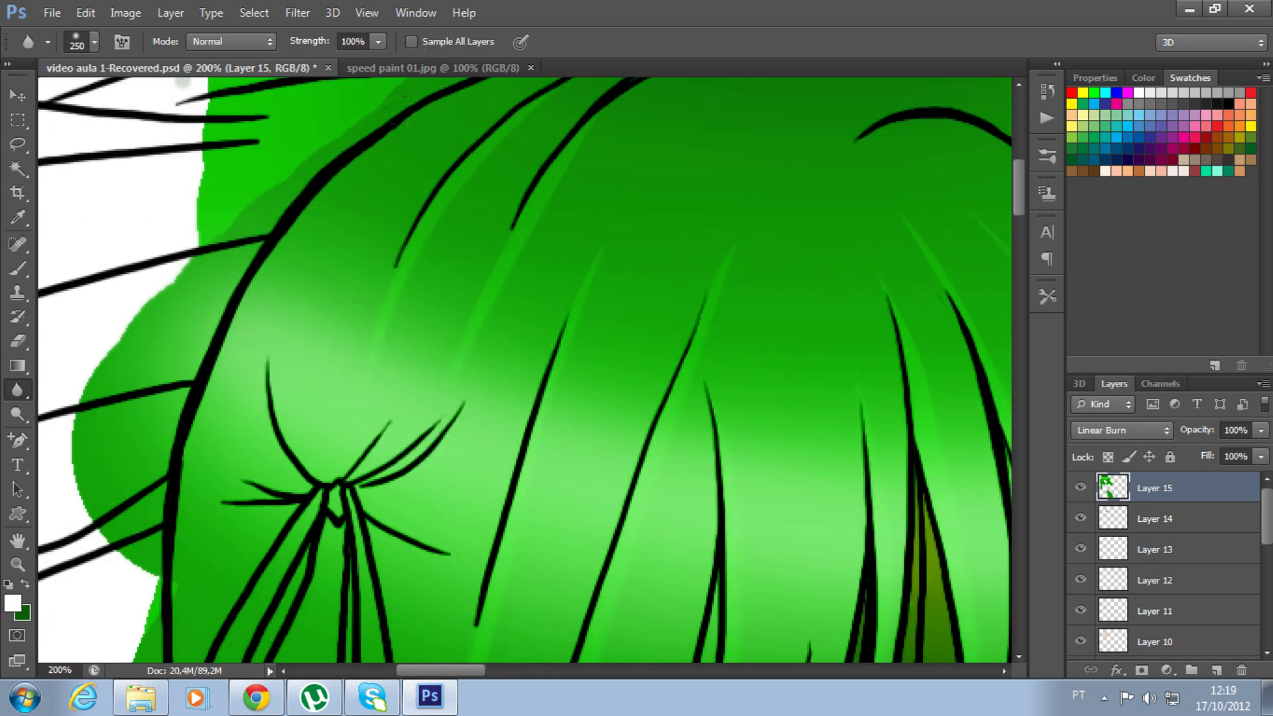
left_click_drag(17, 389, 58, 386)
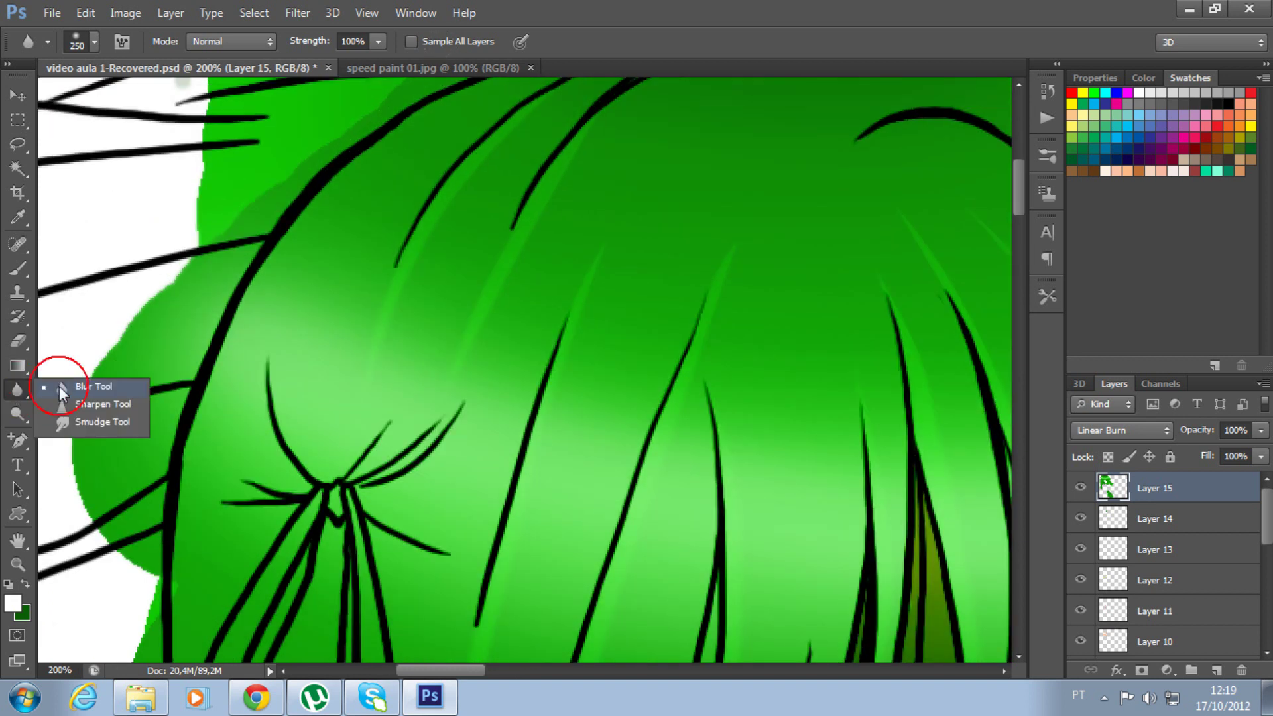
left_click(62, 386)
key("bracketleft")
key("bracketleft")
key("bracketleft")
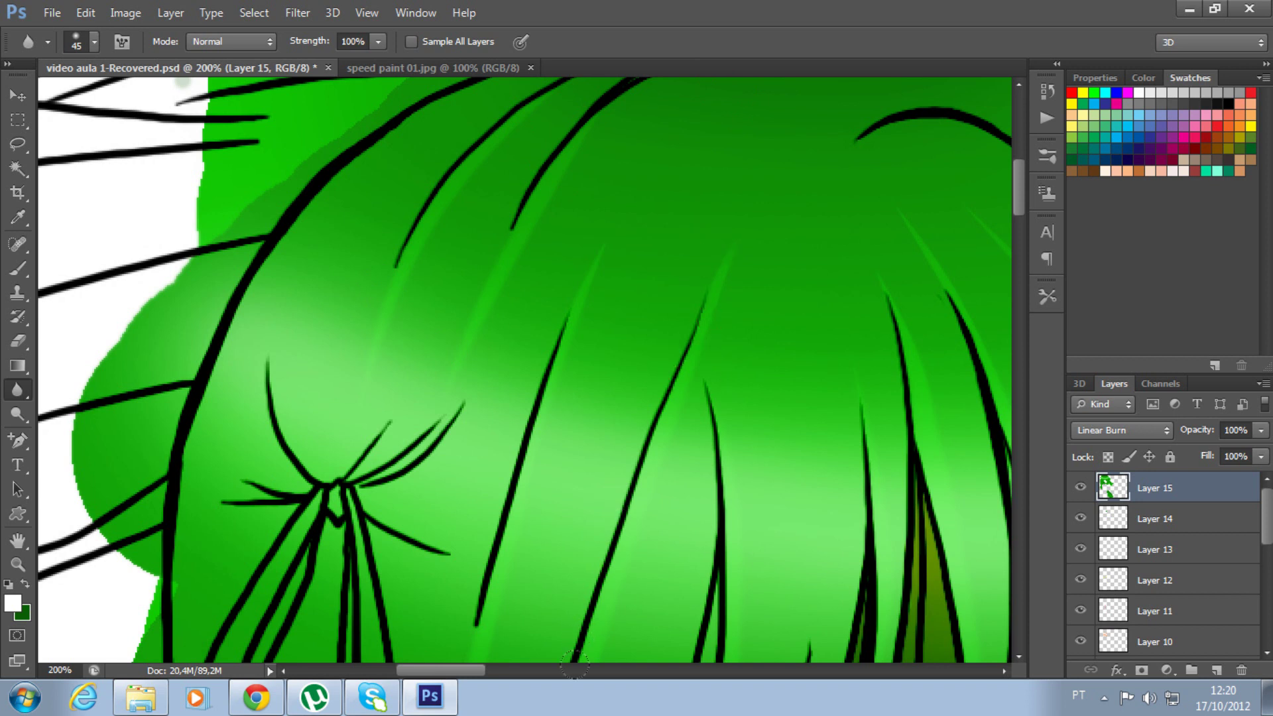
Blur the light highlight streaks on the green bangs.
scroll(484, 356, "down", 3)
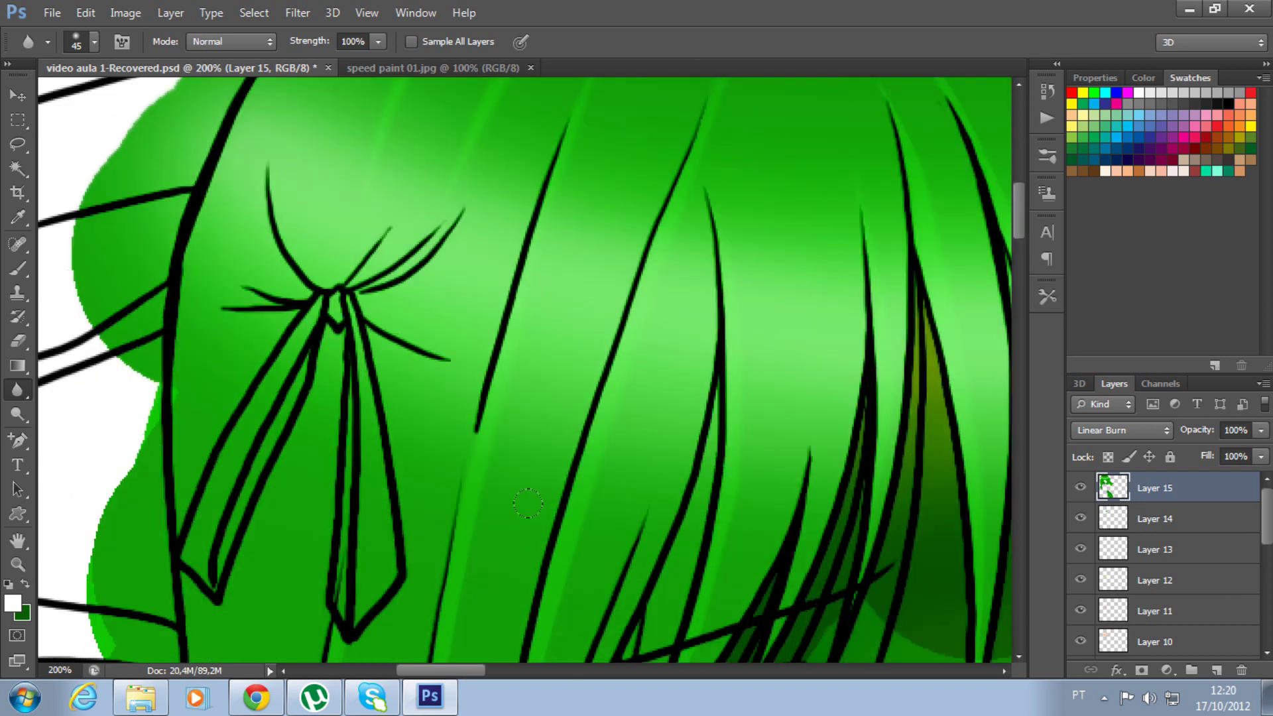
scroll(484, 356, "down", 2)
key("ctrl+minus")
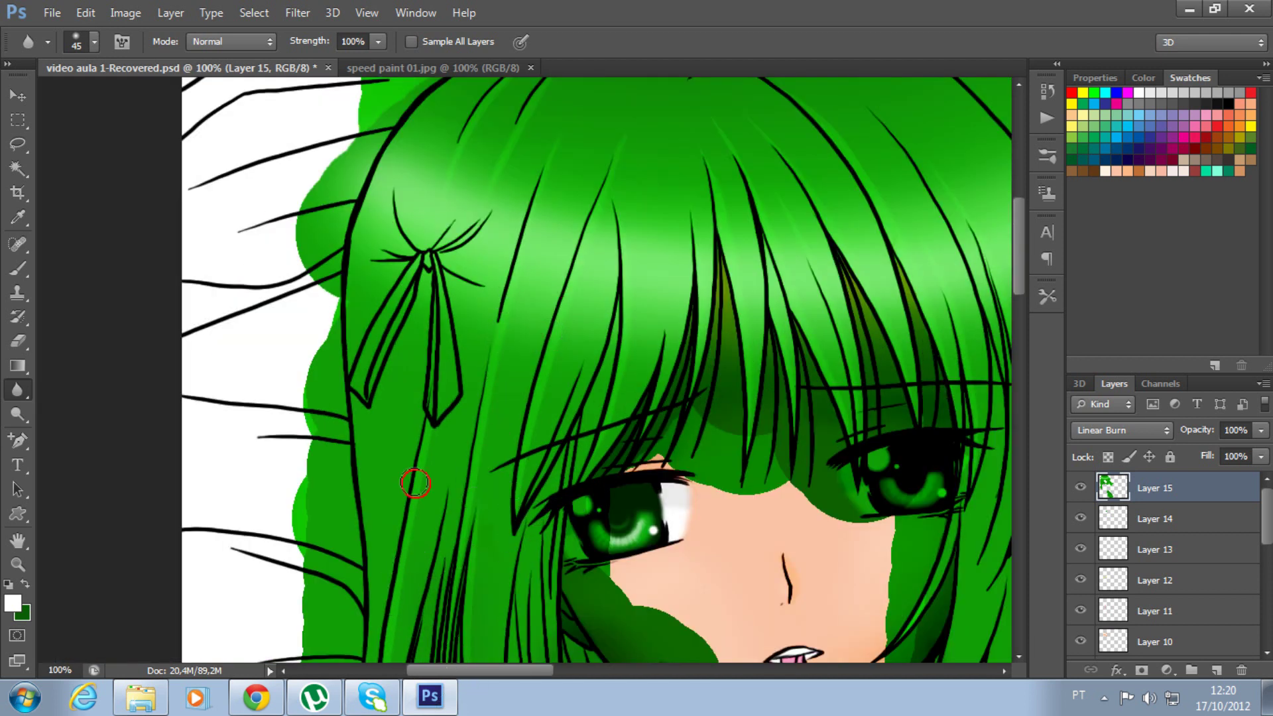
scroll(457, 458, "down", 3)
mouse_move(813, 210)
left_mouse_down()
mouse_move(508, 516)
mouse_move(494, 545)
left_mouse_up()
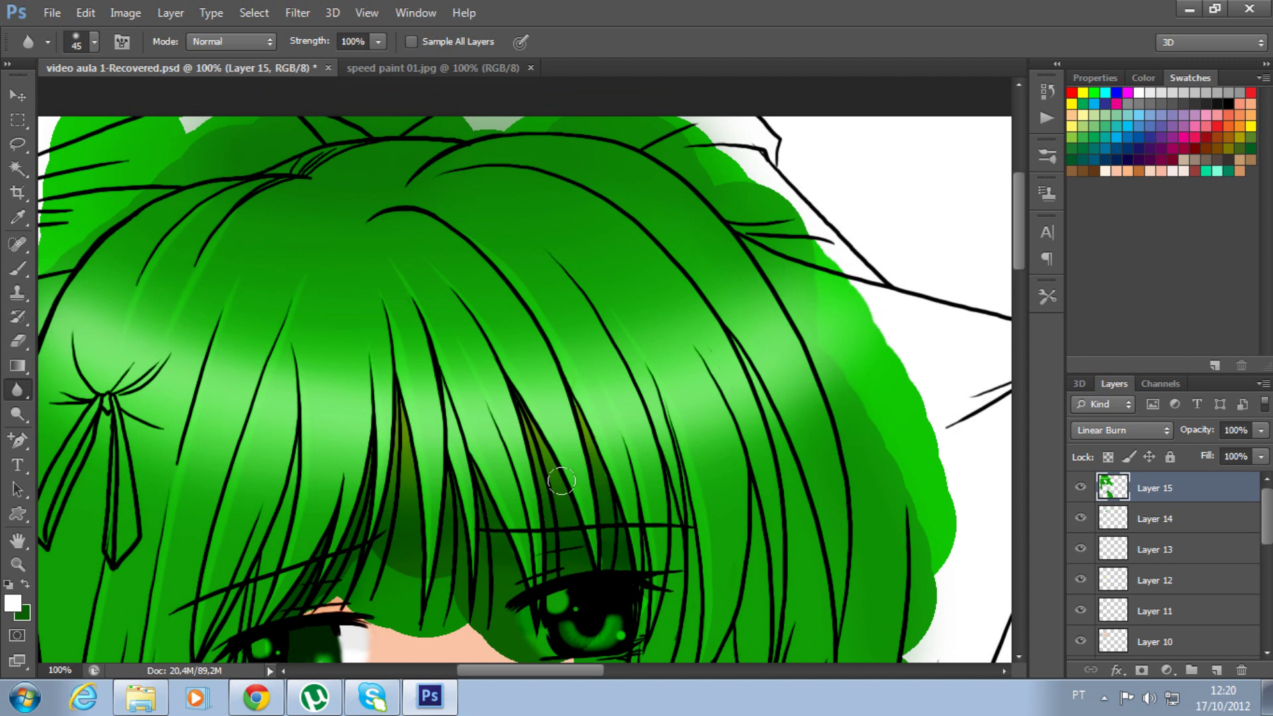
left_click(469, 361)
left_click(451, 383)
left_click(411, 355)
Smooth the highlights running along the individual hair strands.
left_click(705, 496)
left_click(551, 342)
left_click_drag(551, 341, 596, 431)
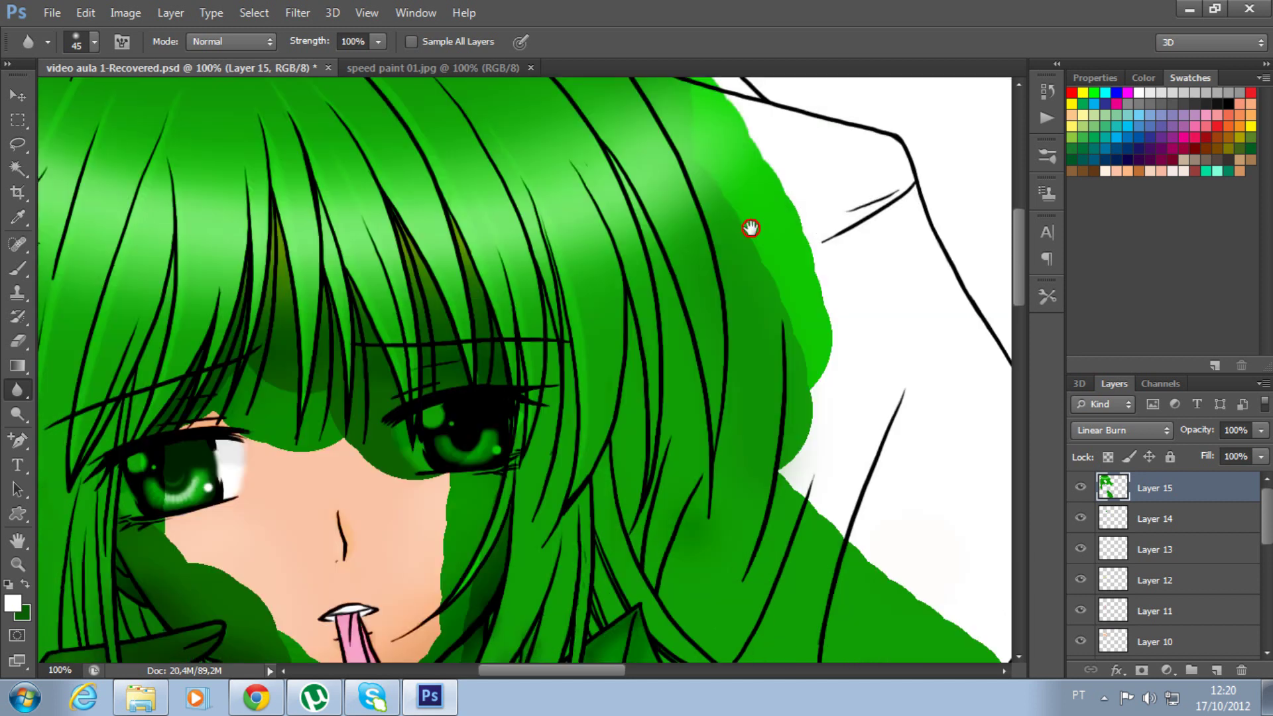
left_click_drag(942, 513, 750, 228)
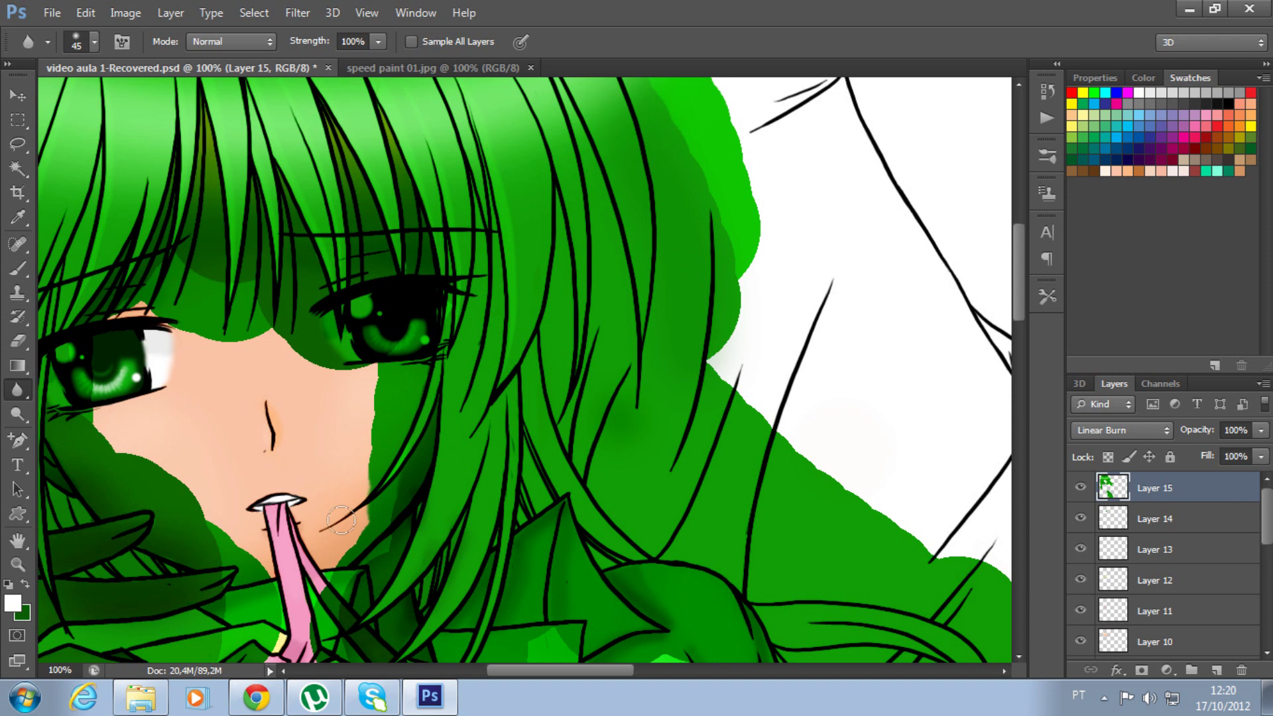
Blur the highlight streaks on the long lower hair locks.
left_click_drag(616, 361, 656, 335)
left_click_drag(304, 546, 626, 341)
mouse_move(568, 467)
left_mouse_down()
mouse_move(721, 459)
mouse_move(548, 313)
mouse_move(648, 511)
left_mouse_up()
left_click_drag(597, 431, 656, 477)
left_click_drag(494, 252, 511, 361)
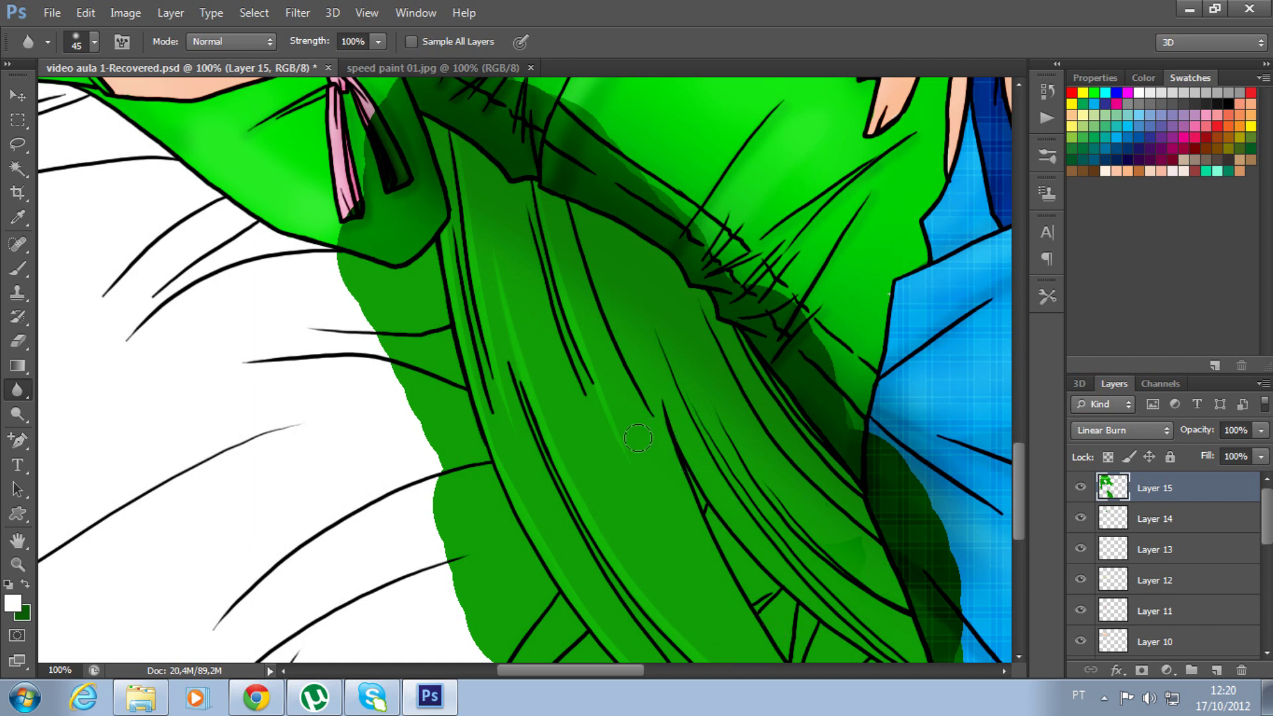
left_click_drag(666, 505, 576, 364)
left_click_drag(441, 209, 526, 531)
left_click_drag(474, 252, 521, 398)
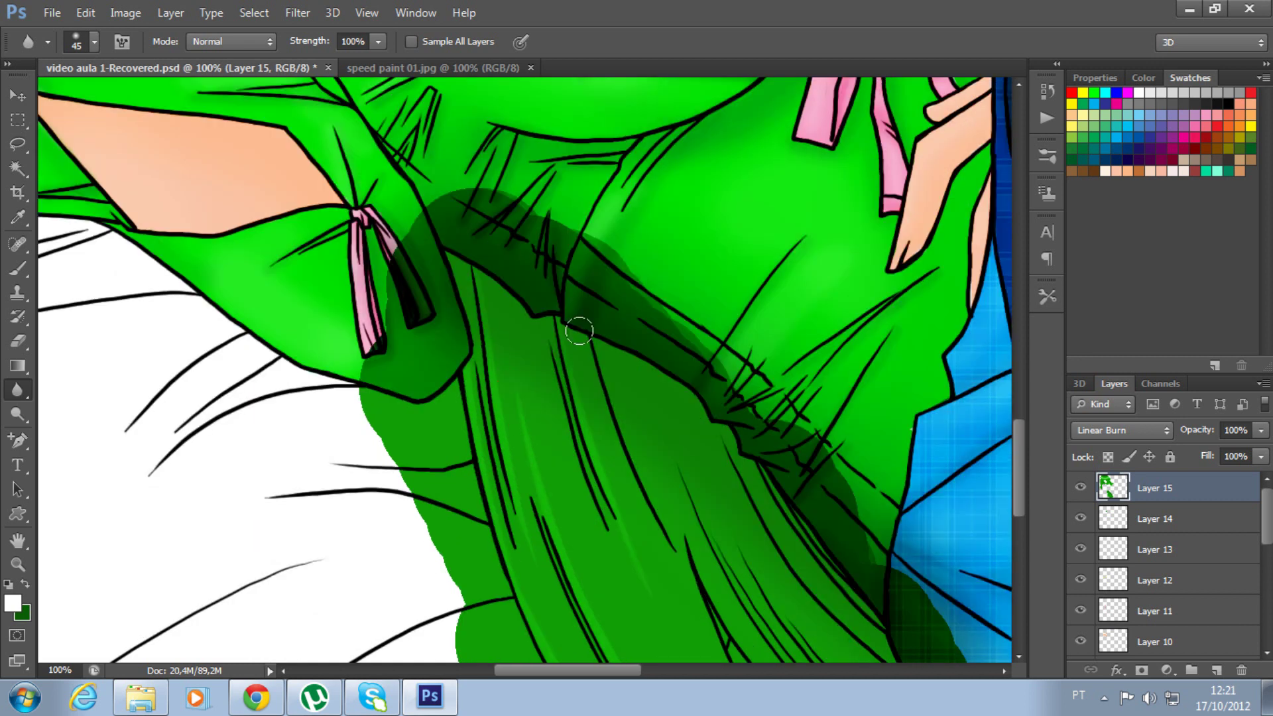
scroll(776, 484, "down", 3)
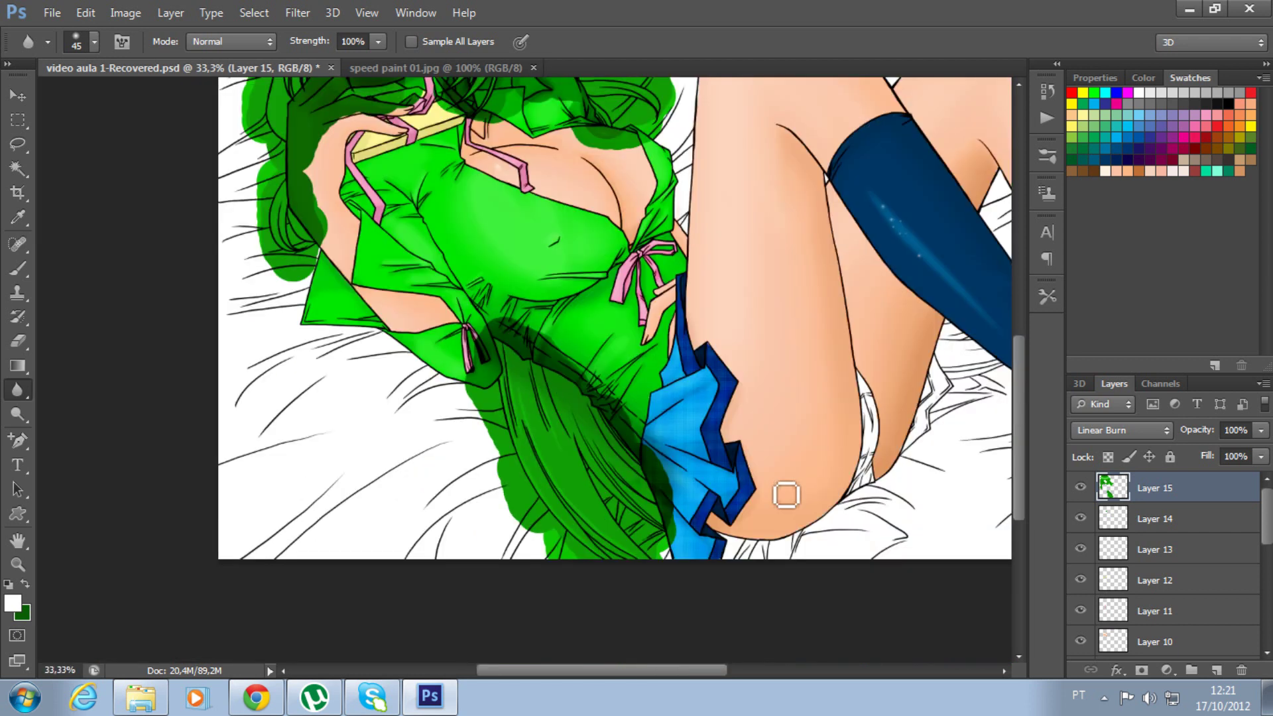
left_click_drag(787, 489, 862, 481)
mouse_move(802, 351)
left_mouse_down()
mouse_move(812, 403)
mouse_move(830, 418)
left_mouse_up()
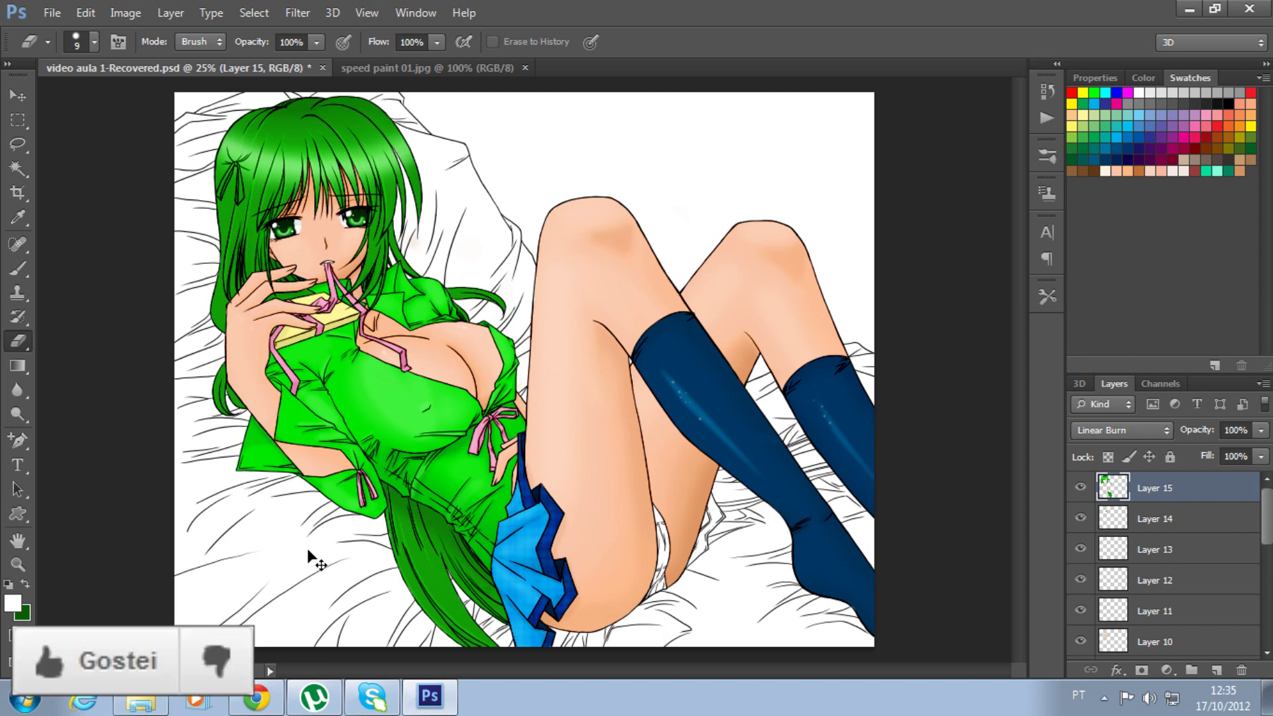
key("ctrl+plus")
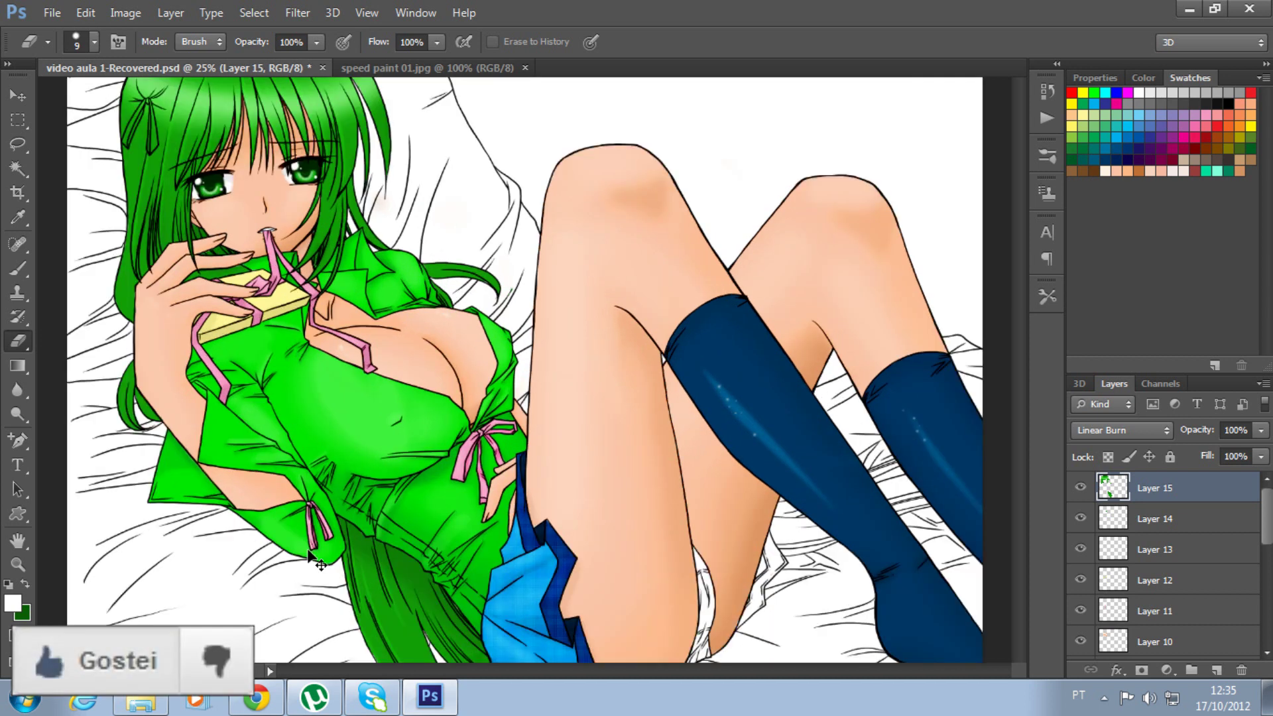
key("ctrl+plus")
key("ctrl+plus")
left_click_drag(798, 570, 798, 277)
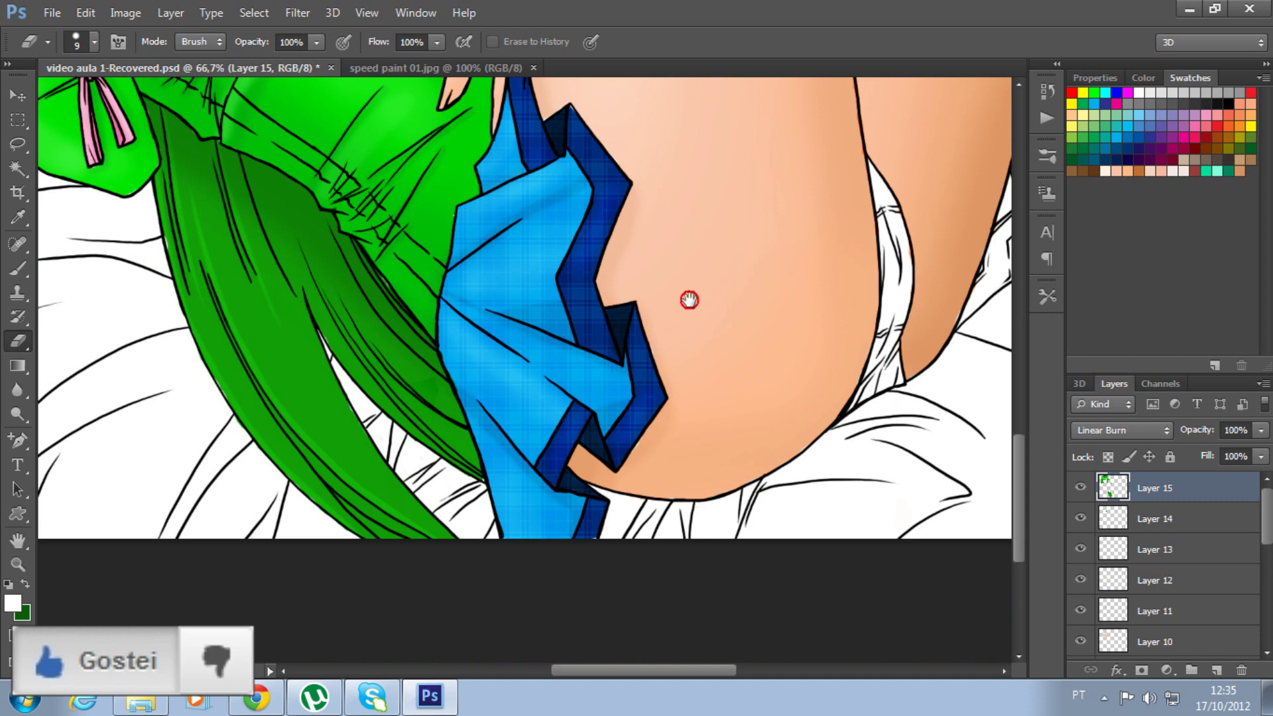
scroll(687, 298, "right", 5)
scroll(625, 318, "up", 2)
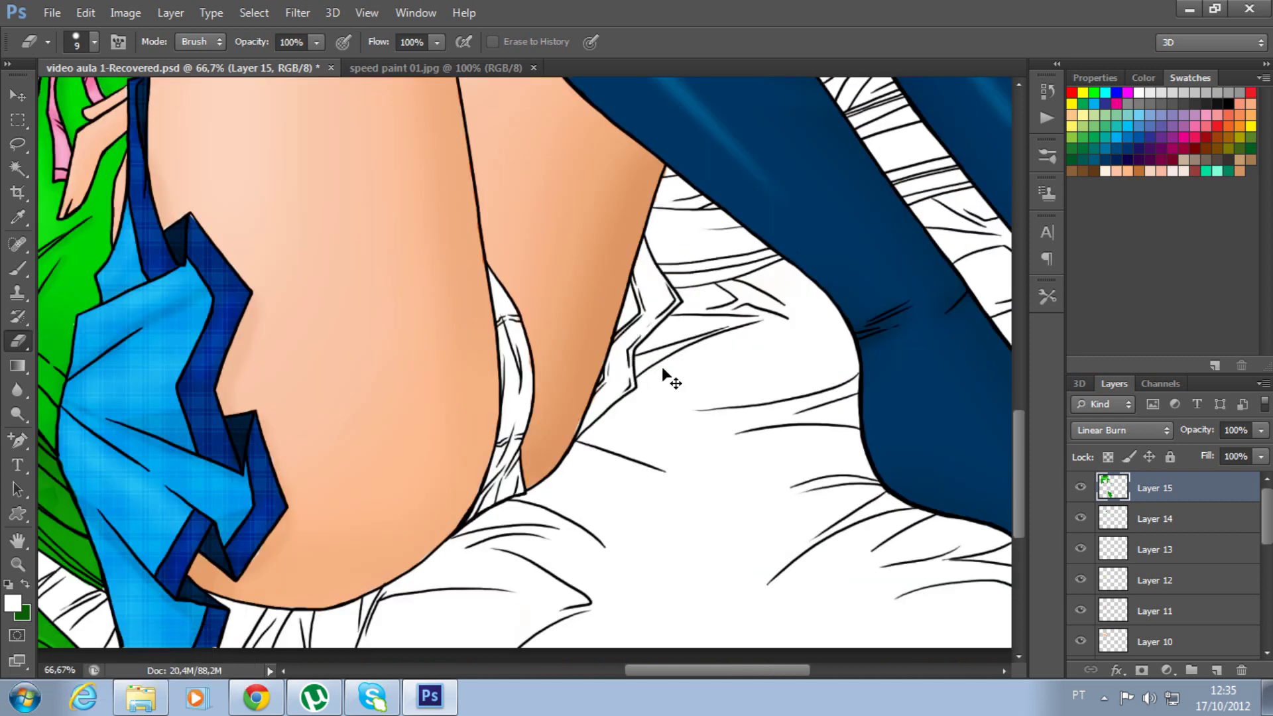
scroll(662, 369, "up", 3)
key("ctrl+minus")
scroll(662, 369, "up", 5)
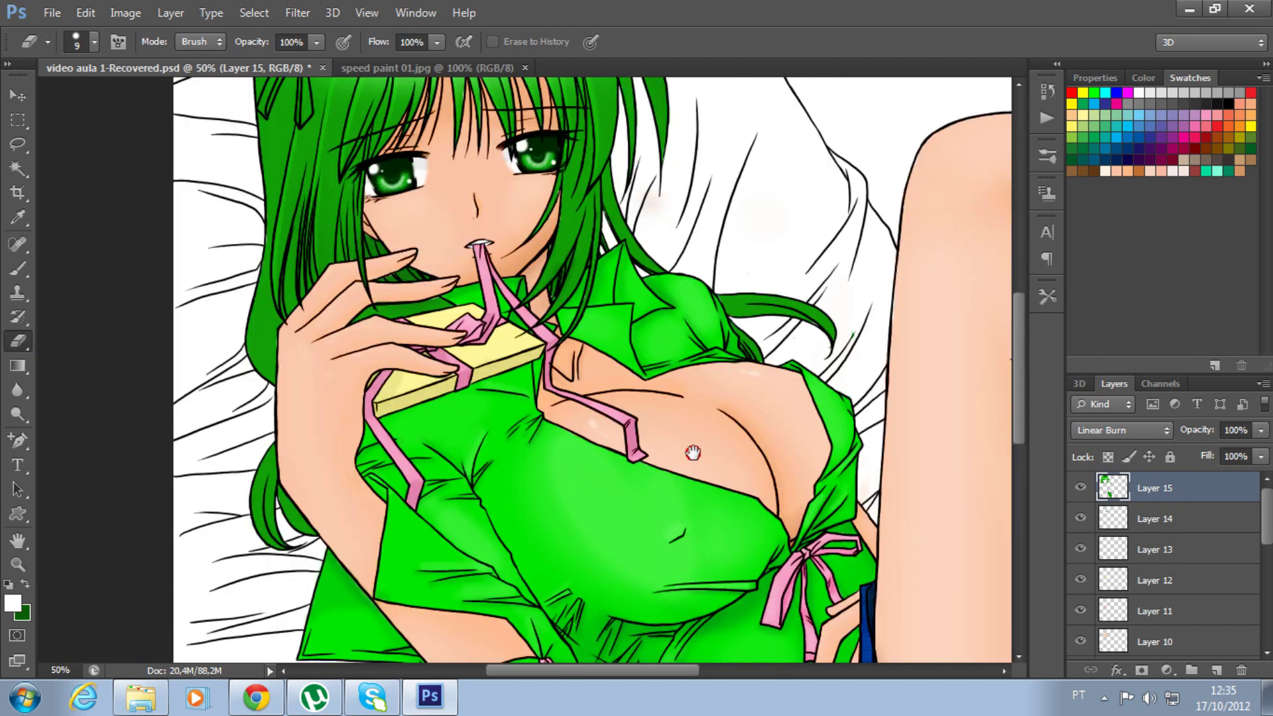
scroll(693, 453, "up", 5)
scroll(693, 453, "left", 4)
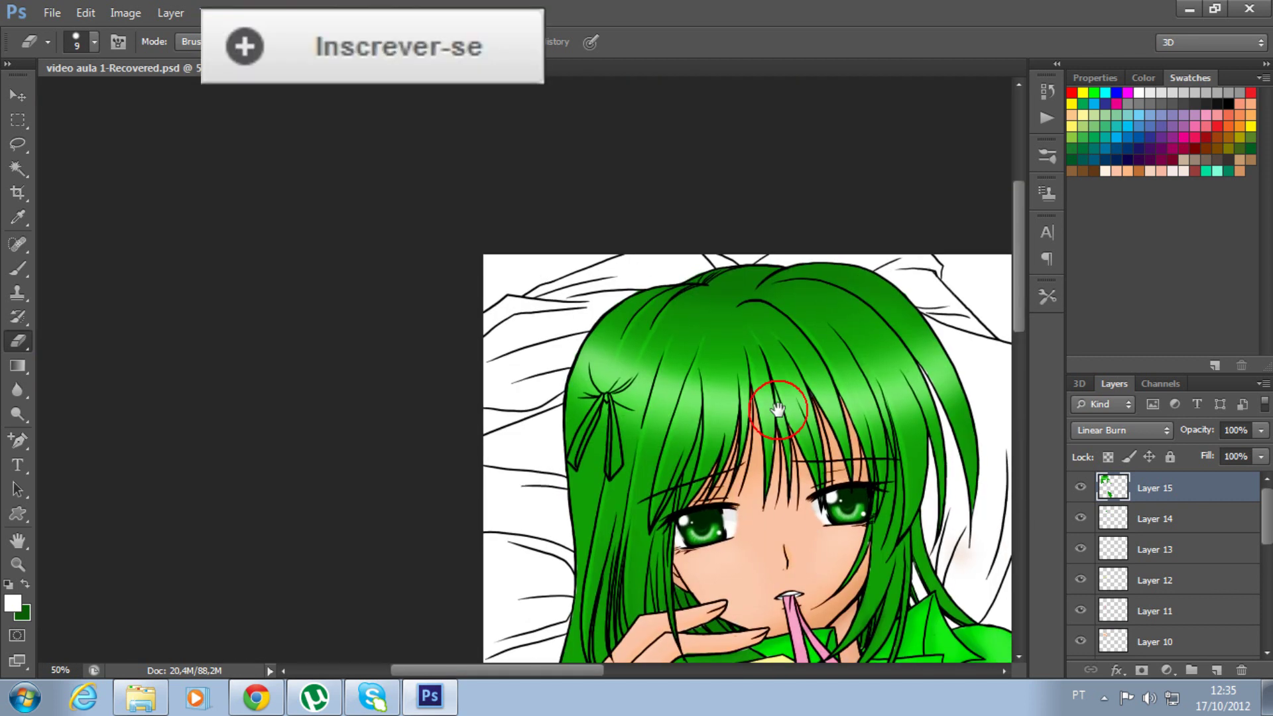
scroll(680, 282, "down", 4)
scroll(680, 281, "right", 2)
left_click_drag(680, 282, 648, 250)
key("ctrl+minus")
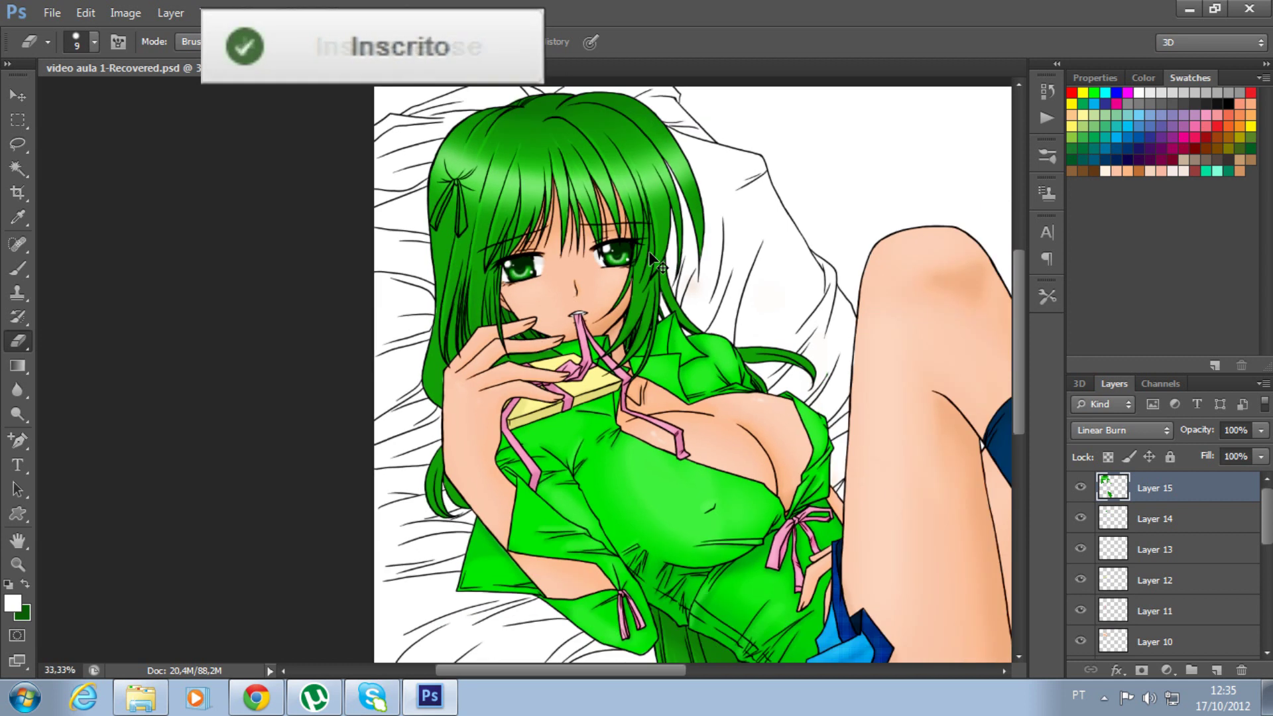
key("ctrl+minus")
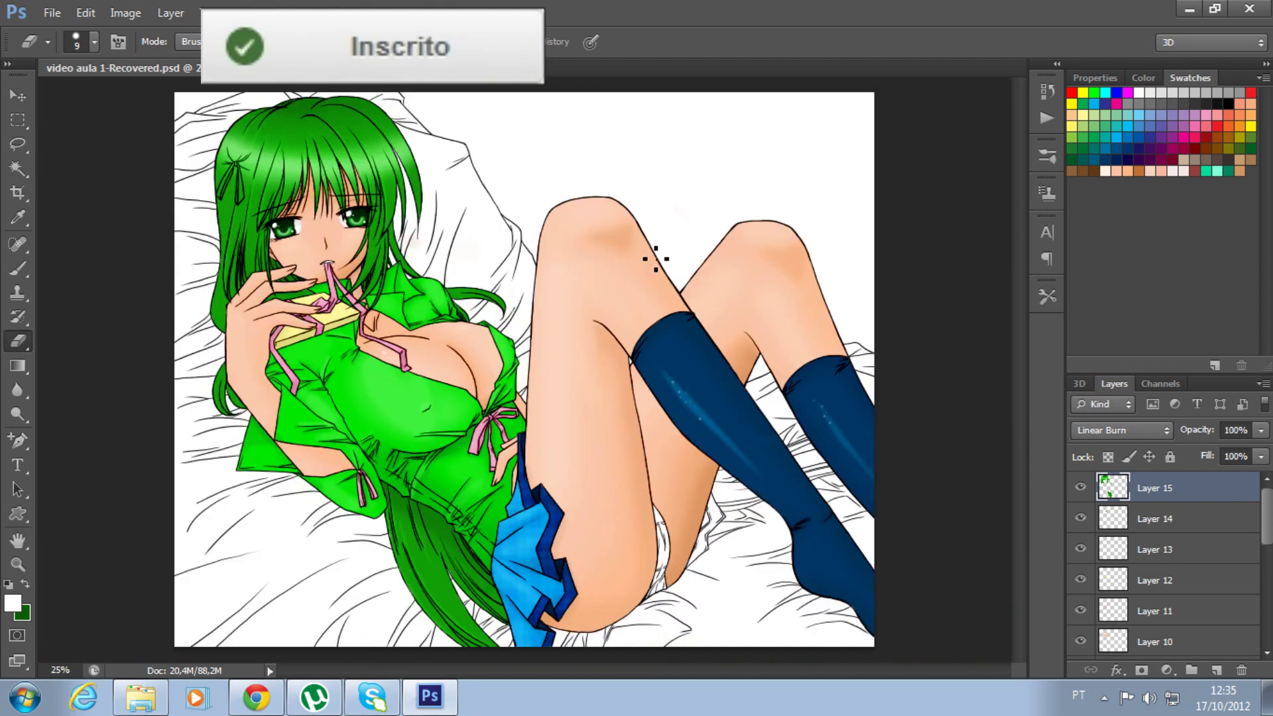